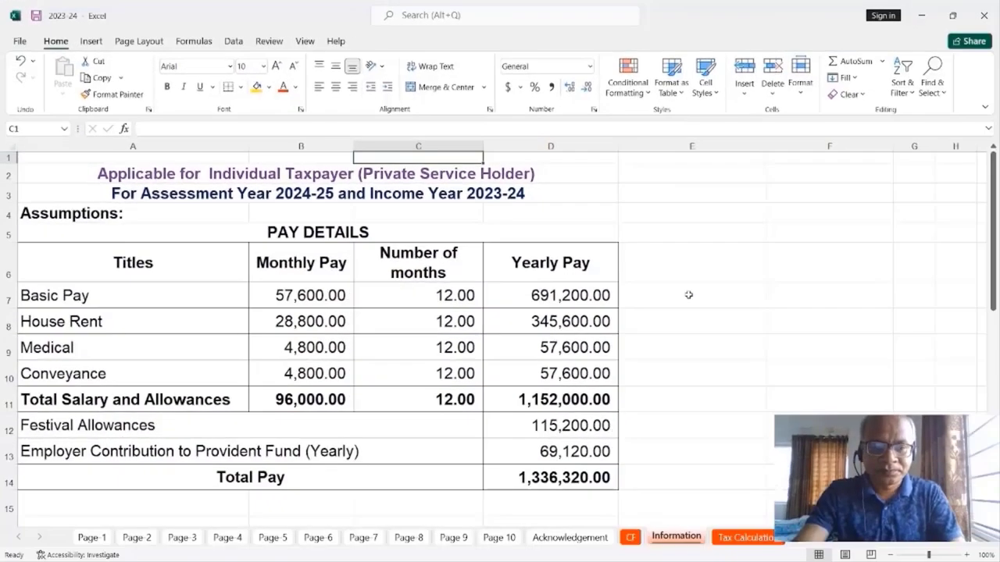
Examine the monthly Basic Pay, House Rent, Medical, Conveyance and total amounts in the PAY DETAILS table of the Information sheet.
scroll(688, 294, "down", 4)
scroll(689, 294, "up", 4)
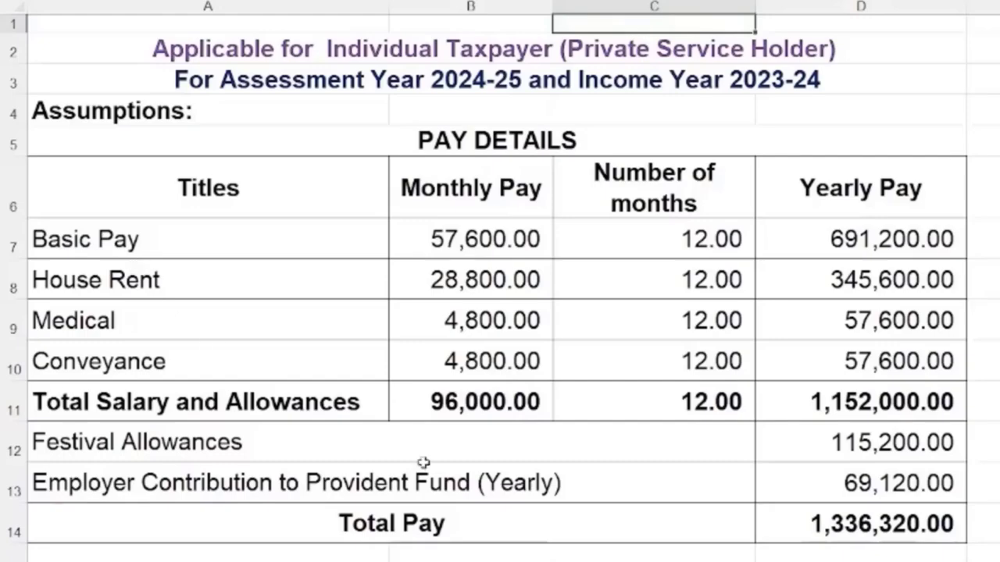
left_click(461, 405)
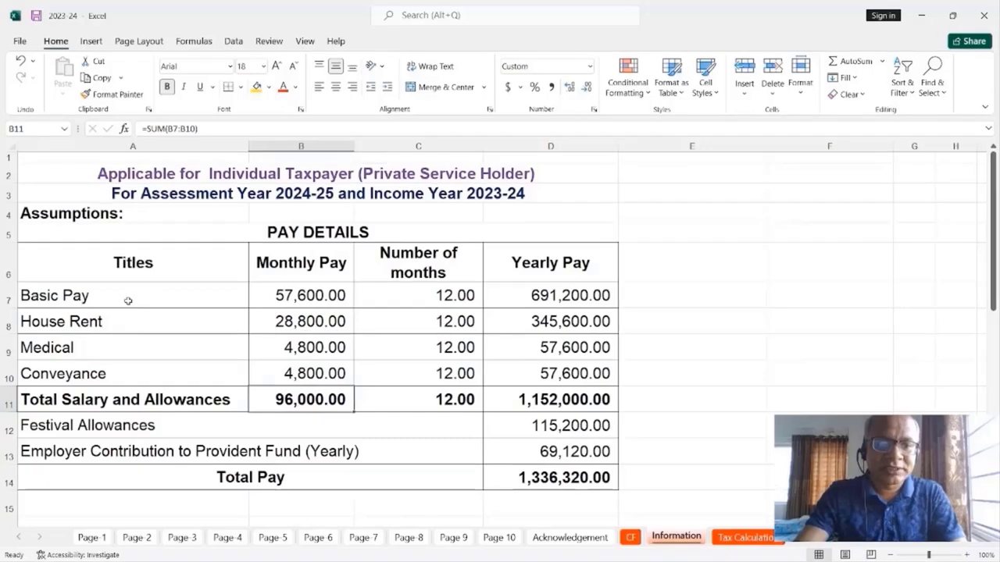
left_click(281, 297)
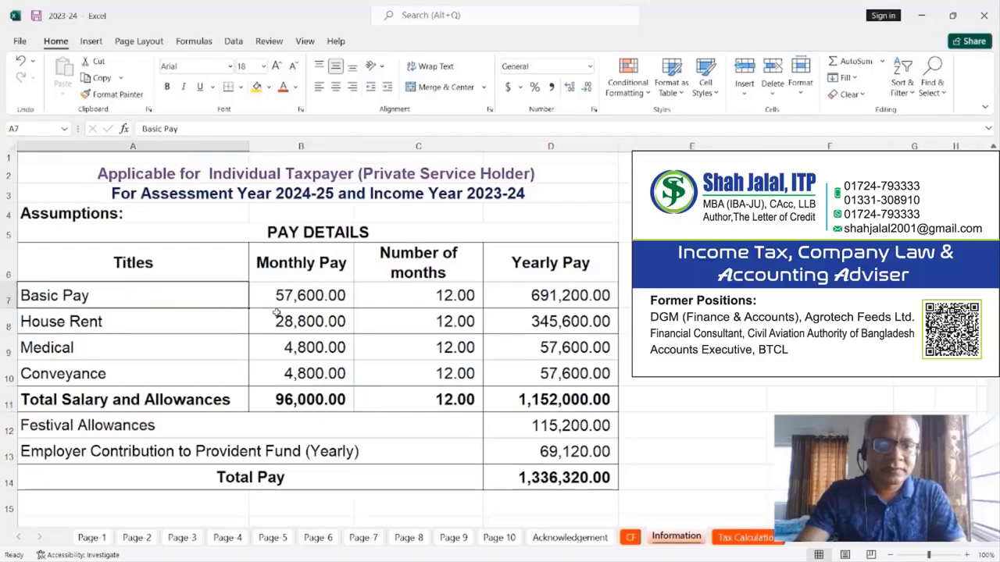
left_click(139, 327)
left_click(282, 326)
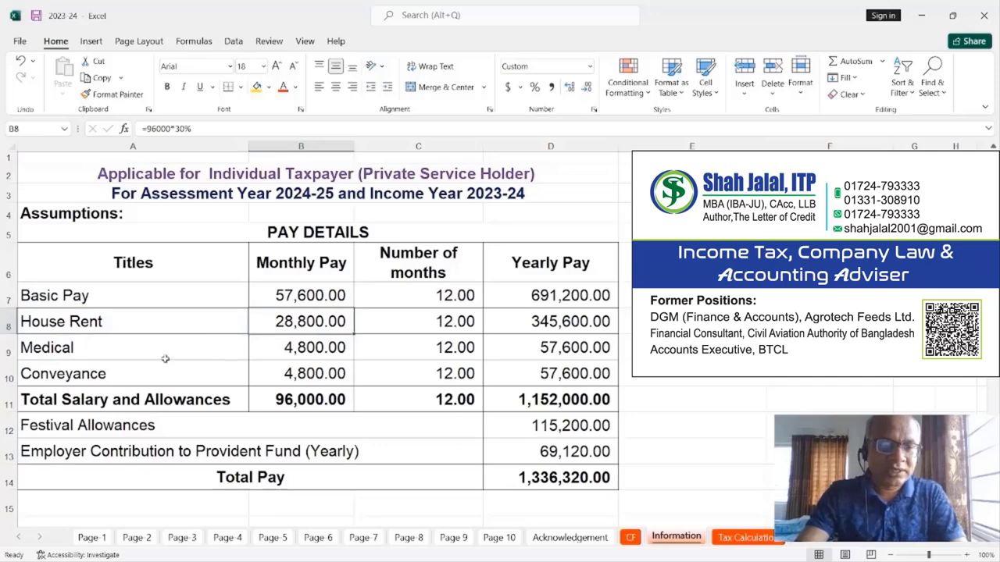
left_click(165, 351)
left_click(312, 356)
left_click(162, 376)
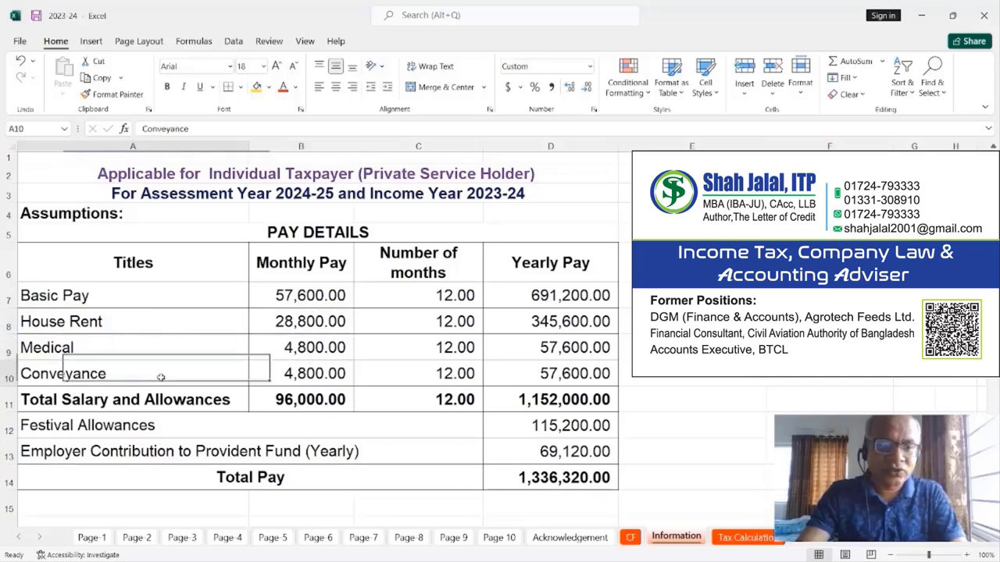
left_click(317, 375)
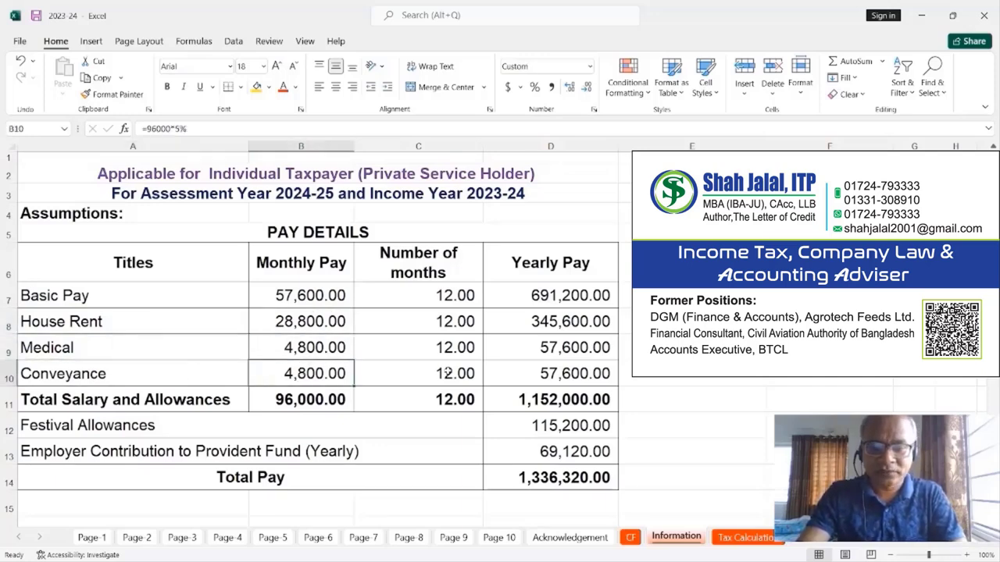
Check the yearly total of salary and allowances, the Festival Allowances row and the formula for the employer's yearly provident fund contribution.
left_click(564, 400)
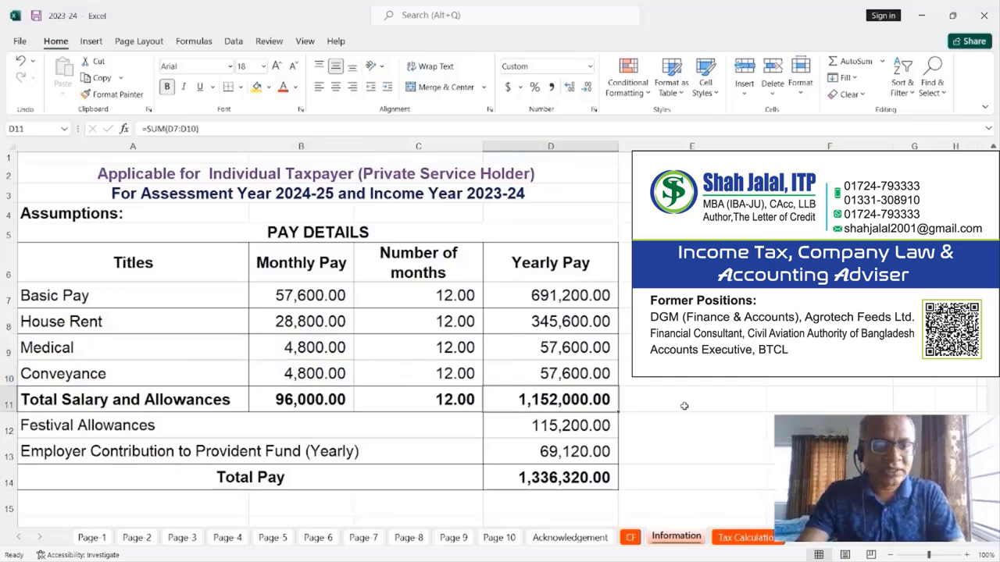
left_click(275, 423)
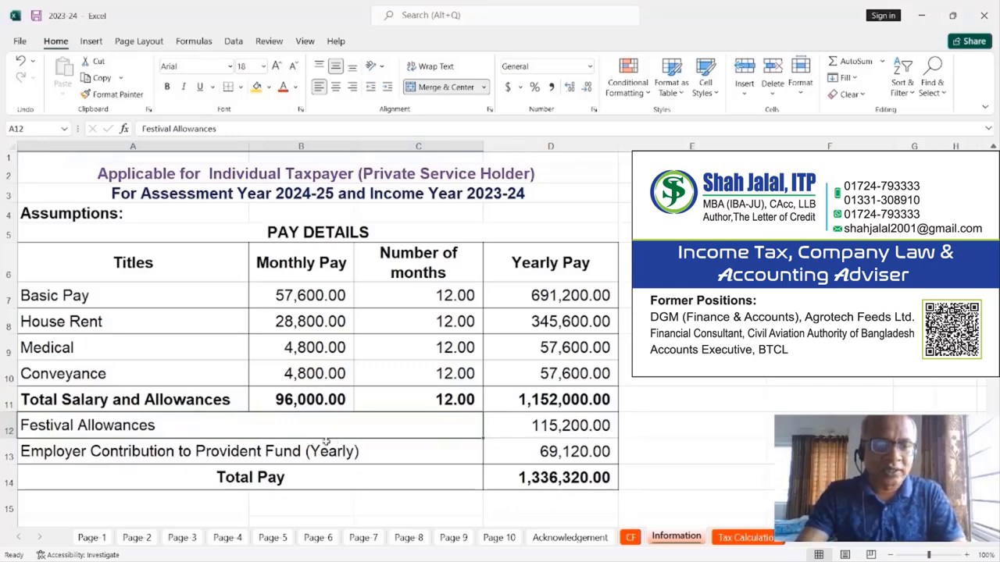
left_click(273, 452)
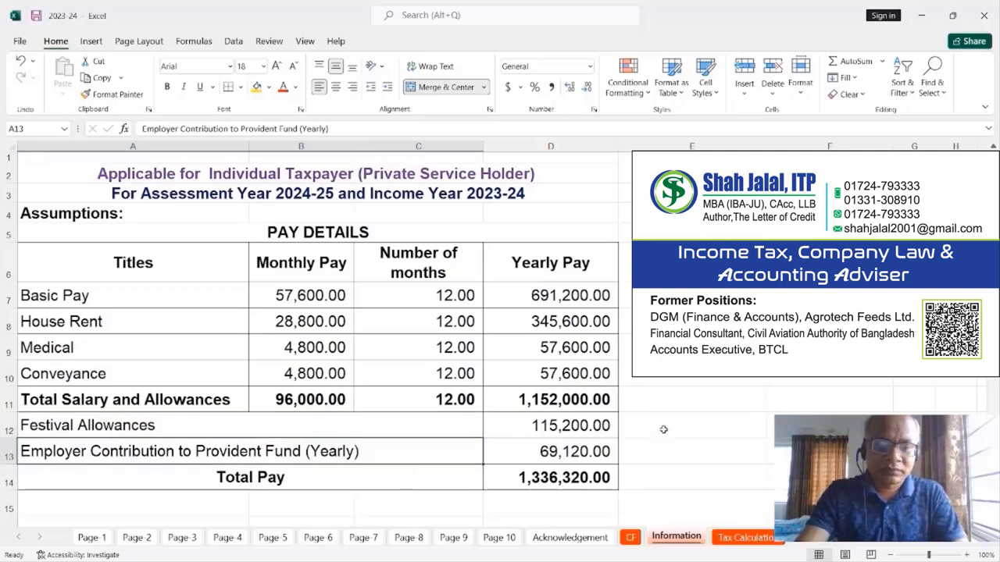
scroll(663, 429, "down", 1)
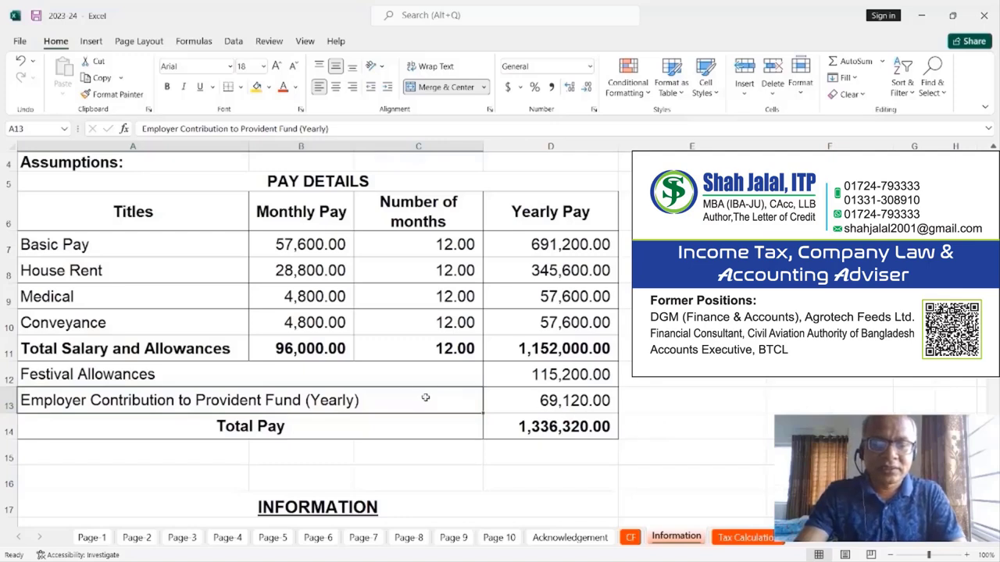
left_click(578, 402)
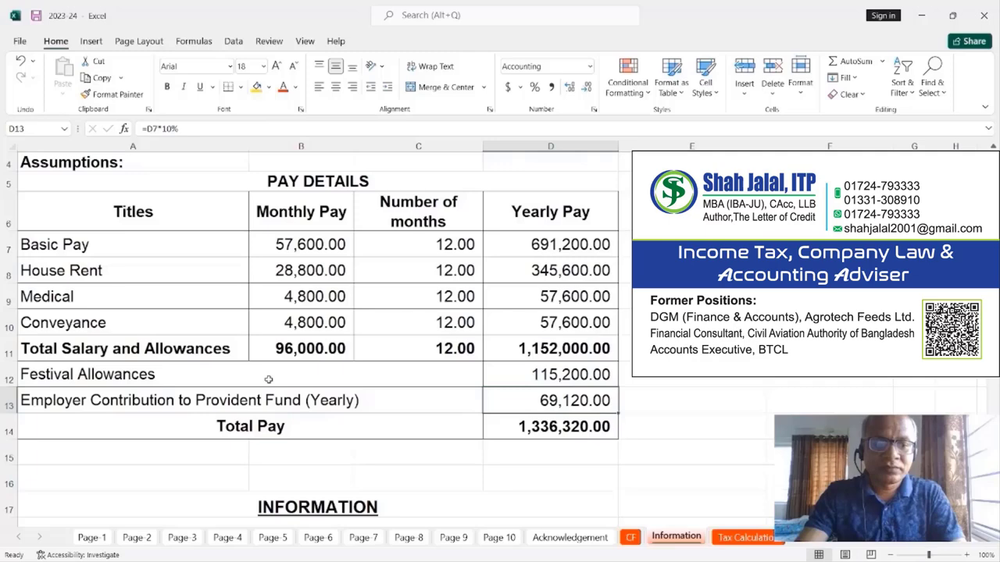
left_click(113, 403)
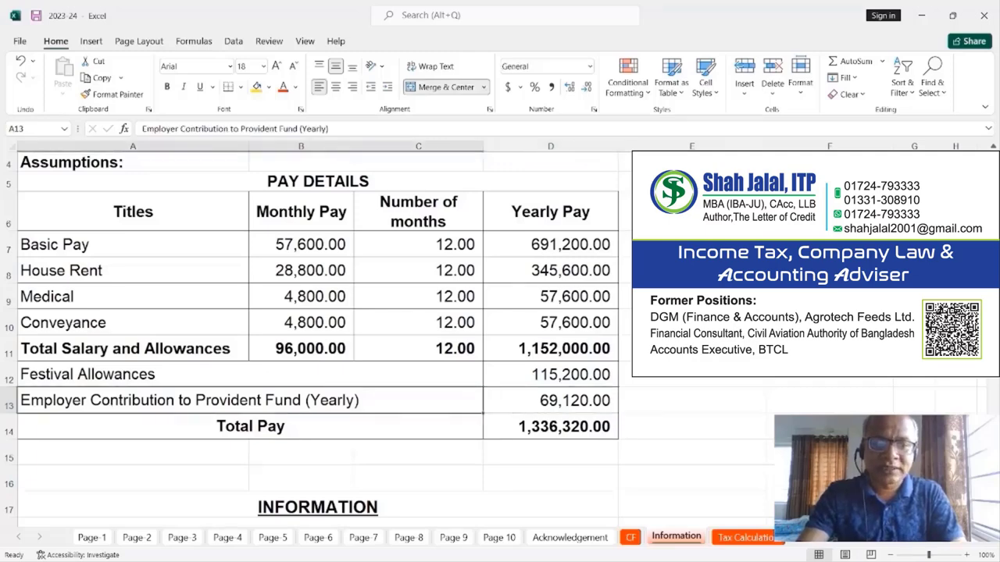
Look through the Income and Expenditure section and on to the Assets & Liabilities table.
scroll(677, 366, "down", 1)
scroll(676, 366, "down", 2)
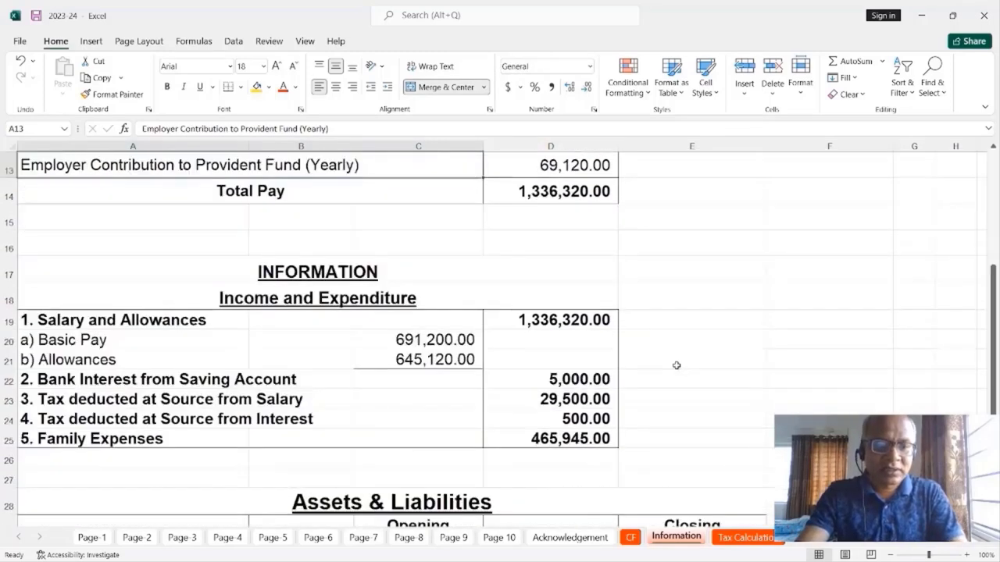
scroll(676, 366, "up", 2)
scroll(676, 365, "down", 5)
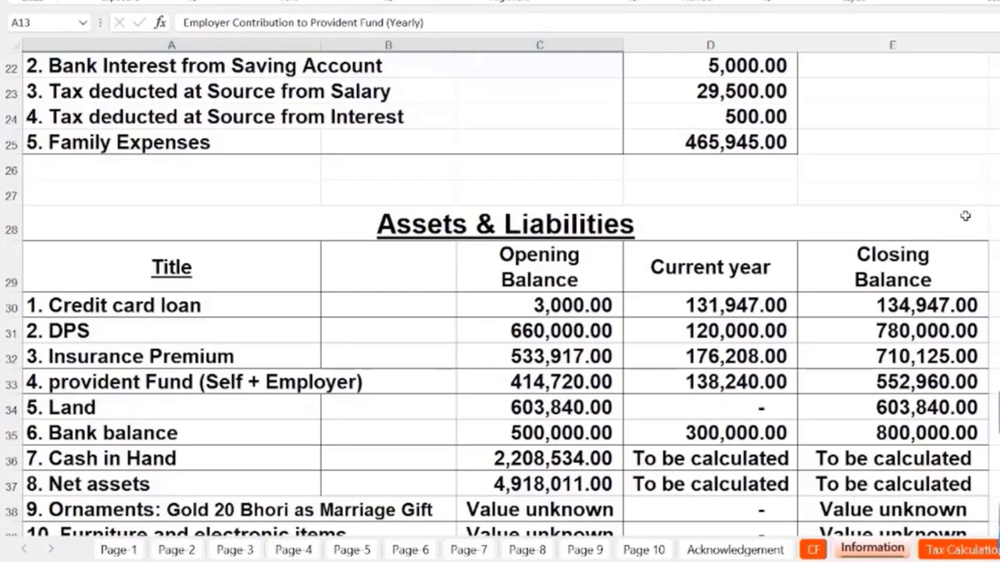
scroll(390, 160, "down", 2)
scroll(368, 166, "up", 1)
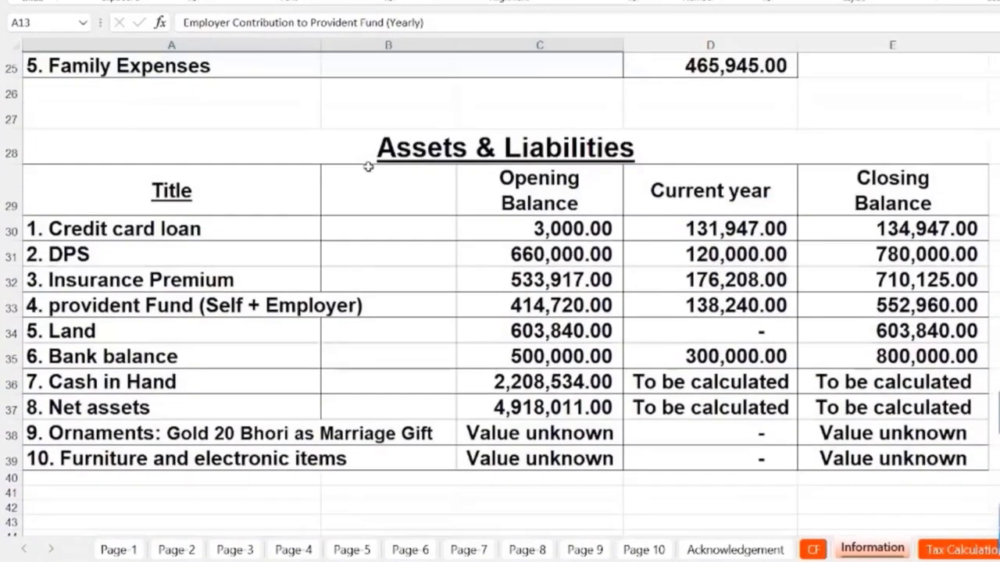
Inspect the opening balance, current year and closing balance cells for the credit card loan and DPS in Assets & Liabilities.
left_click(225, 234)
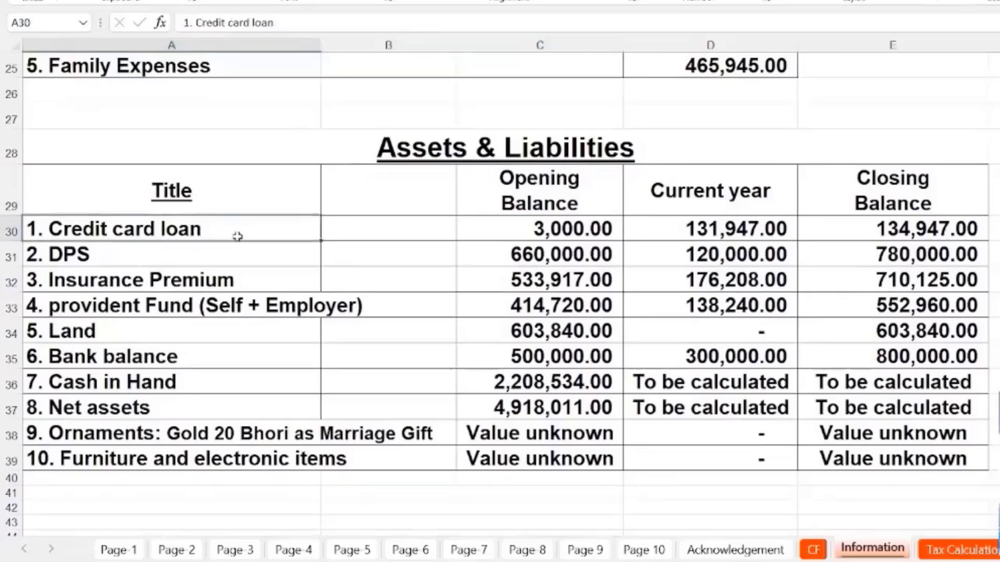
left_click(576, 233)
left_click(710, 228)
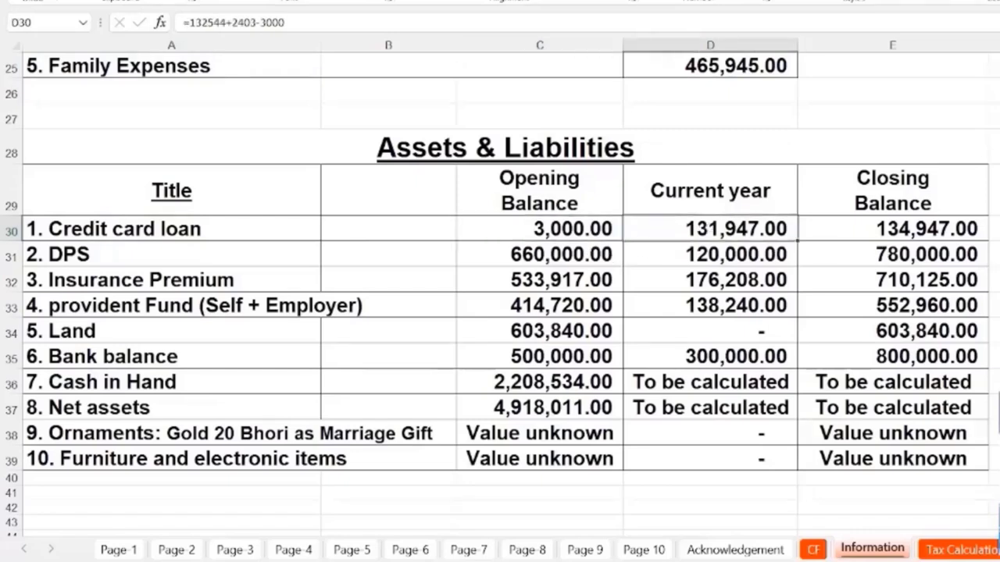
left_click(946, 228)
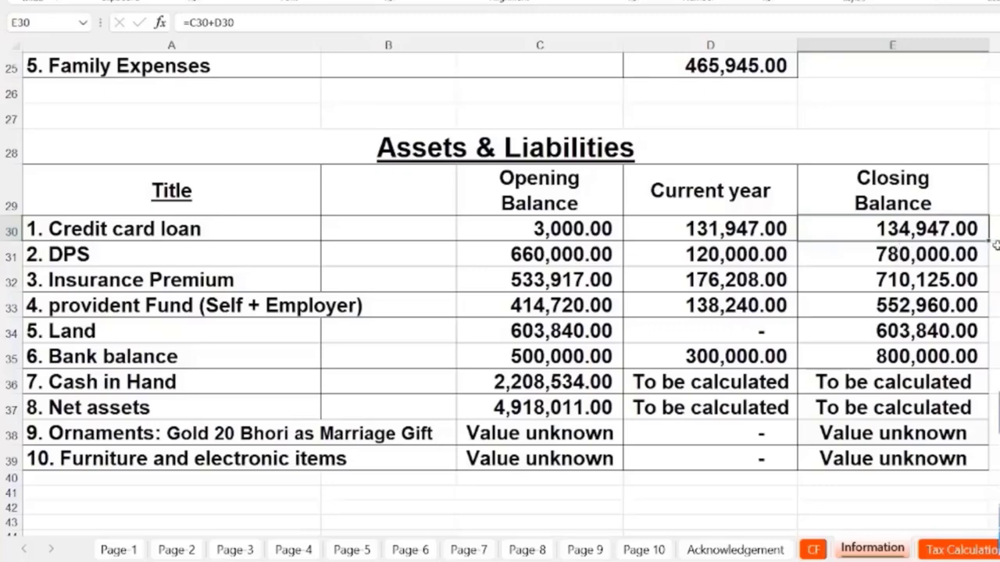
left_click(214, 251)
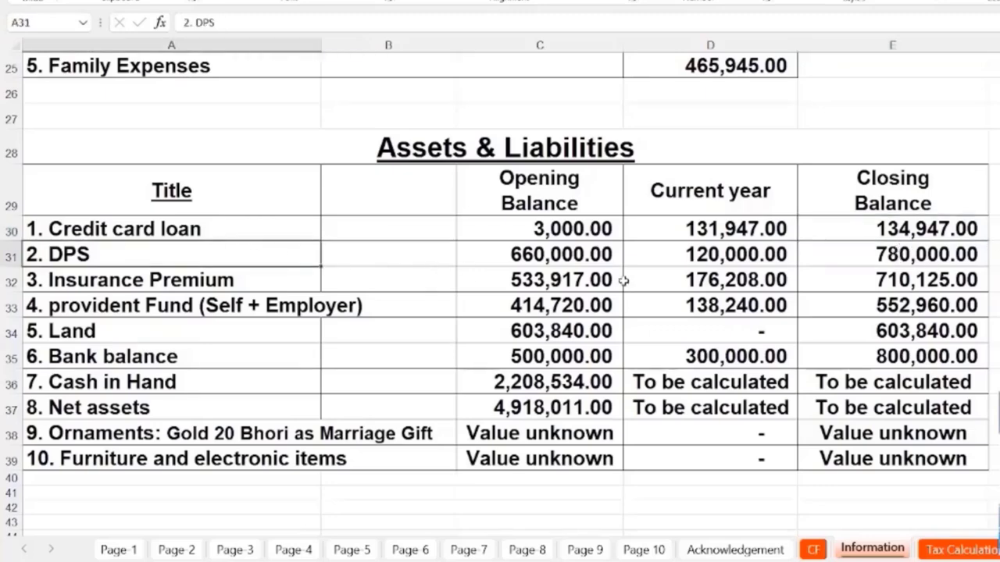
left_click(562, 260)
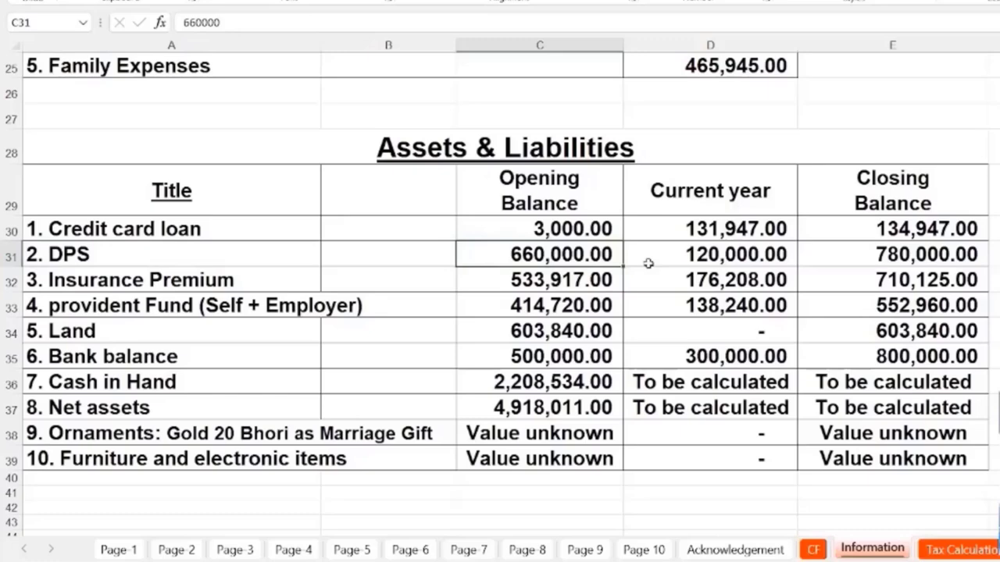
left_click(741, 256)
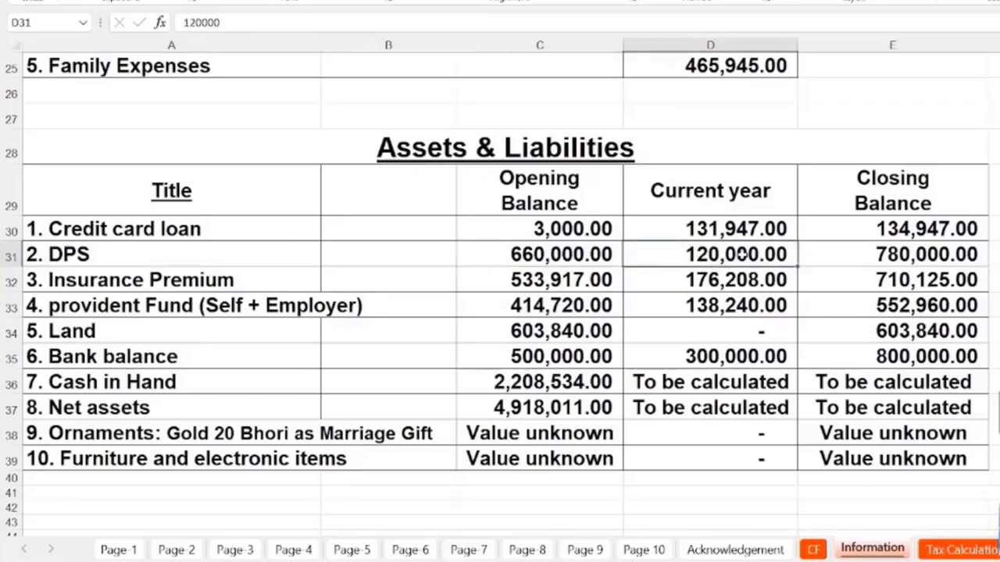
left_click(934, 253)
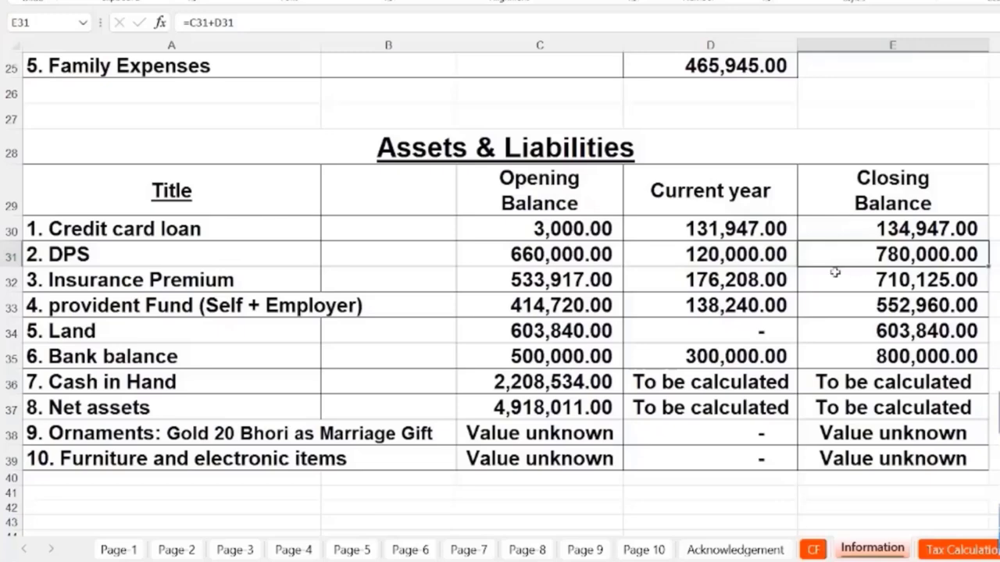
Examine the Insurance Premium entry and the provident fund's opening, current year and closing balance formulas.
left_click(265, 279)
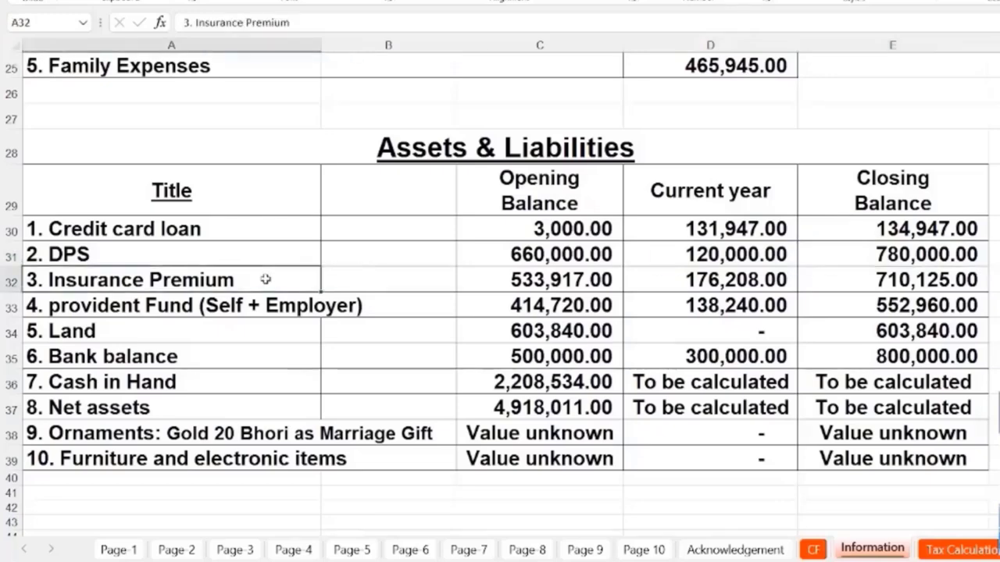
left_click(192, 305)
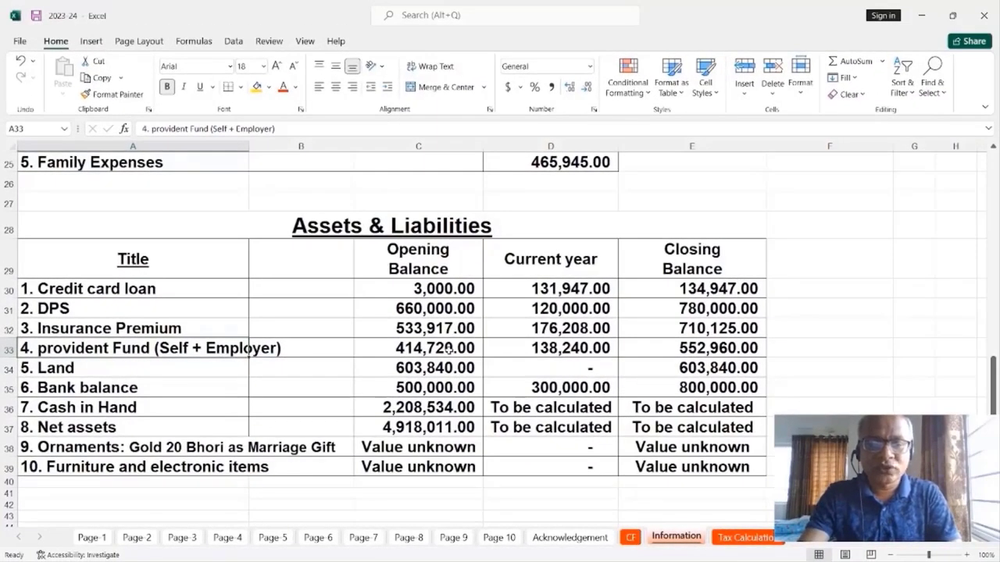
left_click(459, 351)
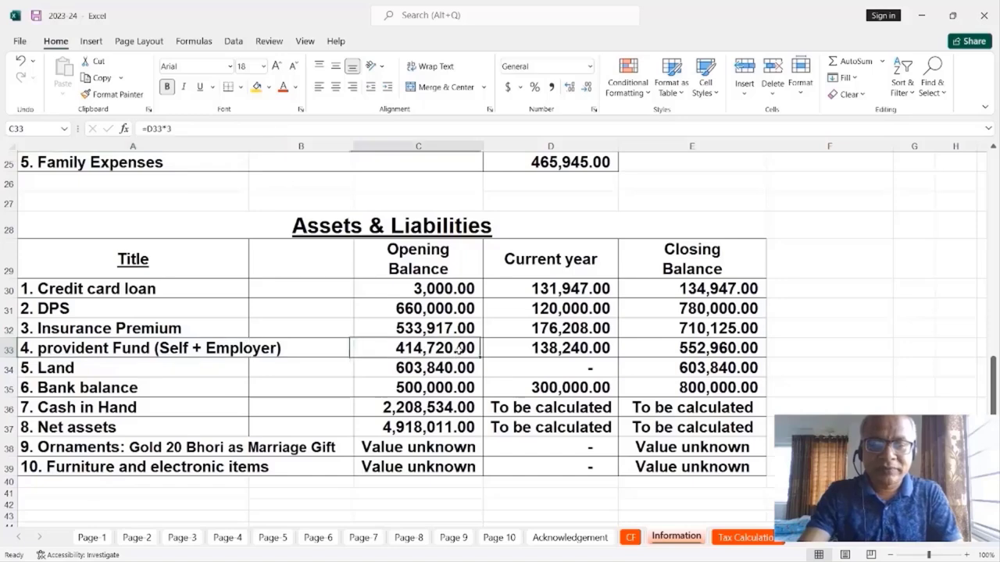
left_click(574, 351)
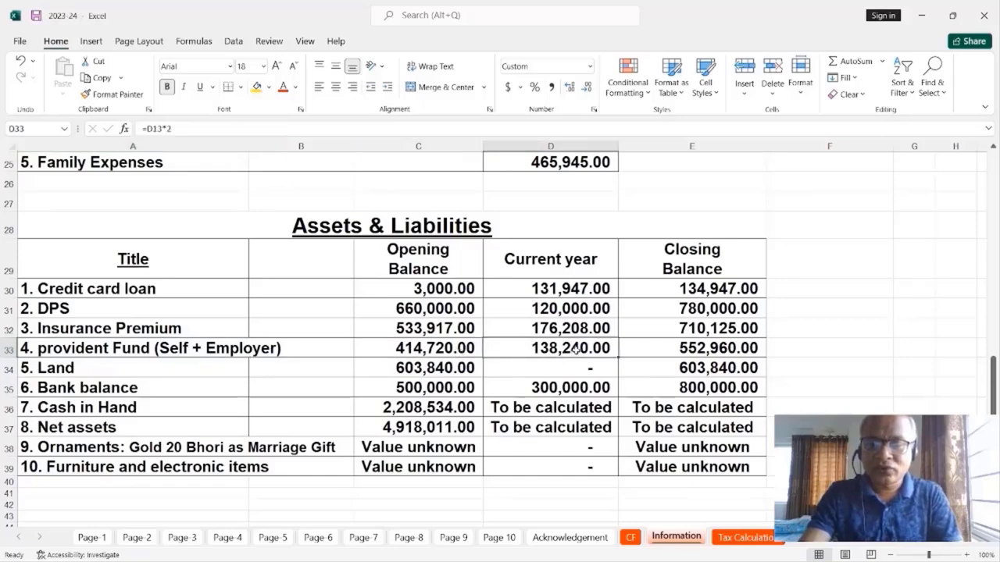
left_click(707, 351)
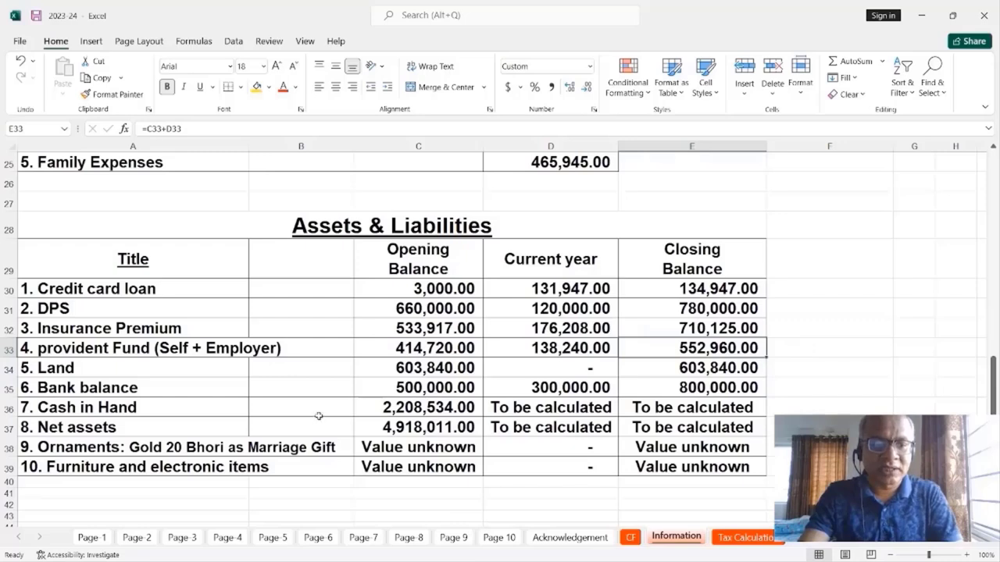
Inspect the opening, current year and closing balances of the Land and Bank balance rows.
left_click(184, 373)
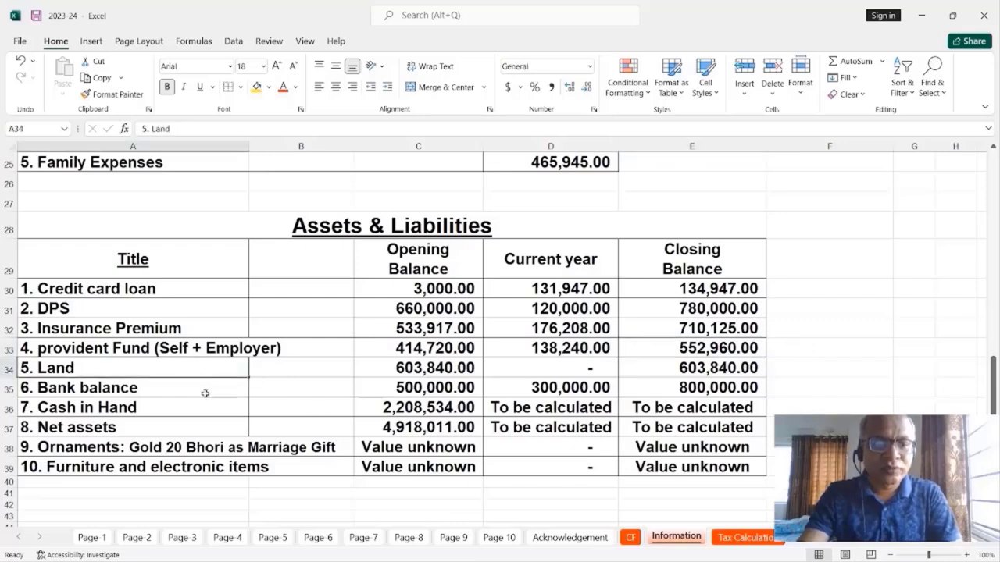
left_click(454, 374)
left_click(560, 374)
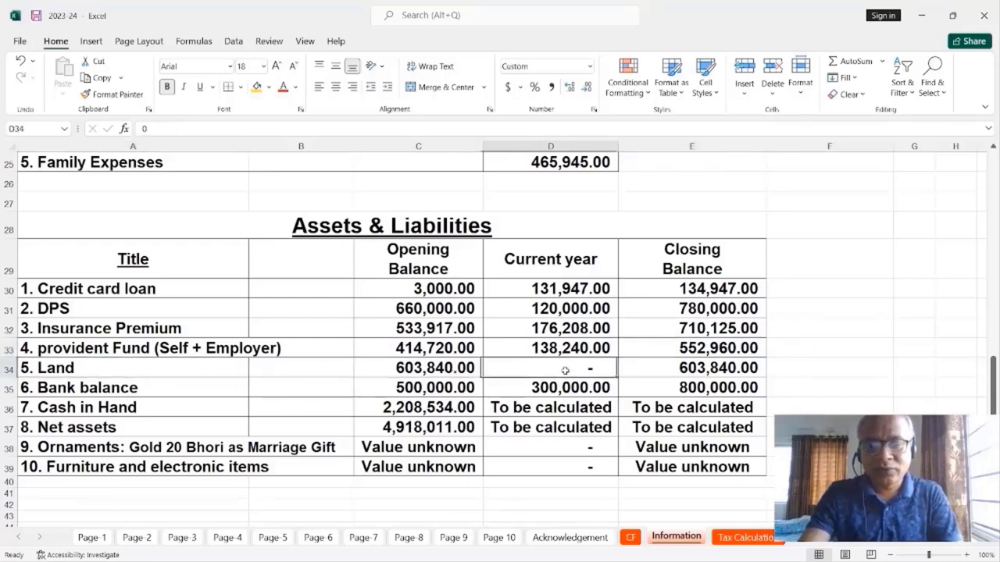
left_click(703, 372)
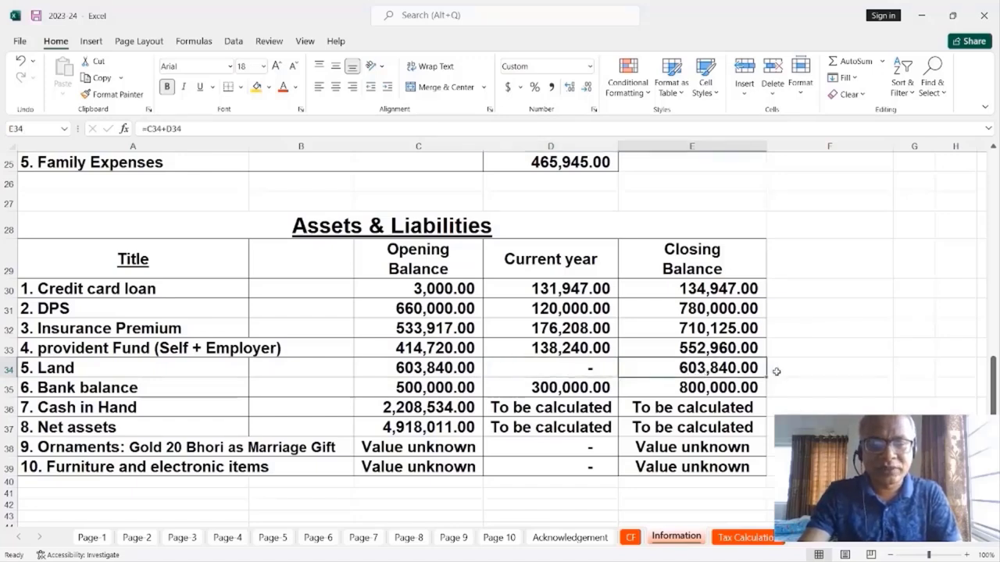
left_click(211, 387)
left_click(420, 391)
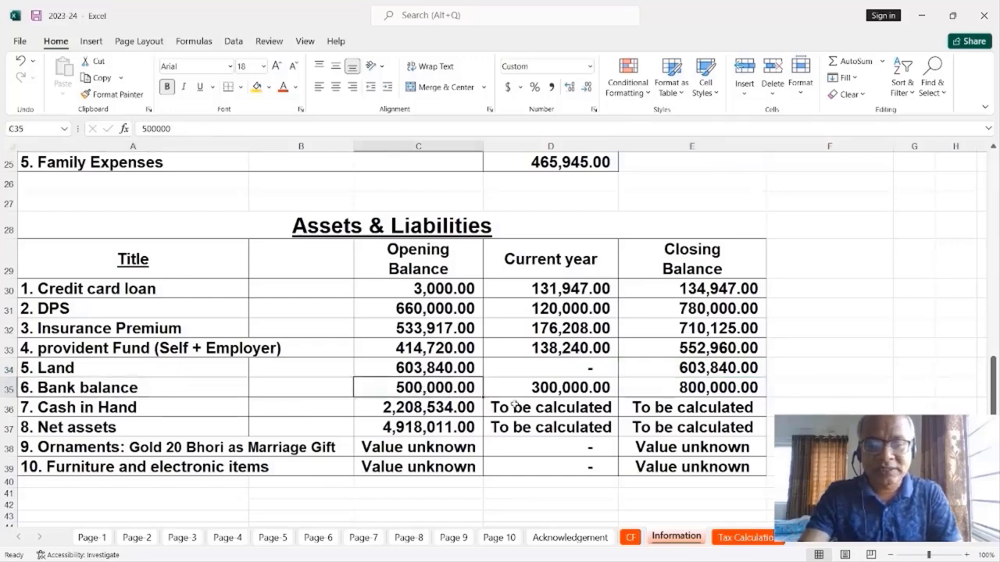
left_click(564, 390)
left_click(720, 389)
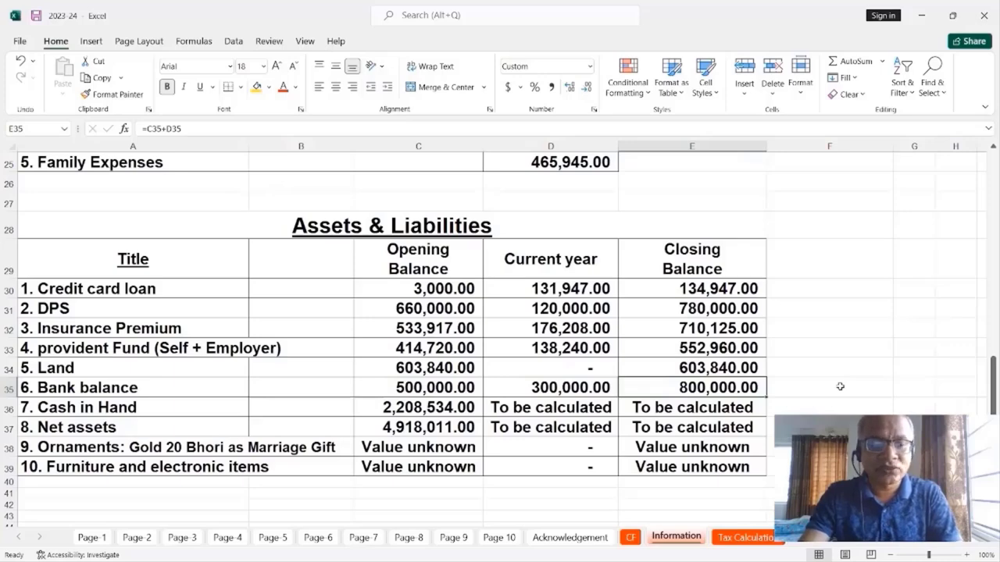
Check the Cash in Hand row's opening balance and current year entries in the Assets & Liabilities table.
scroll(840, 387, "down", 1)
left_click(220, 351)
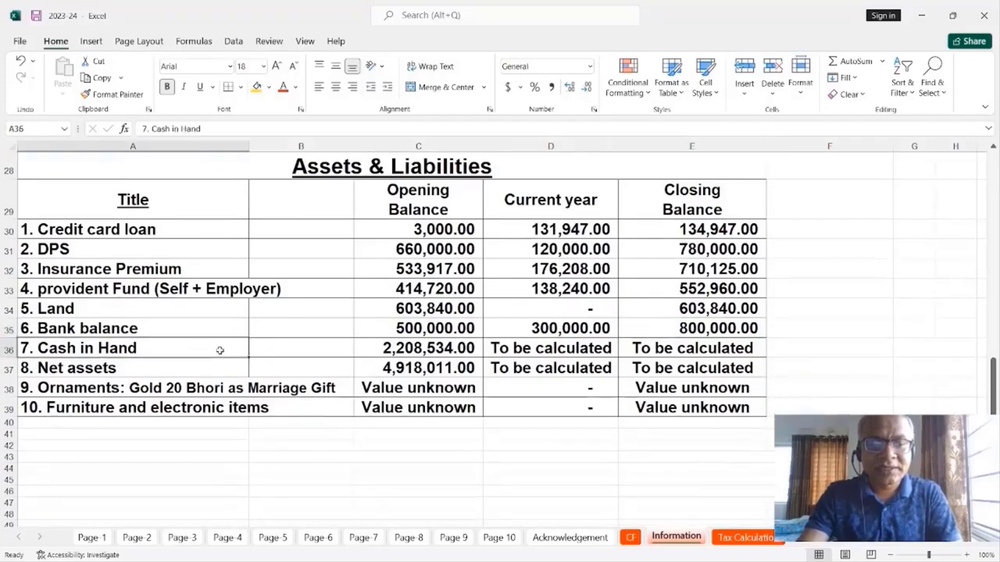
left_click(420, 353)
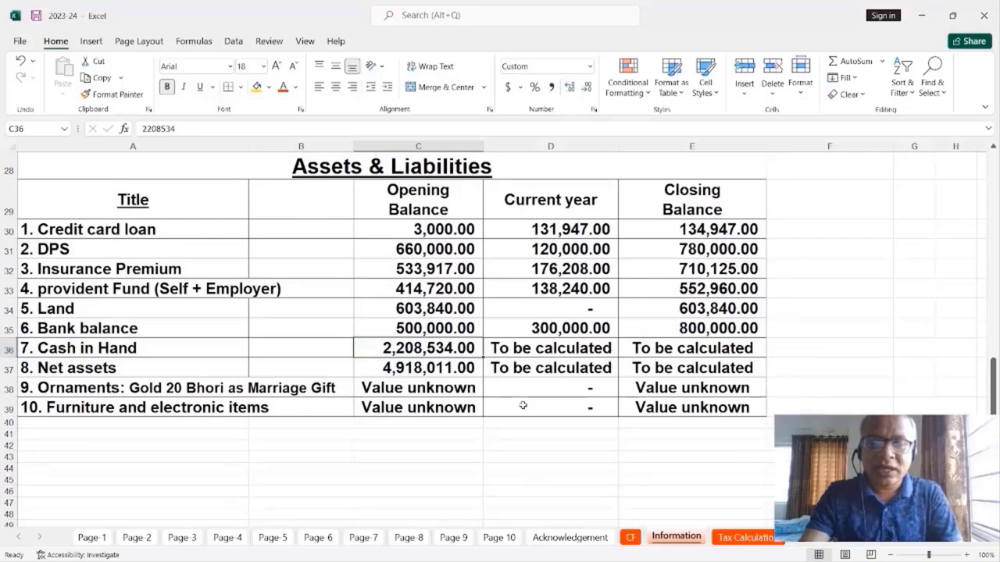
left_click(575, 352)
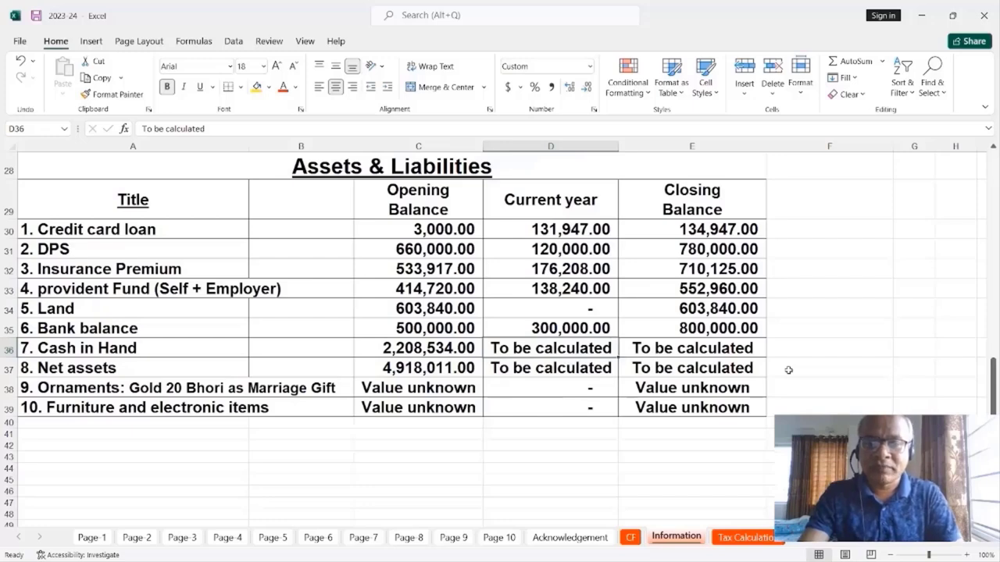
Check the Cash in Hand closing balance and the Net assets row's opening, current year and closing entries.
left_click(719, 350)
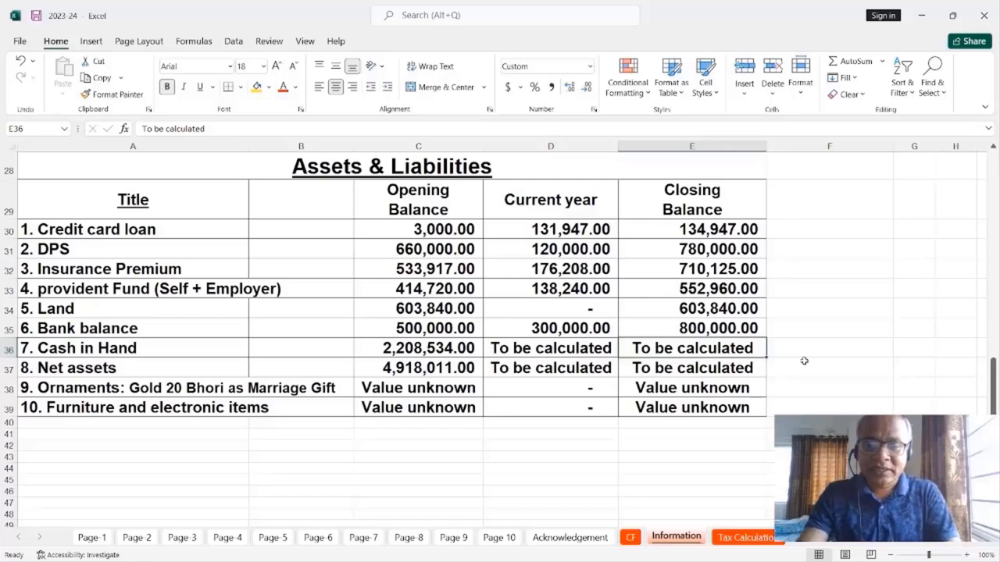
left_click(189, 363)
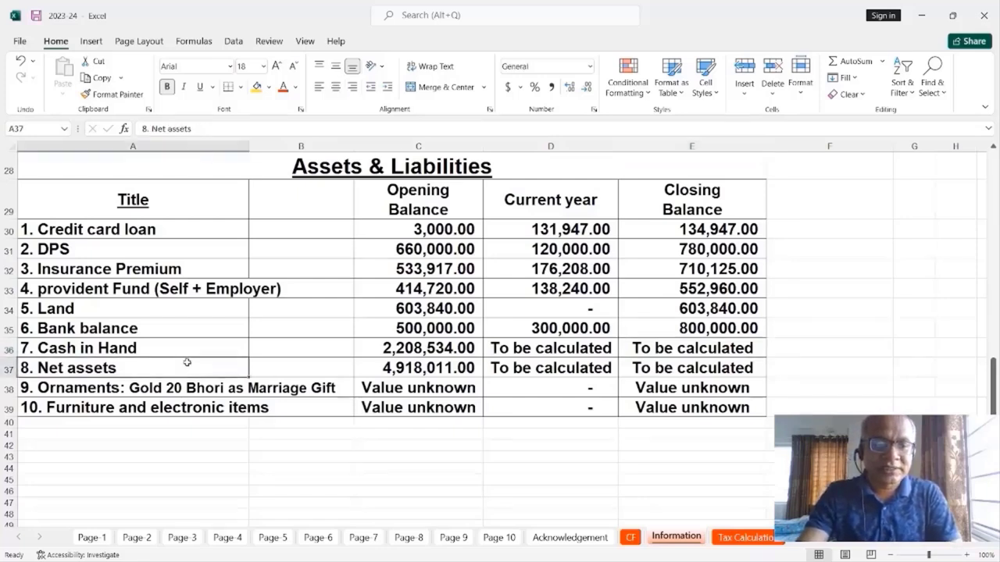
left_click(405, 370)
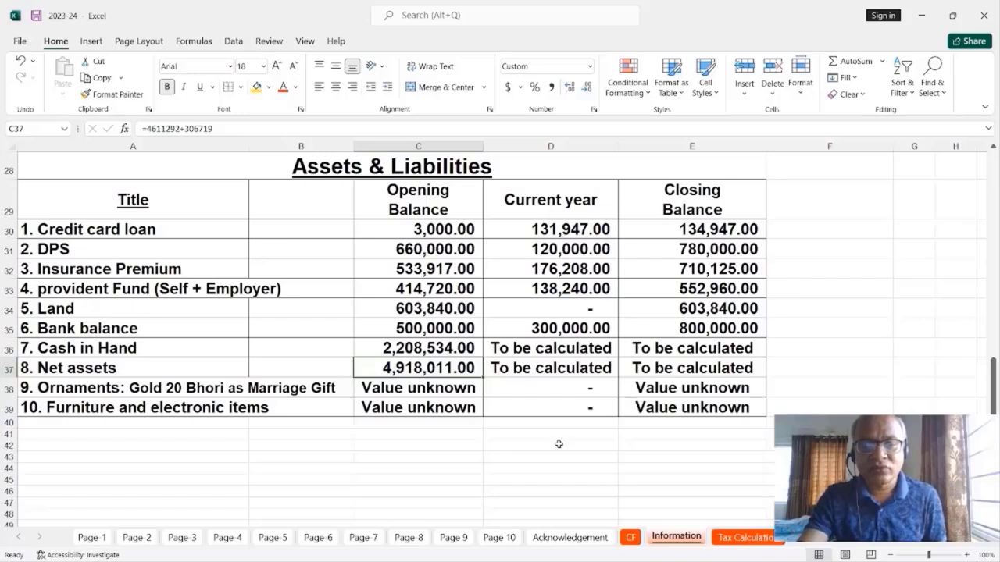
left_click(568, 370)
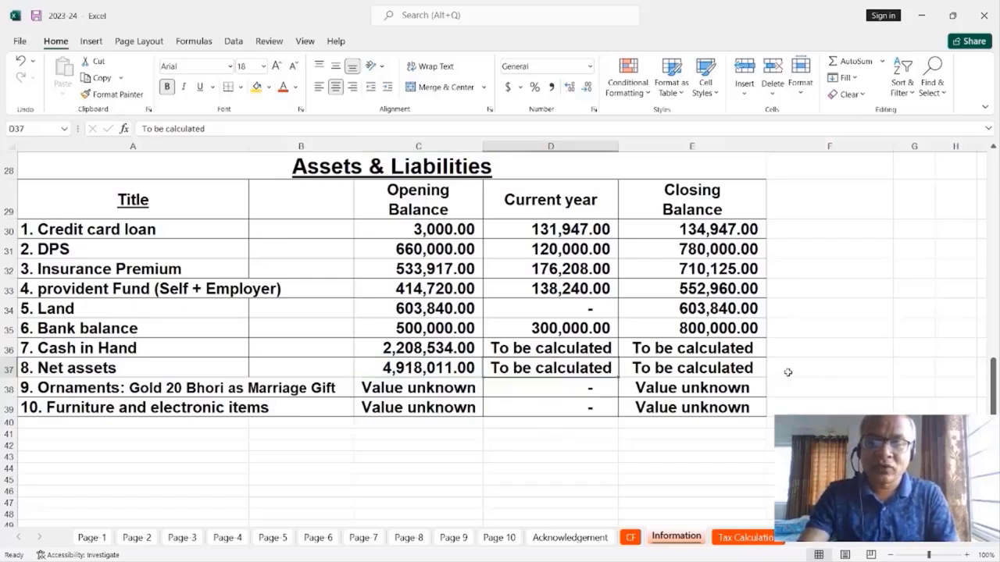
left_click(720, 371)
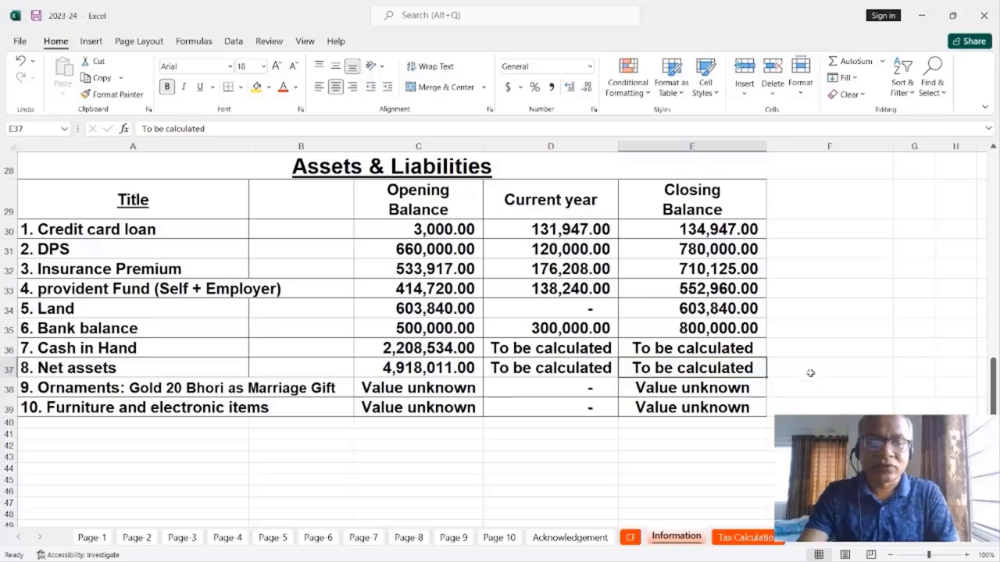
Inspect the Ornaments row's title, opening balance and closing balance in the Assets & Liabilities table.
left_click(124, 392)
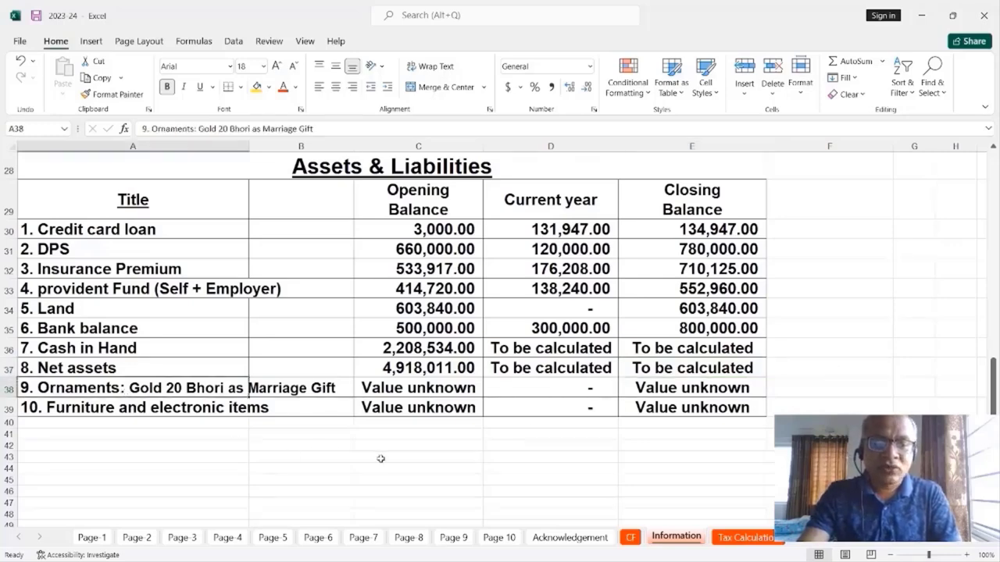
scroll(382, 457, "down", 1)
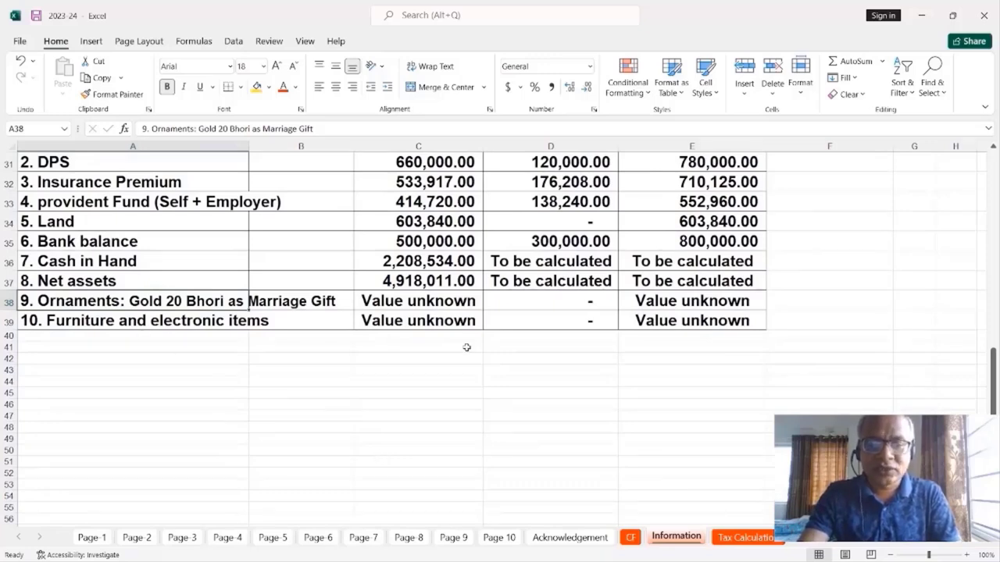
left_click(459, 303)
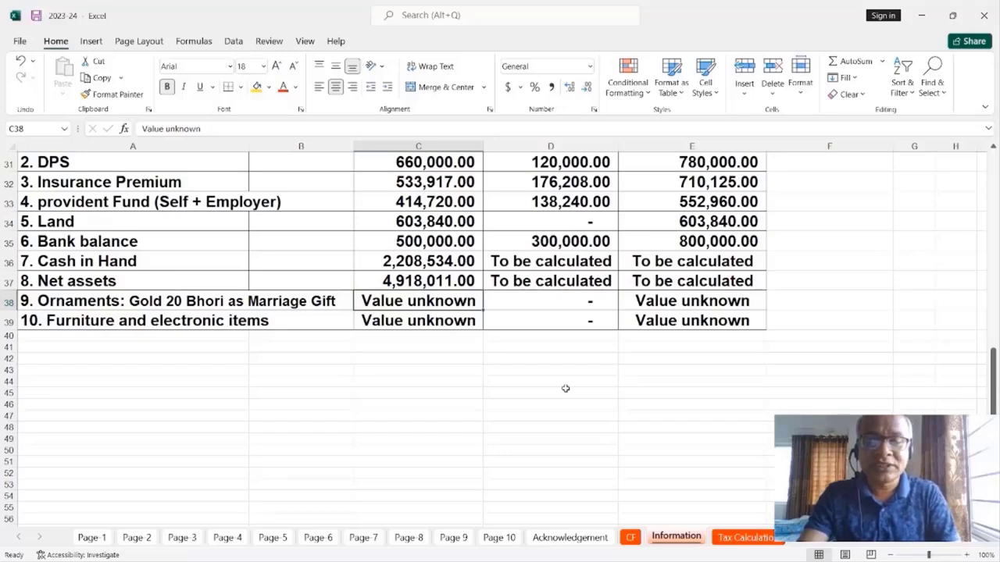
left_click(705, 301)
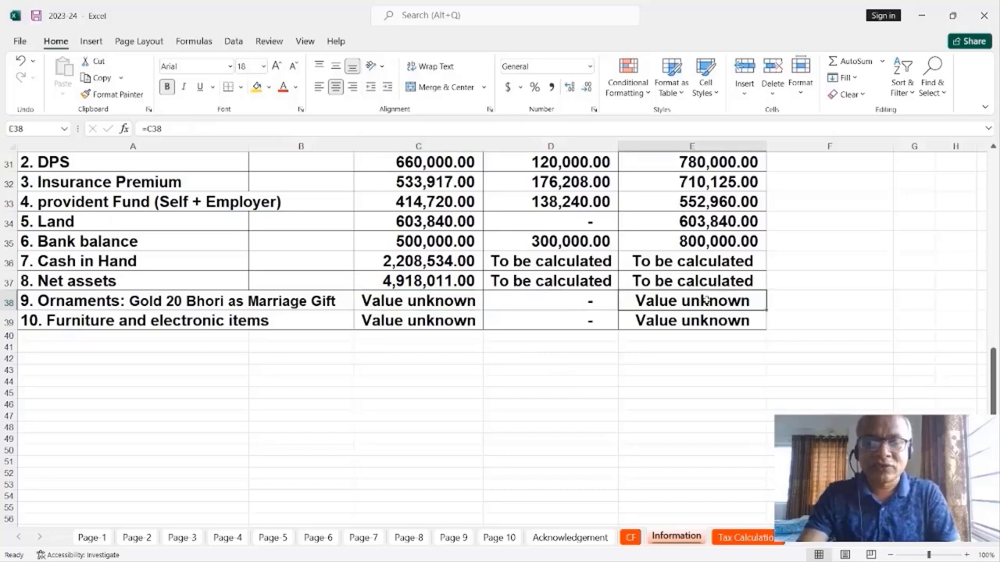
Inspect the Furniture and electronic items row's title, opening balance, current year and closing balance cells.
left_click(187, 321)
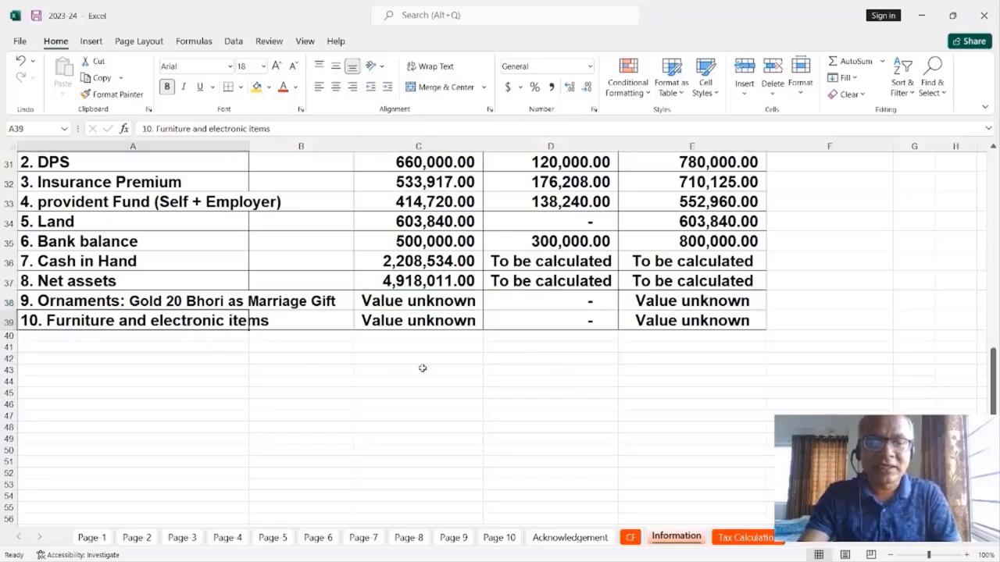
left_click(455, 321)
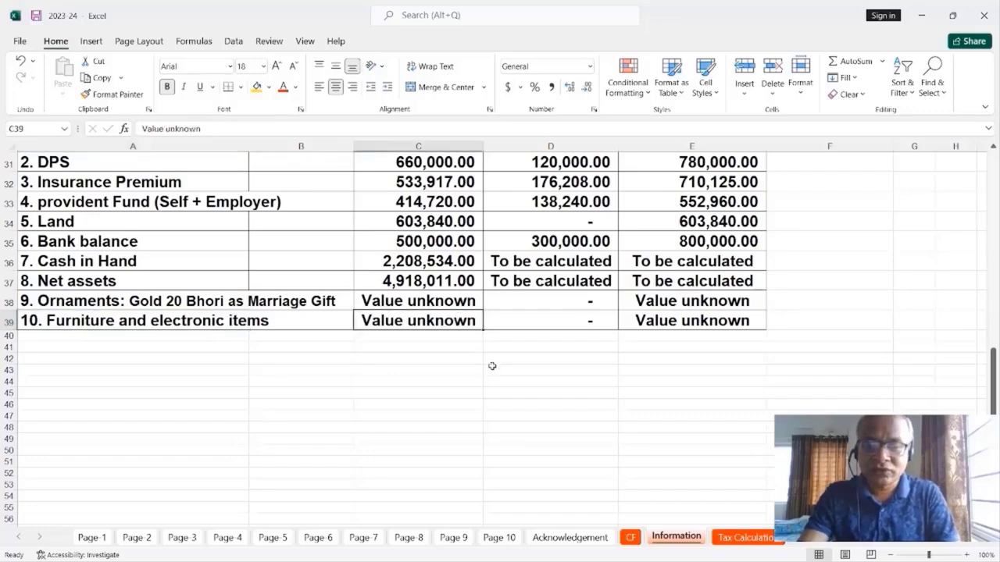
left_click(584, 325)
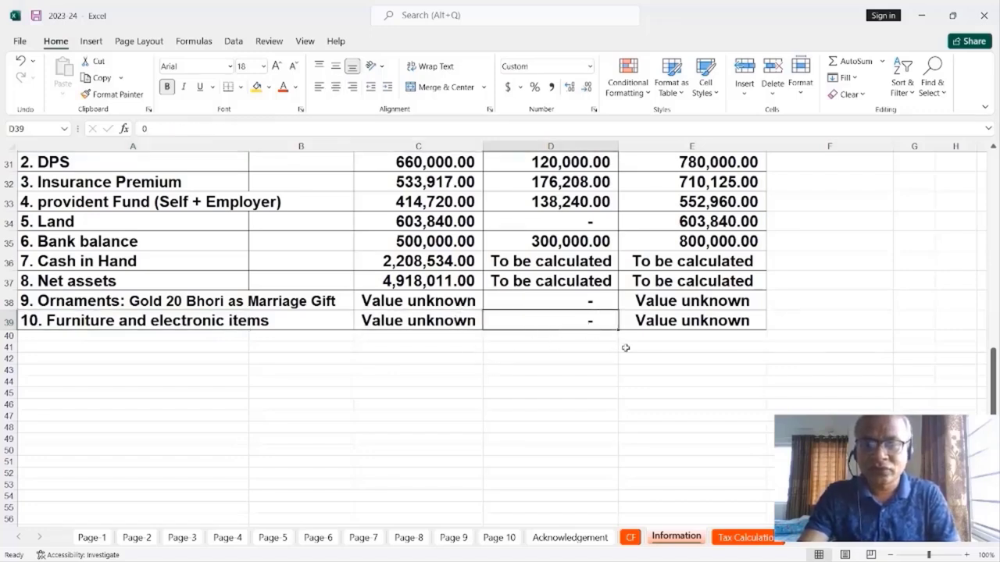
left_click(731, 321)
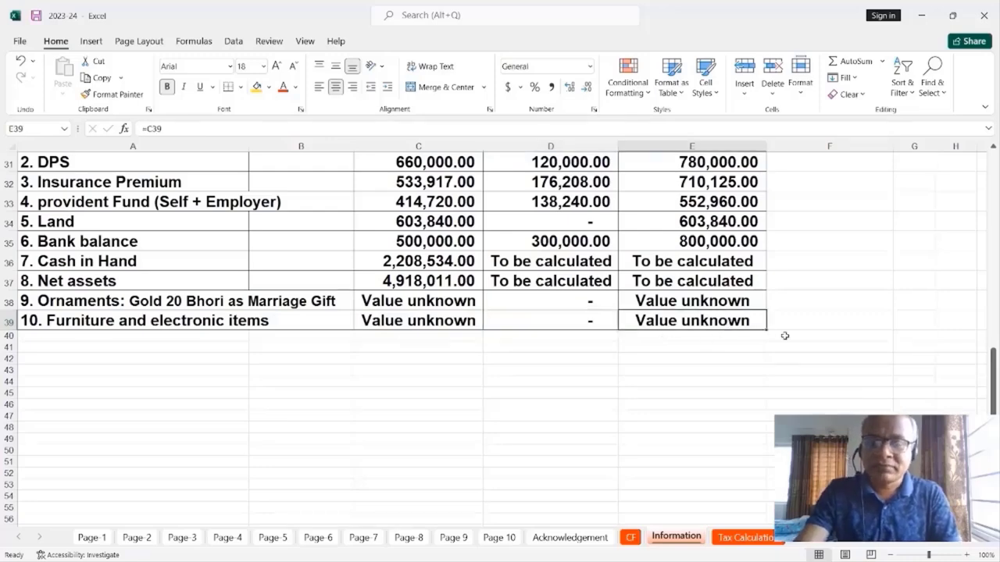
Review the Information sheet again from Pay Details through Income and Expenditure to Assets & Liabilities.
scroll(785, 336, "up", 8)
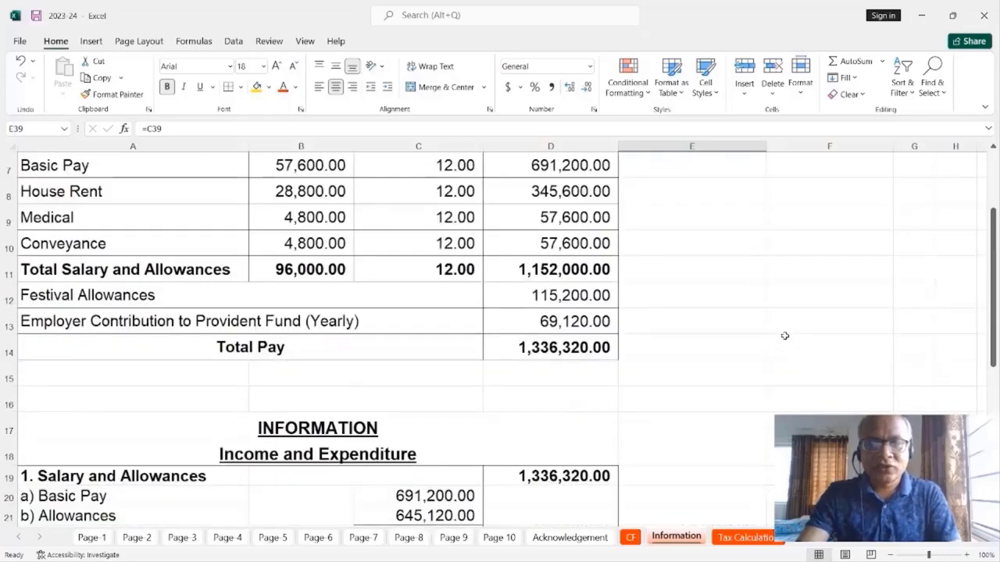
scroll(785, 336, "down", 3)
scroll(785, 336, "up", 5)
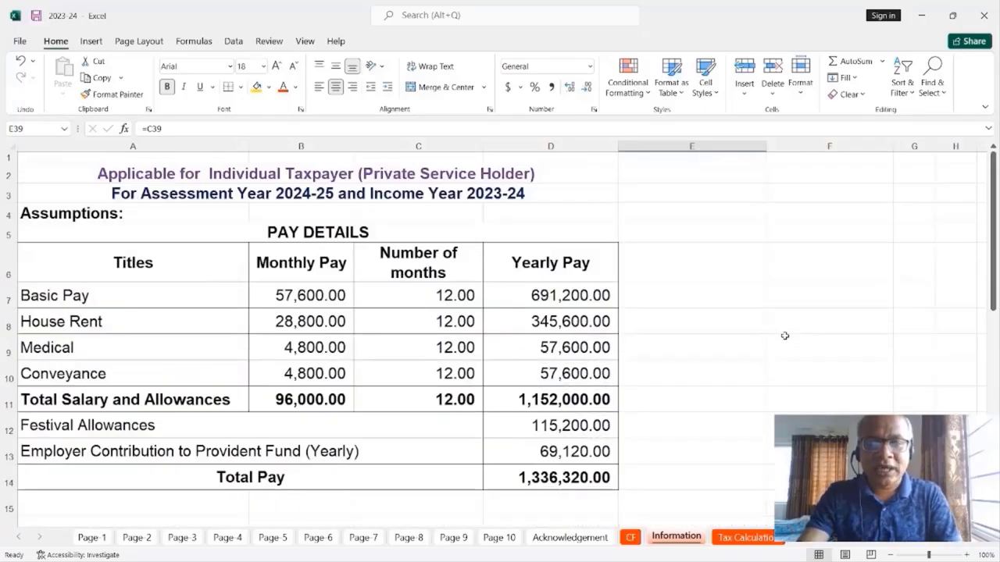
scroll(785, 336, "down", 3)
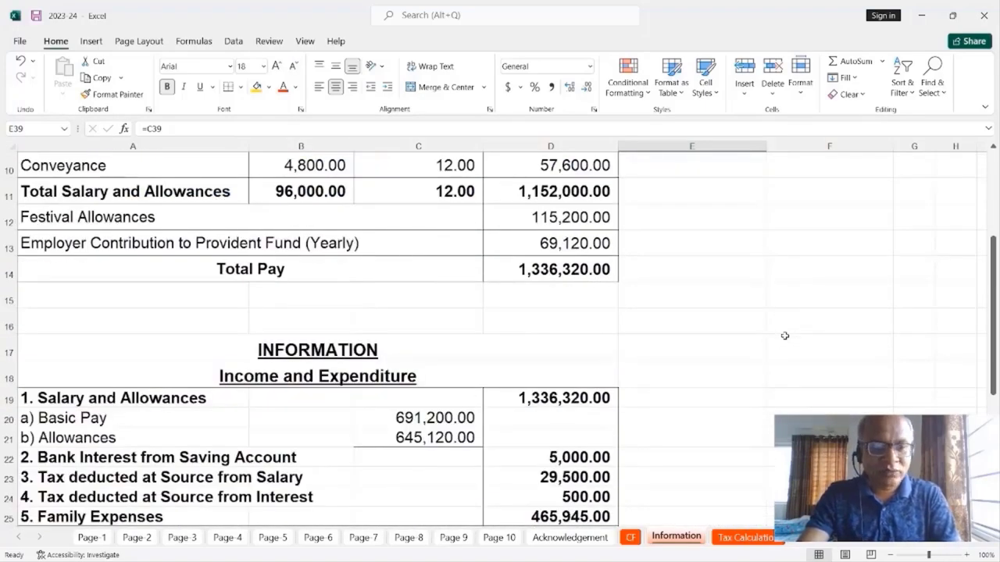
scroll(786, 336, "down", 2)
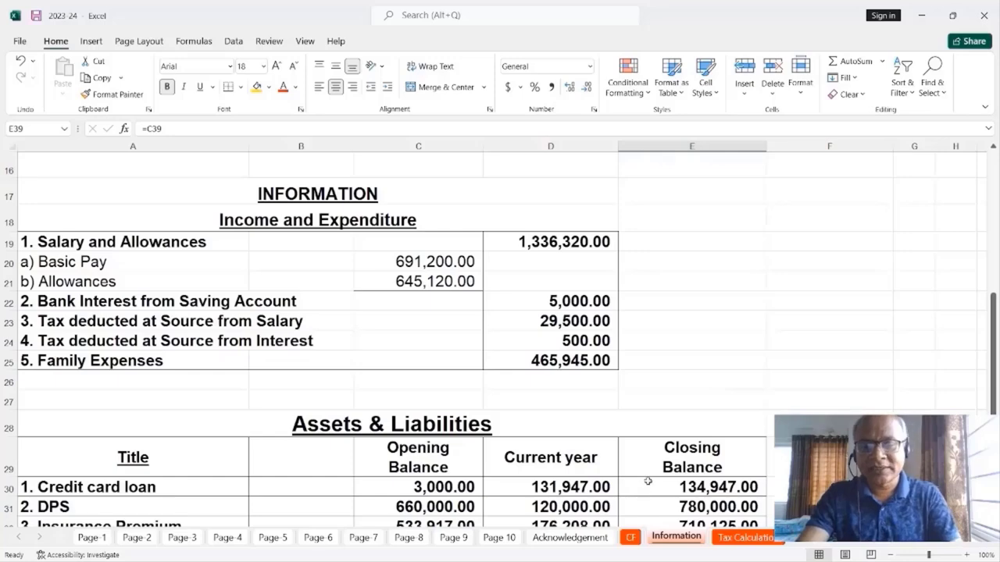
scroll(703, 388, "down", 2)
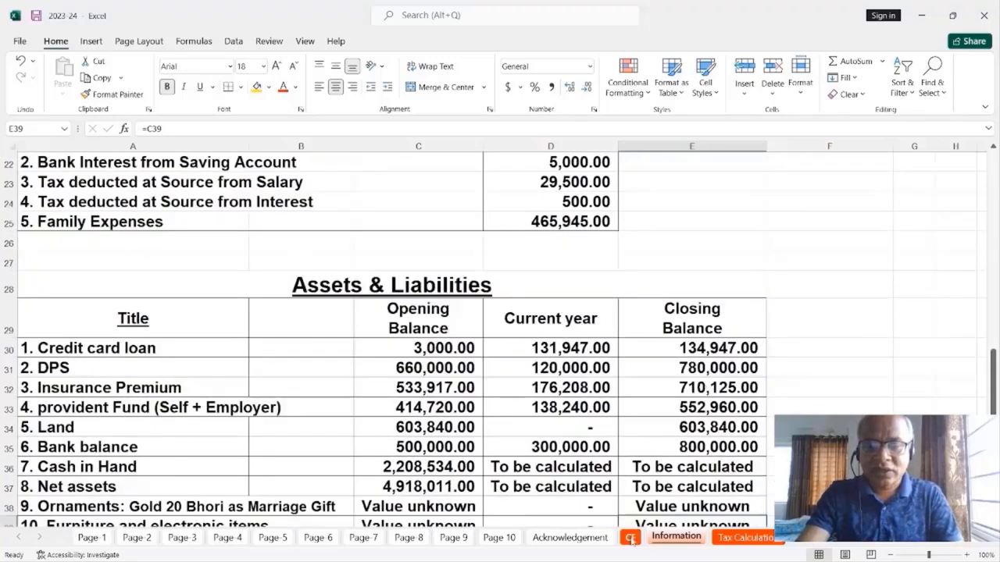
Open the CF sheet and examine the taxpayer name, E-TIN and address lines heading the Cash Flow Statement.
left_click(629, 537)
scroll(630, 376, "up", 4)
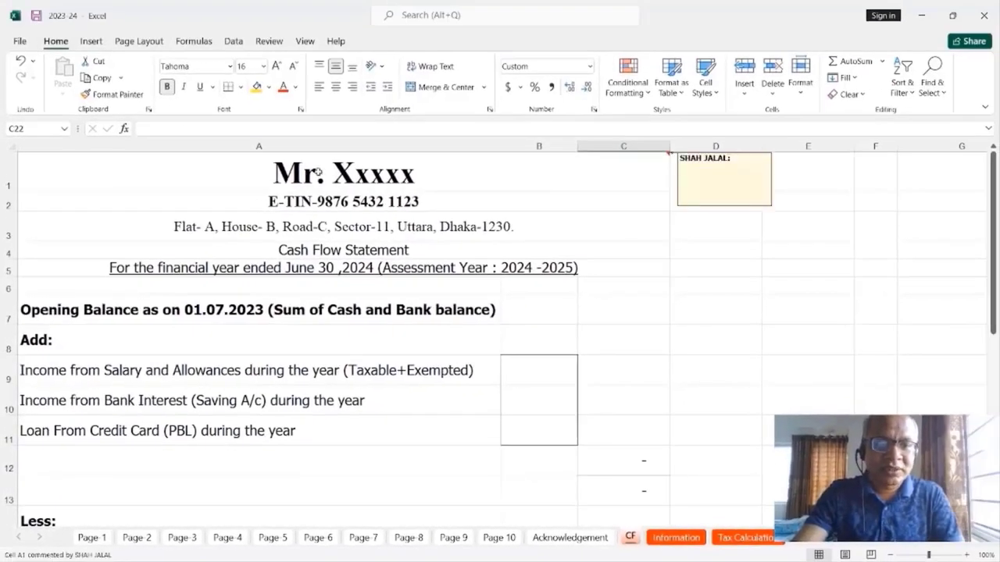
key("ctrl+Home")
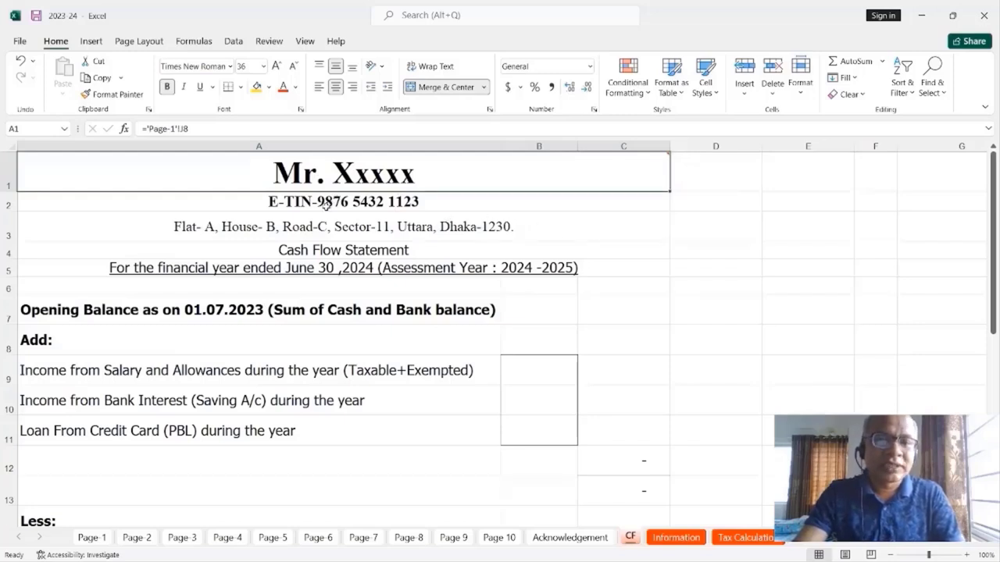
left_click(326, 203)
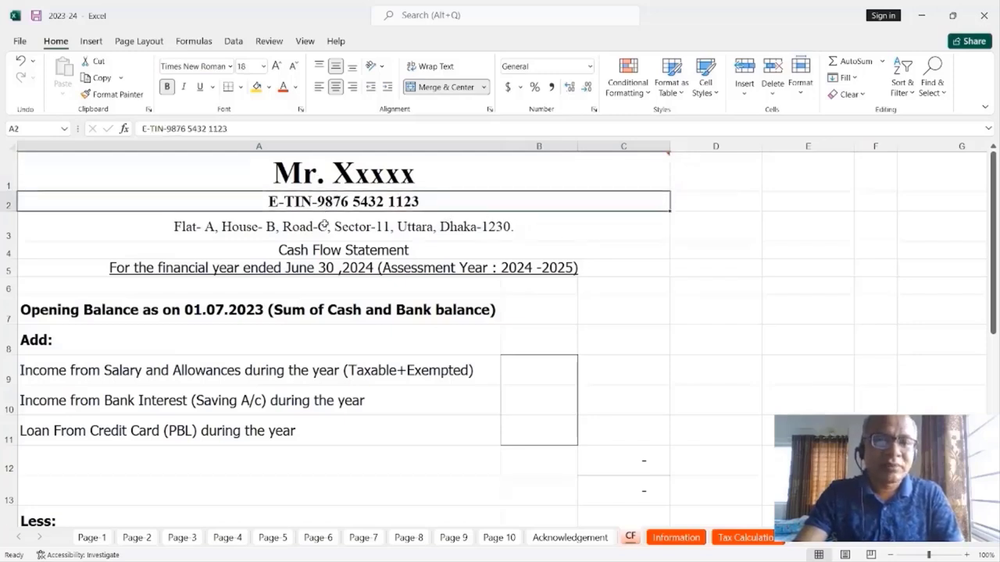
left_click(207, 232)
Fill the cash flow Opening Balance in C7 with the sum of opening bank balance and cash in hand, =Information!C35+Information!C36.
left_click(81, 320)
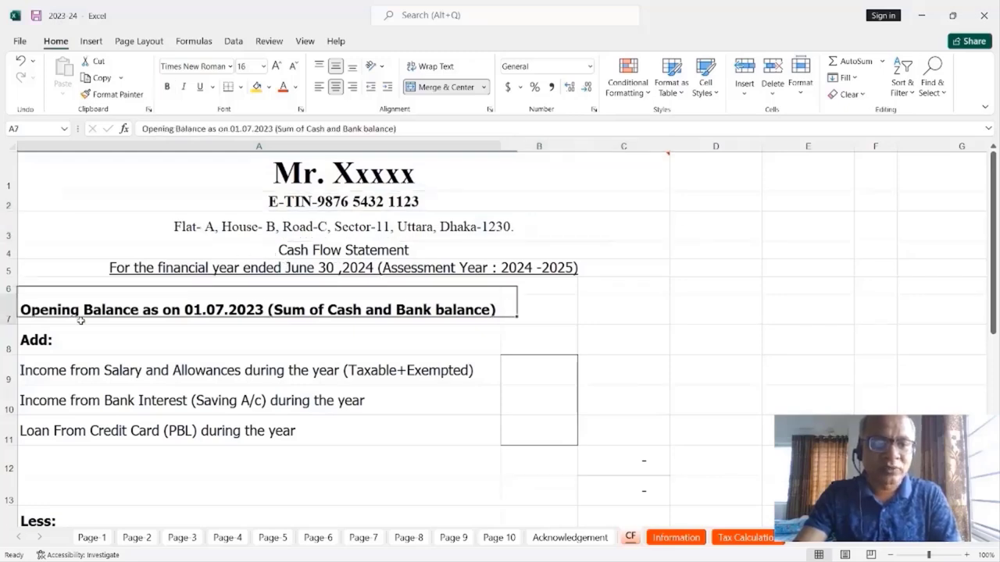
left_click(656, 305)
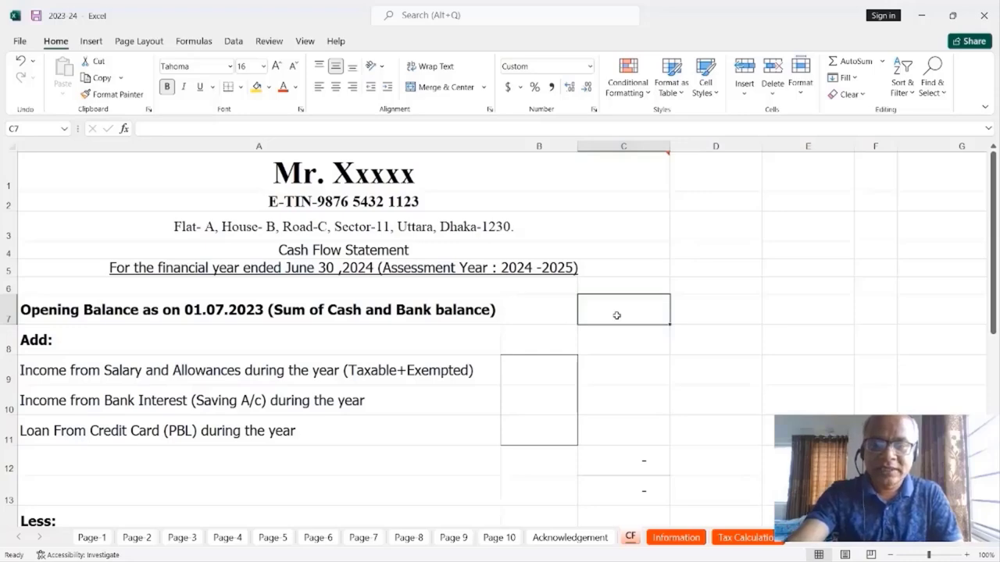
type("=")
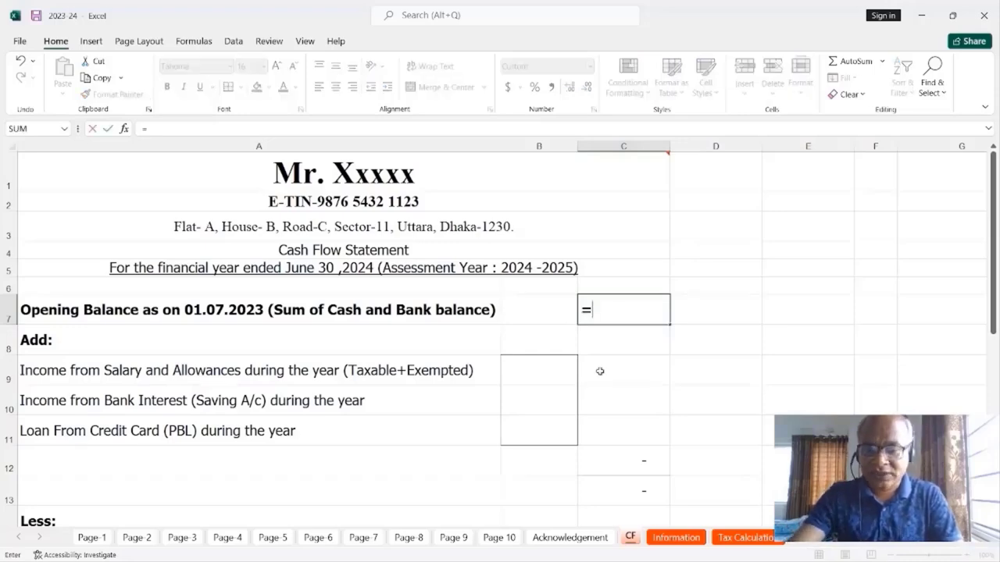
left_click(676, 538)
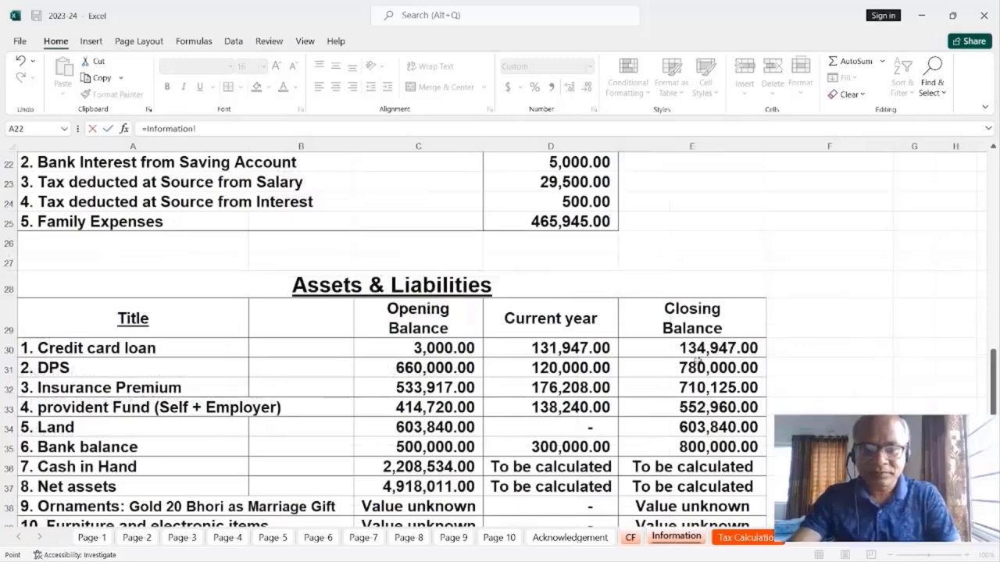
scroll(686, 341, "down", 2)
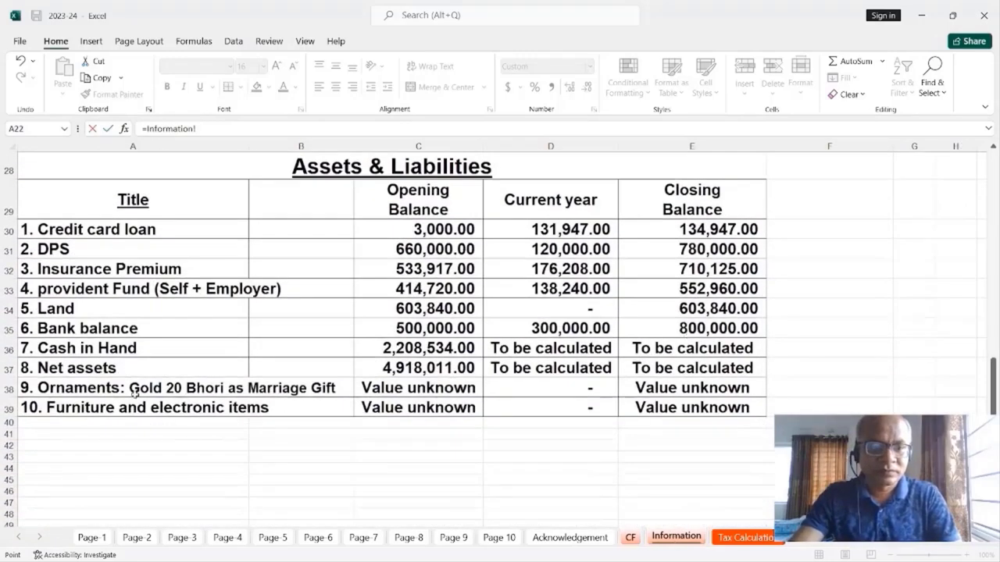
left_click(442, 329)
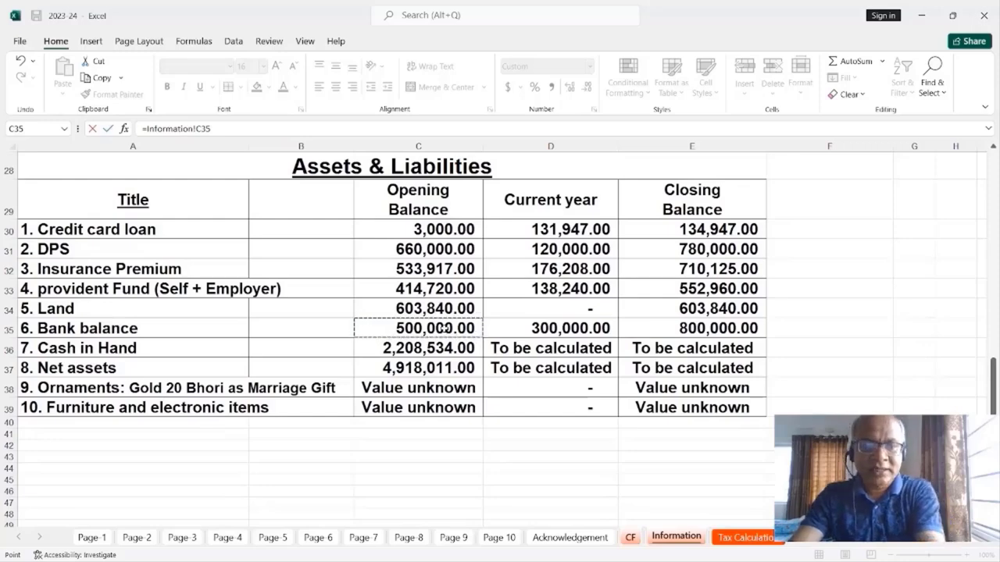
type("+")
left_click(446, 346)
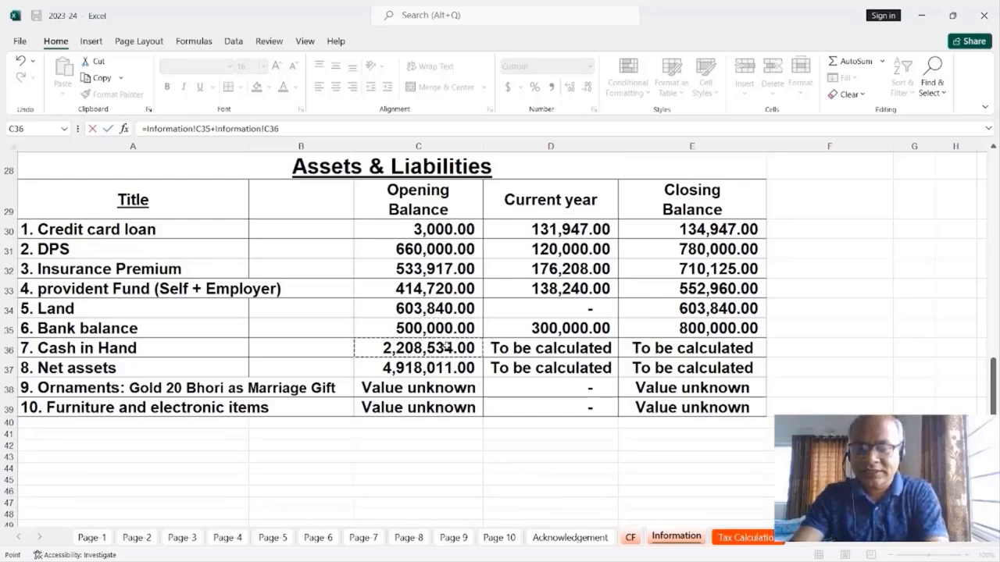
key("Return")
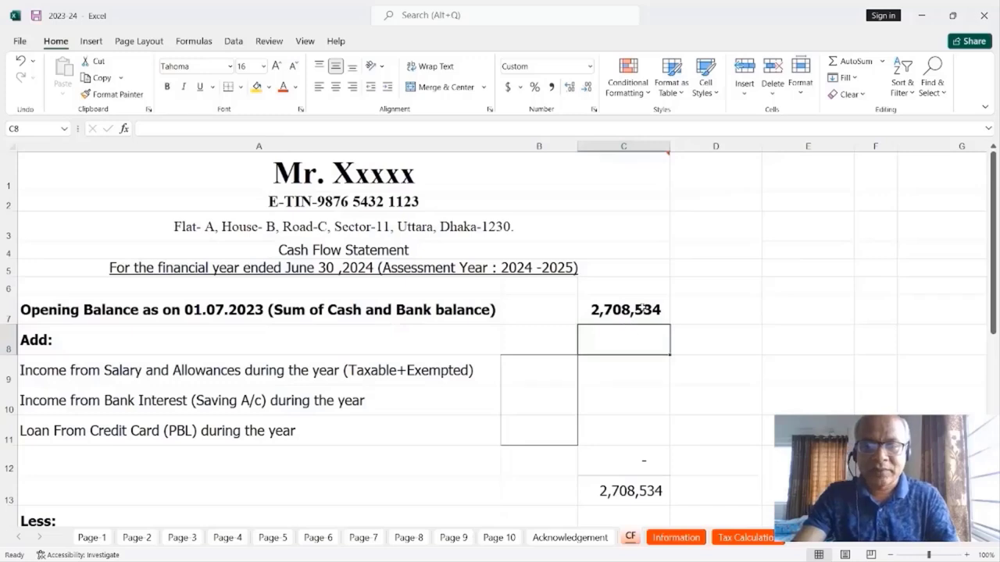
left_click(642, 309)
Link the Income from Salary and Allowances amount in B9 to the Information sheet's Salary and Allowances total, =Information!D19.
scroll(538, 349, "down", 2)
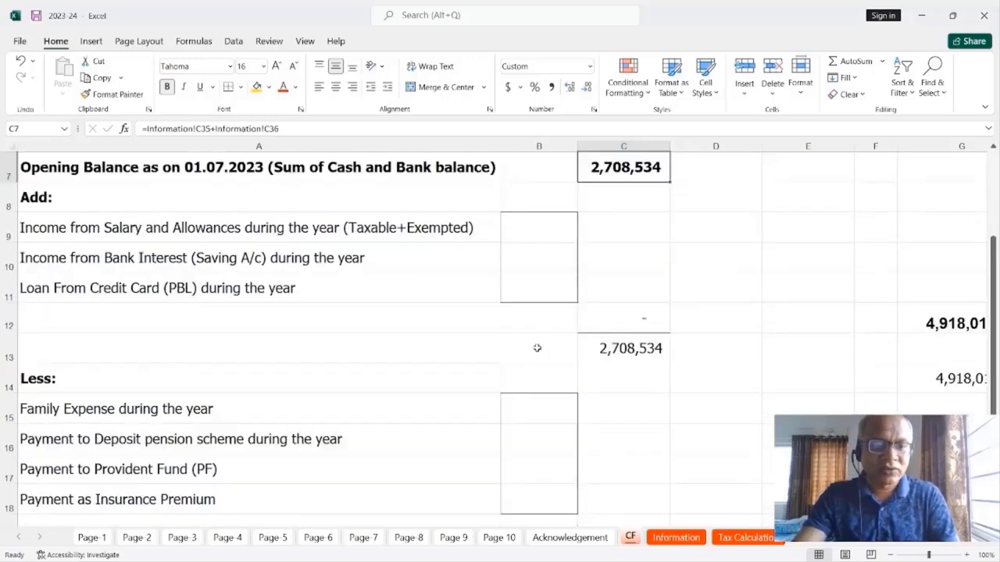
left_click(76, 228)
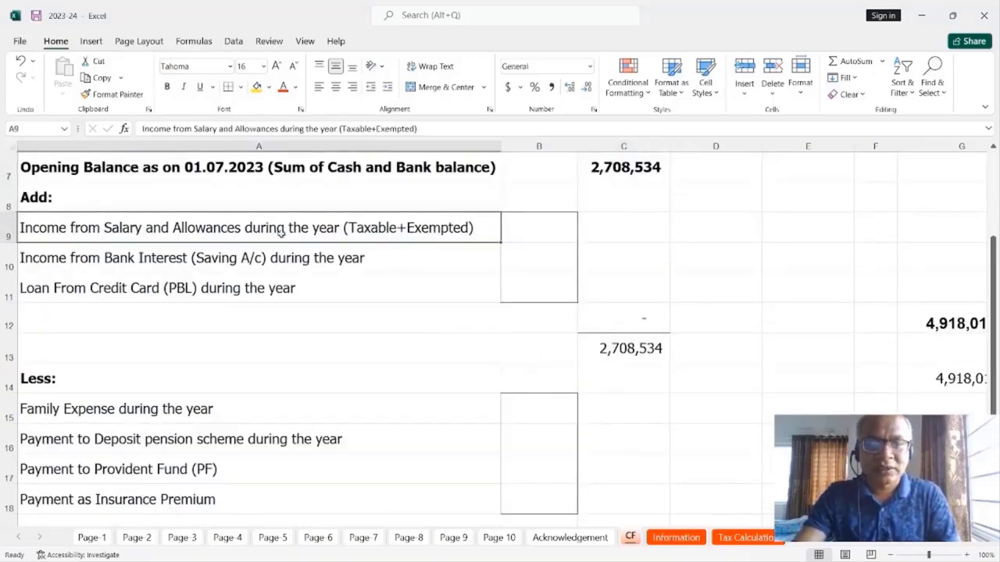
left_click(544, 224)
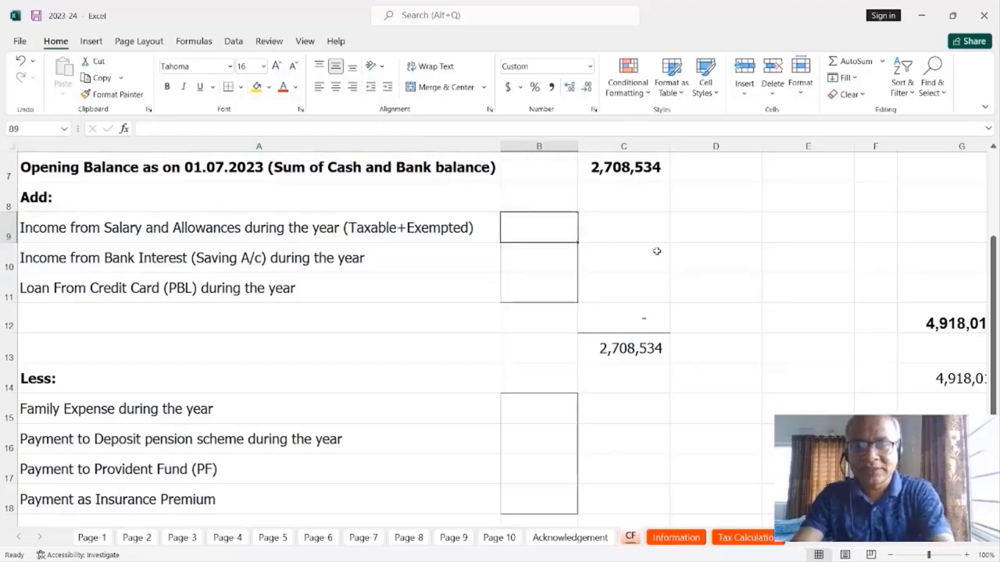
type("=")
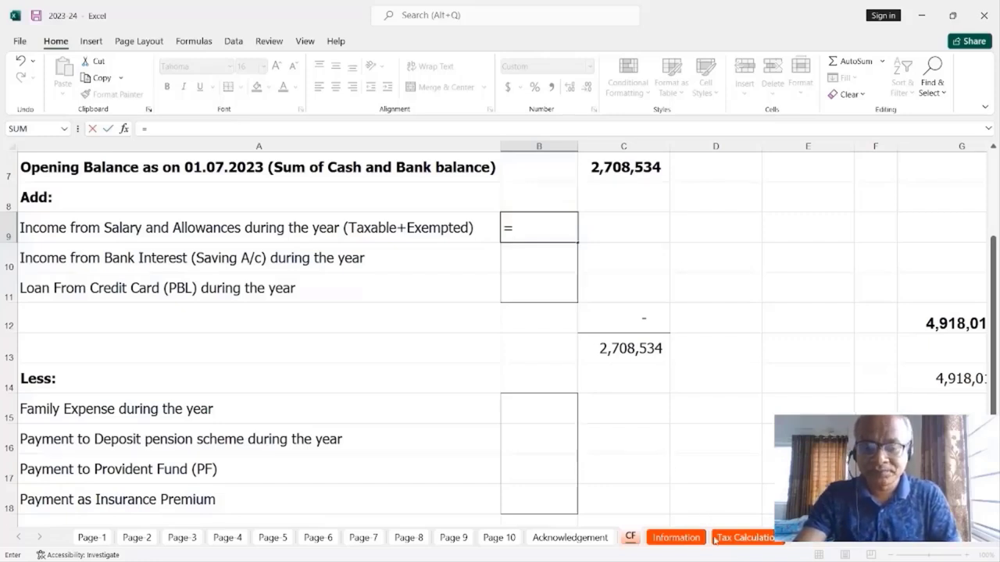
left_click(676, 539)
scroll(598, 322, "up", 4)
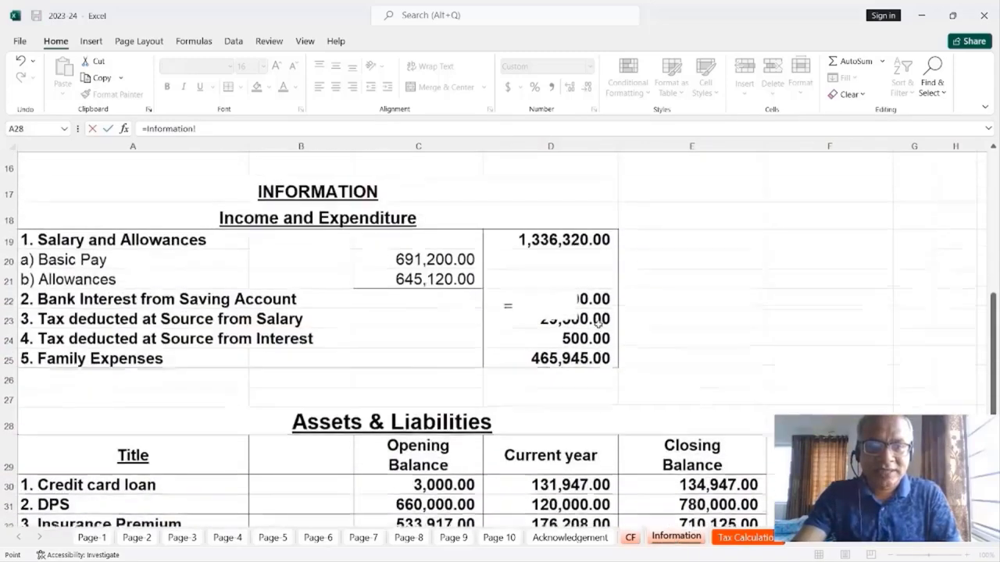
left_click(562, 243)
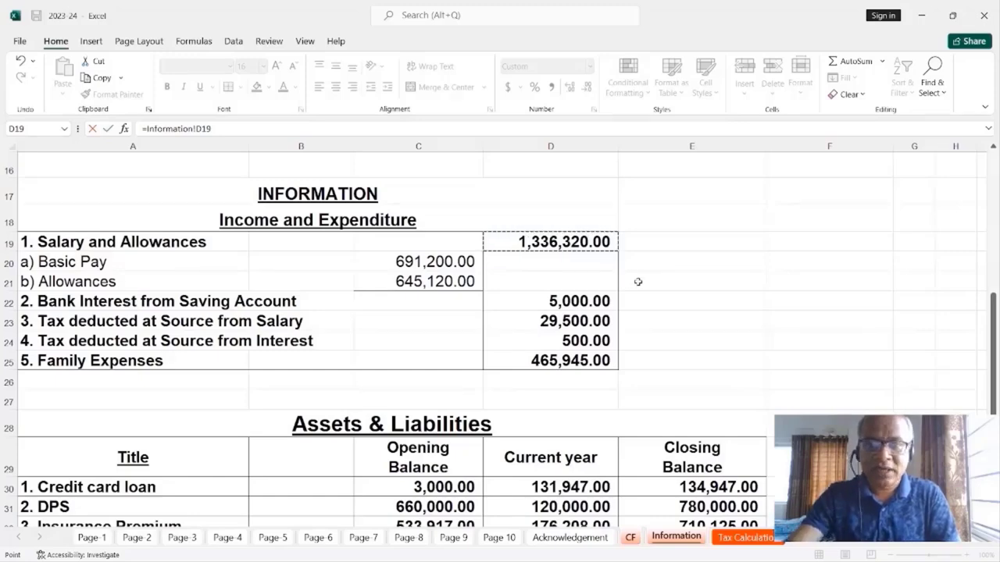
scroll(629, 277, "up", 4)
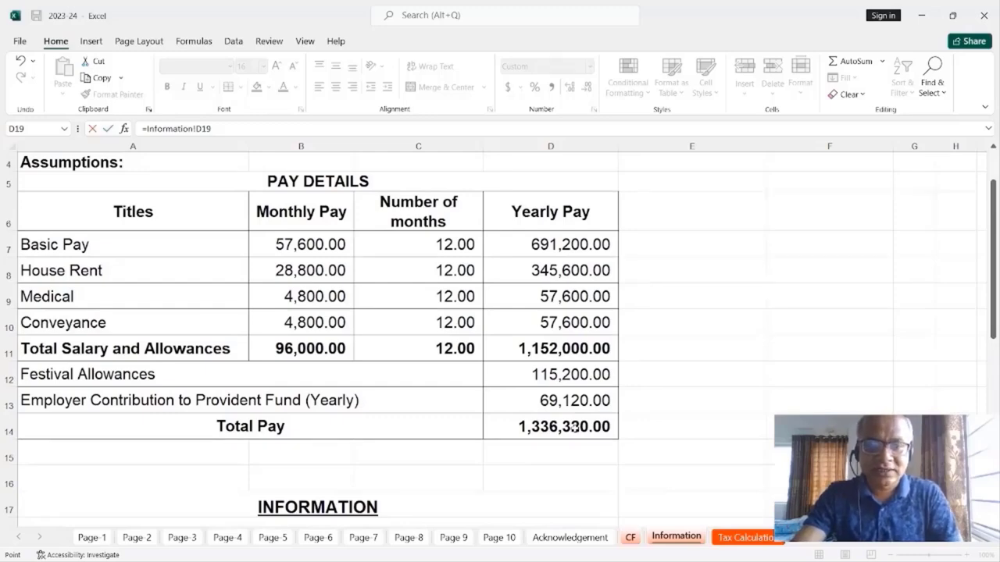
scroll(574, 427, "down", 3)
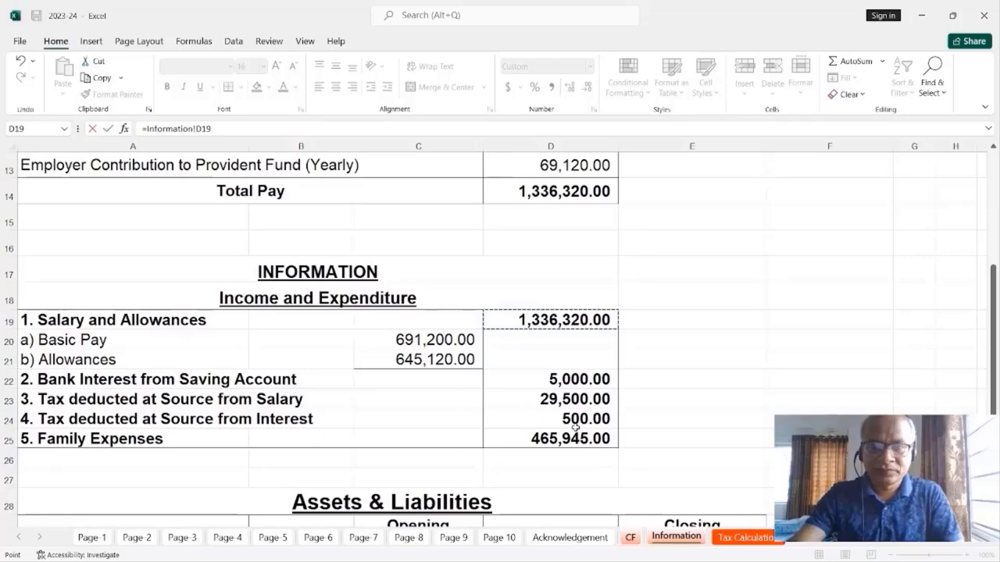
key("Return")
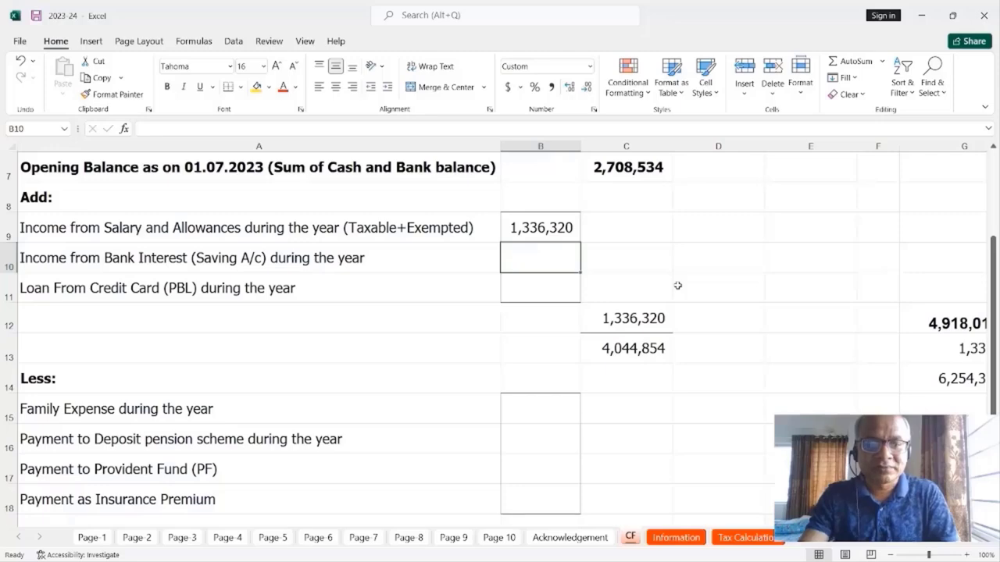
Link the Income from Bank Interest amount in B10 to the saving account interest on the Information sheet, =Information!D22.
type("=")
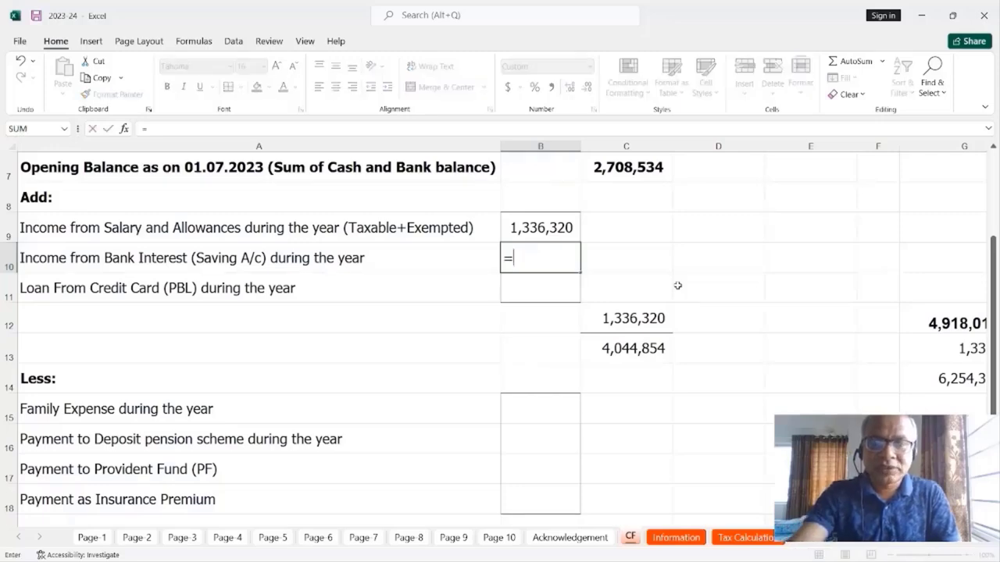
left_click(672, 539)
scroll(567, 264, "down", 5)
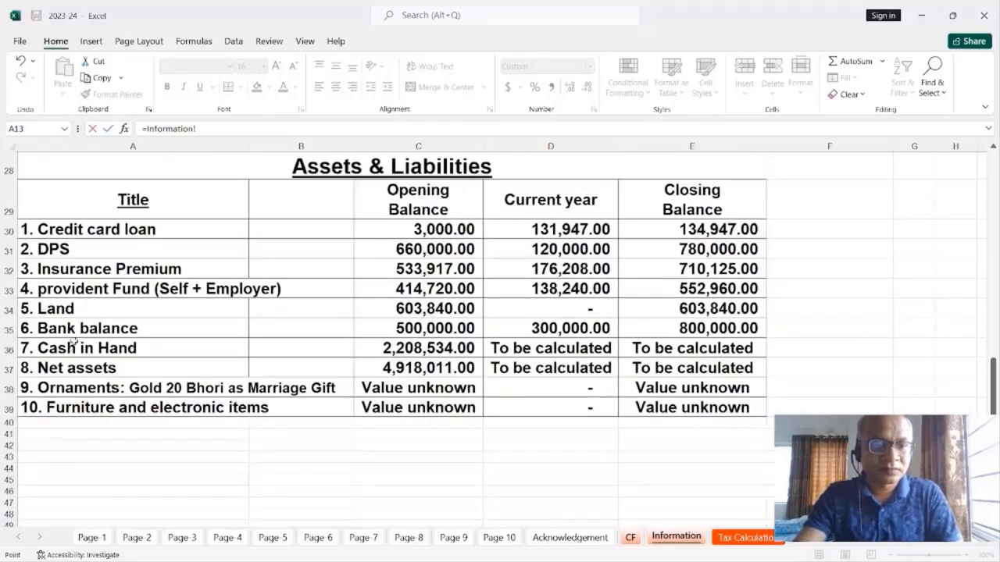
scroll(263, 308, "up", 5)
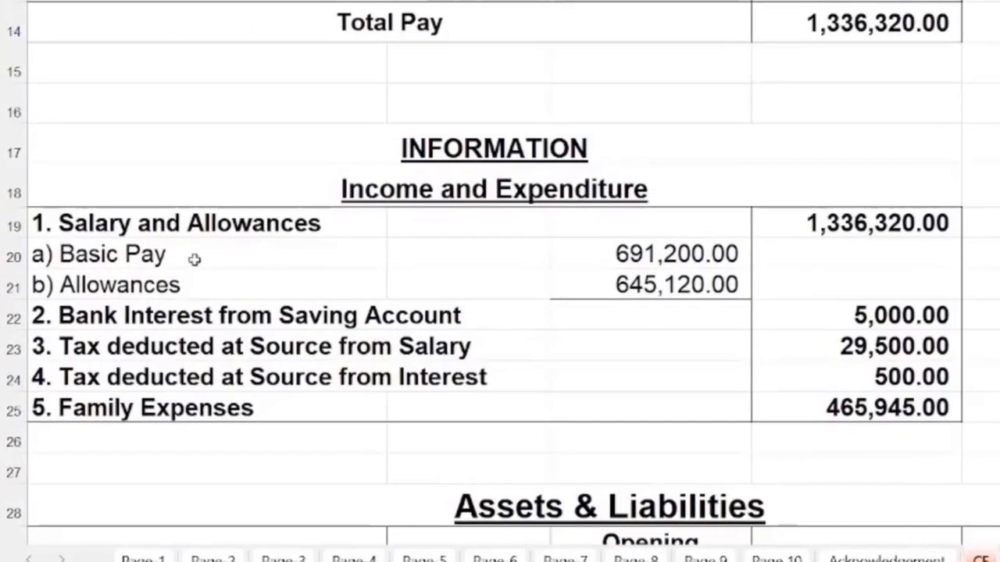
scroll(411, 352, "down", 3)
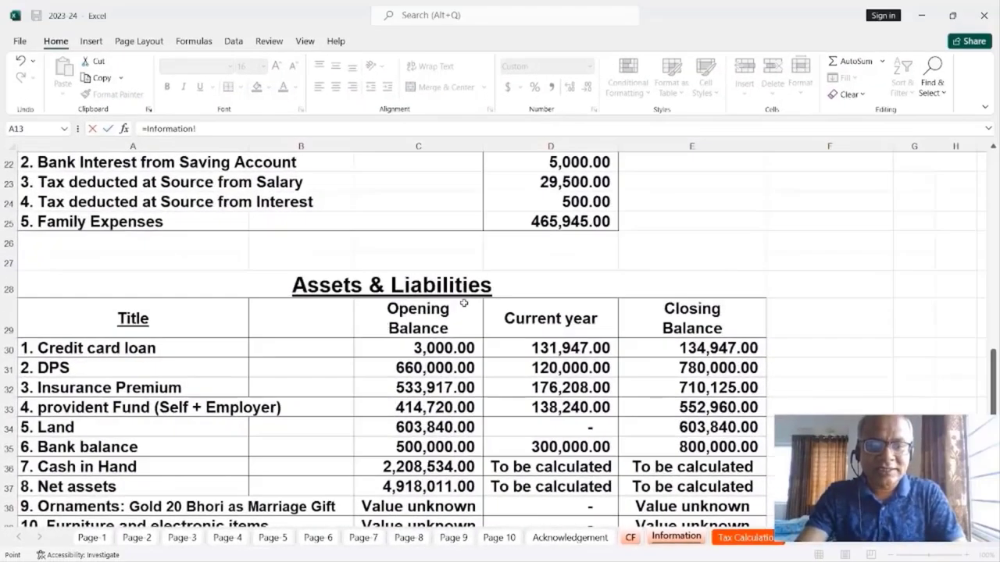
scroll(540, 274, "up", 1)
scroll(518, 284, "down", 2)
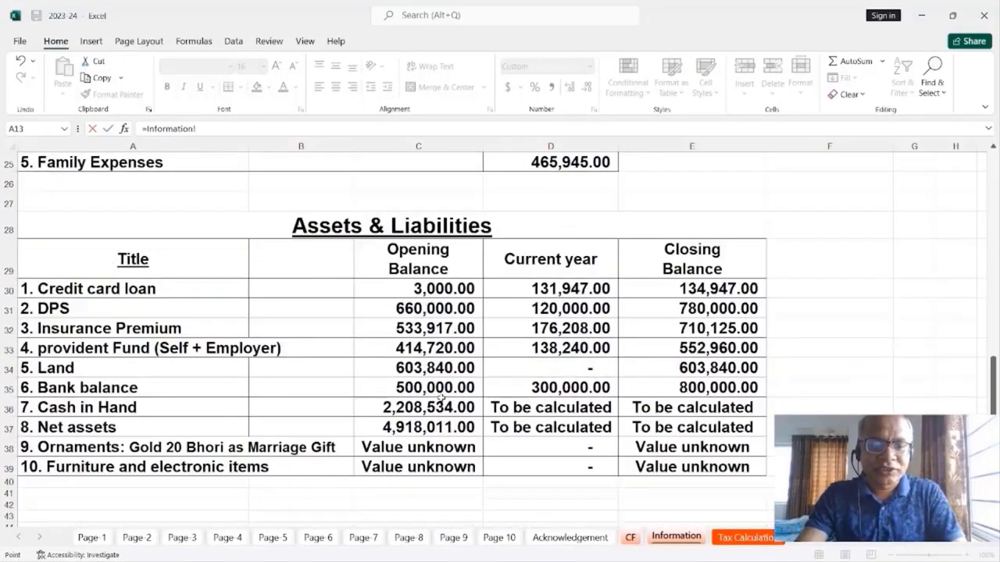
scroll(471, 376, "up", 3)
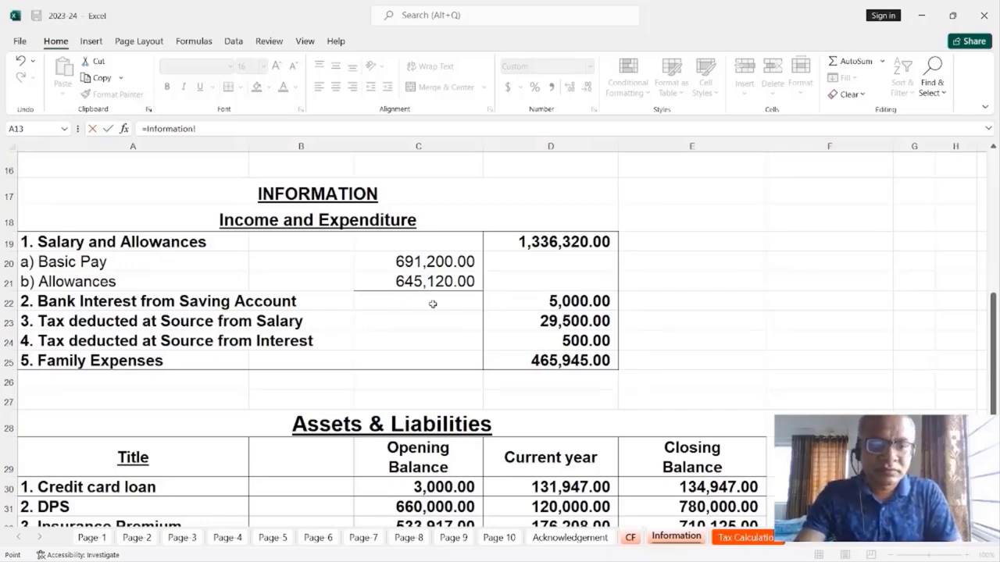
left_click(554, 305)
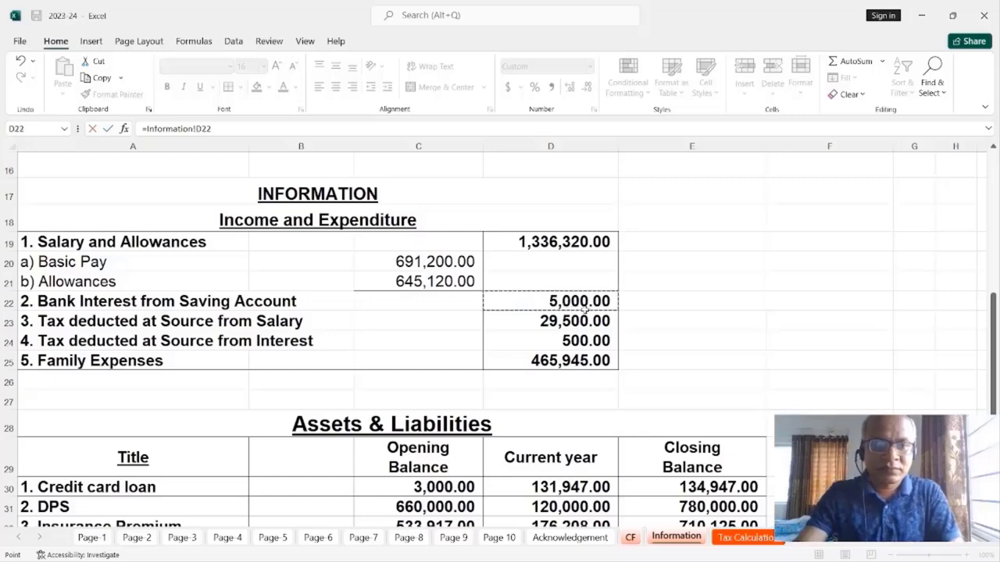
key("Return")
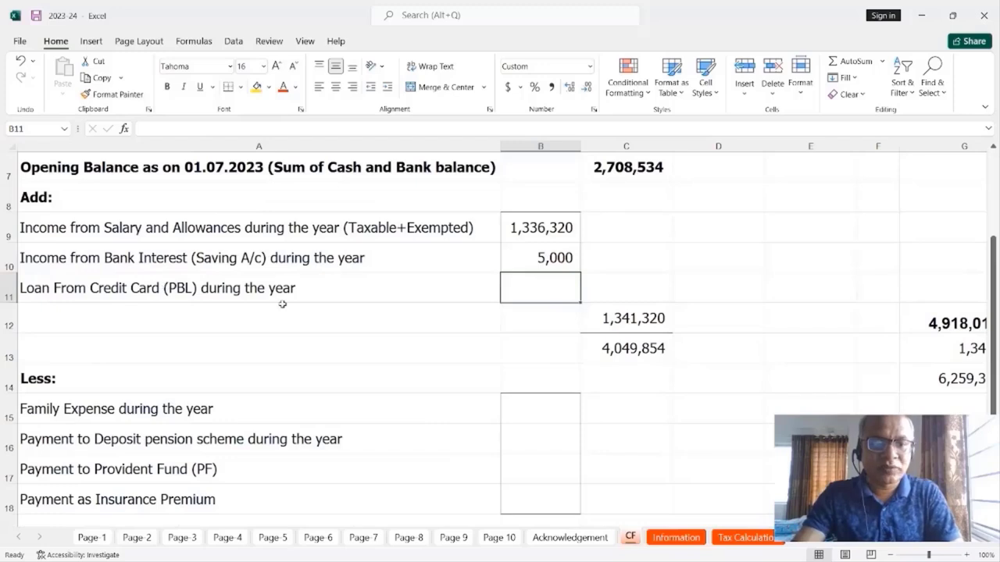
Link the Loan From Credit Card amount in B11 to the current year credit card loan, =Information!D30.
type("=")
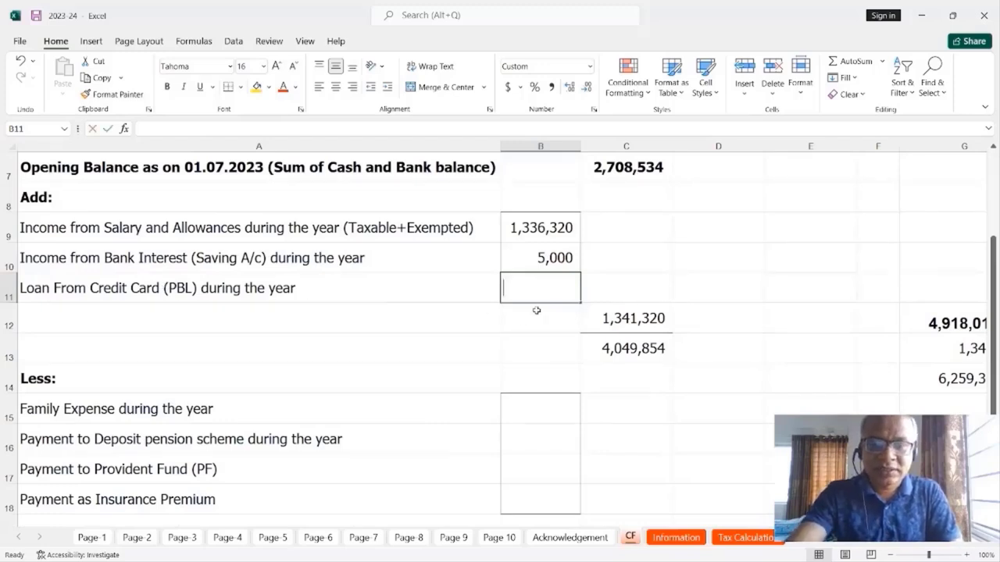
left_click(673, 538)
scroll(624, 357, "down", 2)
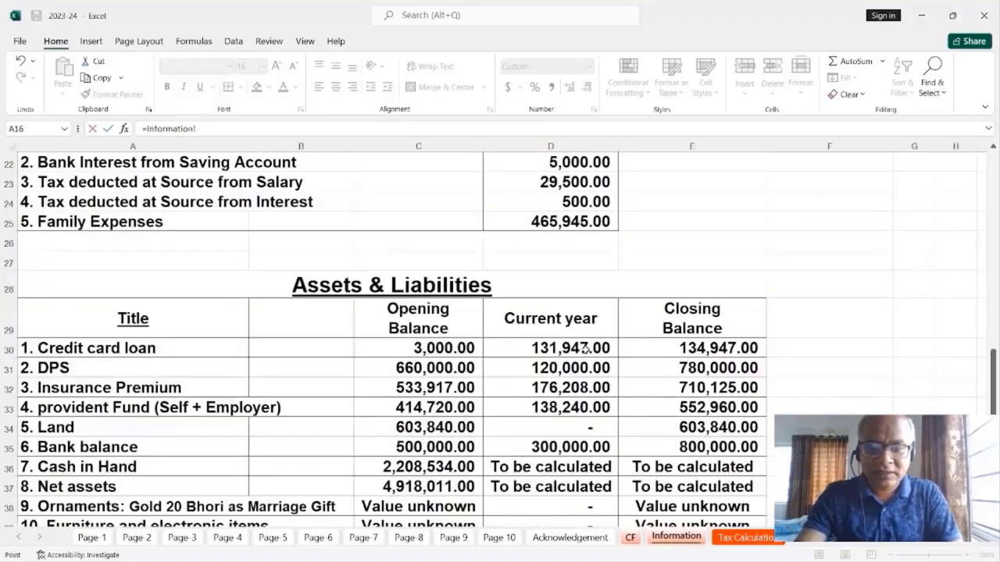
left_click(586, 352)
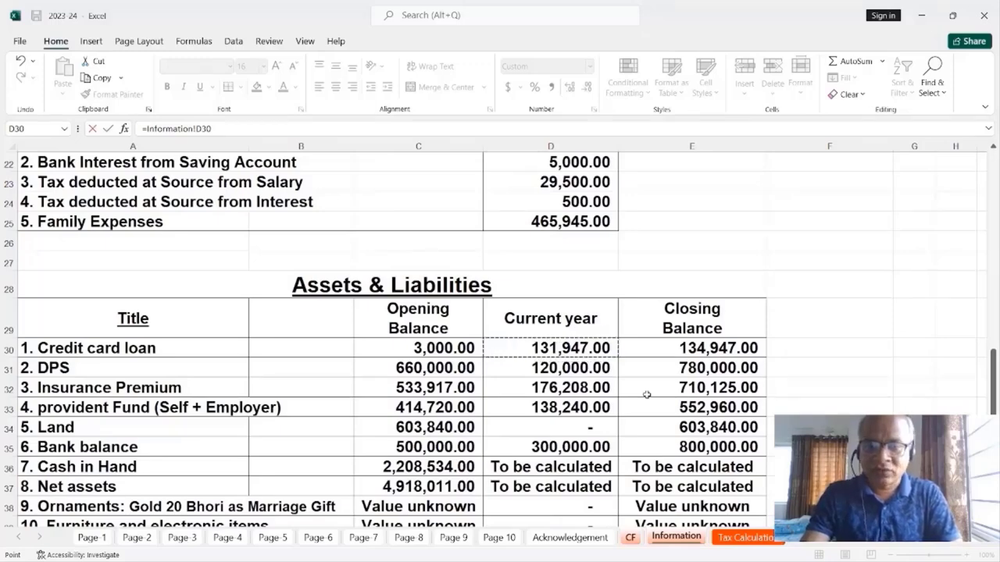
key("Return")
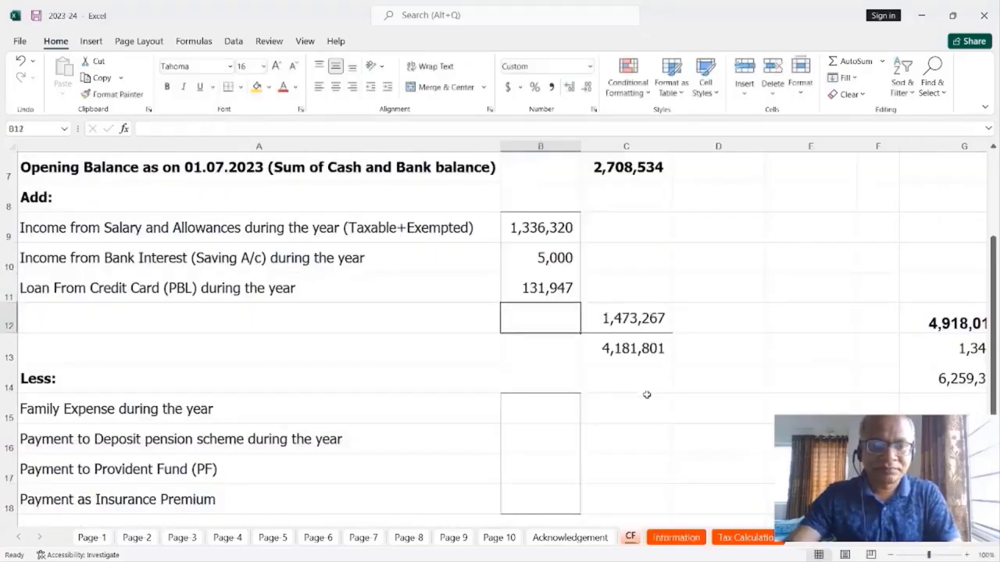
Examine the subtotal formula in C13 against the Add lines, and the Less and closing balance lines below it.
scroll(648, 396, "down", 1)
left_click(730, 328)
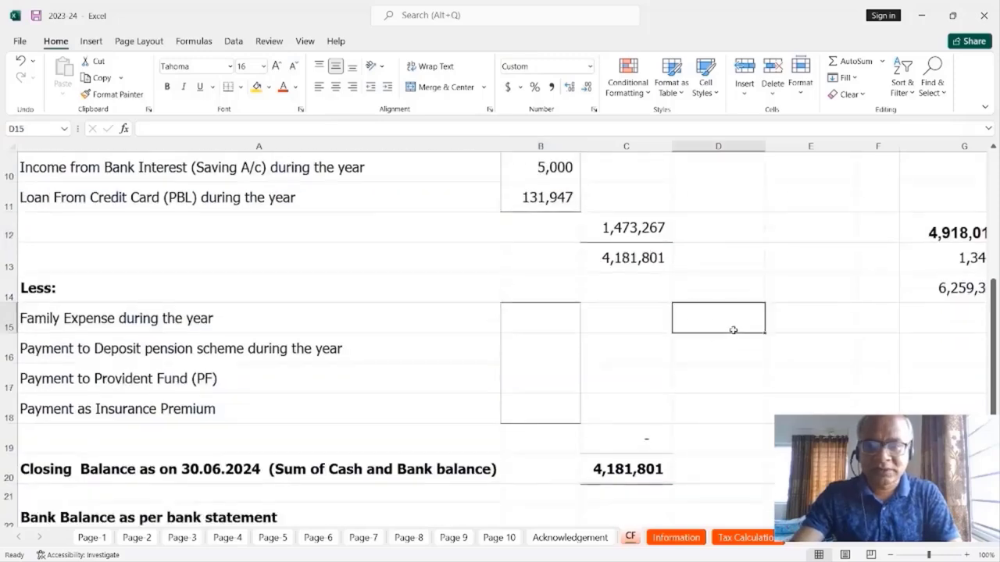
left_click(653, 271)
scroll(692, 286, "up", 3)
scroll(723, 304, "down", 2)
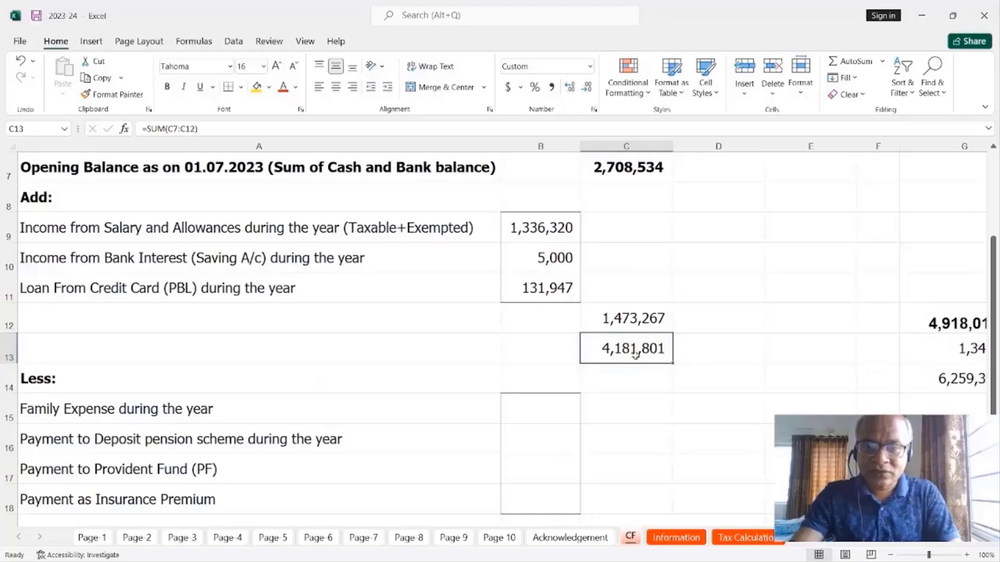
scroll(684, 347, "down", 2)
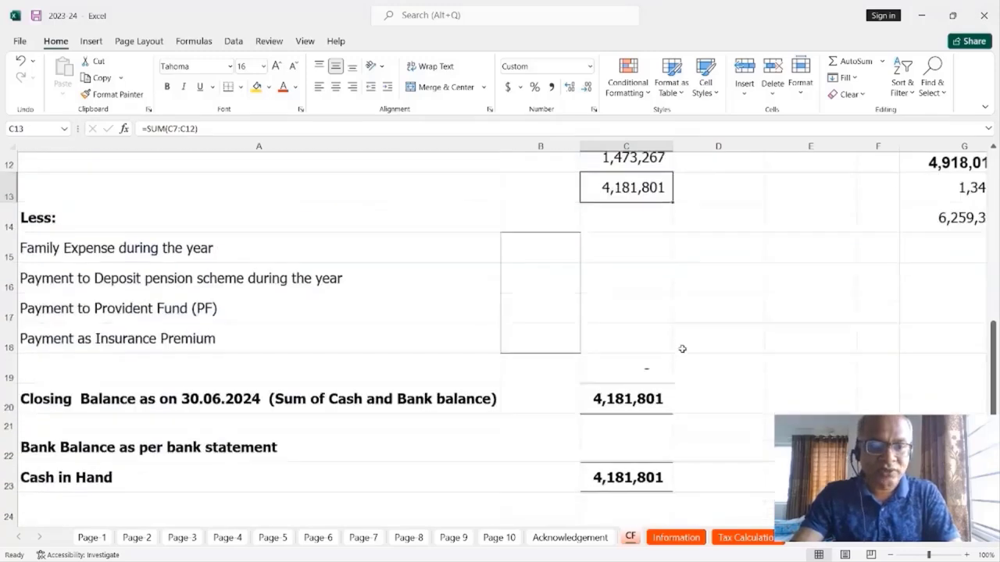
scroll(681, 348, "down", 1)
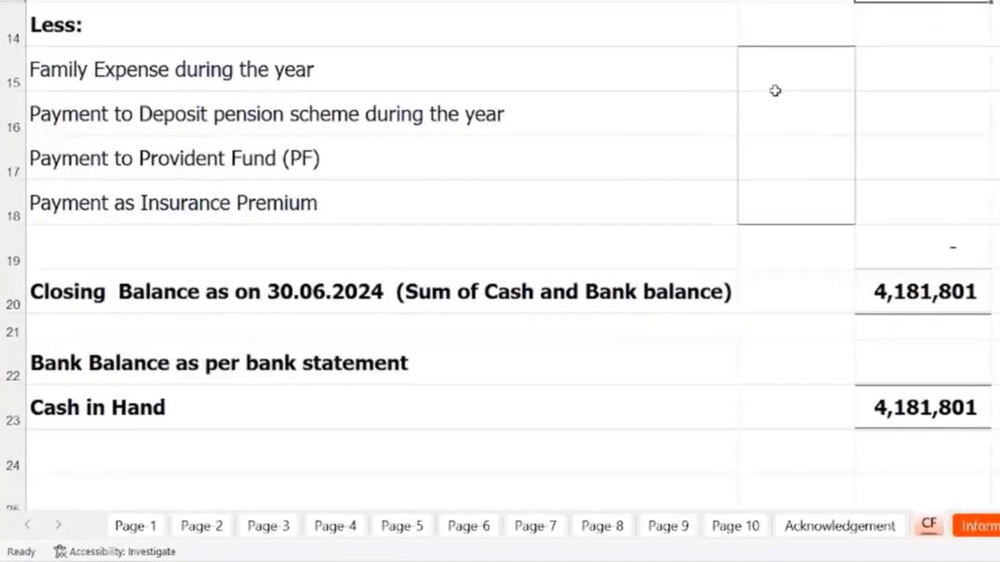
Link the Family Expense amount in B15 to the Family Expenses figure on the Information sheet, =Information!D25.
left_click(829, 64)
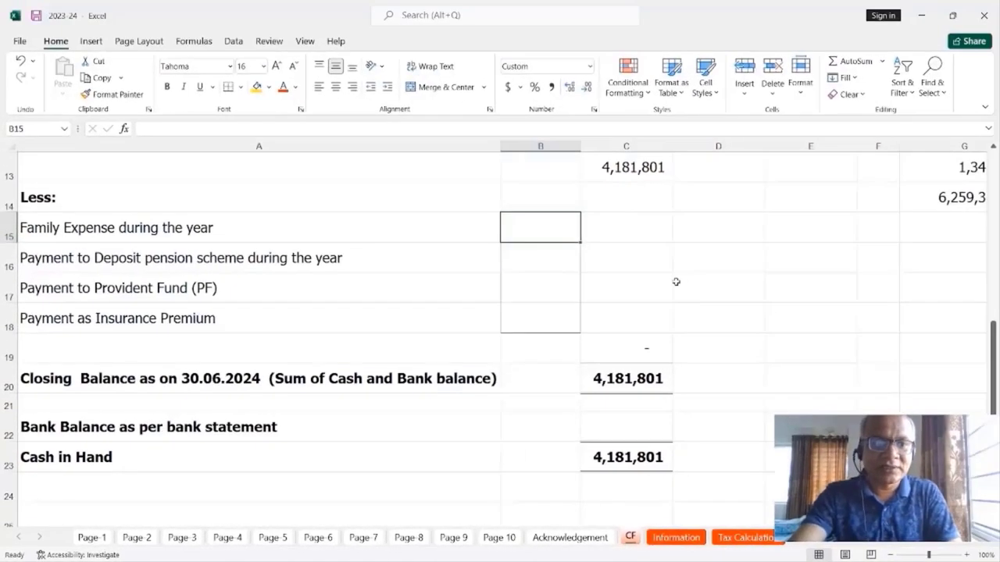
type("=")
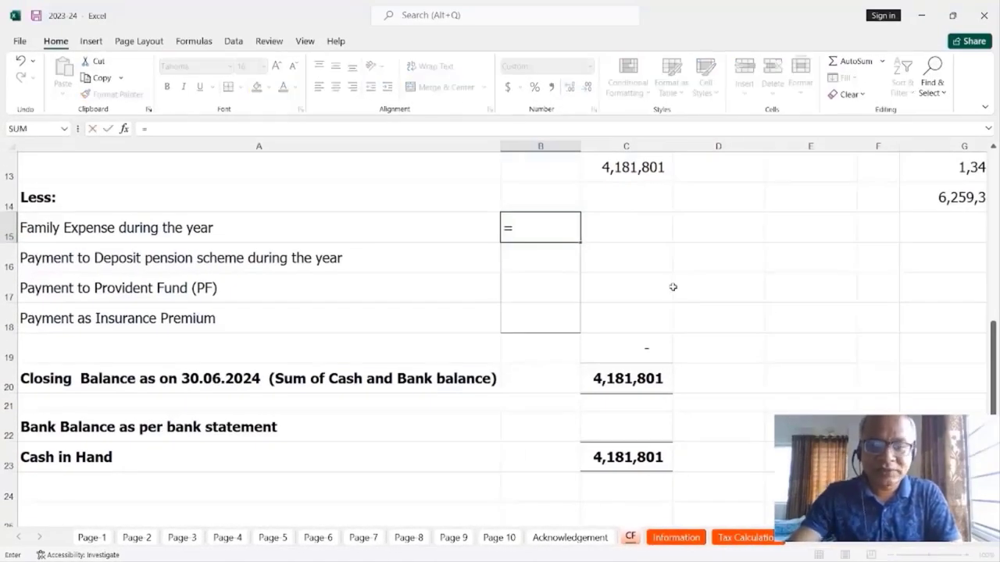
left_click(677, 538)
scroll(600, 414, "up", 2)
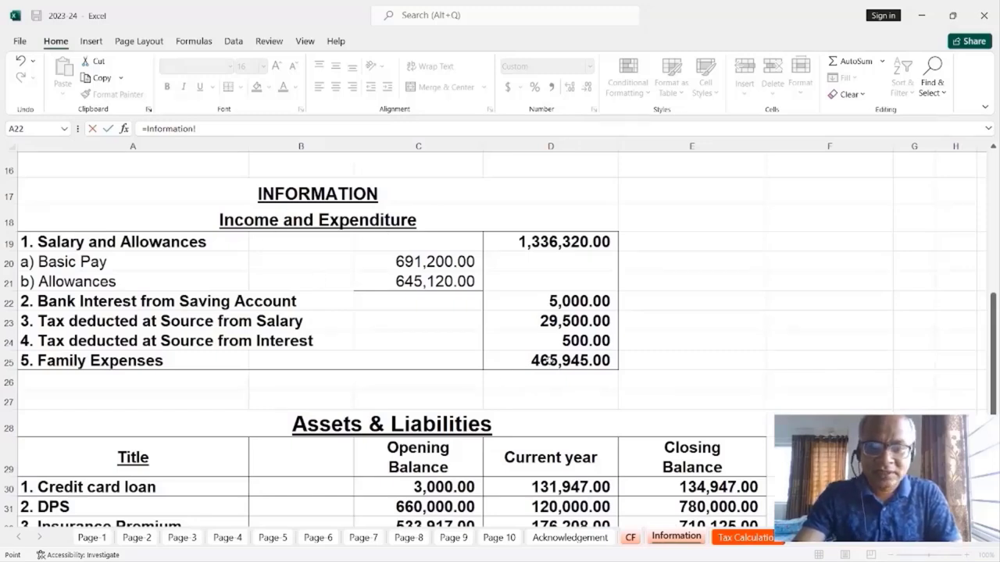
left_click(550, 360)
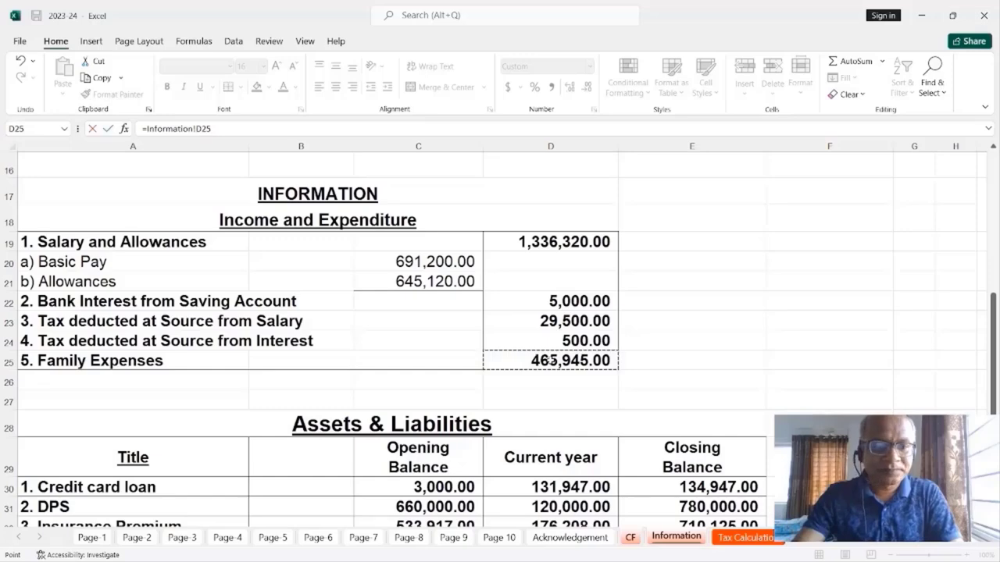
key("Return")
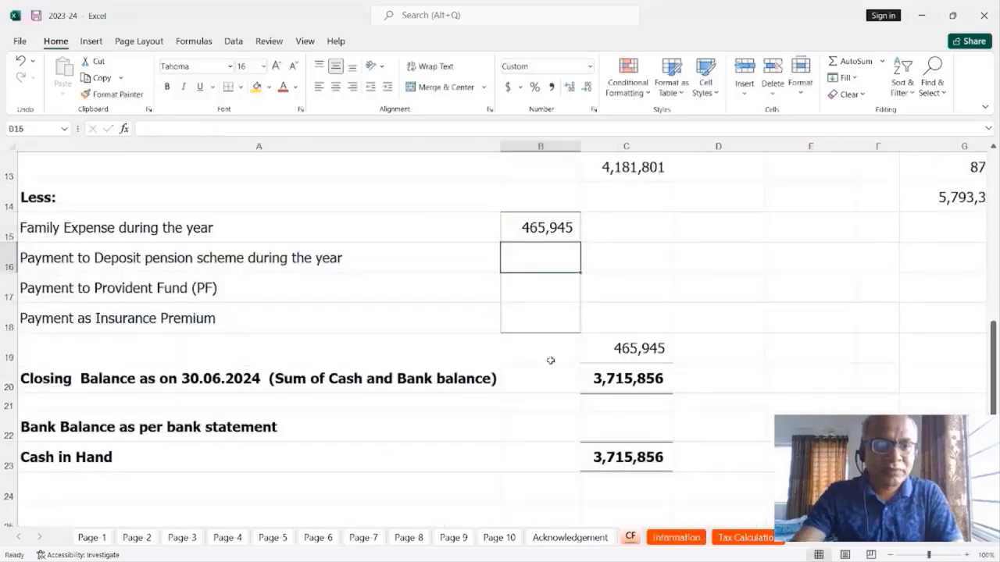
Link the Payment to Deposit pension scheme amount in B16 to the current year DPS figure, =Information!D31.
type("=")
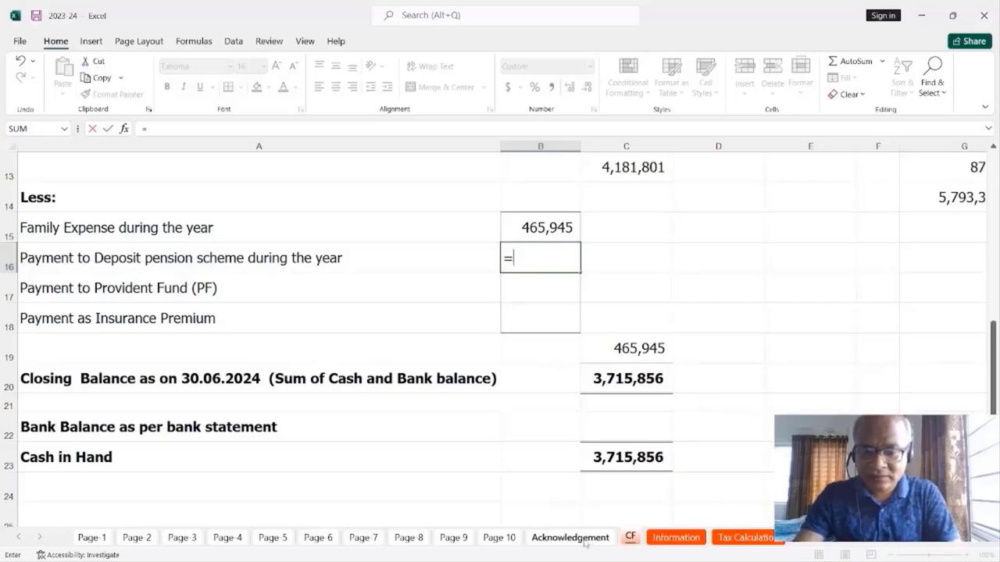
left_click(693, 541)
scroll(363, 361, "down", 4)
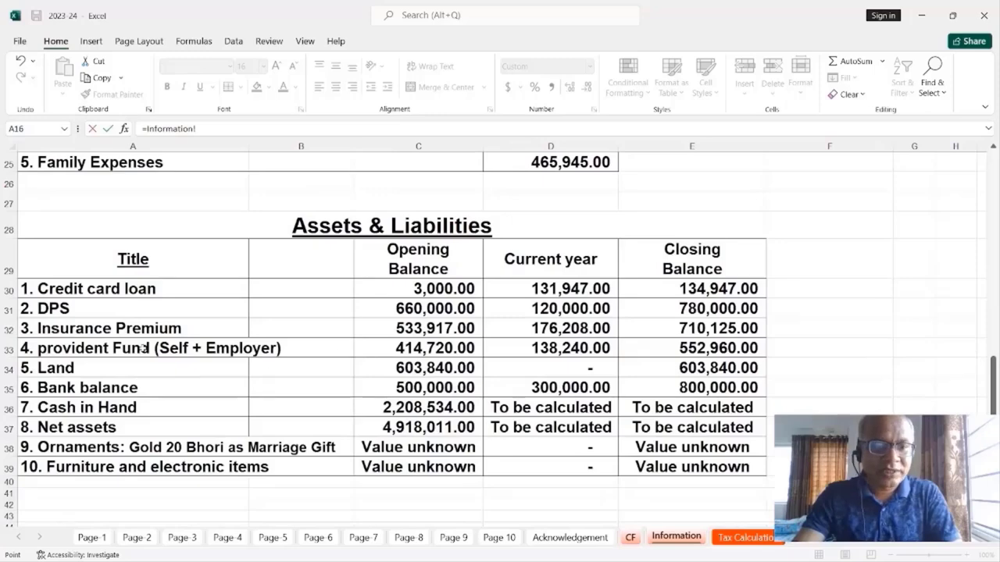
left_click(526, 310)
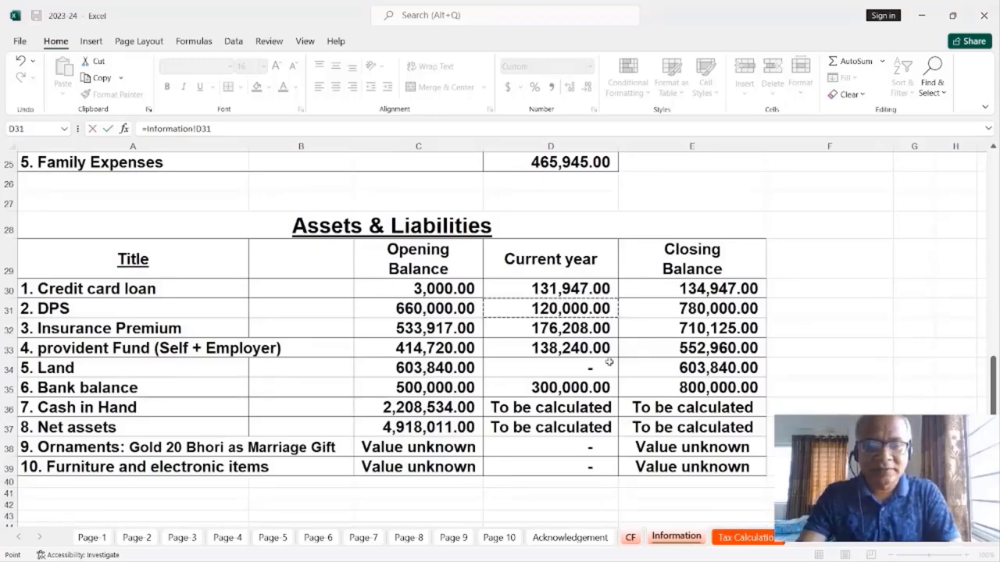
key("Return")
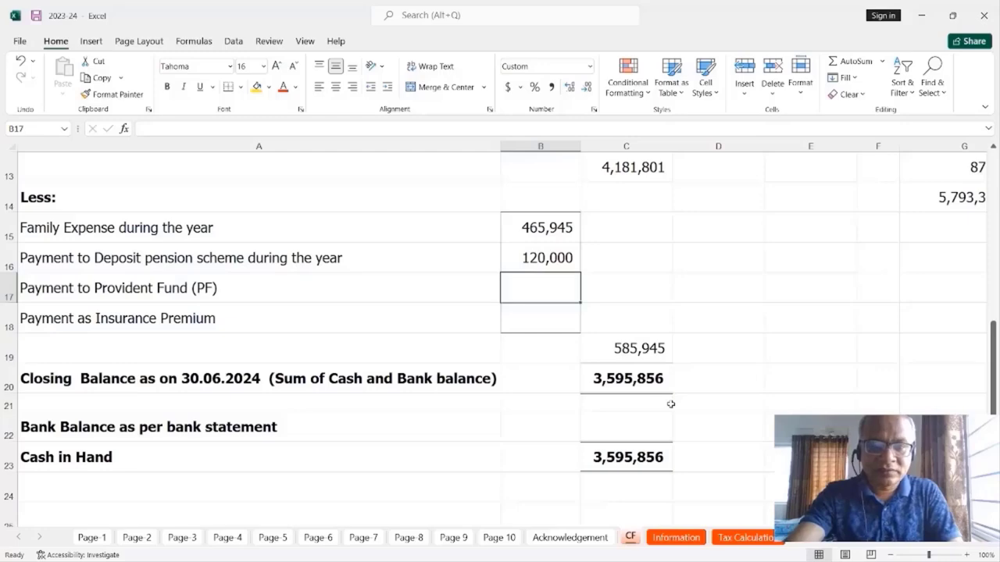
Link the Payment to Provident Fund (PF) amount in B17 to the current year provident fund figure, =Information!D33.
type("=")
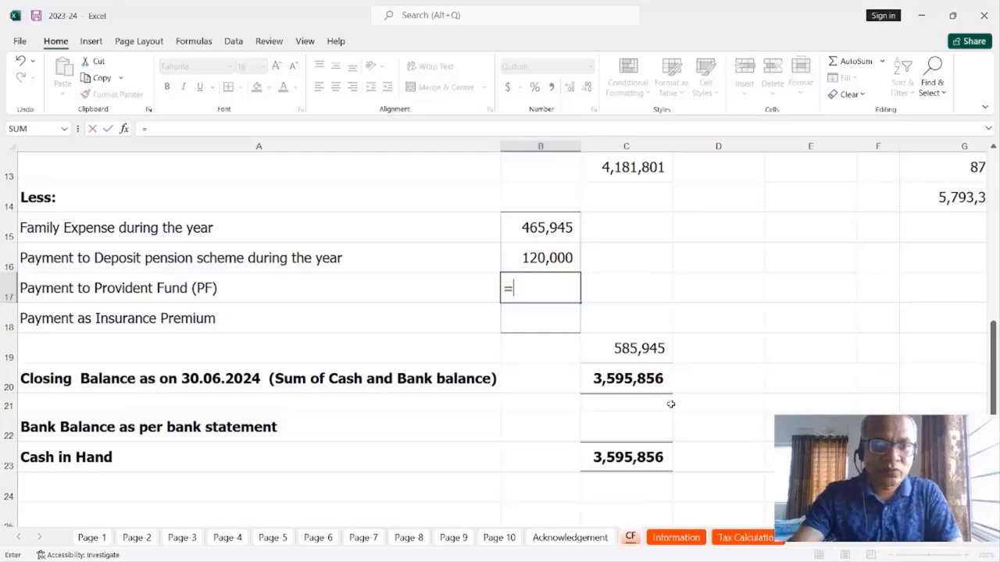
left_click(676, 537)
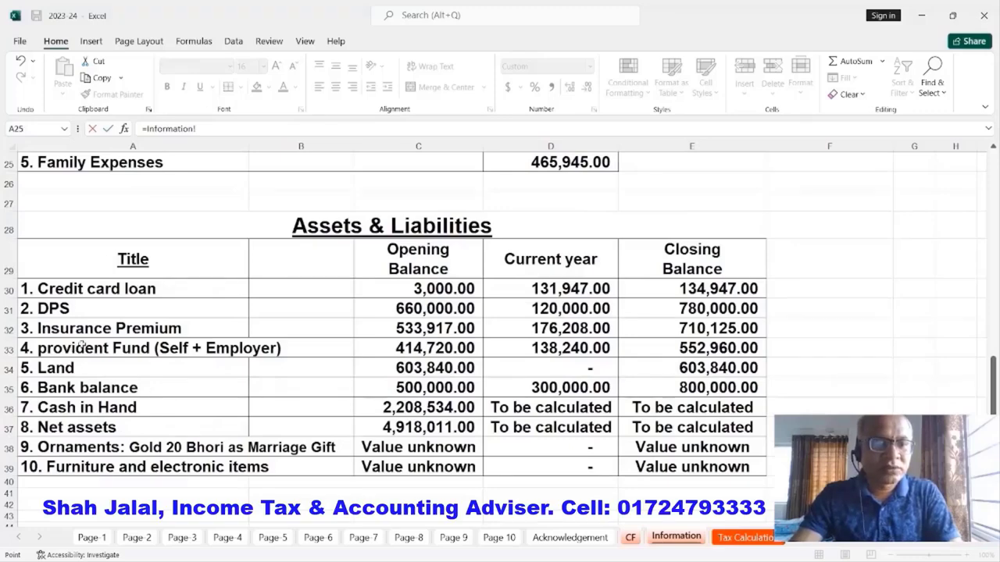
left_click(531, 350)
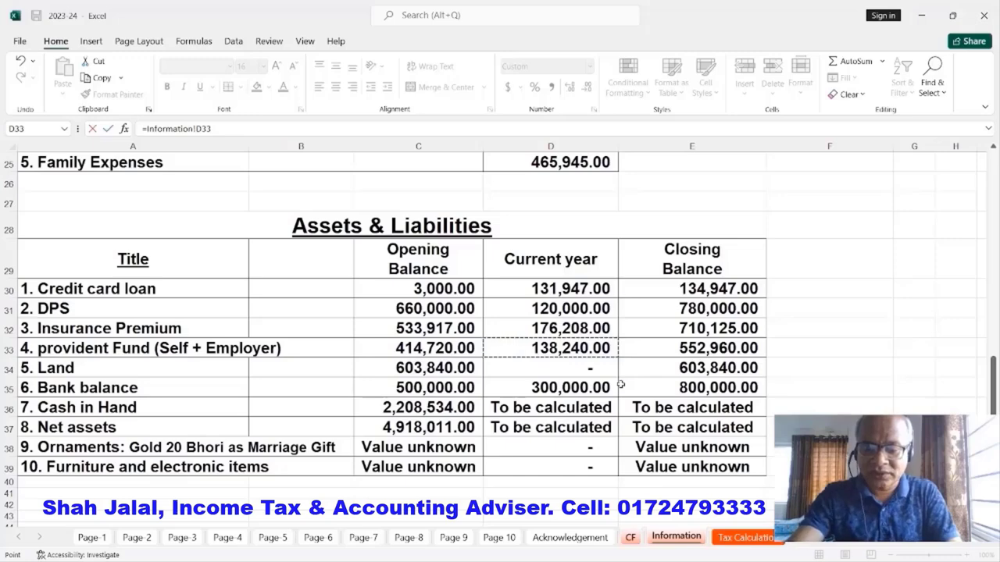
key("Return")
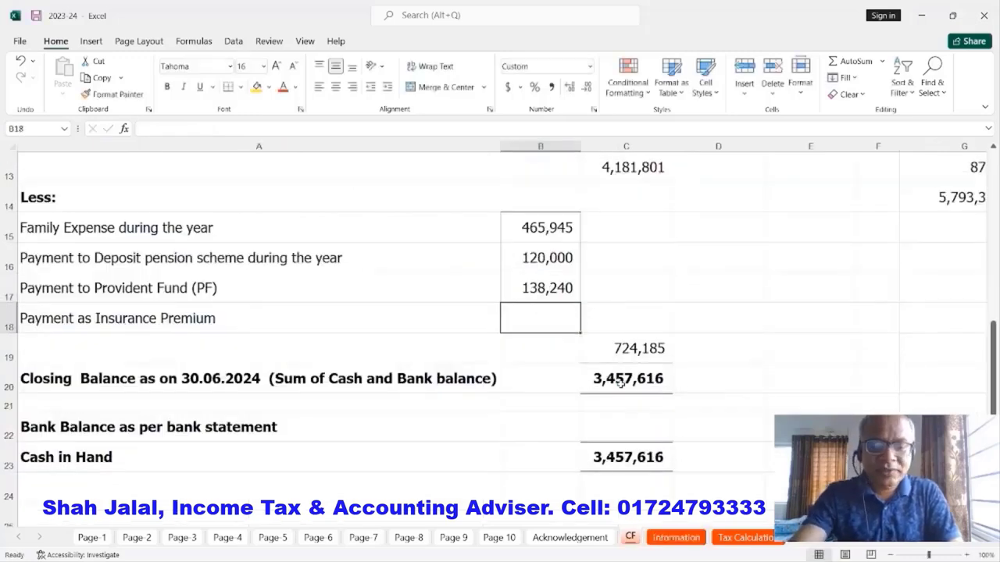
Link the Payment as Insurance Premium amount in B18 to the current year insurance premium on the Information sheet, =Information!D32.
type("=")
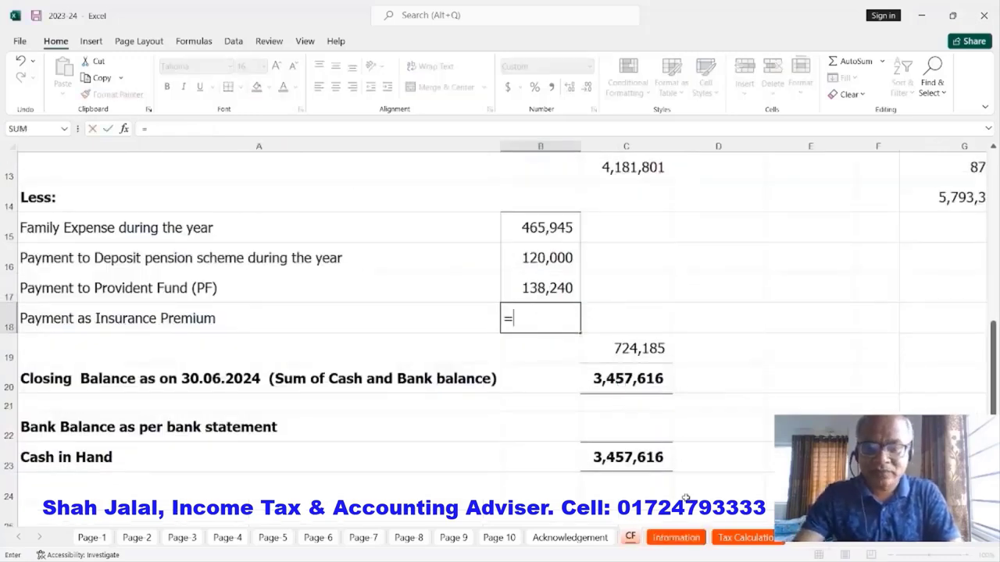
left_click(676, 537)
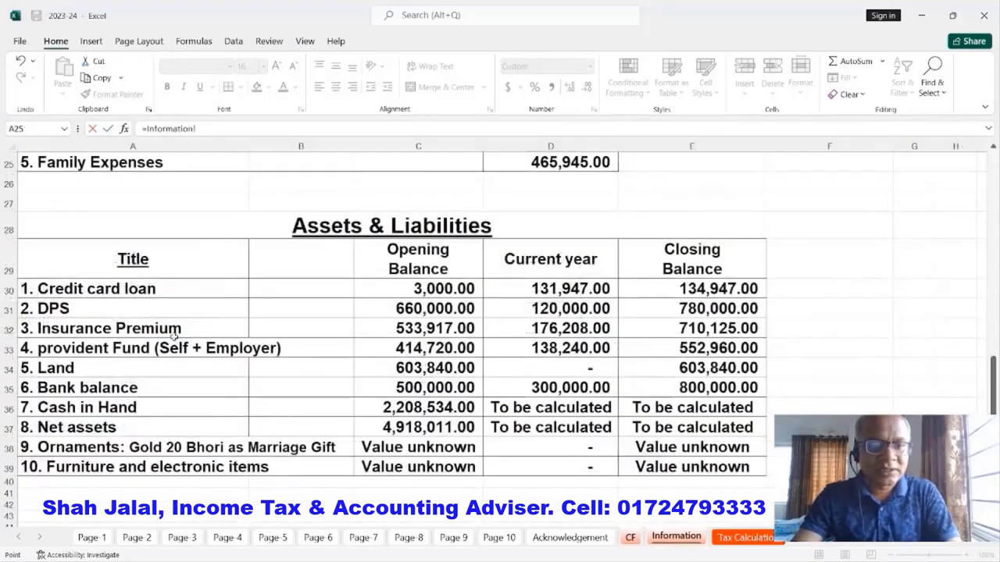
left_click(582, 331)
key("Return")
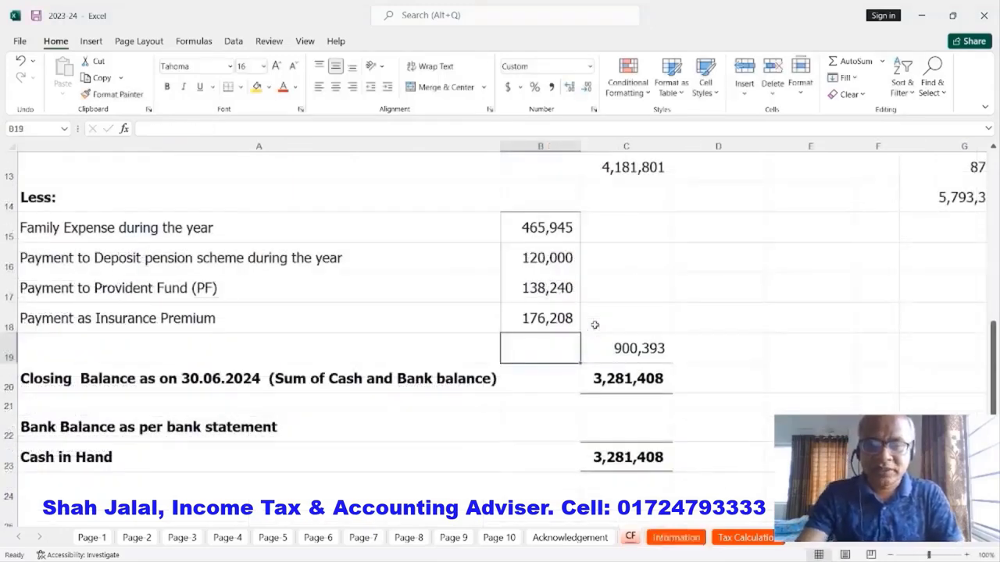
Check the Add amounts in B9:B11 and Less amounts in B15:B18, then inspect the formulas in C19 and C20.
scroll(594, 325, "up", 3)
left_click_drag(517, 282, 527, 344)
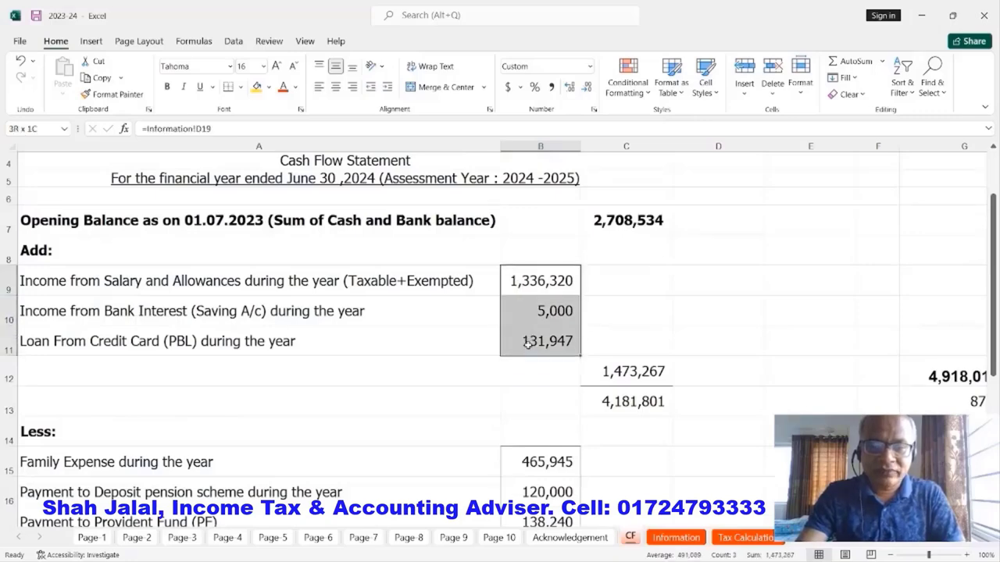
scroll(582, 313, "down", 3)
left_click_drag(551, 227, 539, 319)
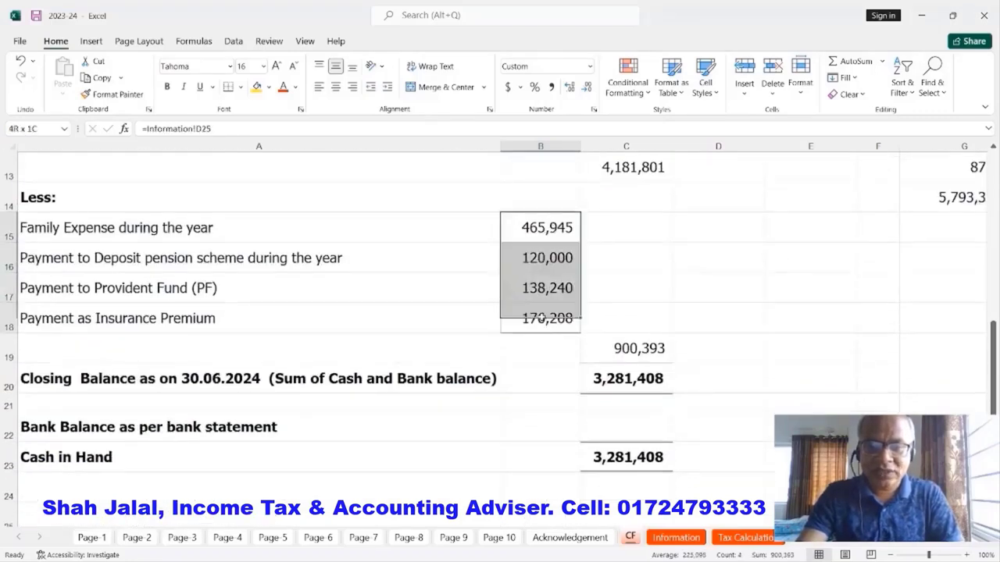
left_click(590, 346)
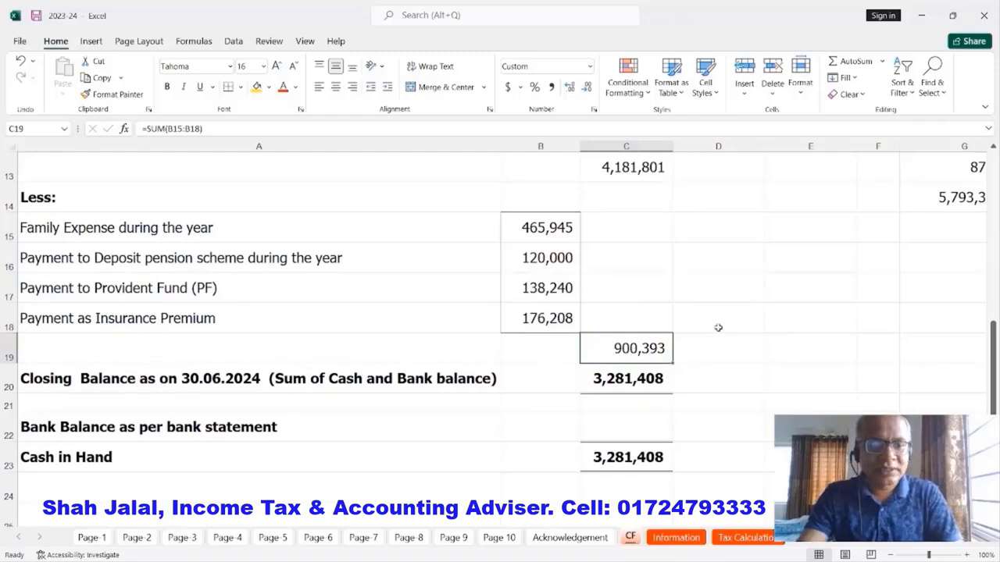
left_click(645, 380)
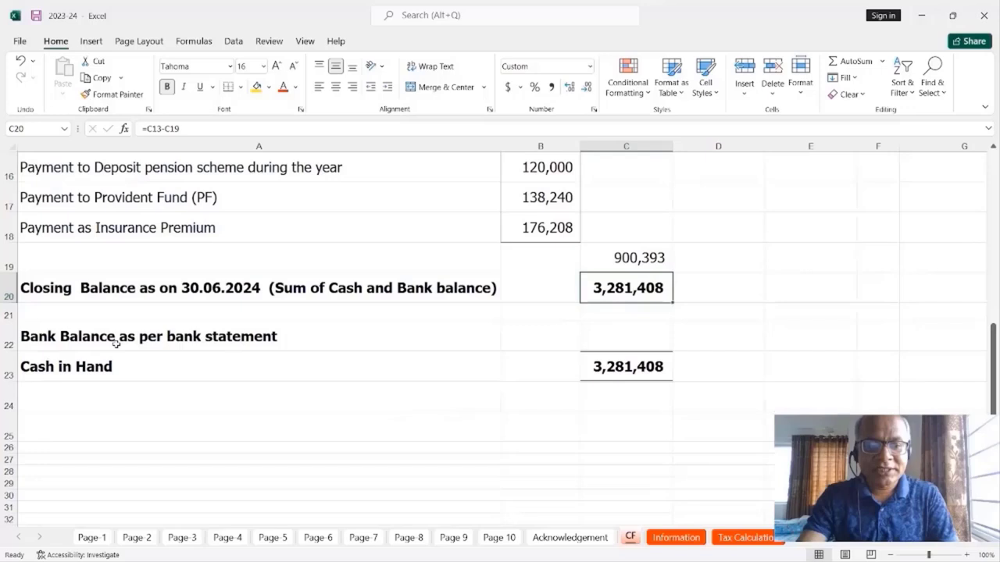
Link the Bank Balance as per bank statement in C22 to the closing bank balance, =Information!E35.
left_click(116, 344)
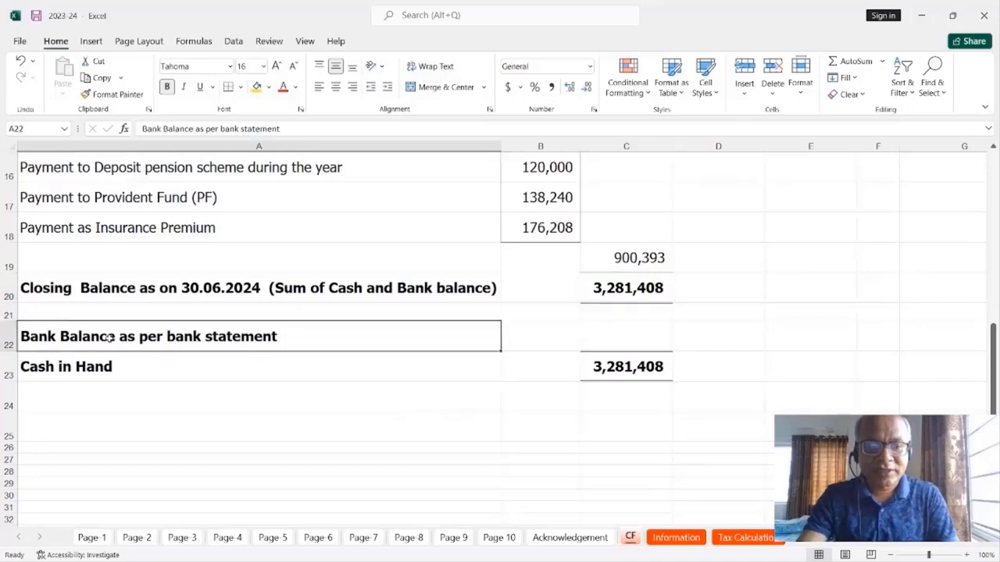
left_click(637, 332)
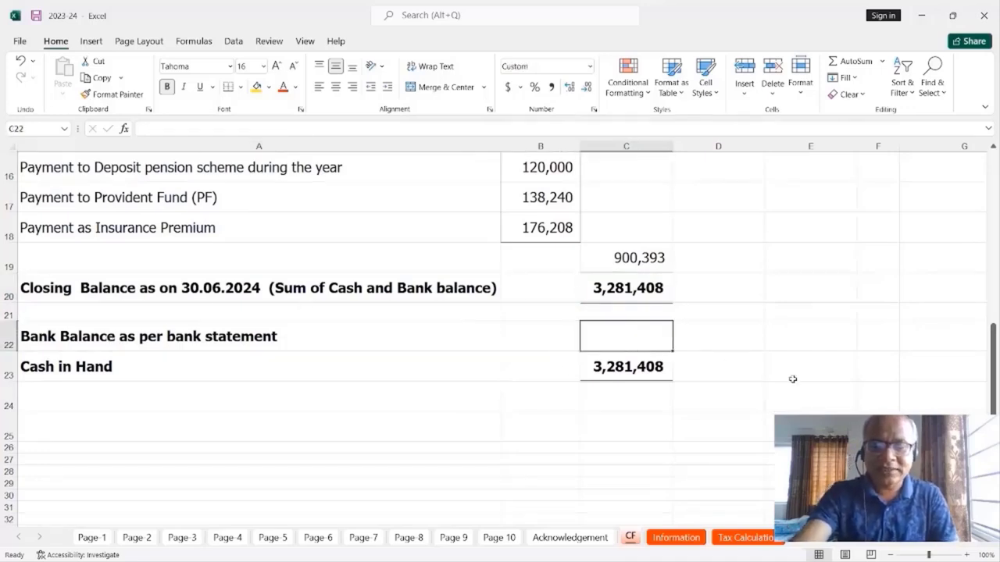
type("=")
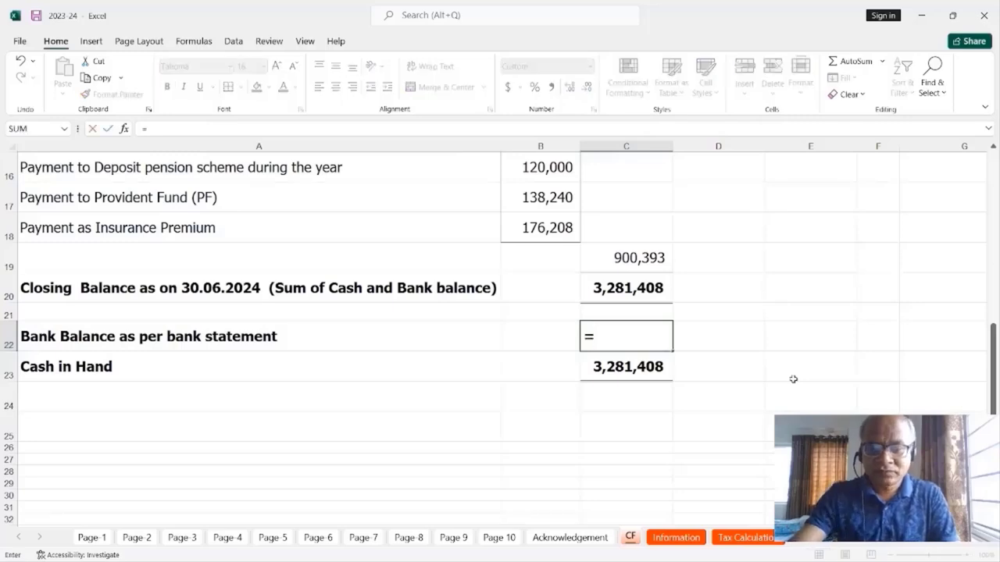
left_click(676, 538)
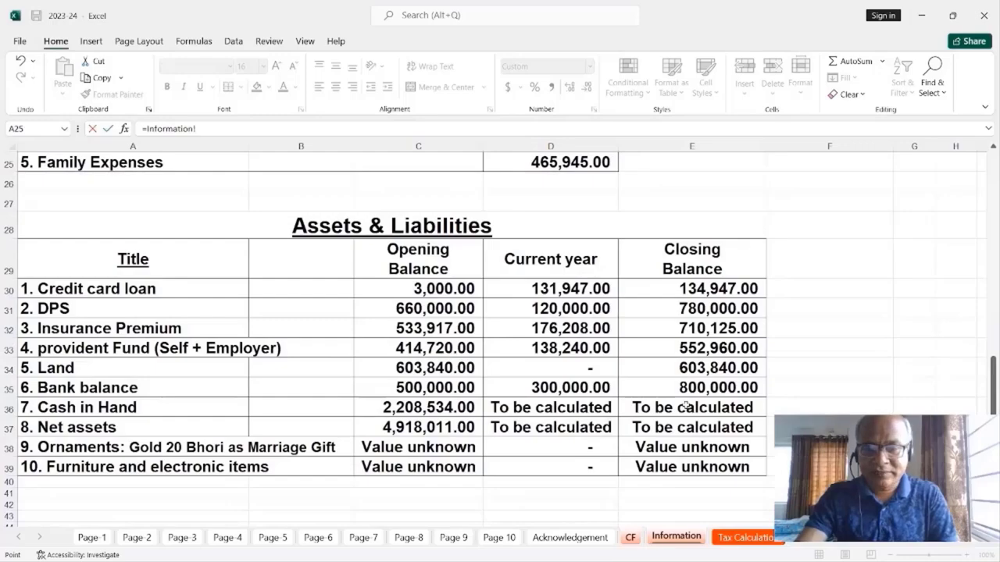
left_click(707, 387)
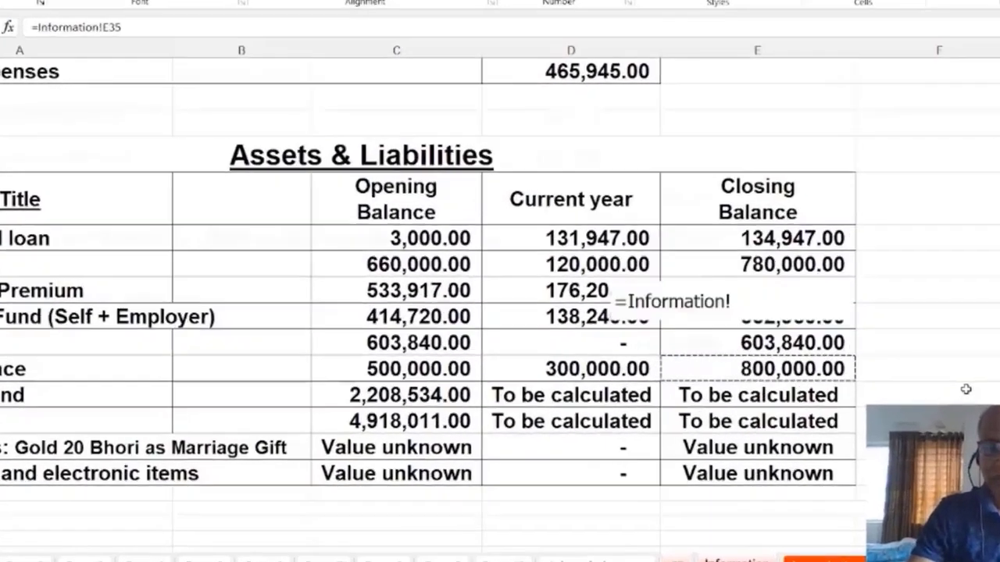
key("Return")
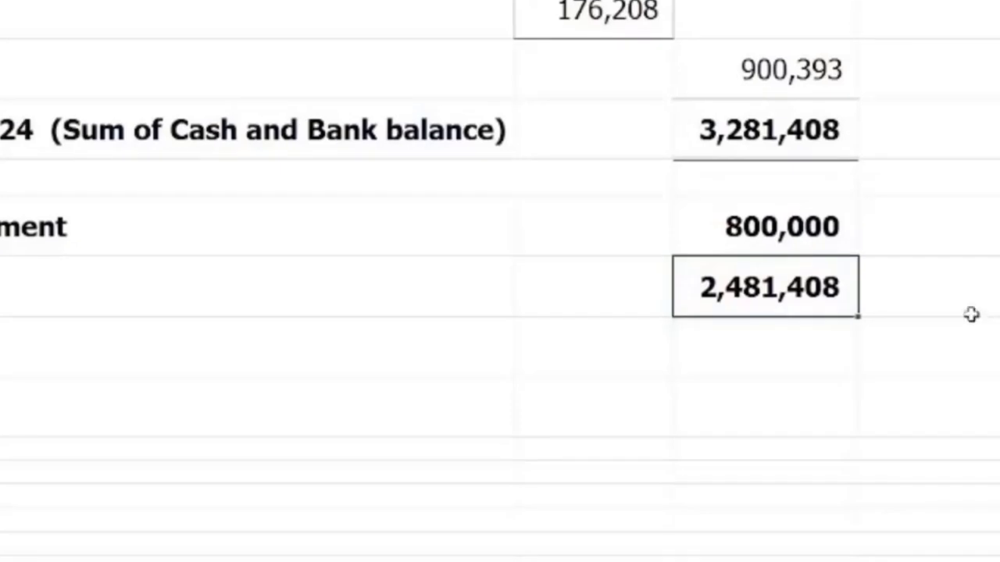
Review the Cash Flow Statement from the opening balance through the Add and Less lines down to Cash in Hand.
scroll(971, 314, "up", 5)
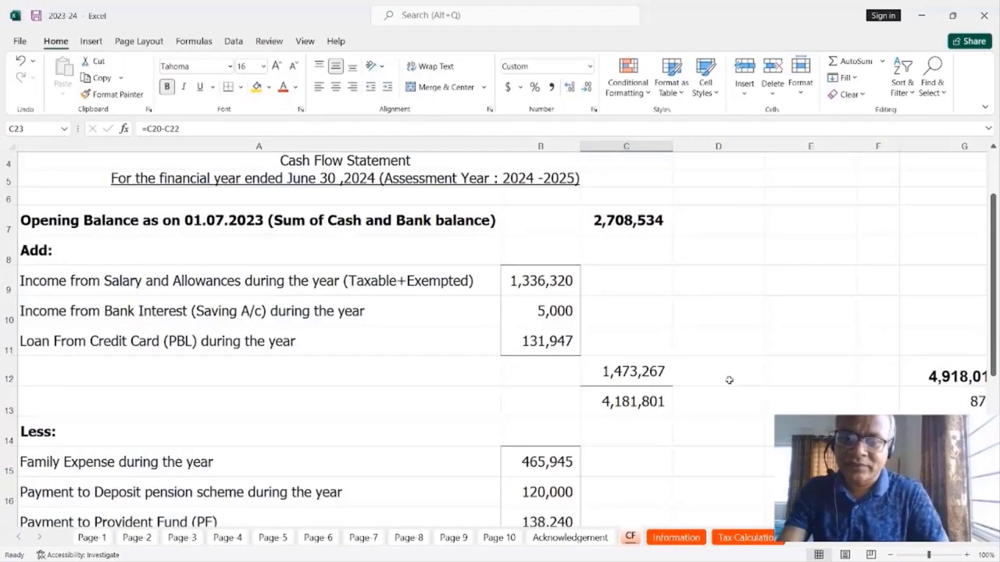
scroll(728, 380, "down", 1)
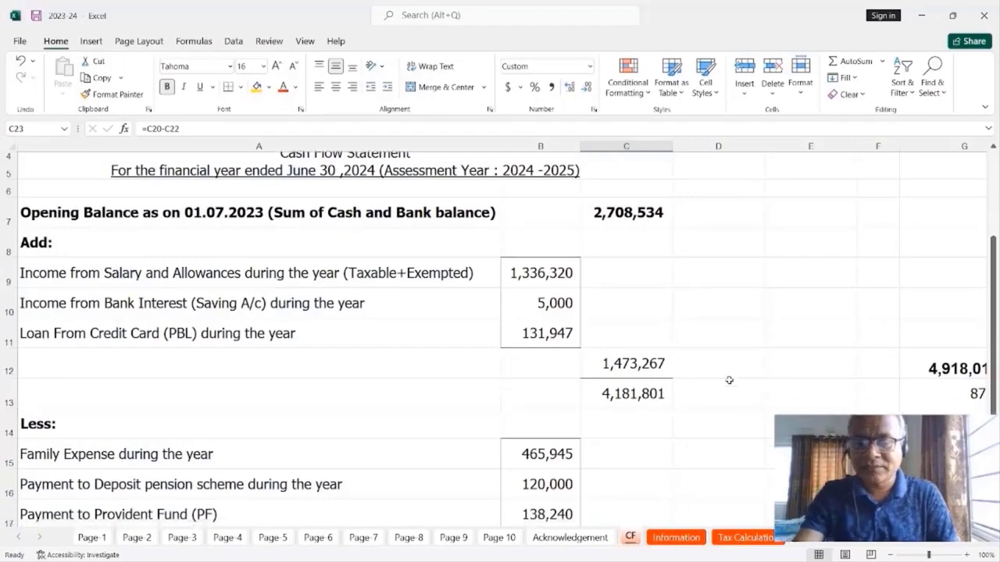
scroll(729, 380, "down", 2)
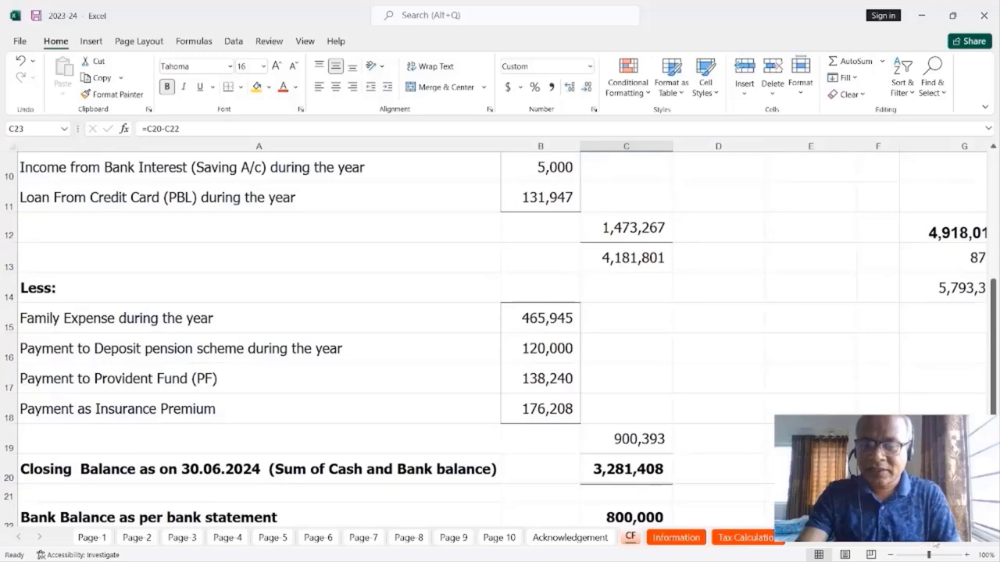
scroll(770, 428, "down", 2)
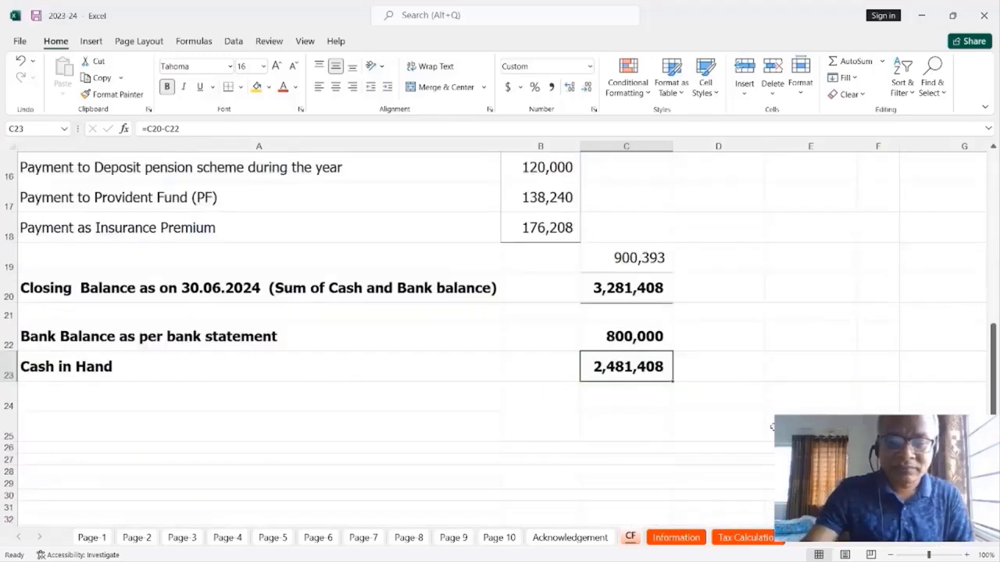
Examine the Tax Free Income Threshold categories on the Tax Calculation sheet, especially the General Tax Payer limit.
left_click(746, 538)
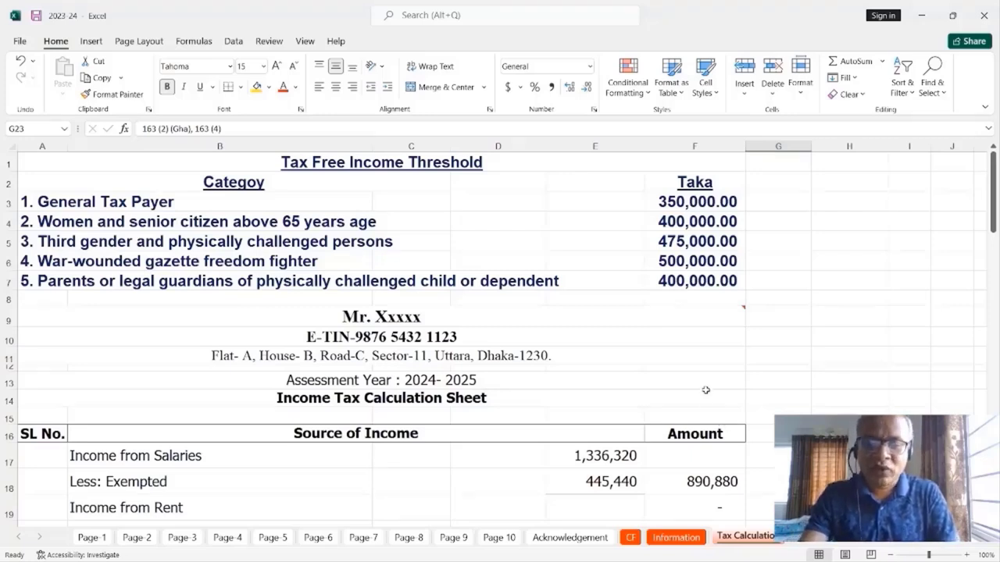
scroll(705, 390, "down", 1)
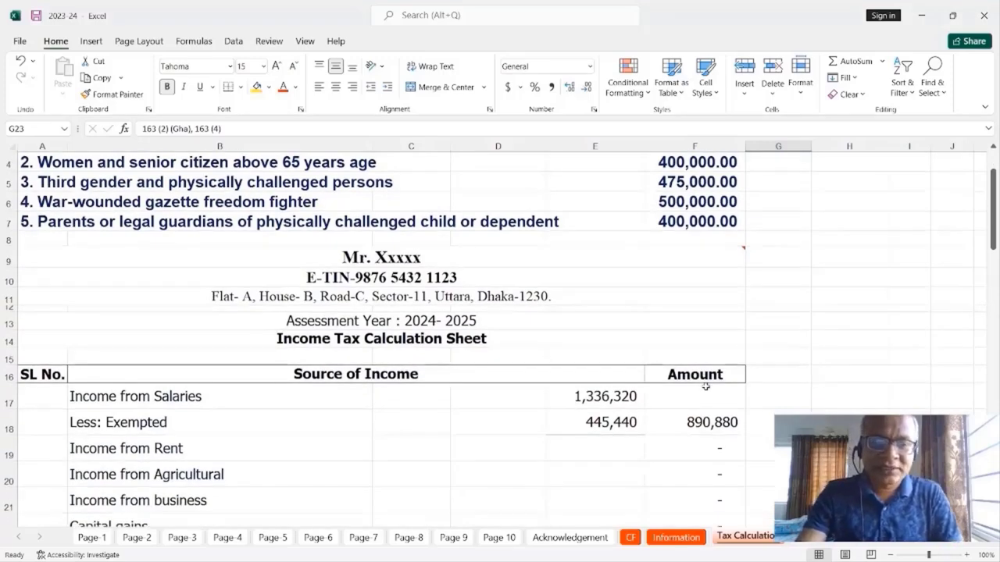
scroll(706, 386, "up", 1)
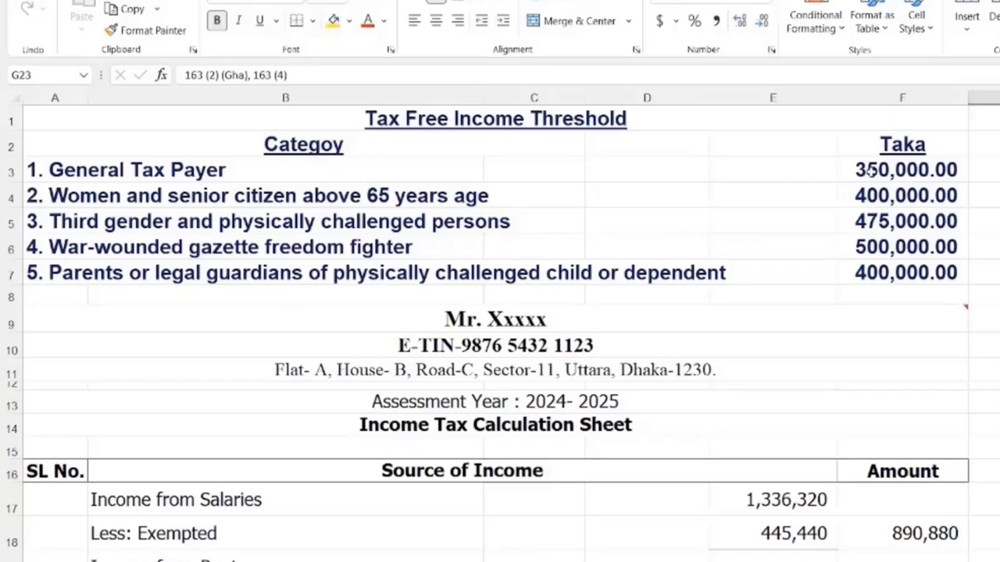
left_click(889, 274)
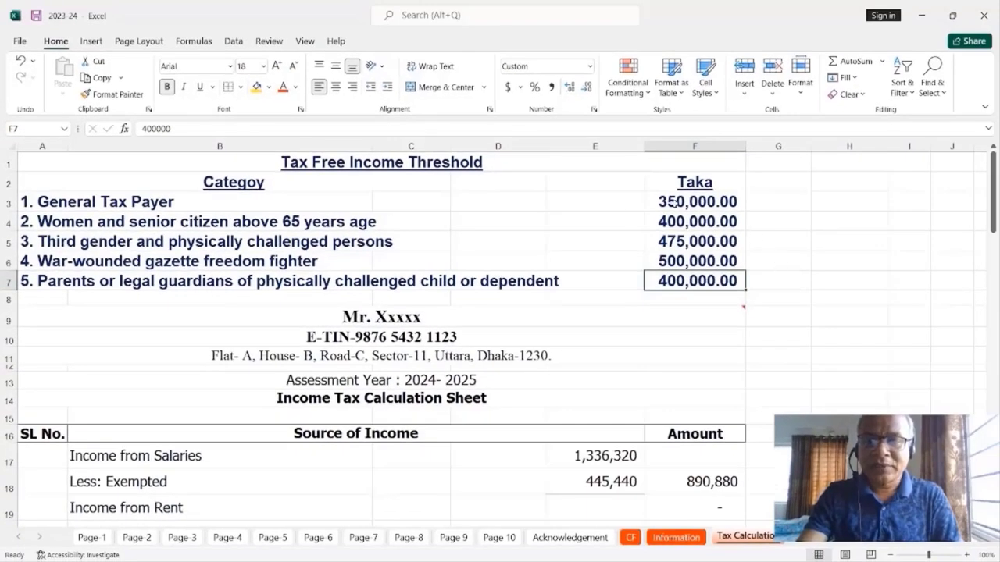
left_click(141, 202)
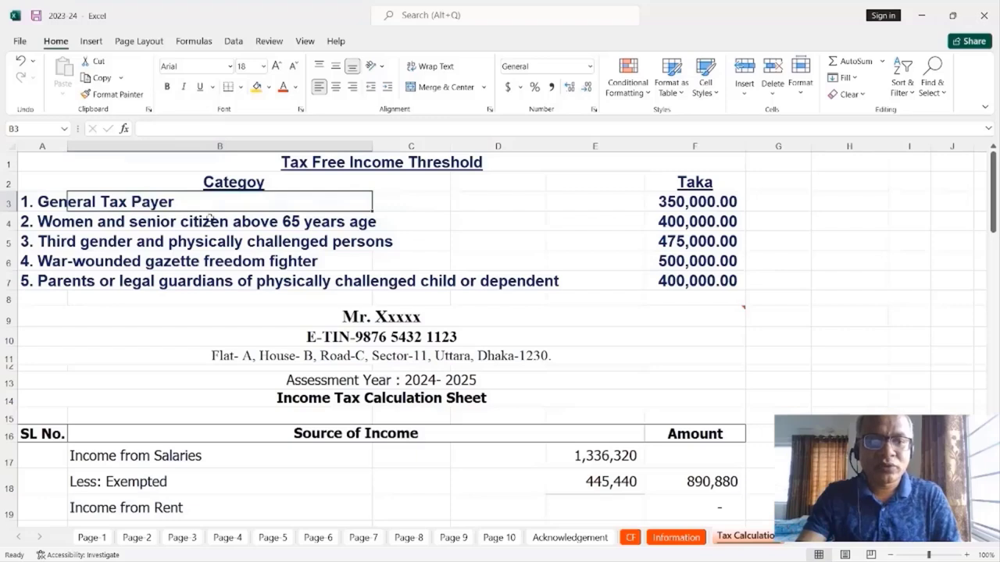
left_click(670, 204)
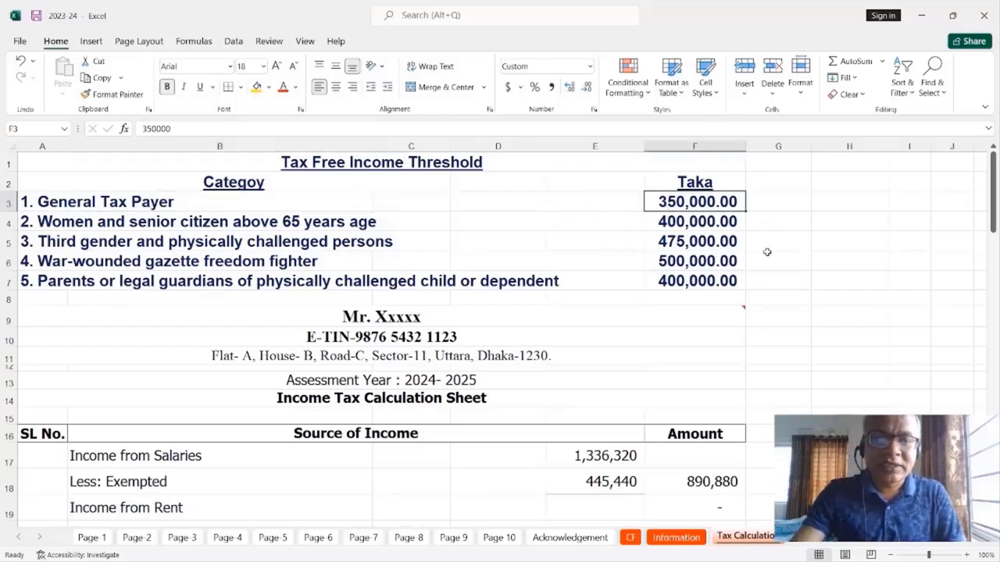
scroll(767, 252, "down", 2)
scroll(767, 252, "up", 2)
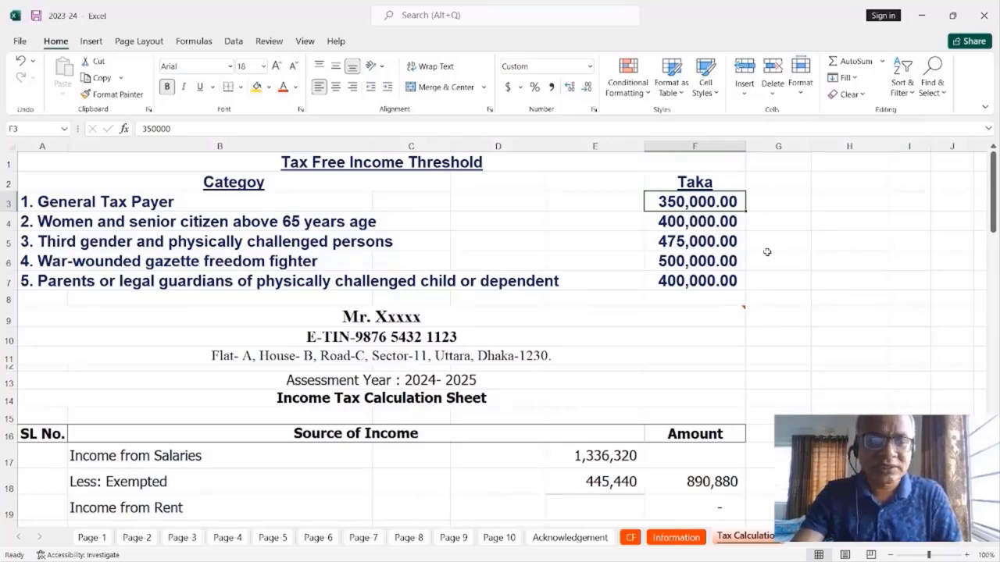
Examine the salary income, exemption and taxable salary formulas in E17, E18 and F18, and the Income from Rent line below.
scroll(750, 249, "down", 2)
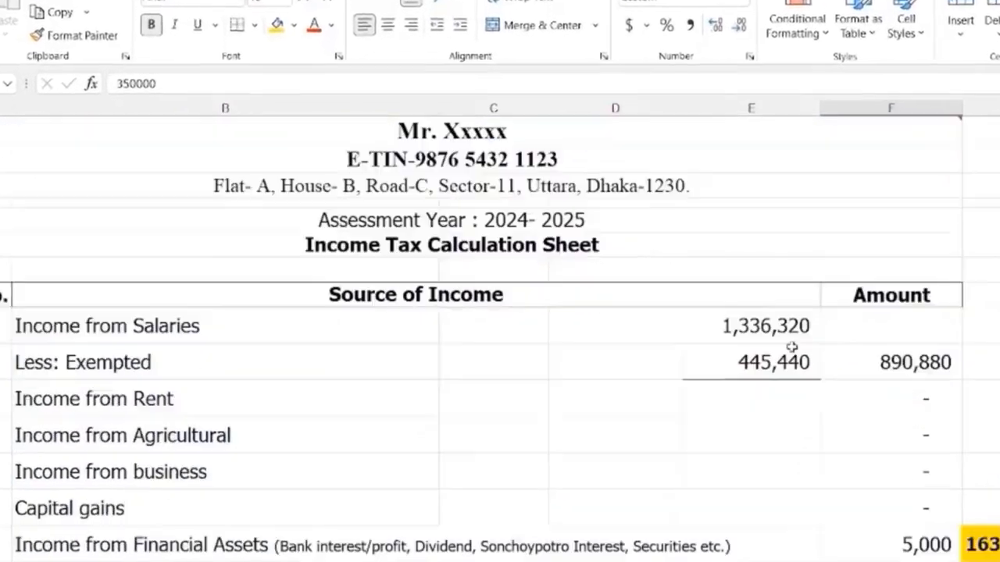
scroll(791, 347, "down", 1)
left_click(719, 326)
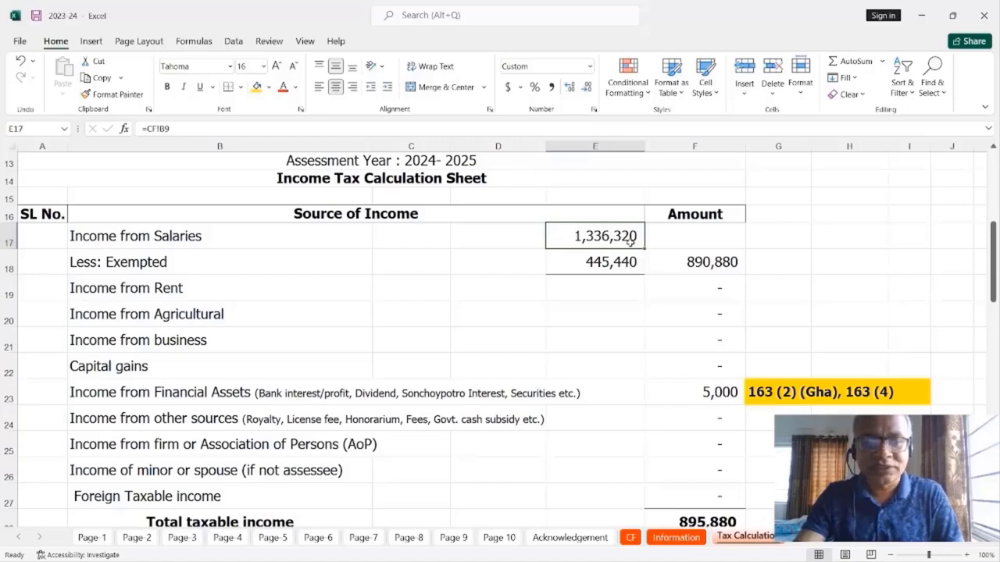
left_click(622, 262)
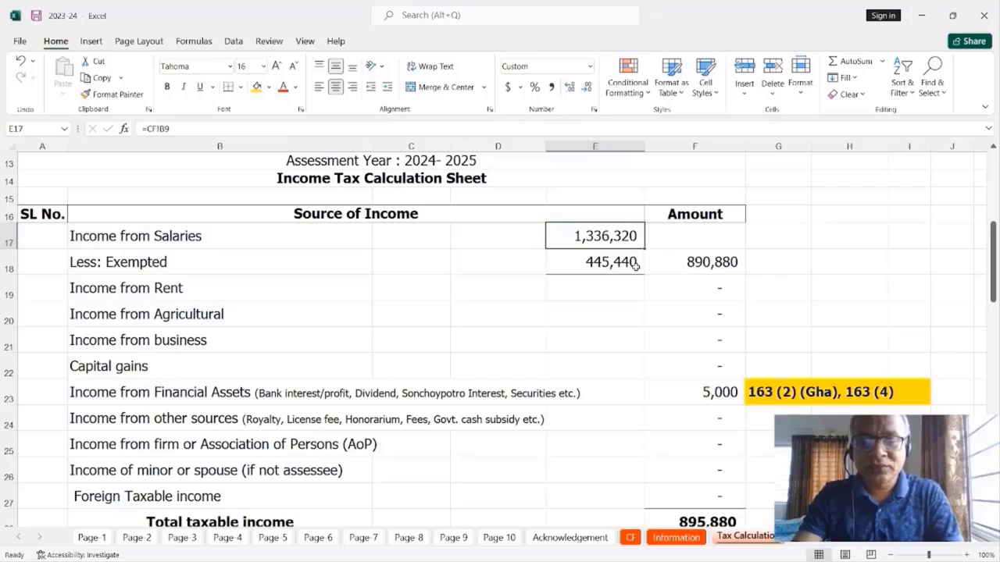
left_click(635, 265)
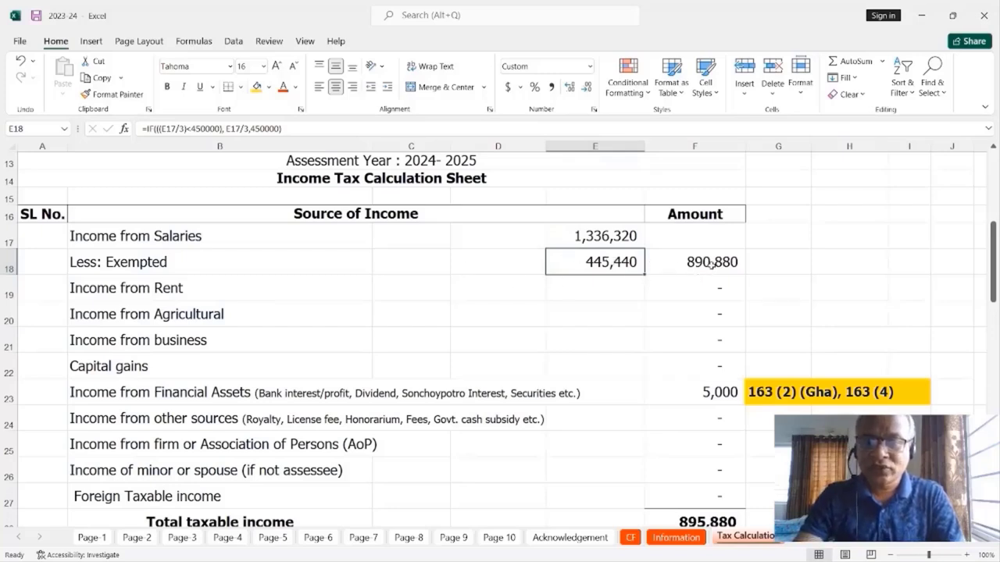
left_click(711, 265)
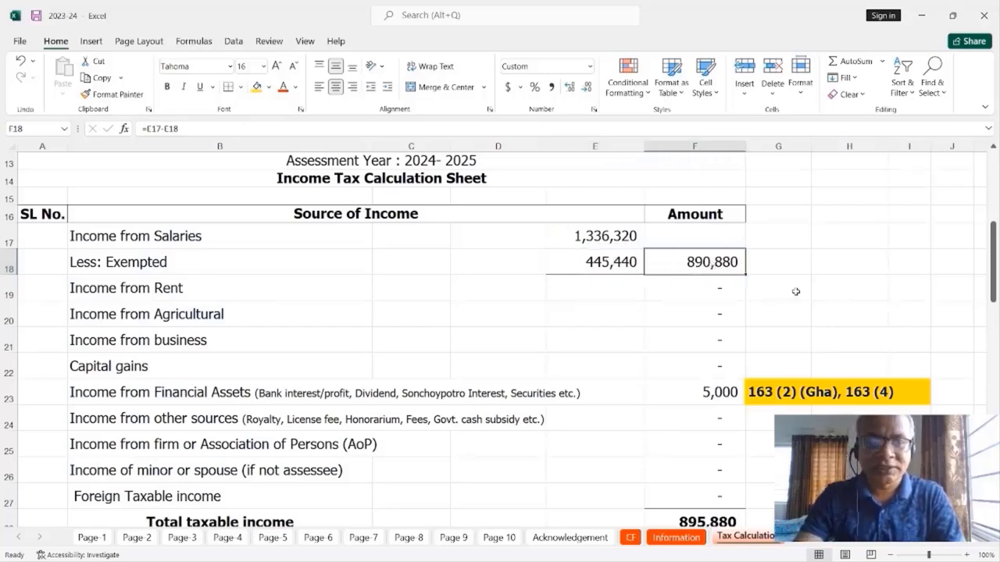
scroll(700, 277, "down", 1)
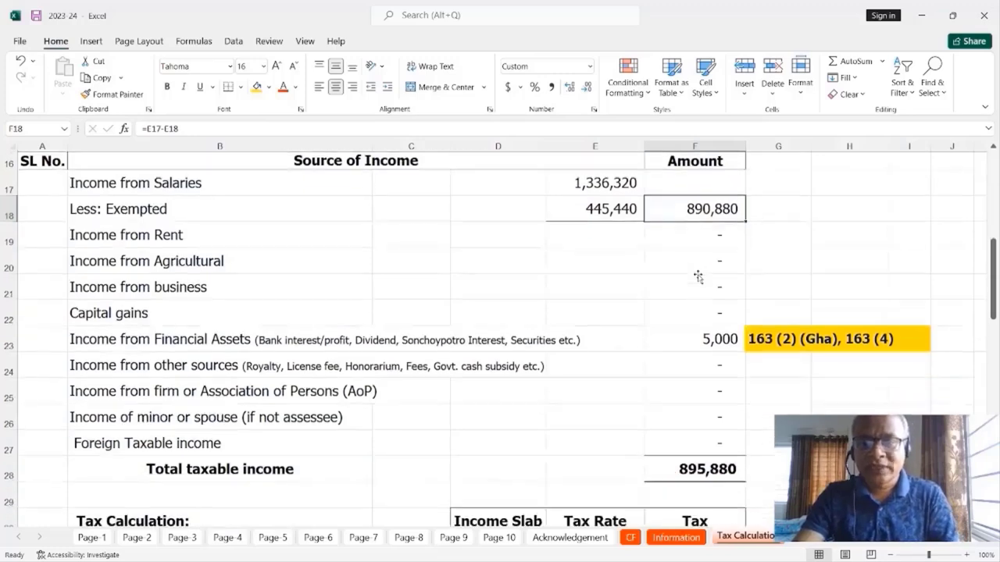
left_click(123, 236)
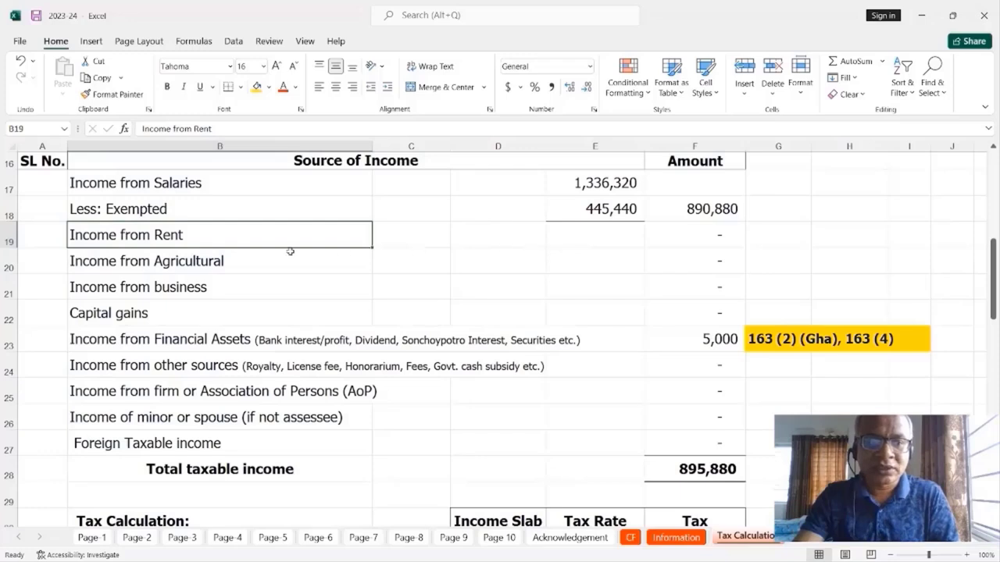
Review the agricultural, business, capital gains and financial assets lines among the sources of income.
left_click(112, 263)
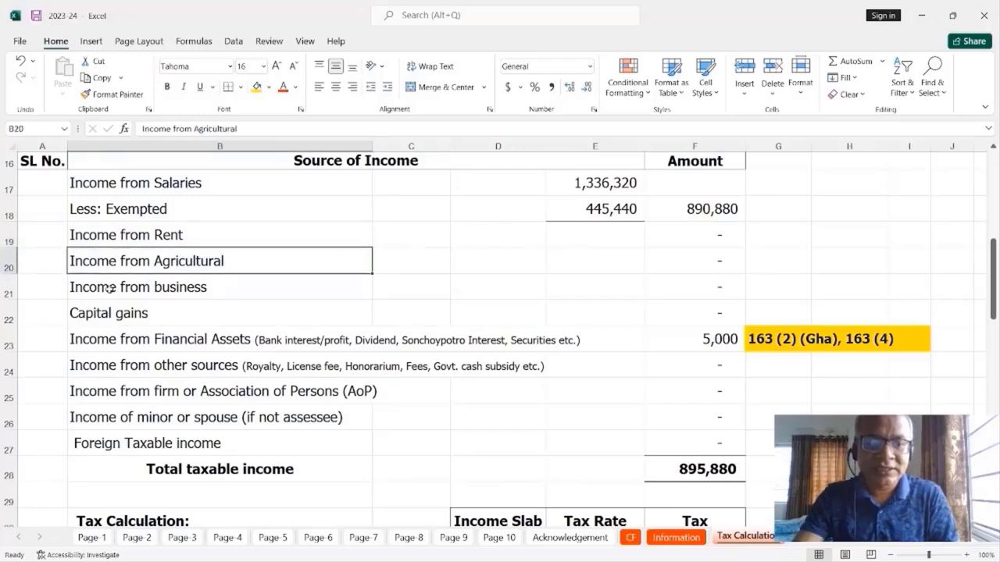
left_click(110, 289)
left_click(108, 314)
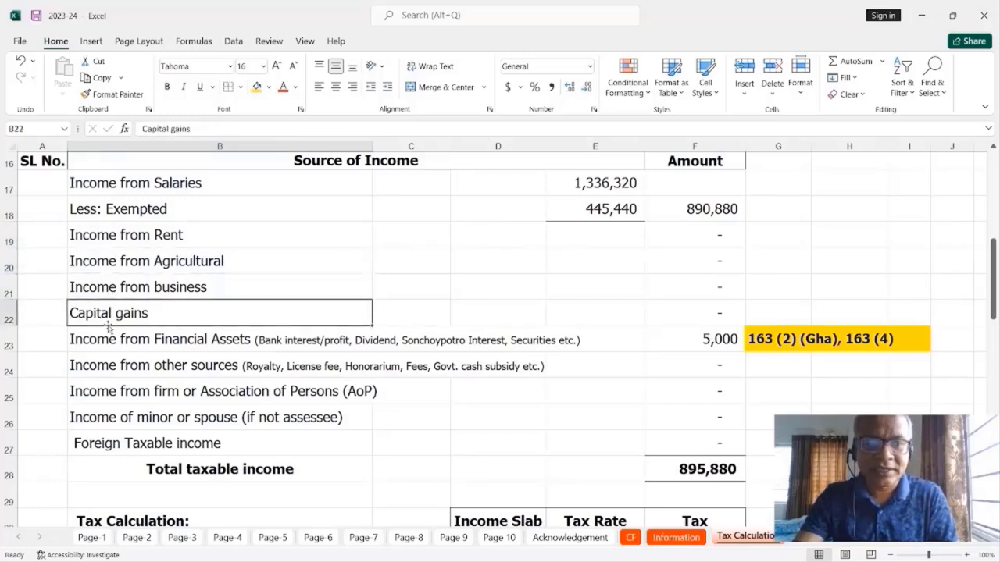
left_click(109, 333)
scroll(602, 344, "down", 1)
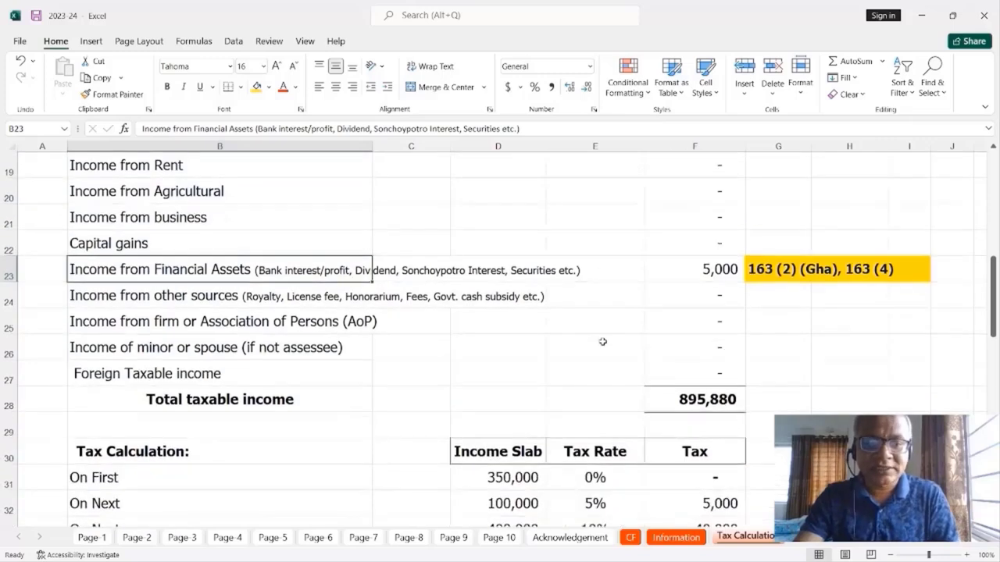
Relink Income from Financial Assets in F23 to the bank interest from saving account, =Information!D22.
left_click(725, 270)
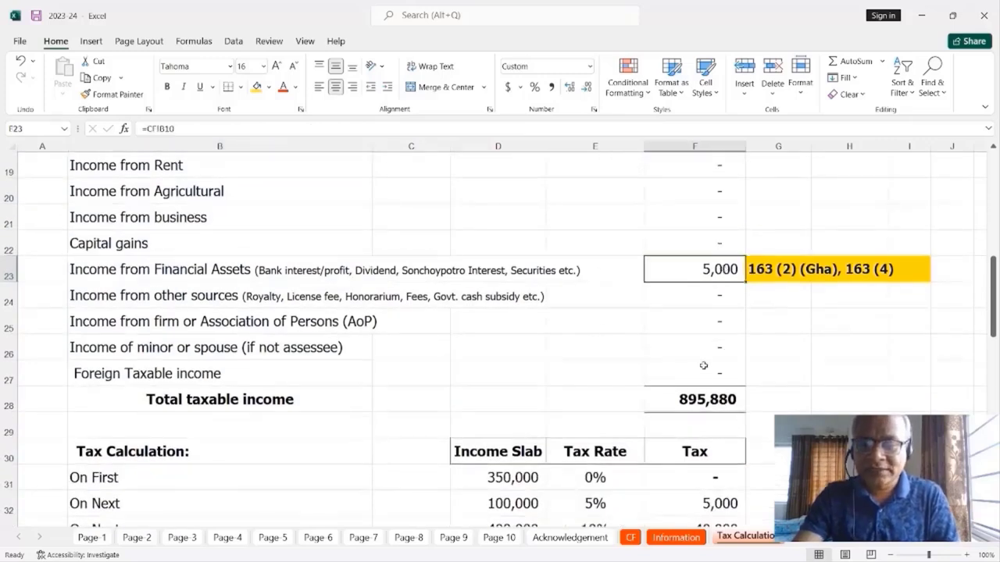
key("F2")
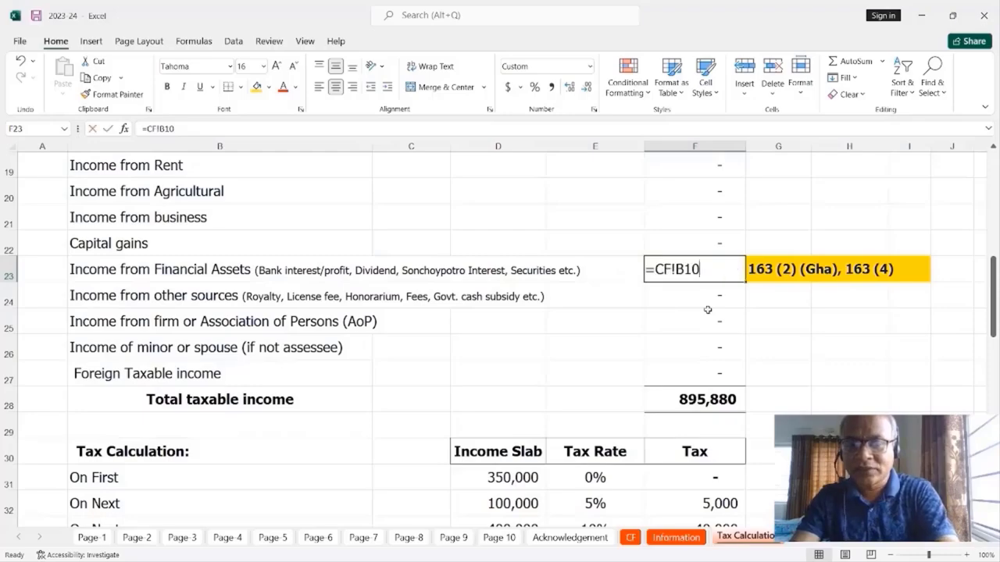
key("BackSpace")
key("BackSpace")
key("BackSpace")
key("BackSpace")
key("BackSpace")
key("BackSpace")
left_click(676, 536)
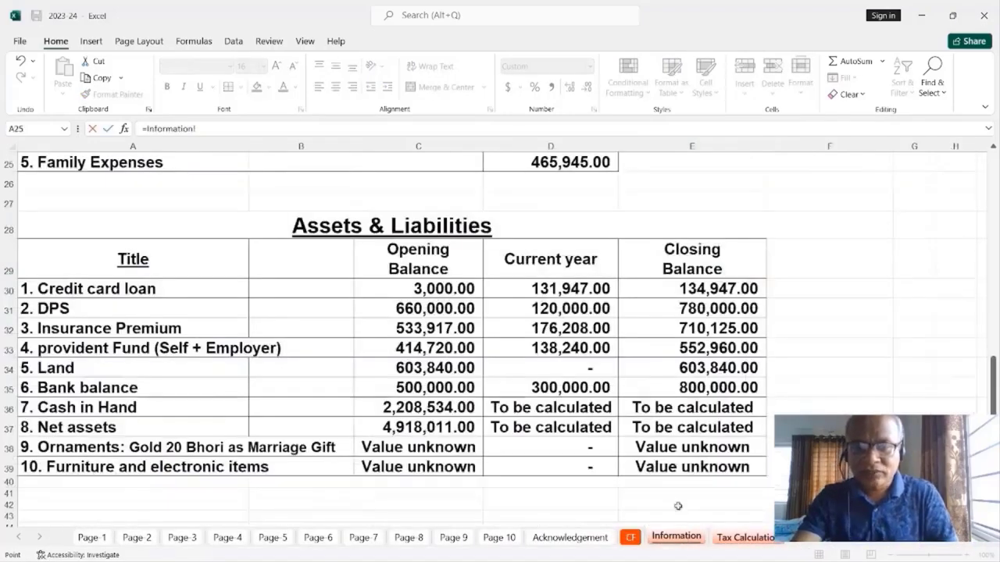
scroll(625, 352, "up", 4)
scroll(625, 351, "down", 2)
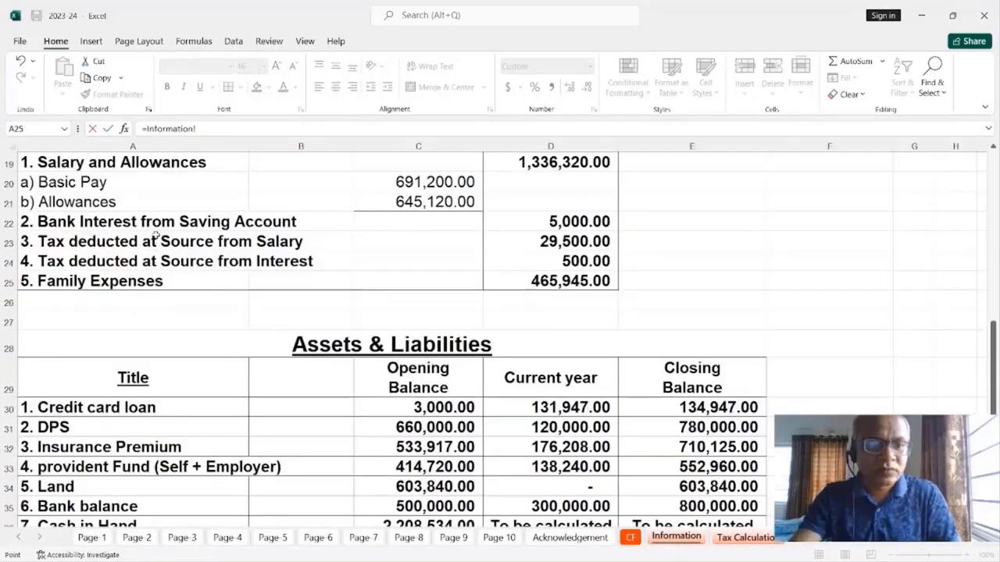
left_click(512, 223)
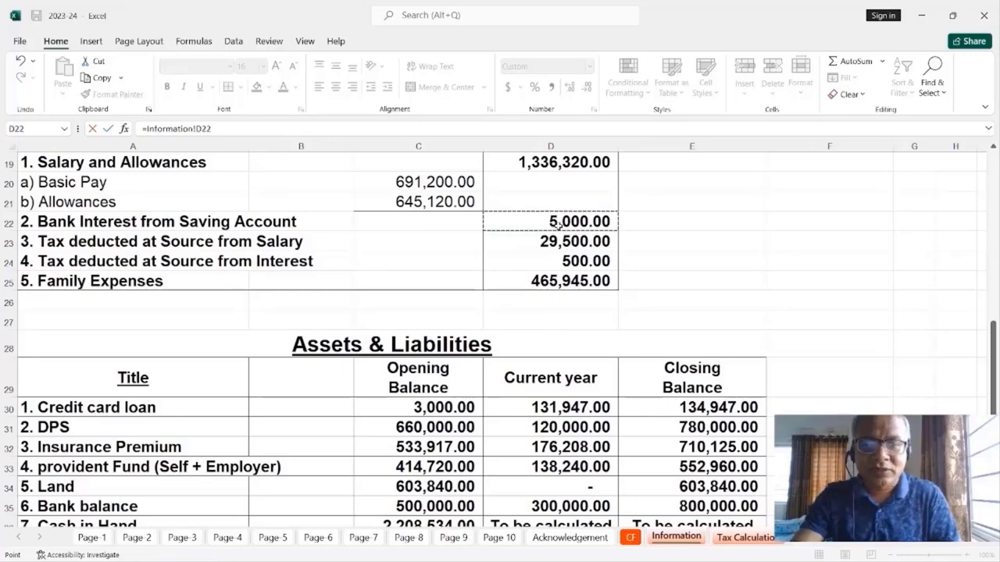
key("Return")
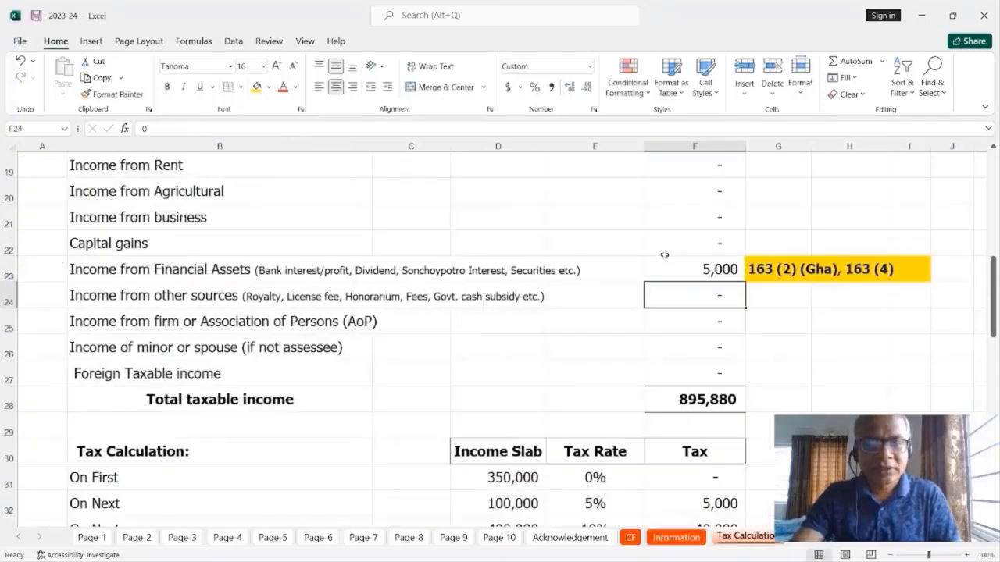
Examine the other income sources, the Total taxable income formula in F28, and the section note beside Income from Financial Assets.
left_click(110, 294)
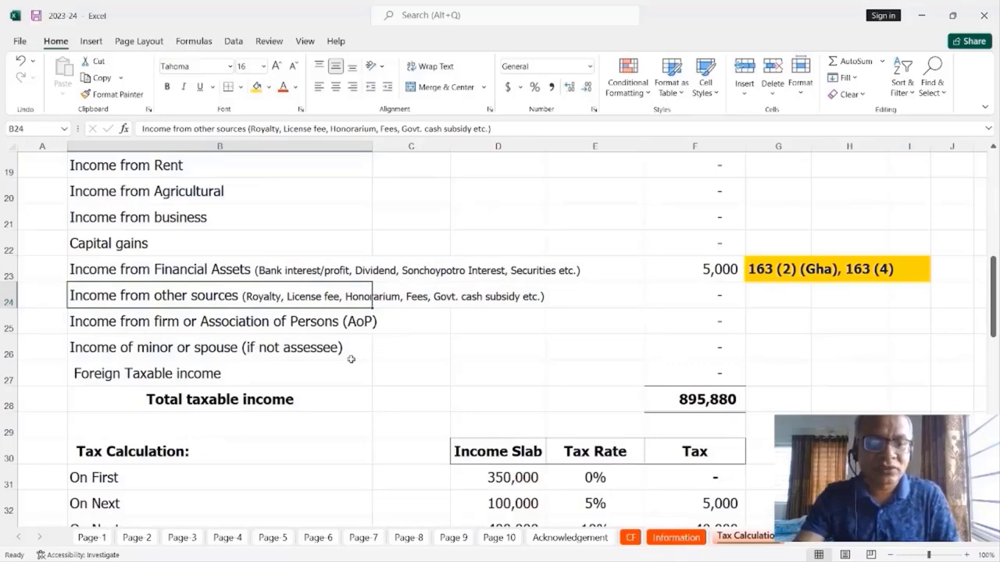
scroll(424, 357, "down", 1)
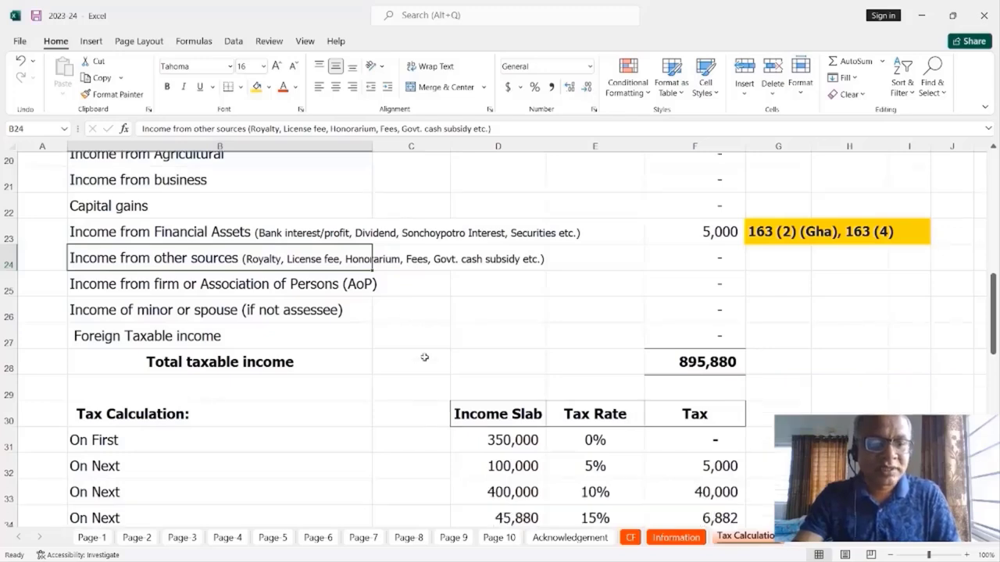
left_click(706, 327)
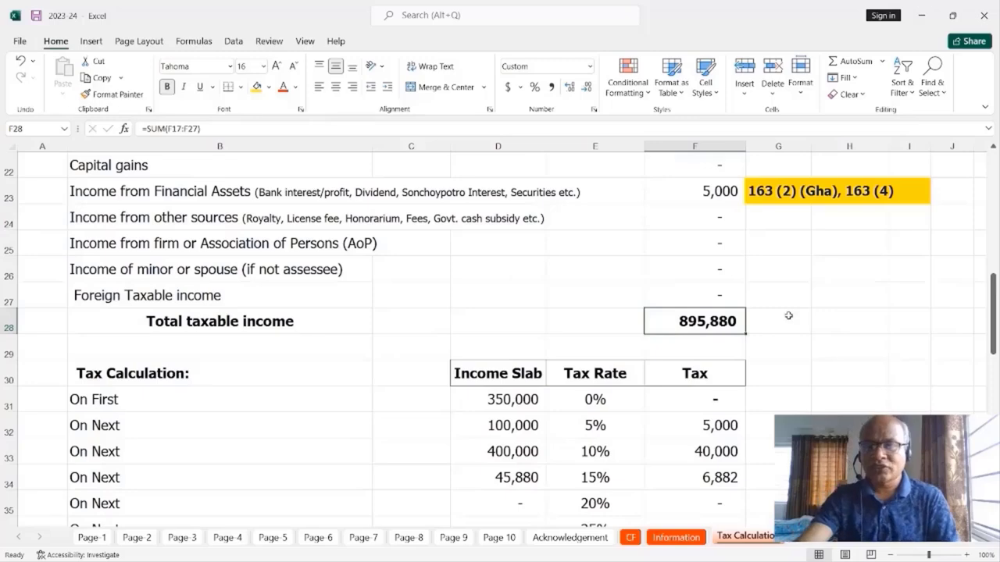
scroll(789, 316, "up", 2)
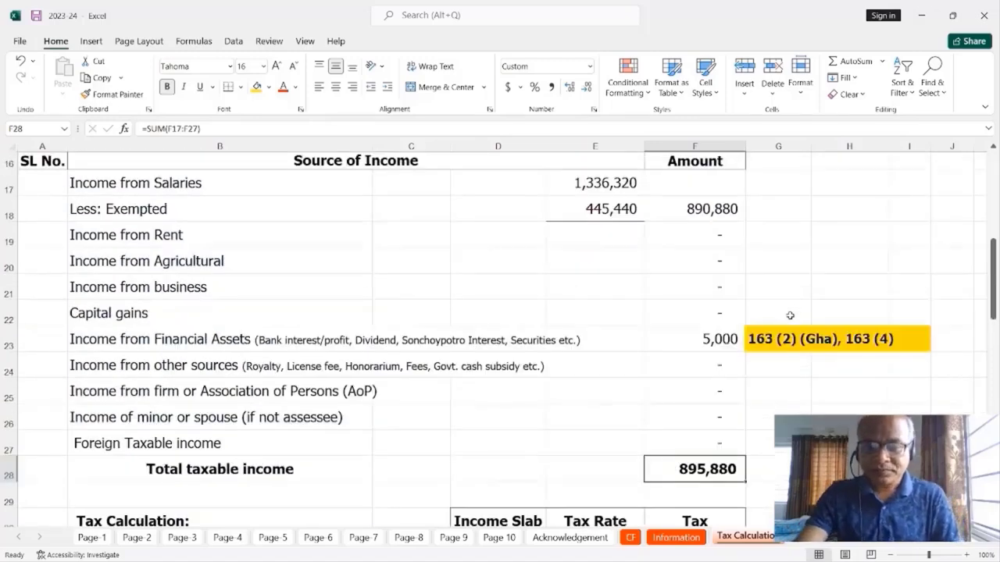
scroll(788, 316, "down", 3)
scroll(788, 315, "up", 2)
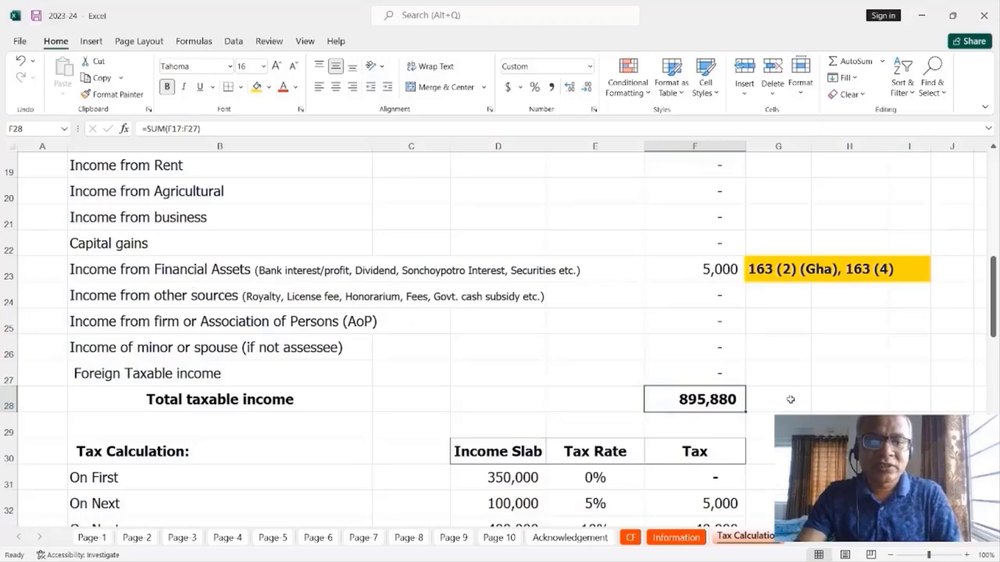
left_click(775, 274)
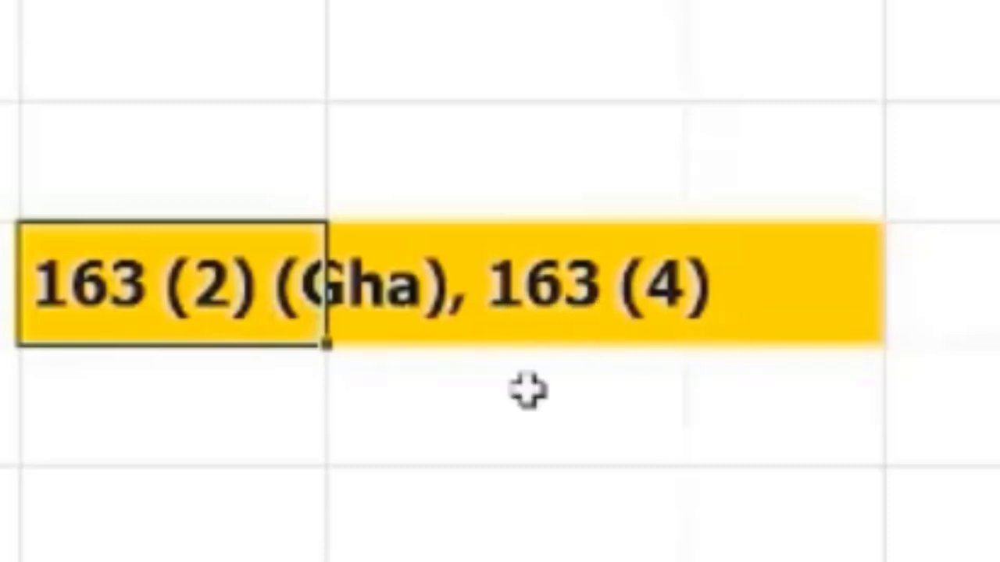
key("Left")
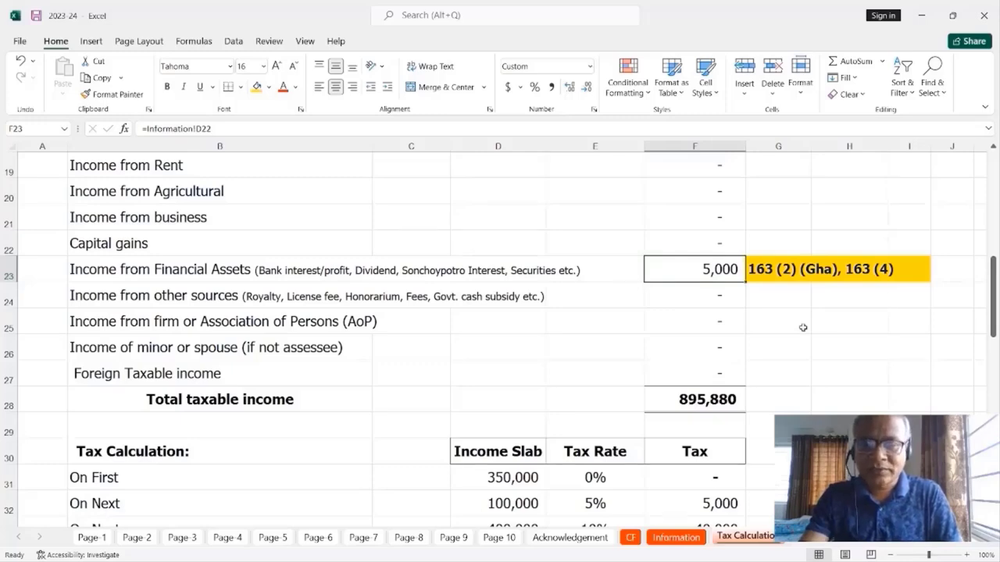
Examine the Tax Calculation table's income slabs and rates and the Tax Leviable on Total Income formula in F38.
scroll(803, 327, "down", 4)
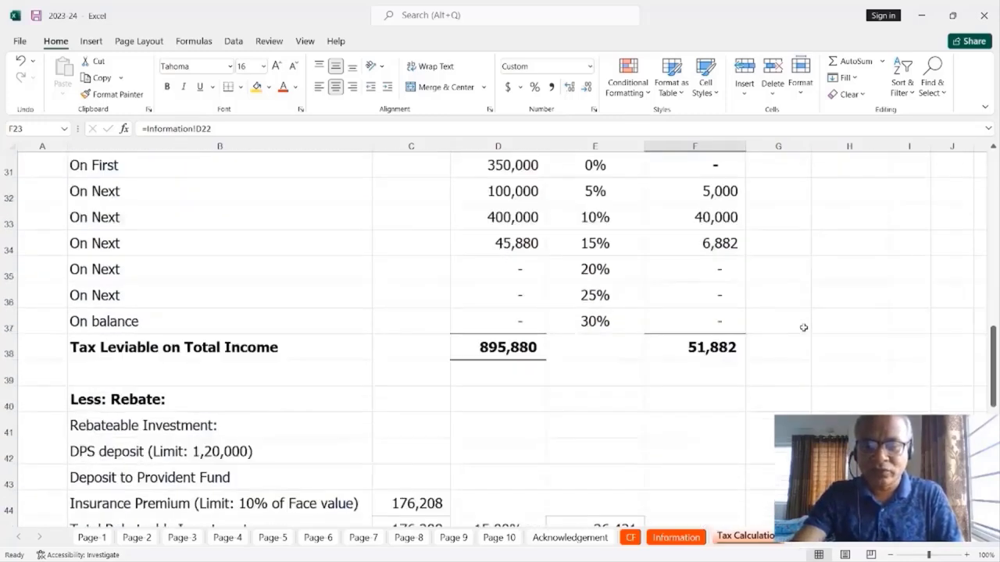
scroll(780, 315, "up", 2)
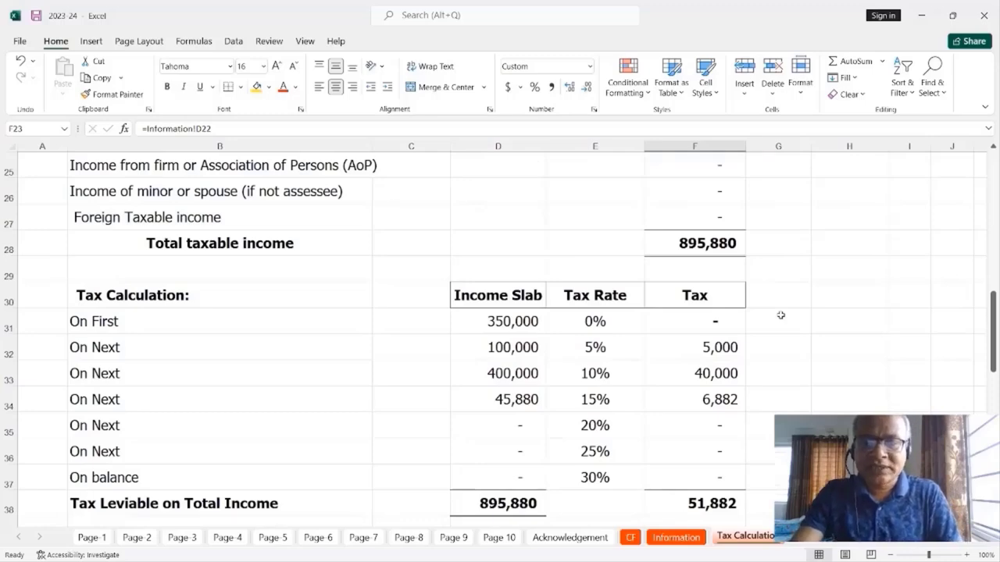
scroll(780, 315, "down", 2)
left_click(714, 352)
scroll(785, 353, "up", 1)
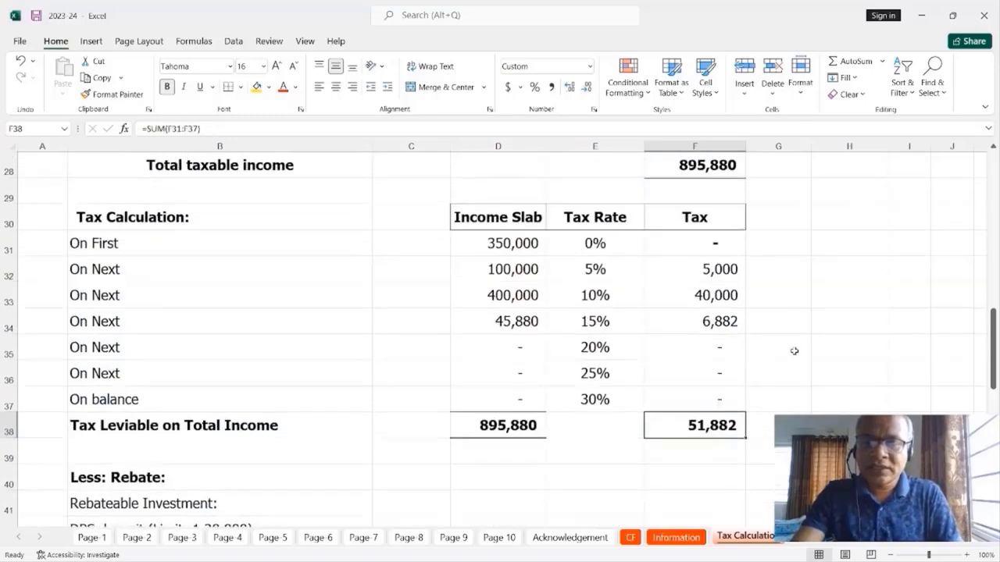
scroll(743, 339, "up", 2)
scroll(659, 257, "up", 2)
scroll(650, 337, "down", 3)
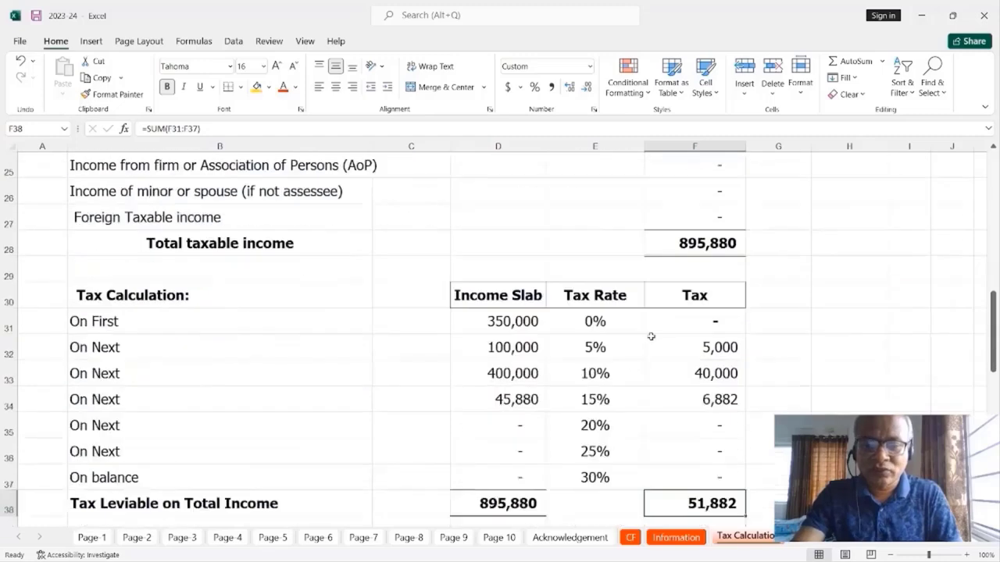
Compare the first income slab formula in D31 with the General Tax Payer threshold in F3.
left_click(521, 326)
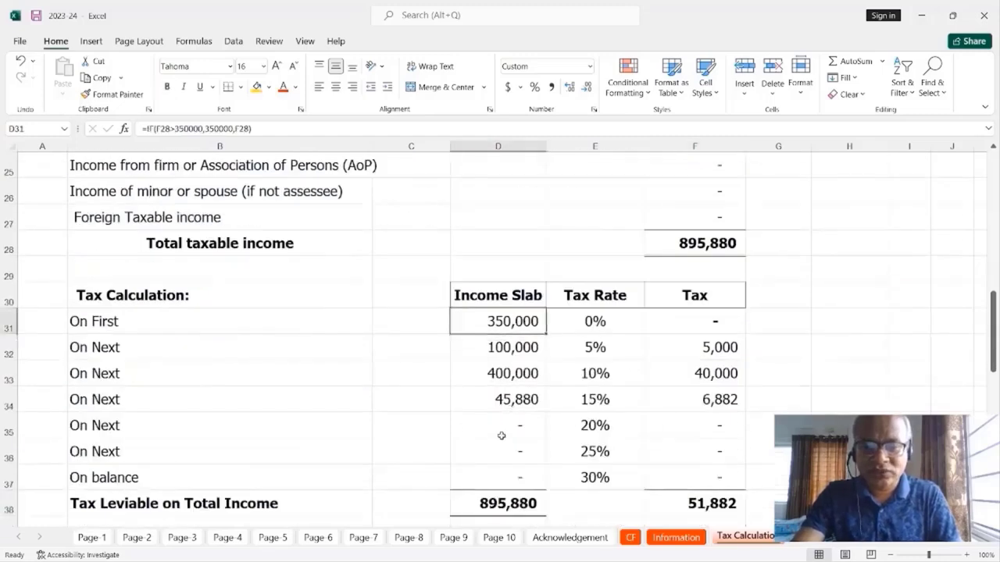
scroll(591, 337, "up", 3)
scroll(570, 337, "up", 3)
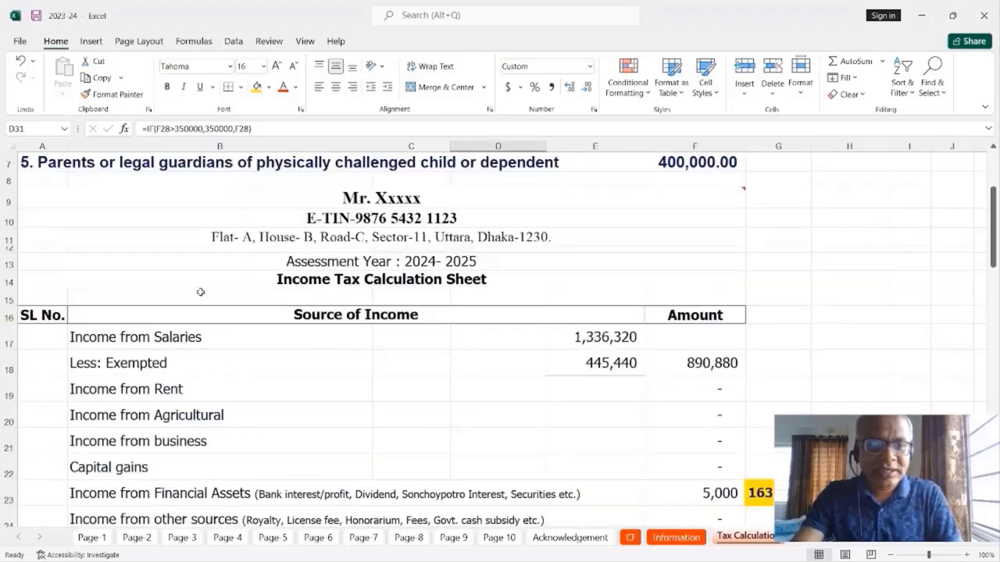
scroll(219, 283, "up", 2)
left_click(681, 205)
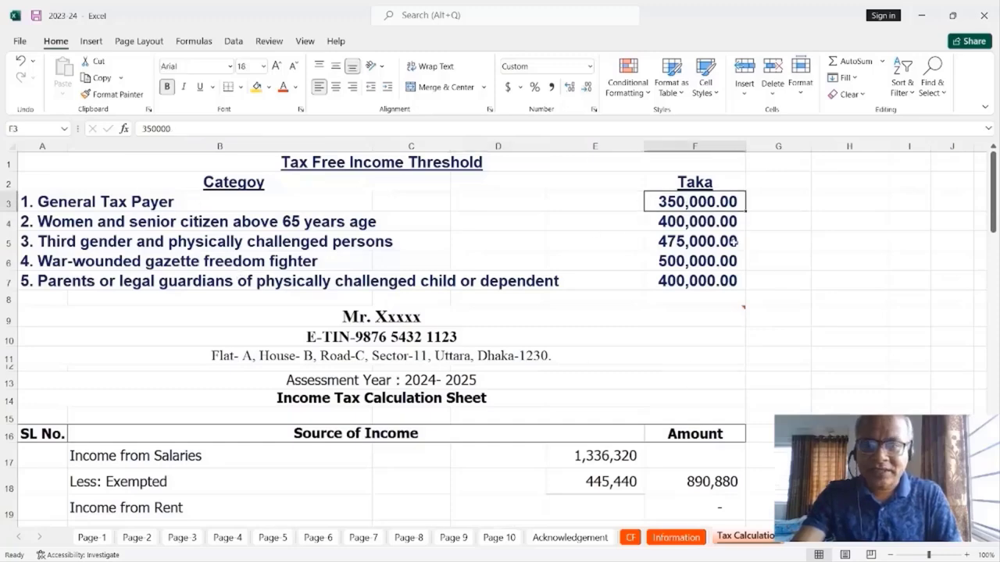
Check the income slab total in D38 against Total taxable income in F28, and inspect the tax total in F38.
scroll(772, 283, "down", 7)
scroll(772, 287, "down", 2)
left_click(489, 428)
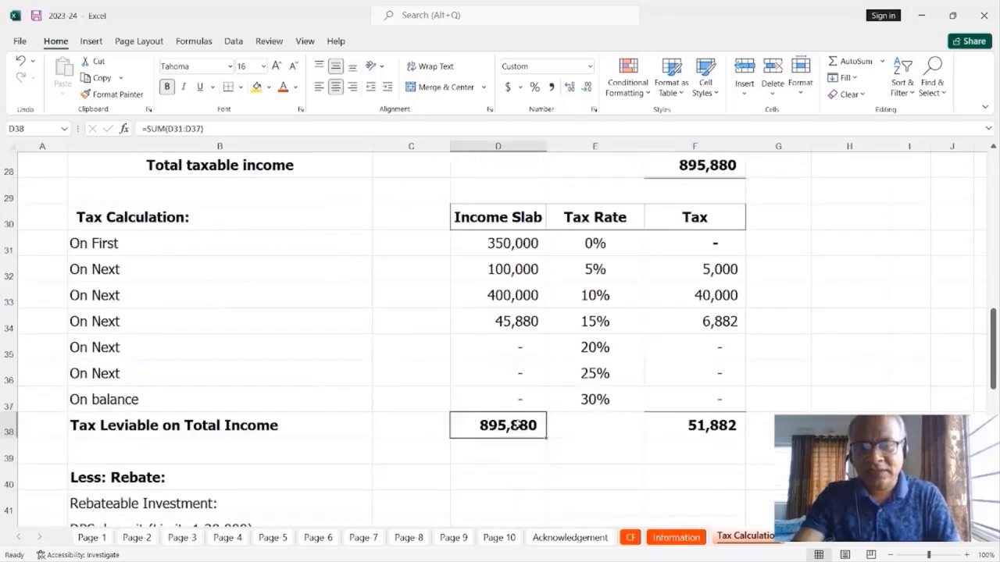
left_click(721, 168)
left_click(504, 428)
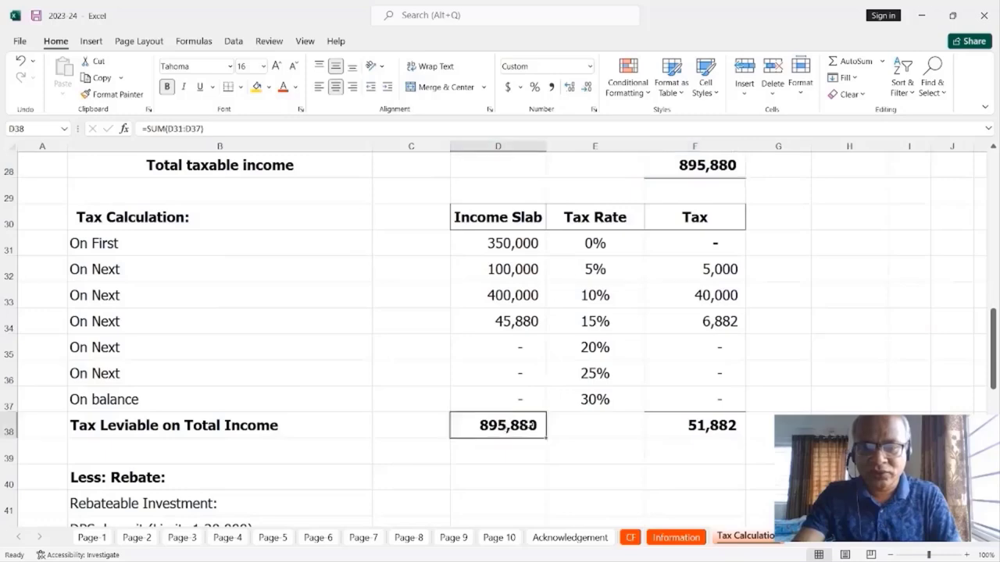
left_click(719, 435)
Link the DPS deposit in C42 of the rebate section to the current year DPS amount, =Information!D31.
scroll(825, 356, "down", 2)
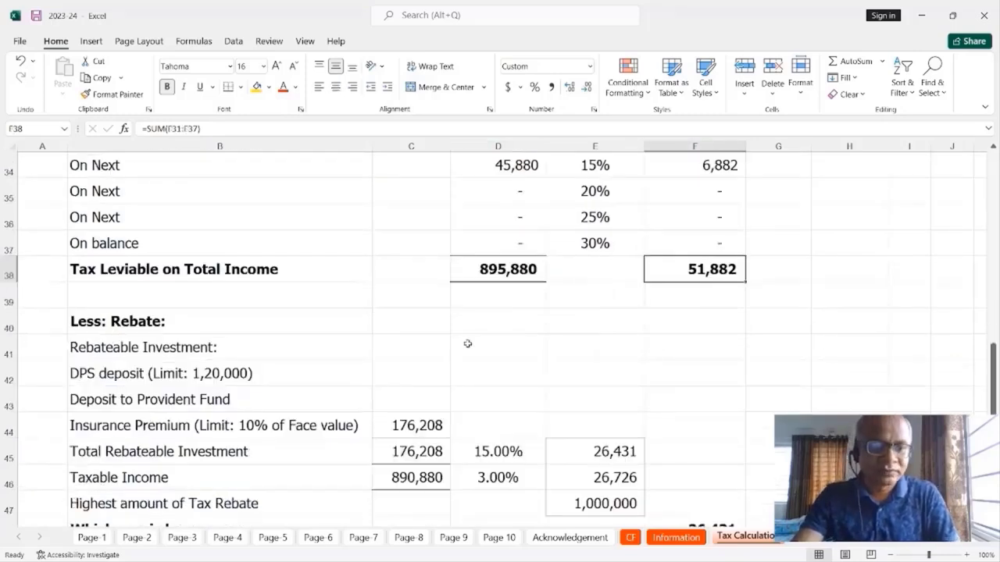
scroll(467, 344, "down", 2)
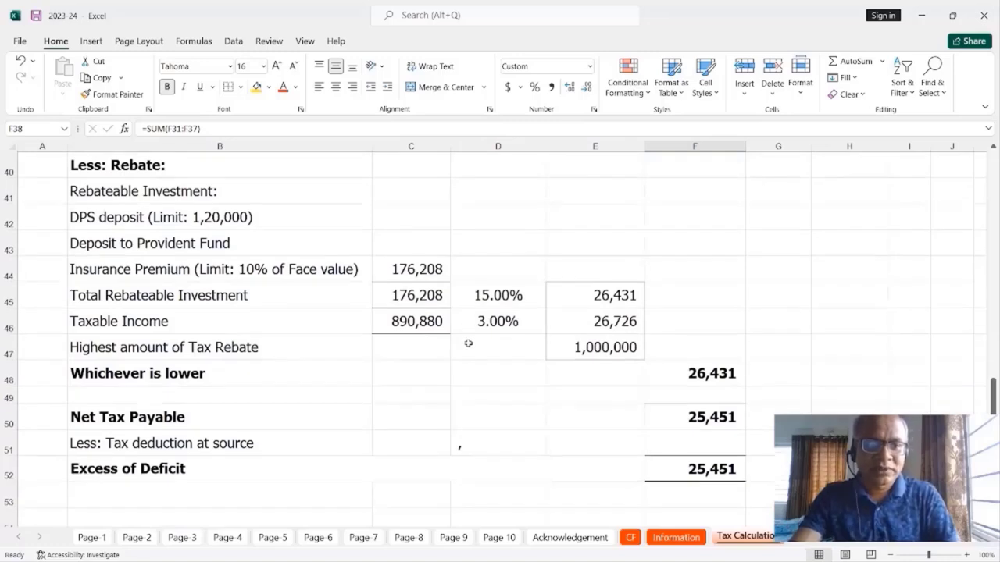
left_click(104, 220)
scroll(667, 320, "up", 1)
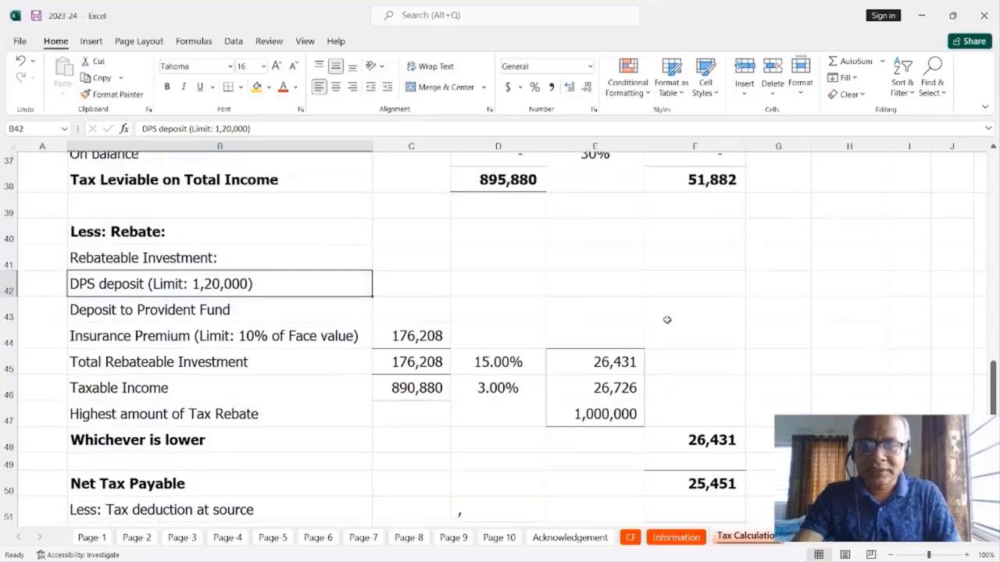
scroll(691, 329, "down", 1)
key("Right")
type("=")
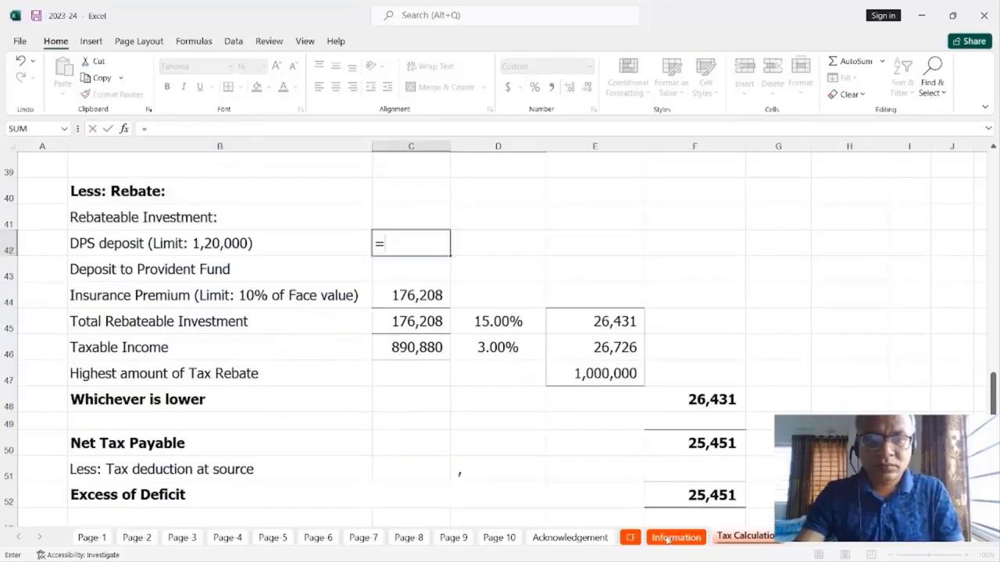
left_click(668, 537)
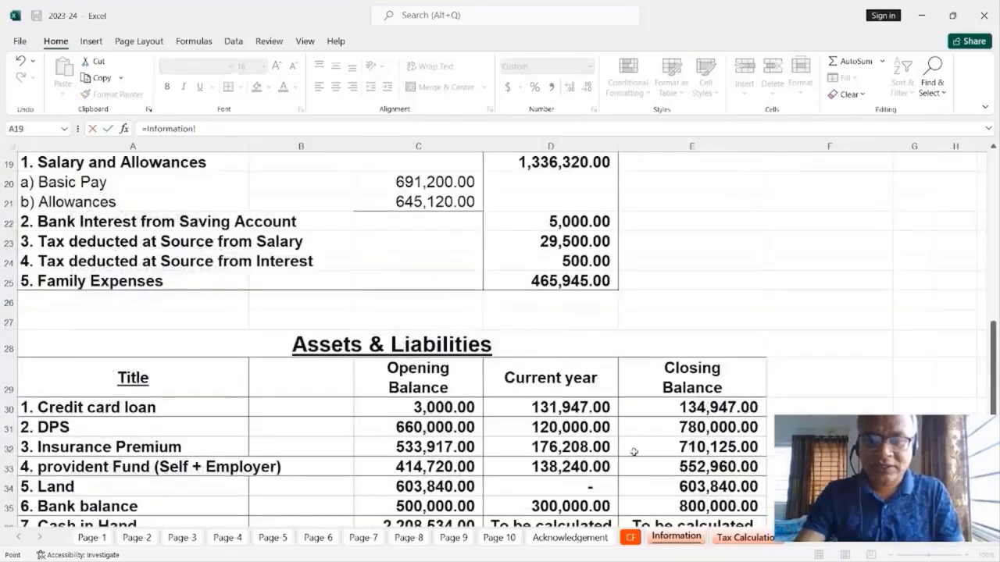
left_click(597, 427)
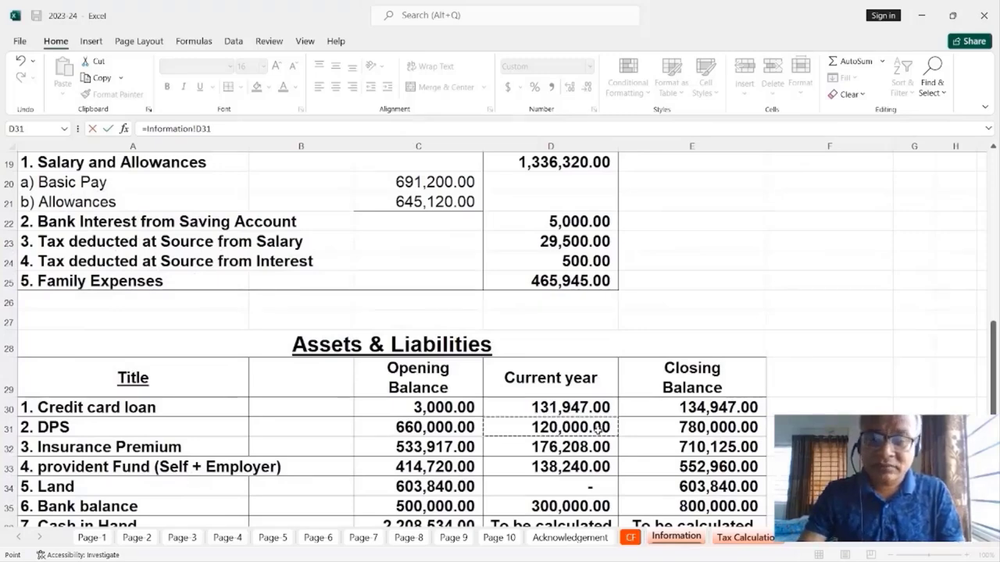
key("Return")
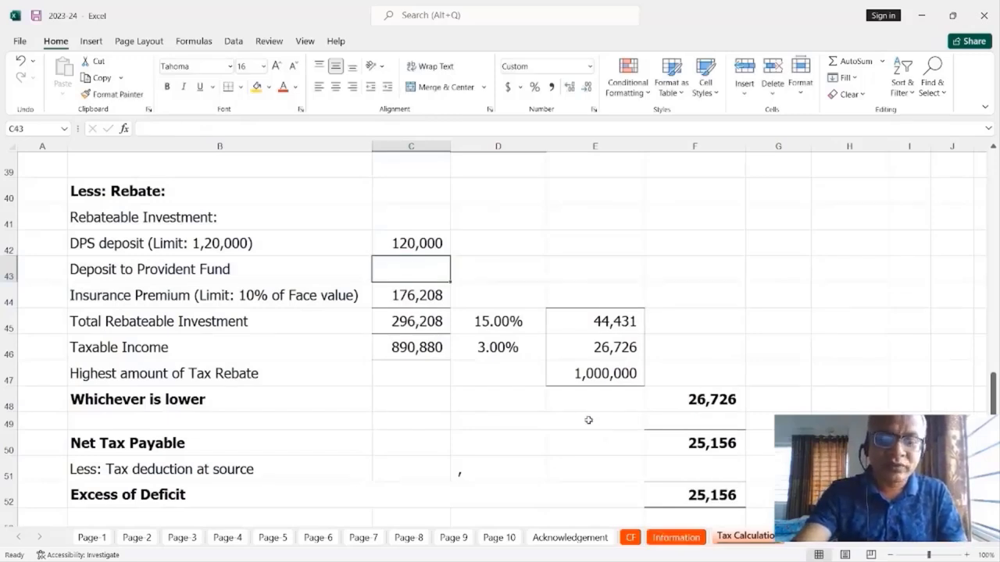
Link the Deposit to Provident Fund in C43 to the current year provident fund amount, =Information!D33.
type("=")
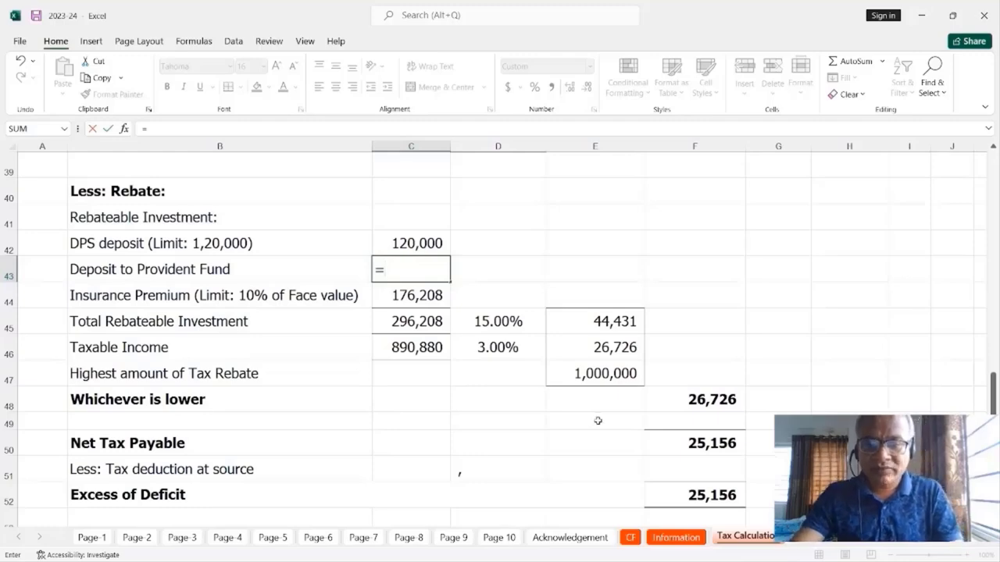
left_click(675, 537)
scroll(652, 386, "down", 2)
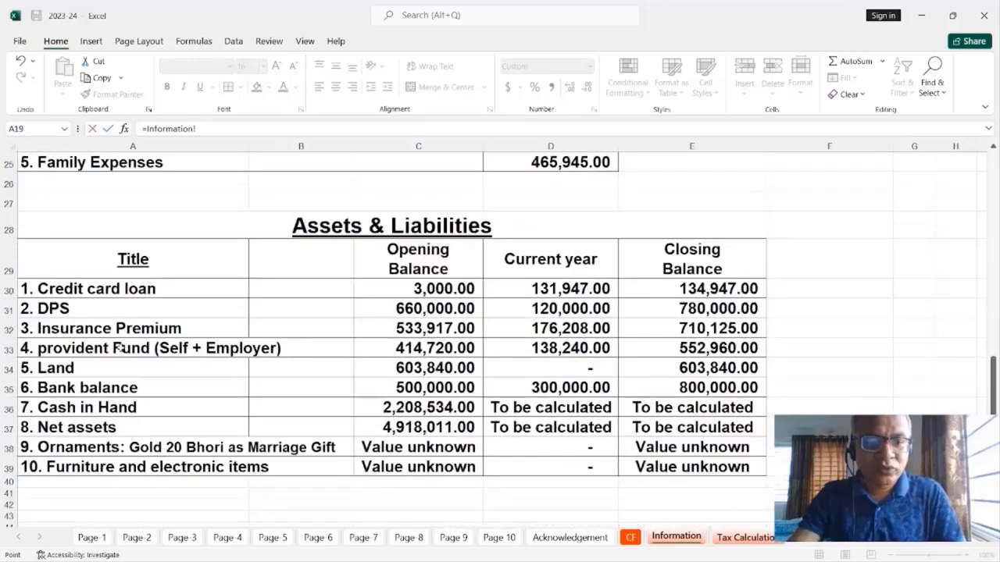
left_click(556, 352)
key("Return")
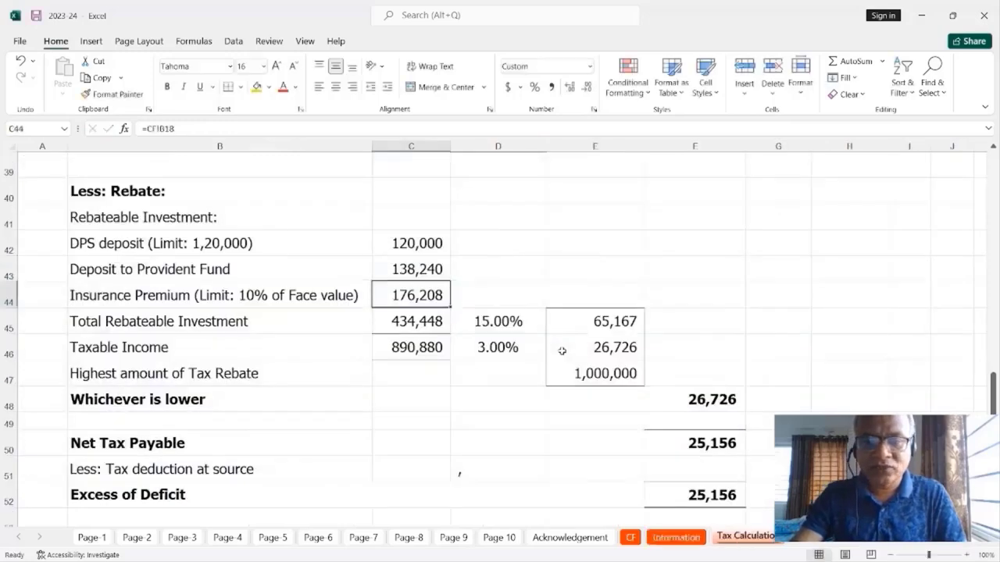
Inspect the Total Rebateable Investment sum in C45, the Taxable Income link and rate in C46 and D46, and the rebate ceiling in E47.
left_click(434, 380)
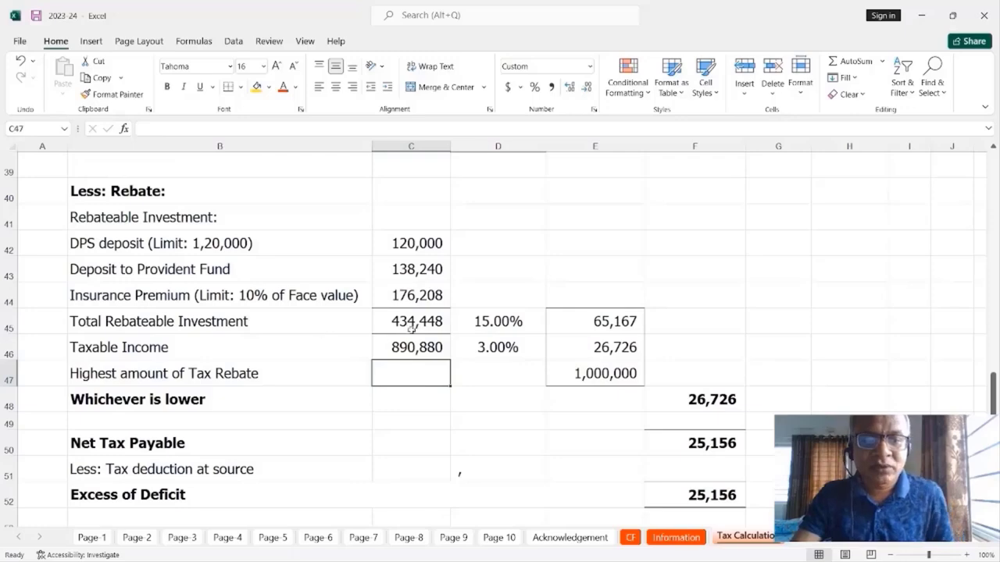
left_click(435, 346)
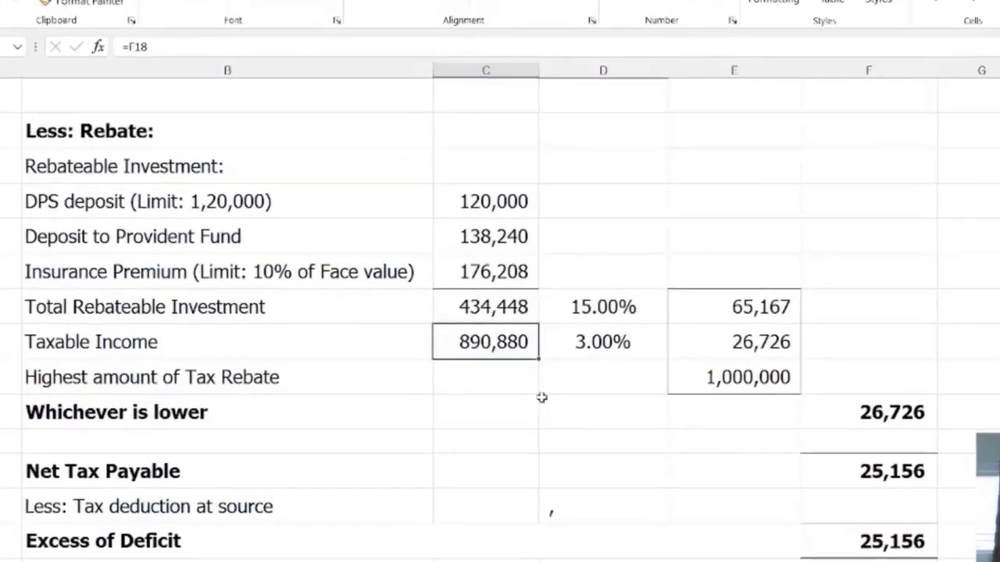
key("Up")
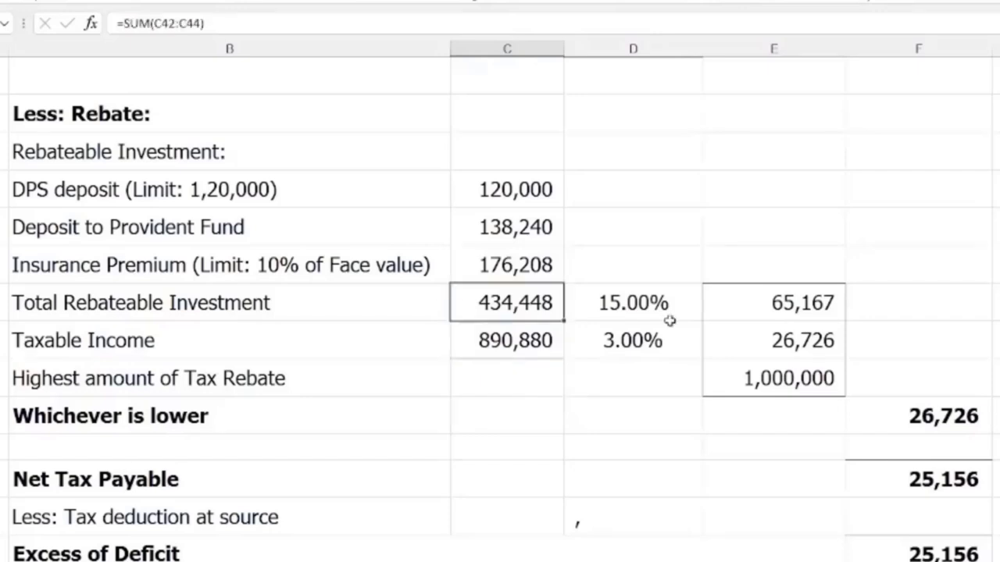
left_click(509, 347)
left_click(578, 343)
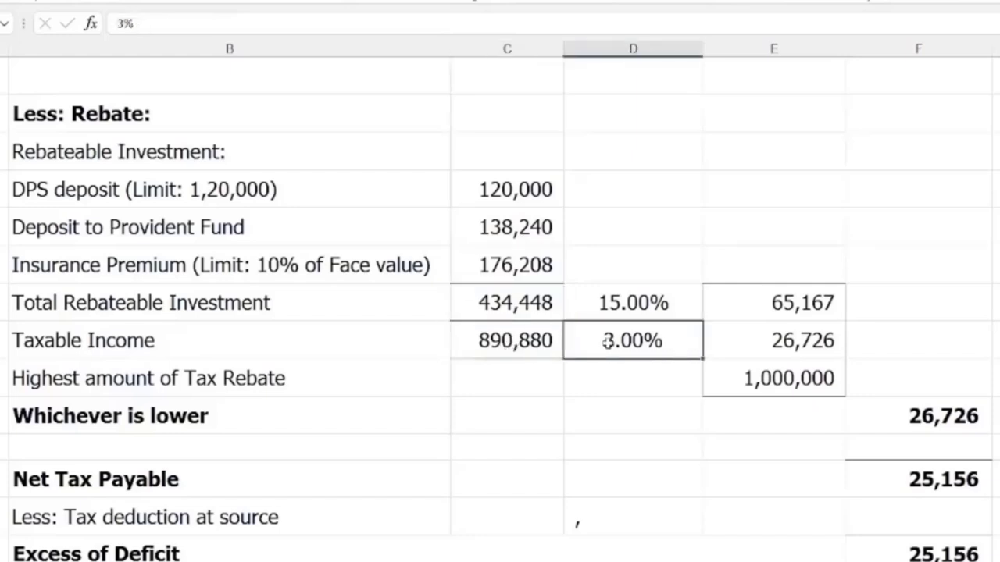
left_click(775, 391)
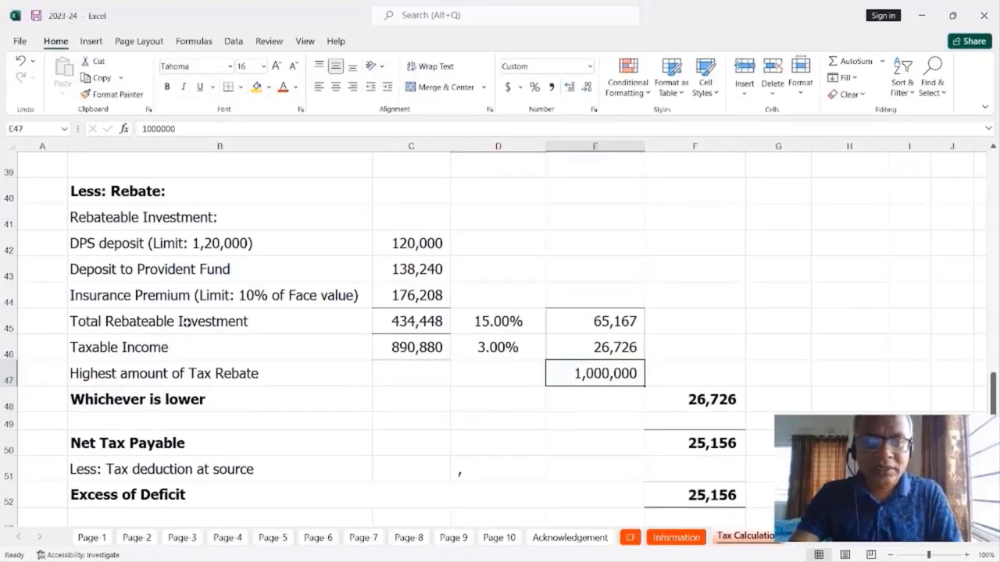
Trace the three rebate limits in E45, E46 and E47 and the Whichever is lower formula in F48.
left_click(407, 322)
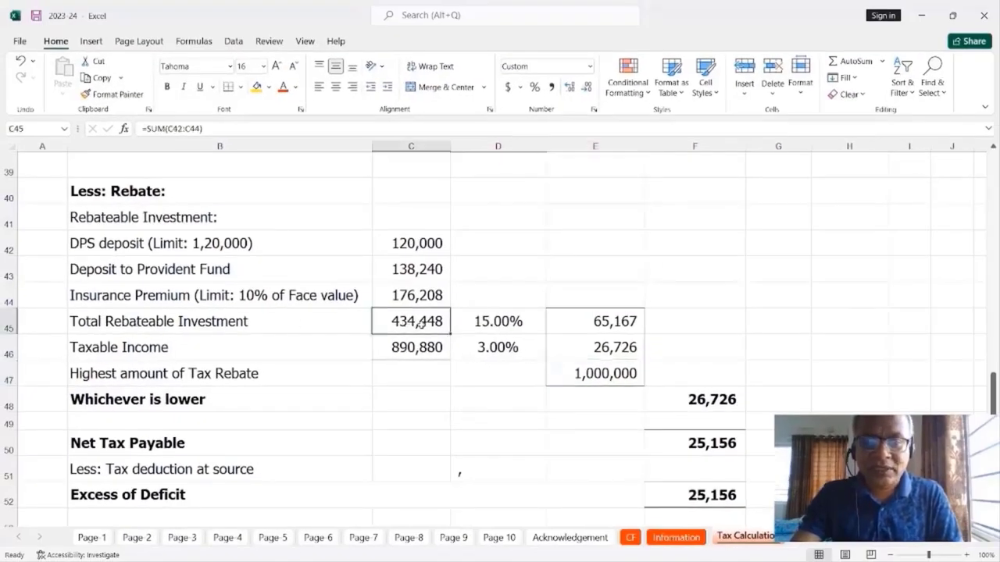
left_click(503, 327)
left_click(598, 321)
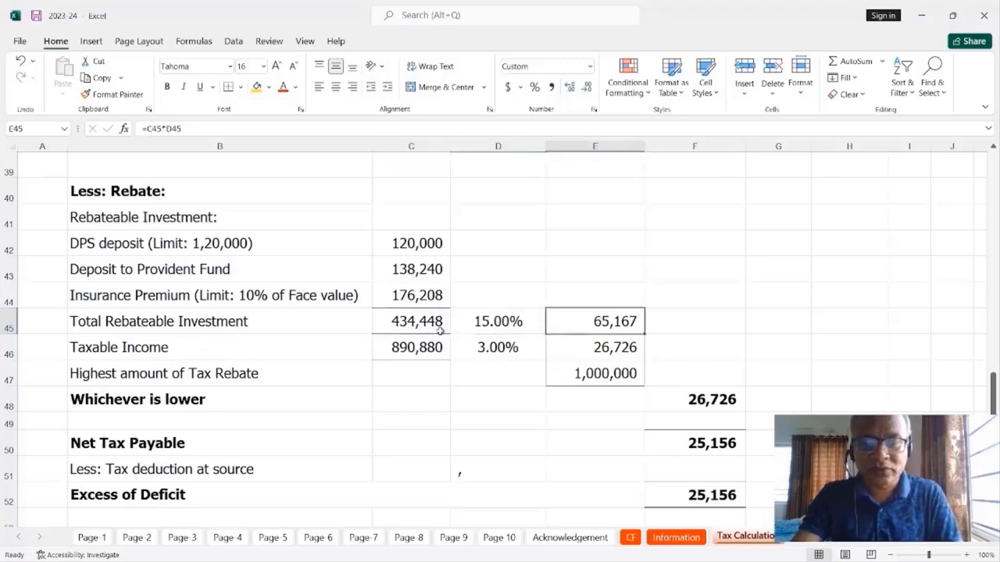
left_click(614, 349)
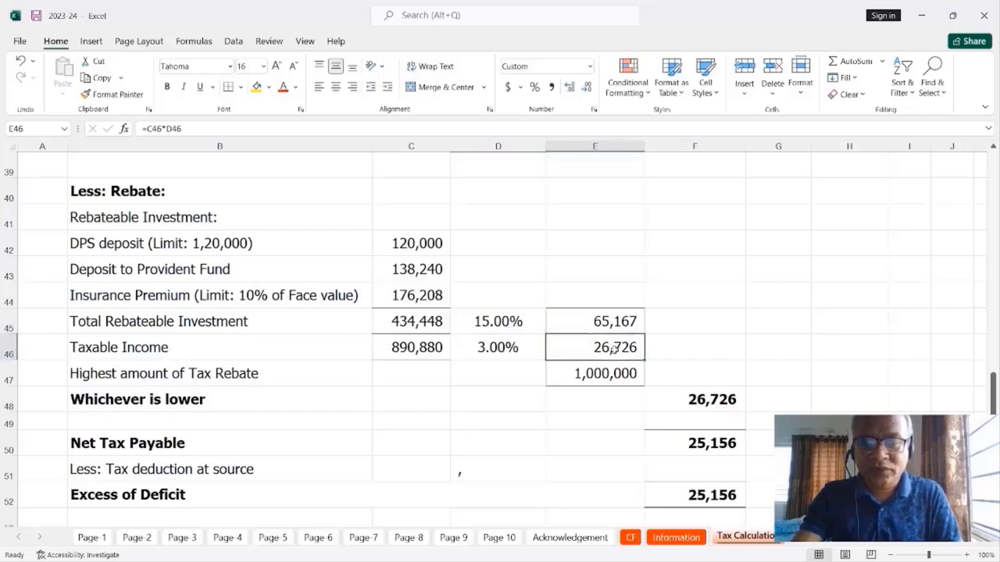
left_click(598, 374)
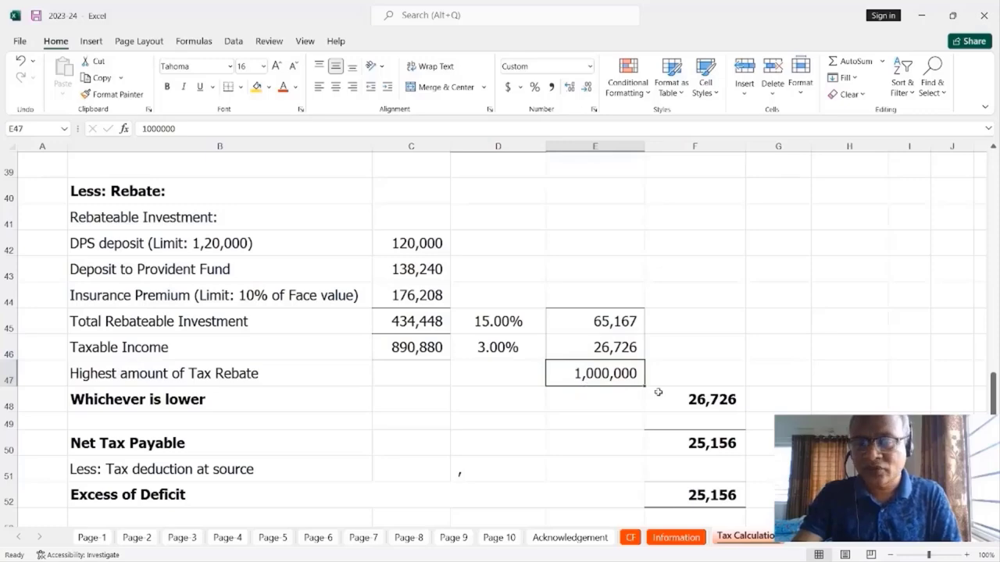
left_click(706, 402)
Check the Net Tax Payable formula in F50 against Tax Leviable on Total Income in F38 and the allowed rebate in F48.
scroll(758, 364, "down", 1)
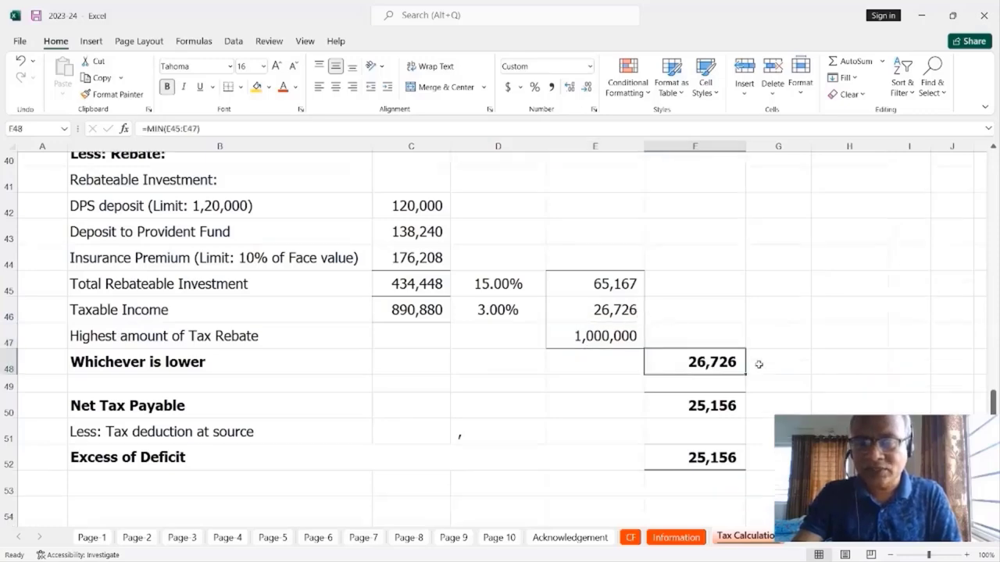
scroll(758, 364, "down", 2)
scroll(815, 282, "up", 4)
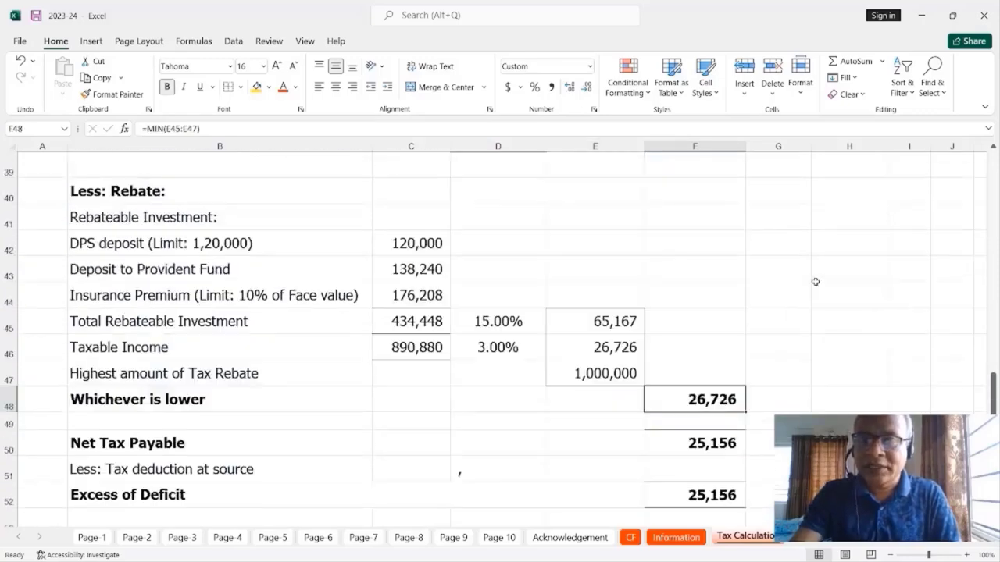
left_click(733, 294)
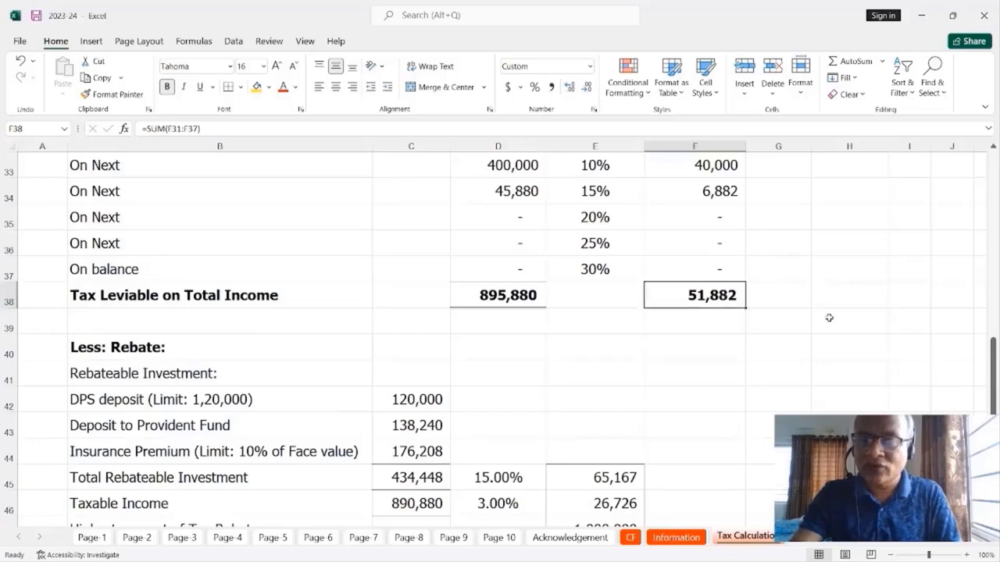
scroll(829, 318, "down", 4)
left_click(713, 243)
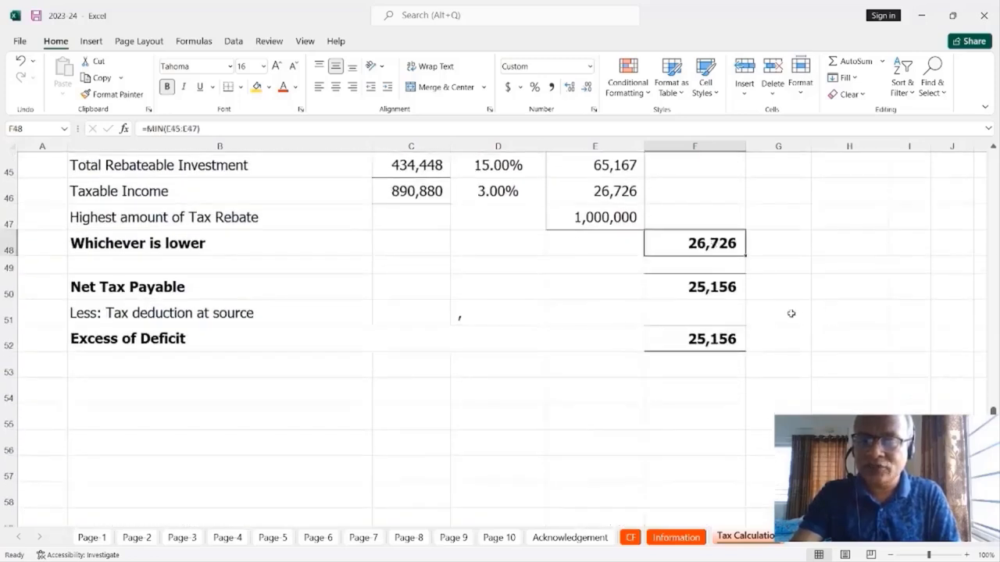
left_click(721, 295)
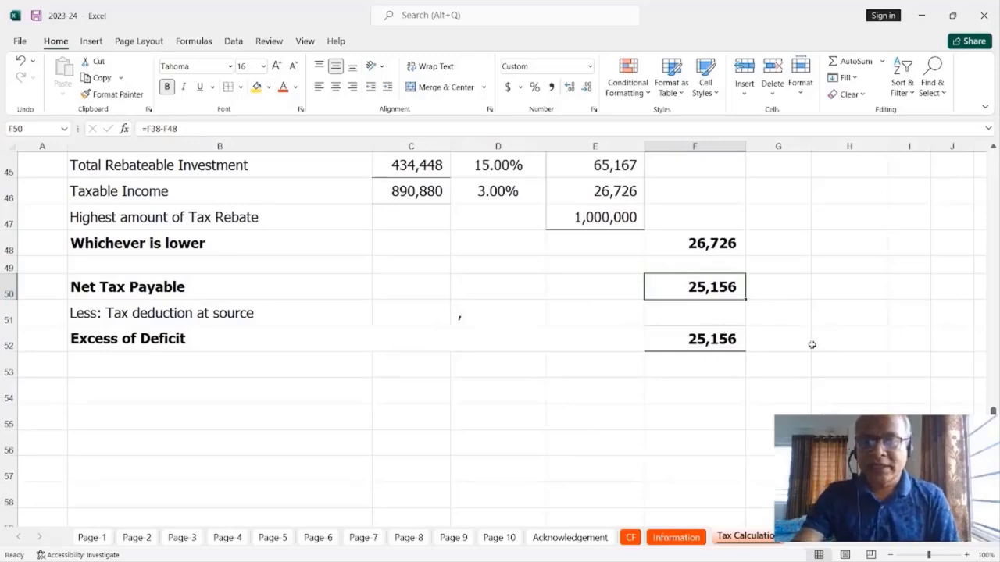
left_click(813, 345)
Fill the Tax deduction at source in F51 with the sum of source tax on salary and interest, =Information!D23+Information!D24.
left_click(711, 312)
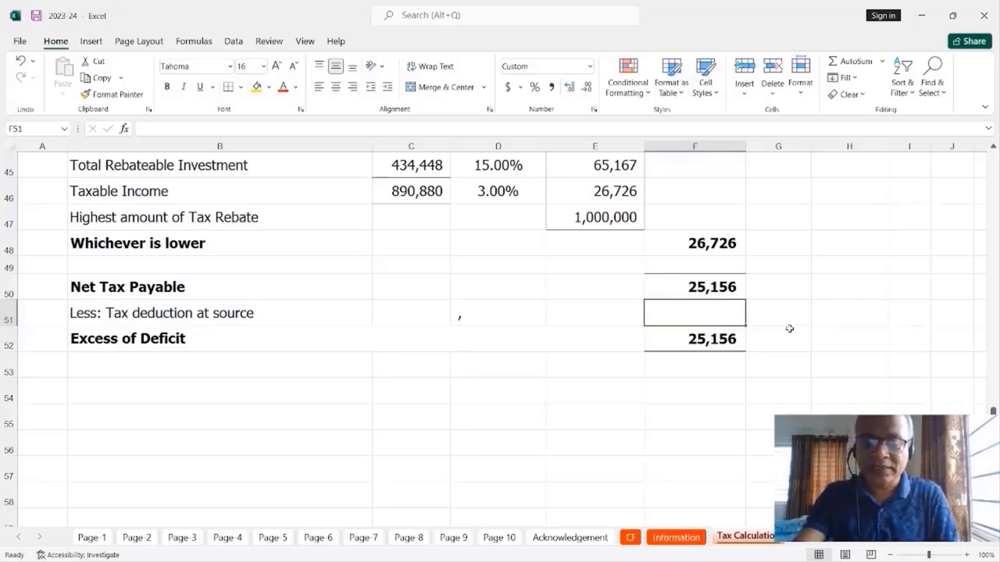
type("=")
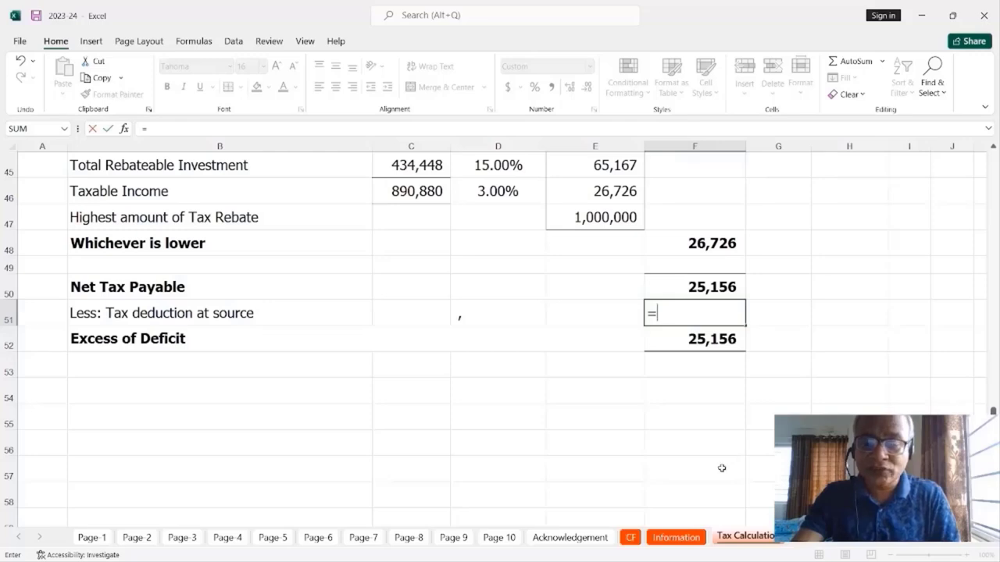
left_click(690, 539)
scroll(540, 341, "up", 3)
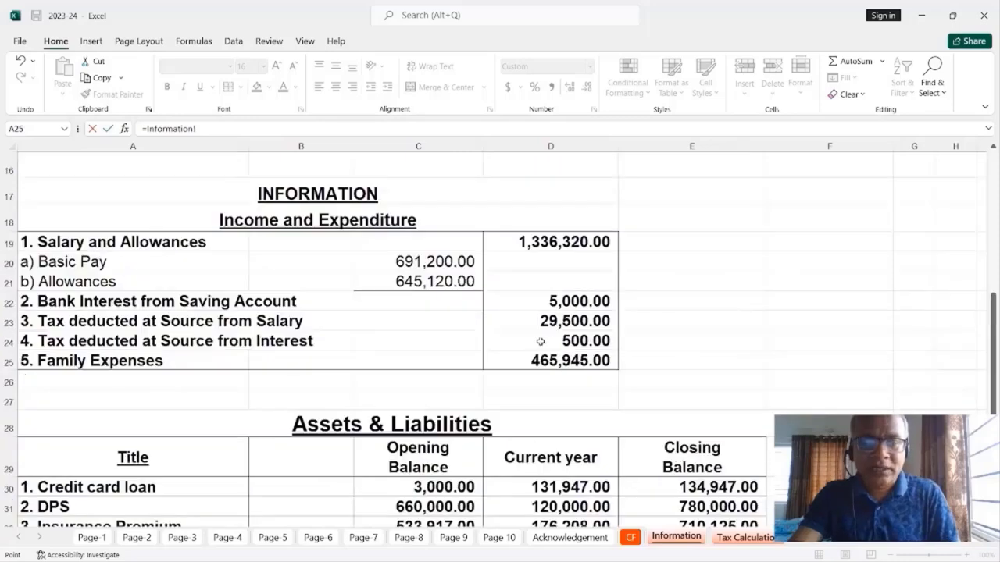
left_click(574, 322)
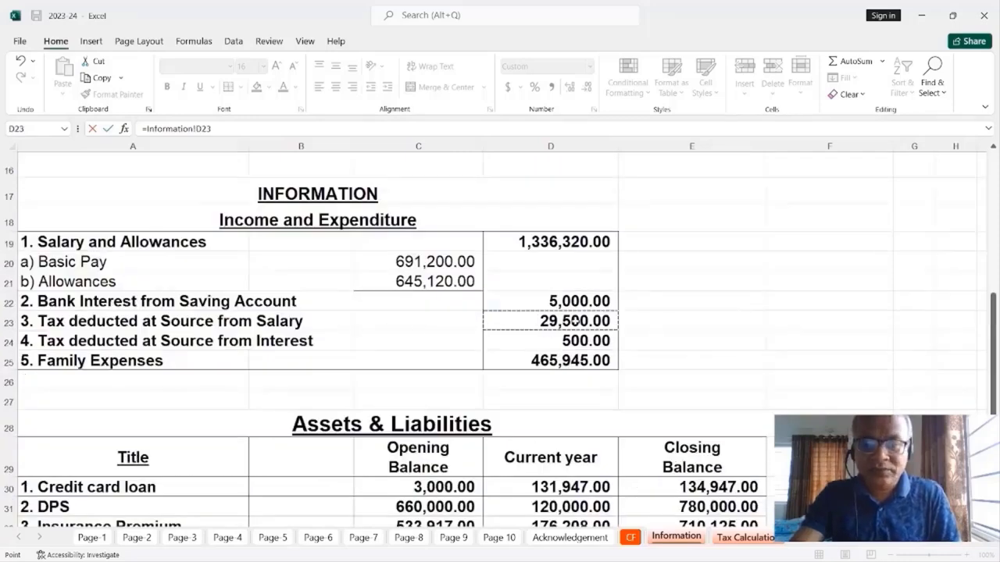
type("+")
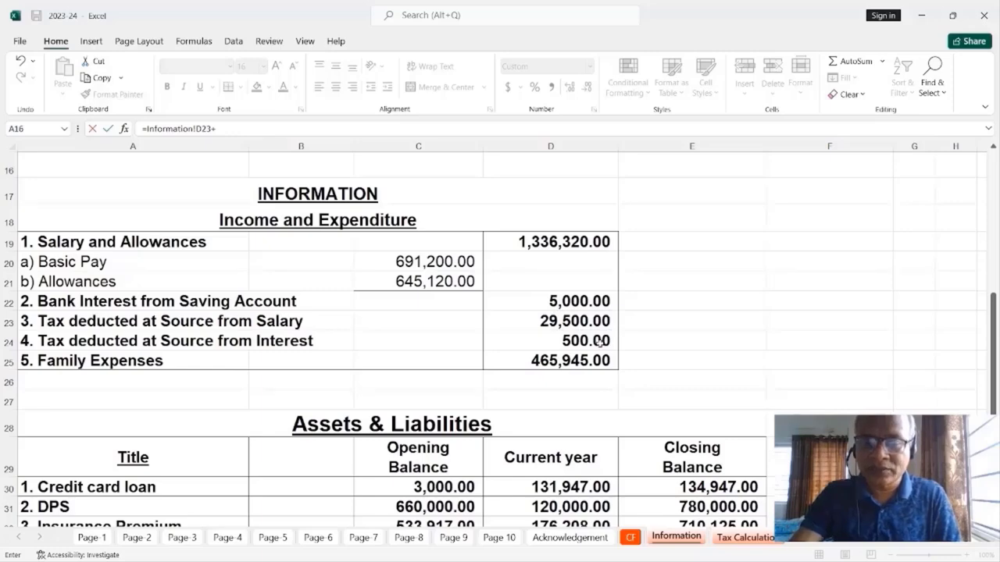
left_click(599, 342)
key("Return")
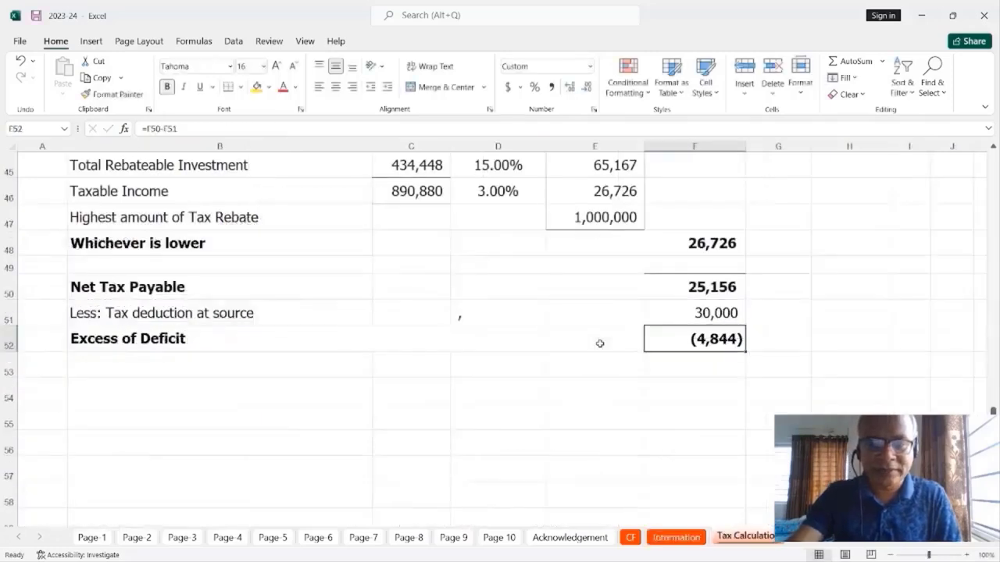
Check the Excess of Deficit formula in F52 and review the tax calculation from the income heads down to the final row.
left_click(832, 368)
left_click(718, 343)
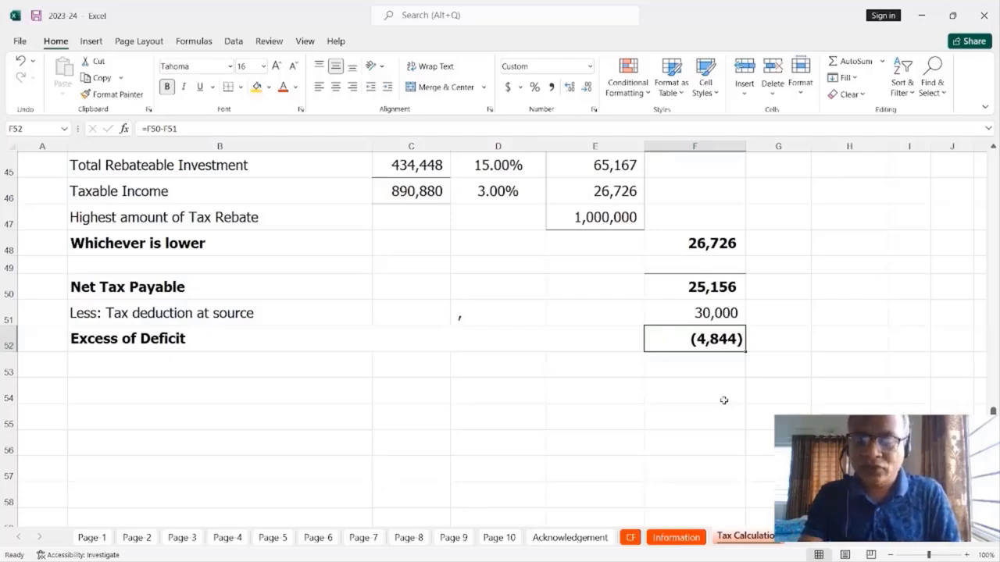
left_click(756, 434)
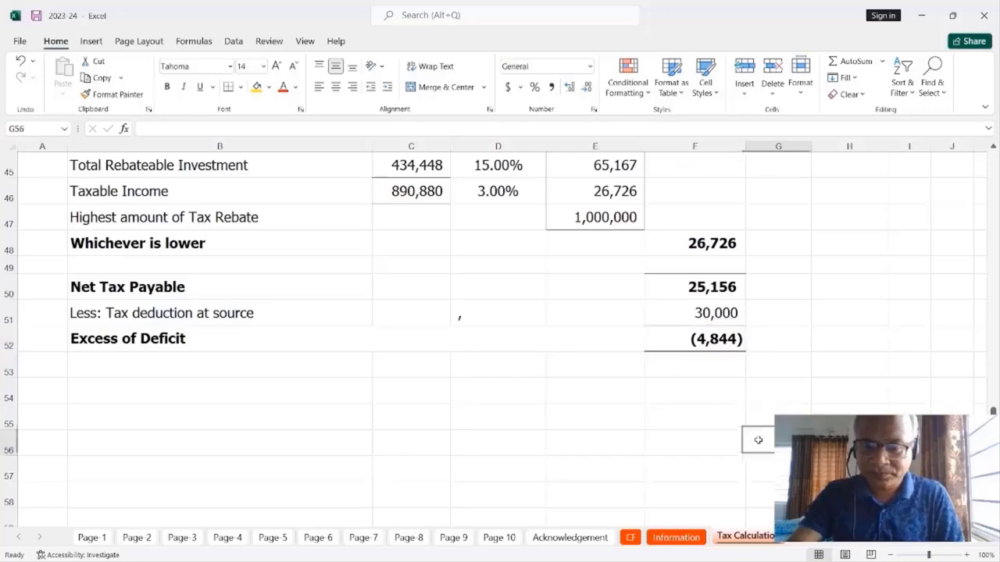
left_click(687, 414)
scroll(686, 410, "up", 9)
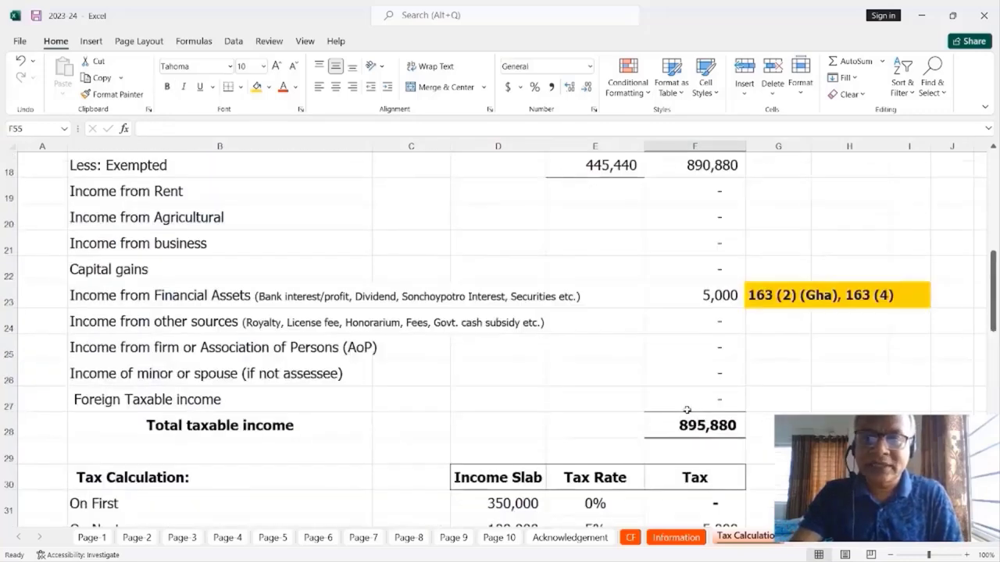
scroll(687, 409, "up", 3)
scroll(687, 409, "down", 8)
scroll(686, 410, "up", 6)
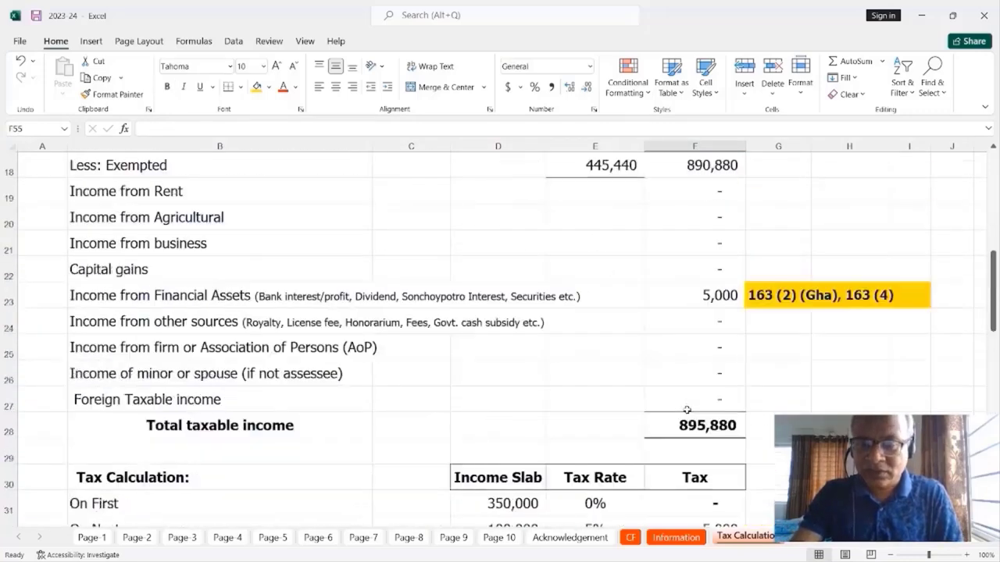
scroll(686, 409, "down", 10)
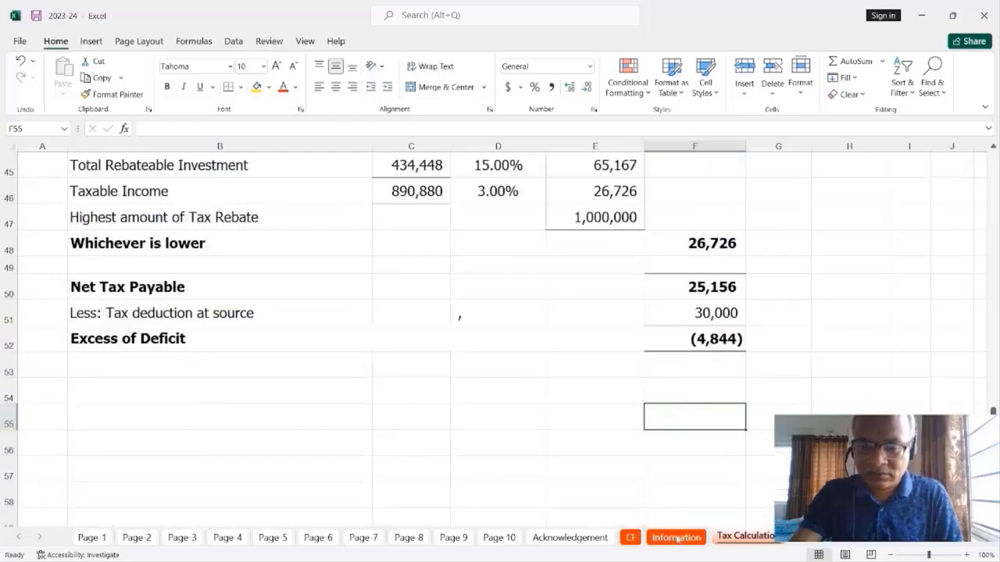
Review the cash flow statement on the CF sheet from the opening balance down to Cash in Hand.
left_click(630, 537)
scroll(697, 400, "up", 5)
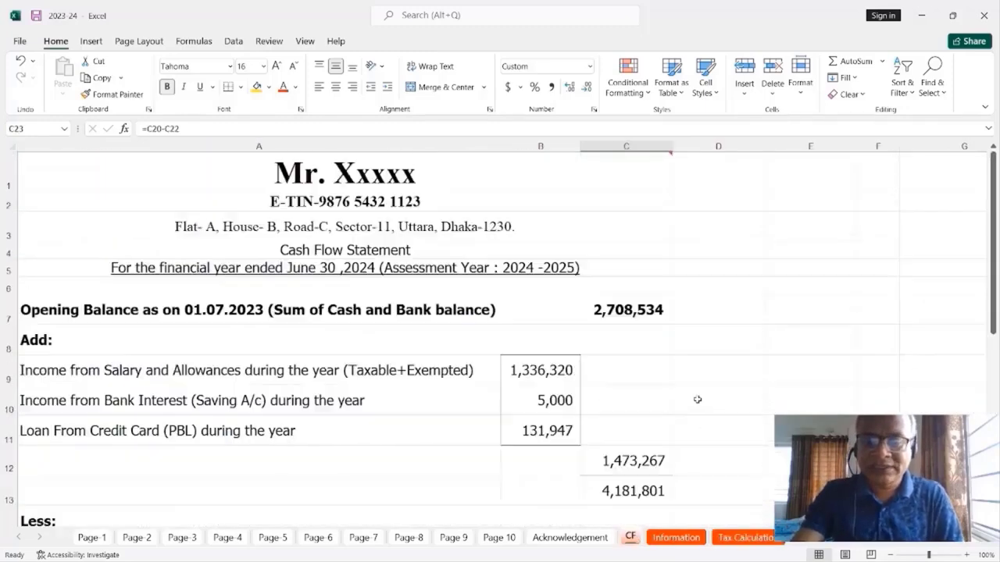
scroll(697, 399, "down", 7)
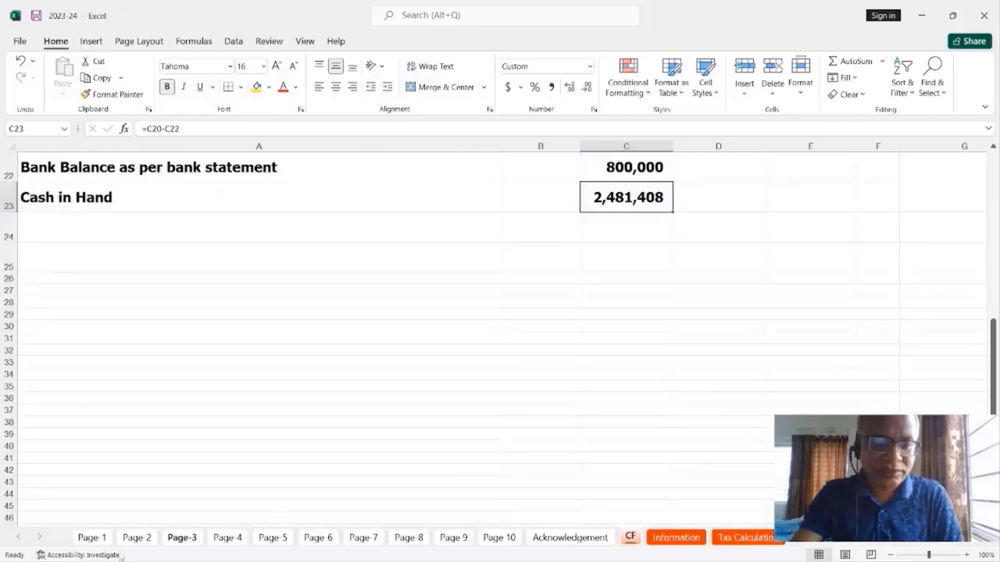
Review the identity fields on Page-1: taxpayer's name, National ID, TIN, circle, tax zone and assessment year.
left_click(90, 539)
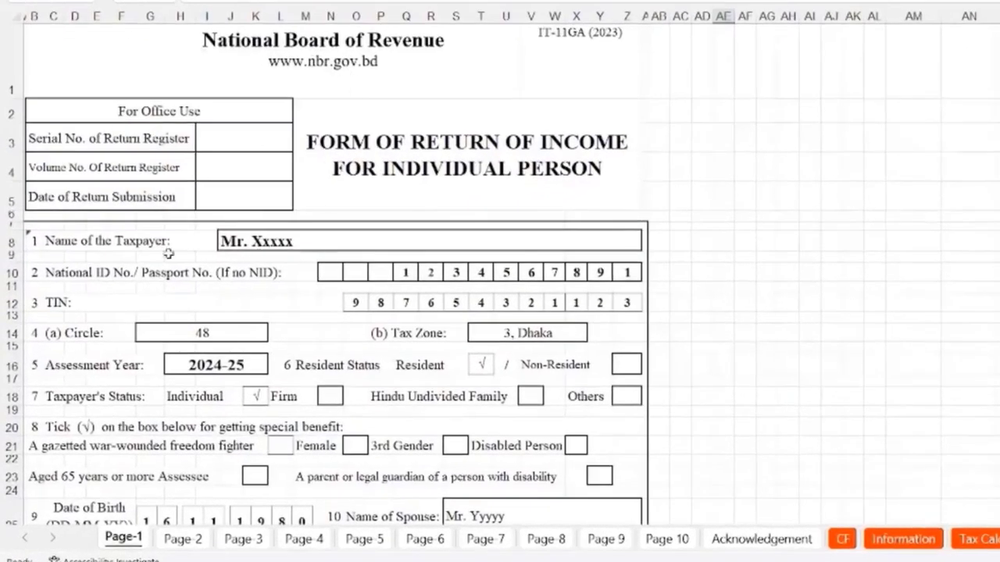
scroll(234, 240, "down", 1)
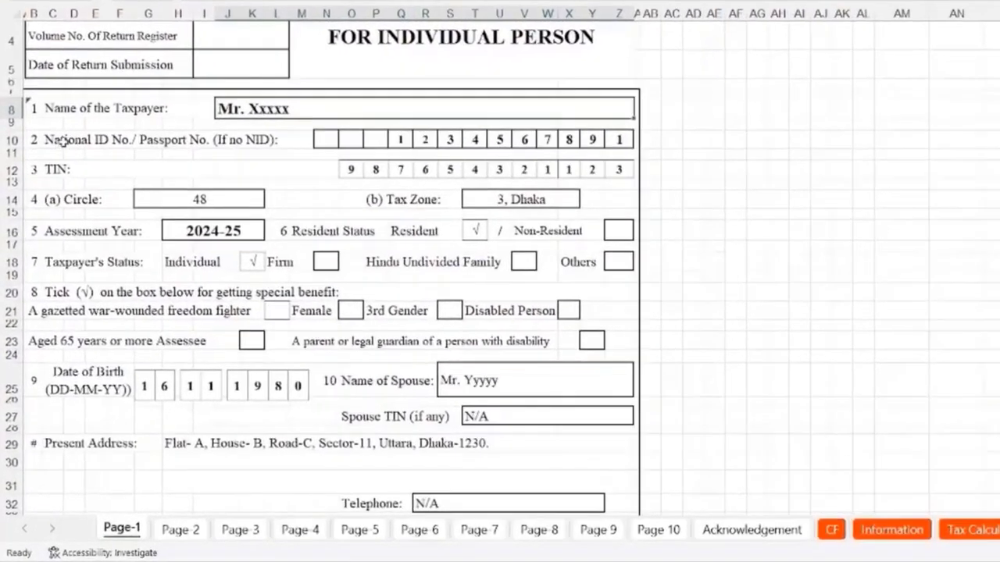
left_click(106, 160)
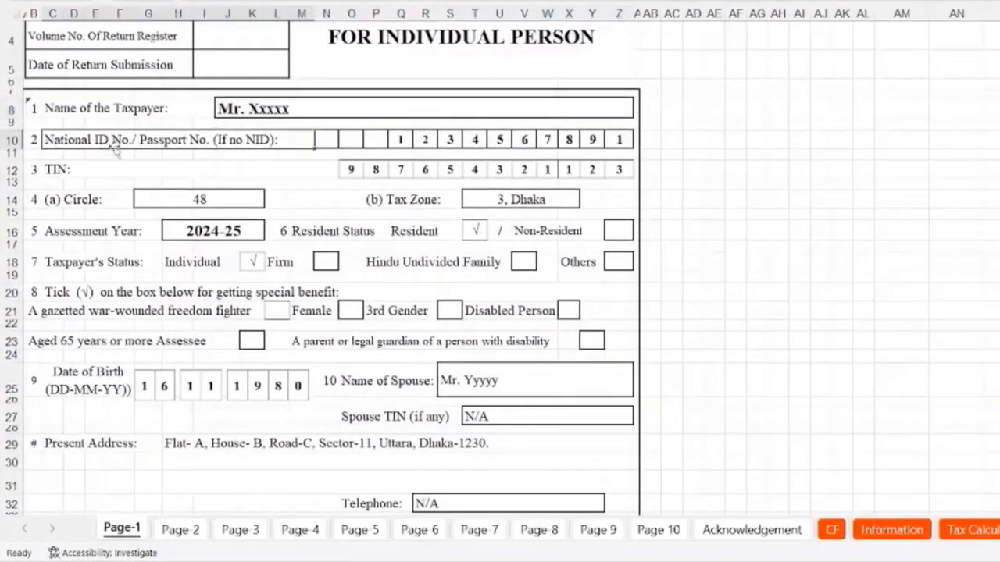
left_click(376, 161)
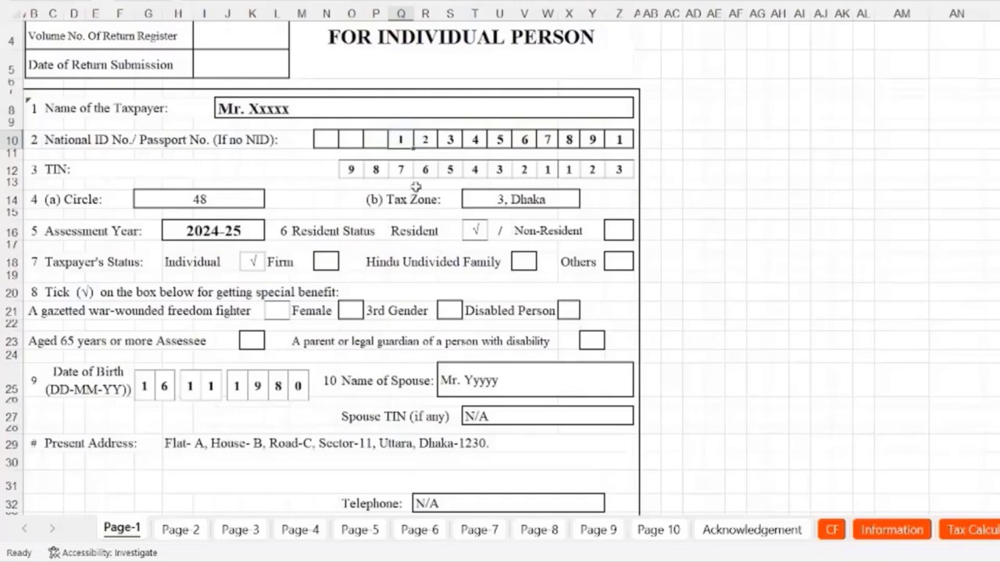
left_click(422, 170)
left_click(178, 203)
left_click(535, 206)
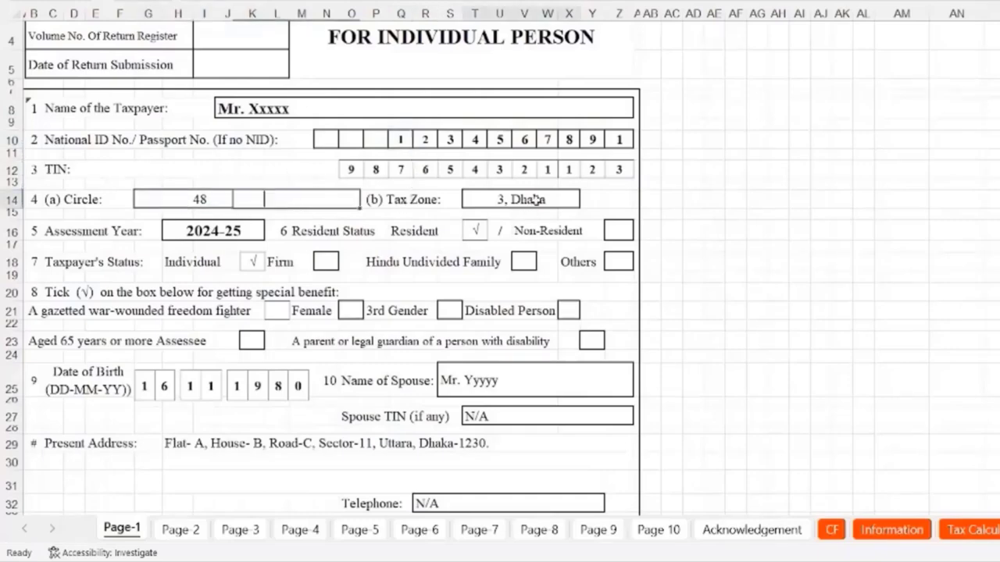
left_click(202, 233)
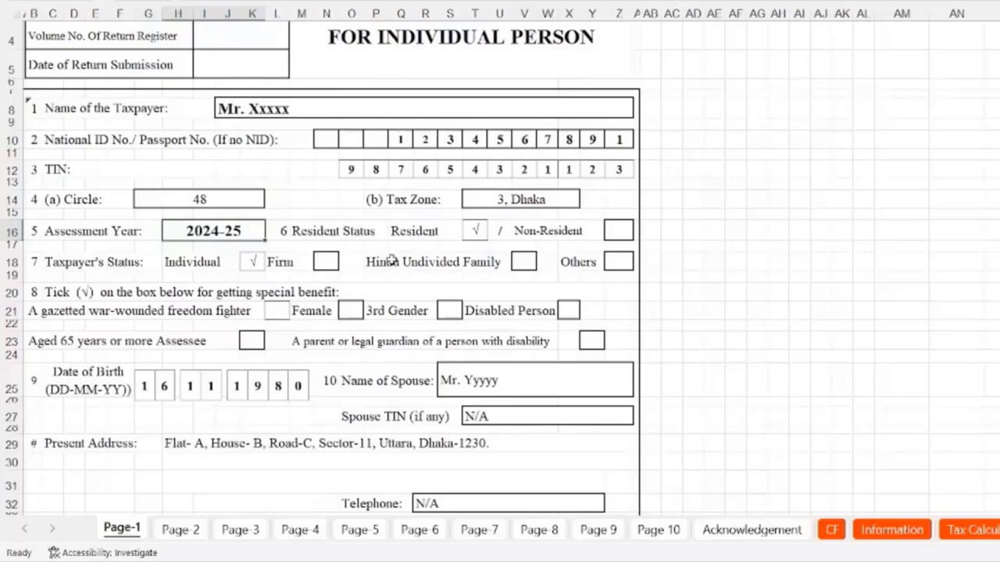
Check the resident status and taxpayer's status ticks on Page-1, along with the special benefit boxes.
scroll(388, 259, "down", 1)
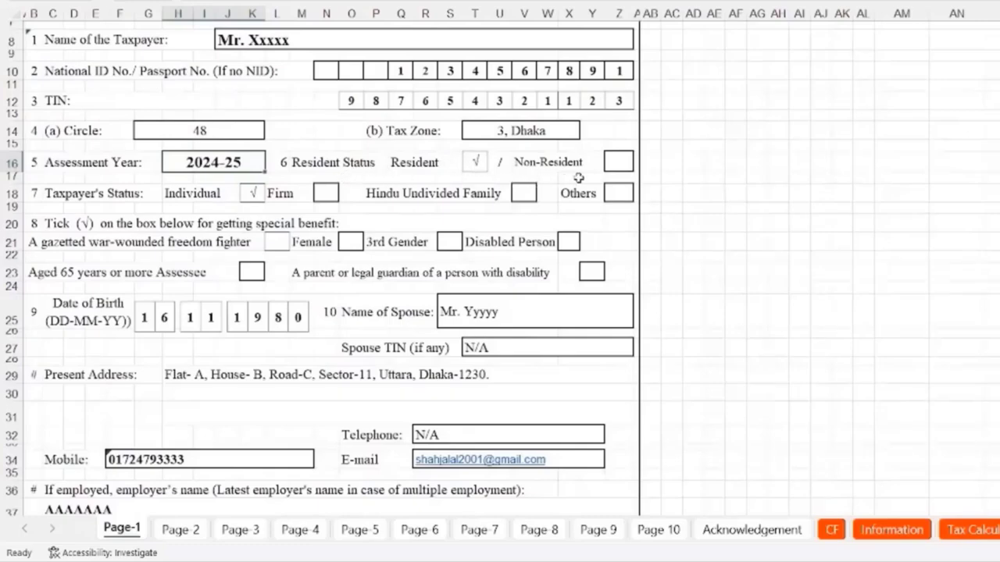
left_click(474, 164)
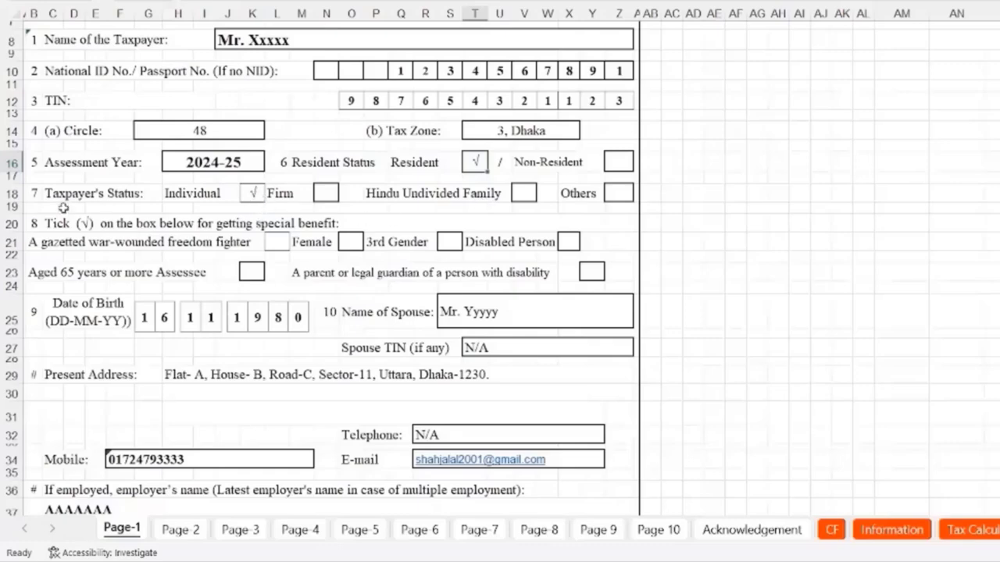
left_click(253, 194)
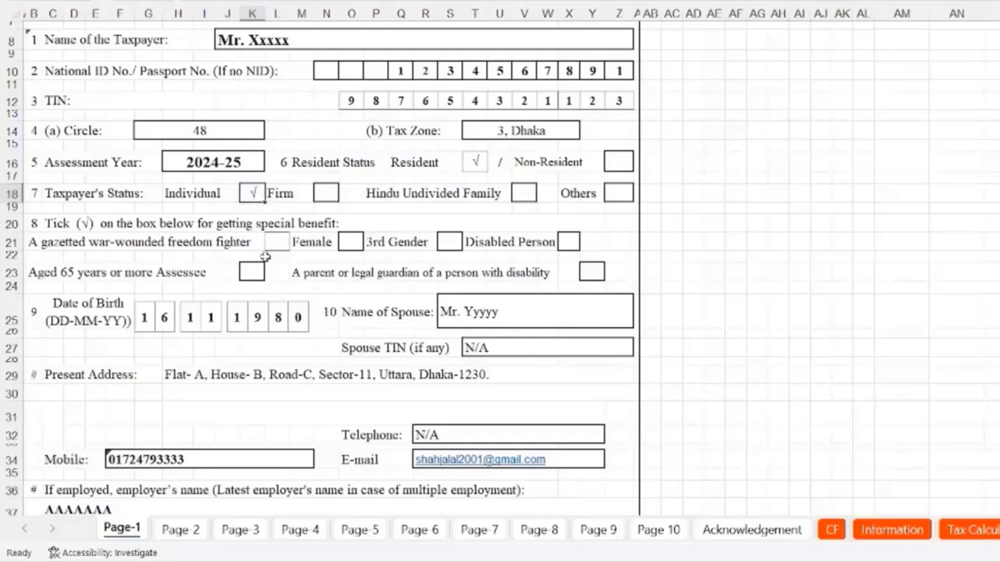
scroll(362, 297, "down", 2)
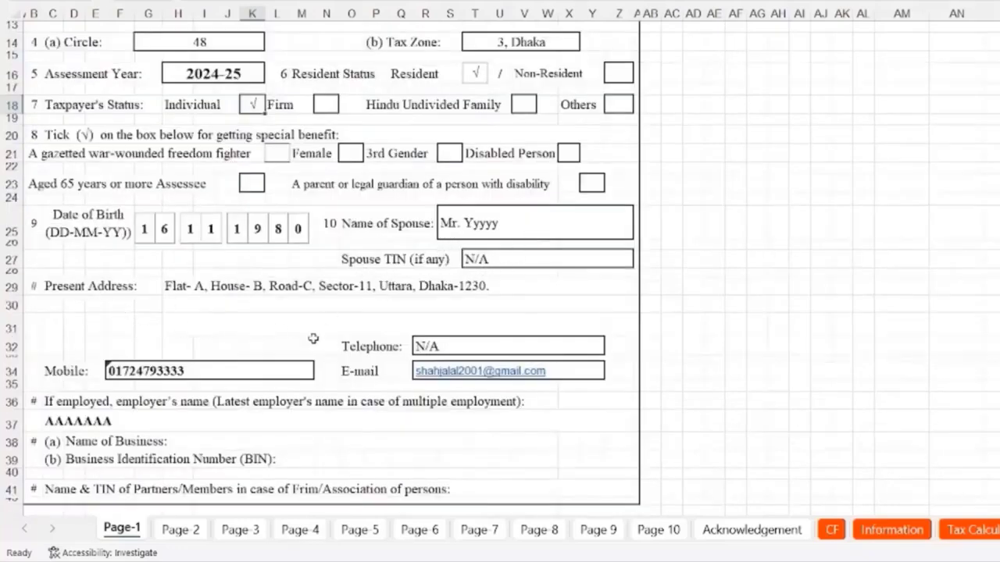
scroll(379, 338, "down", 1)
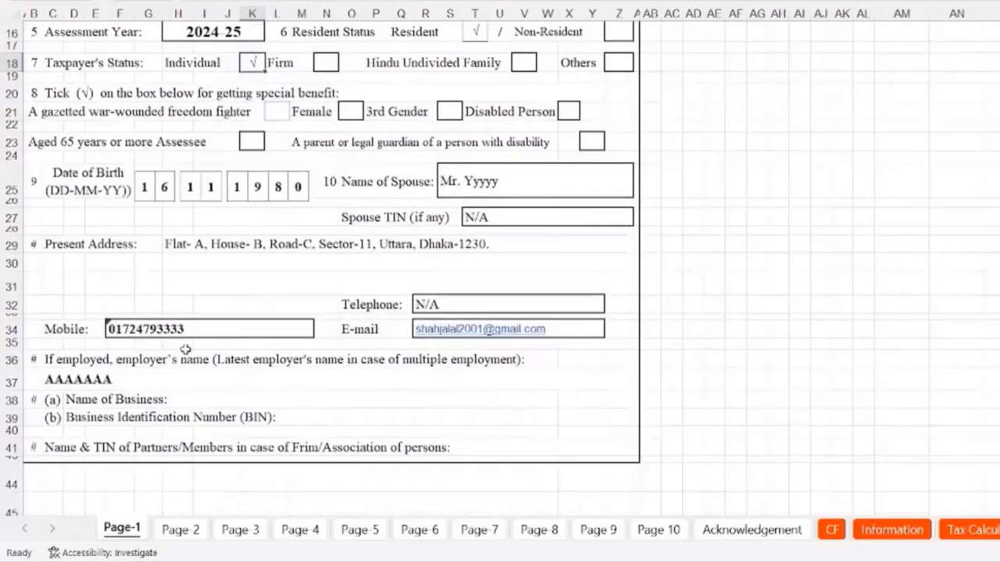
Review the mobile, e-mail and employer's name fields in the lower part of Page-1.
left_click(170, 329)
scroll(367, 368, "down", 1)
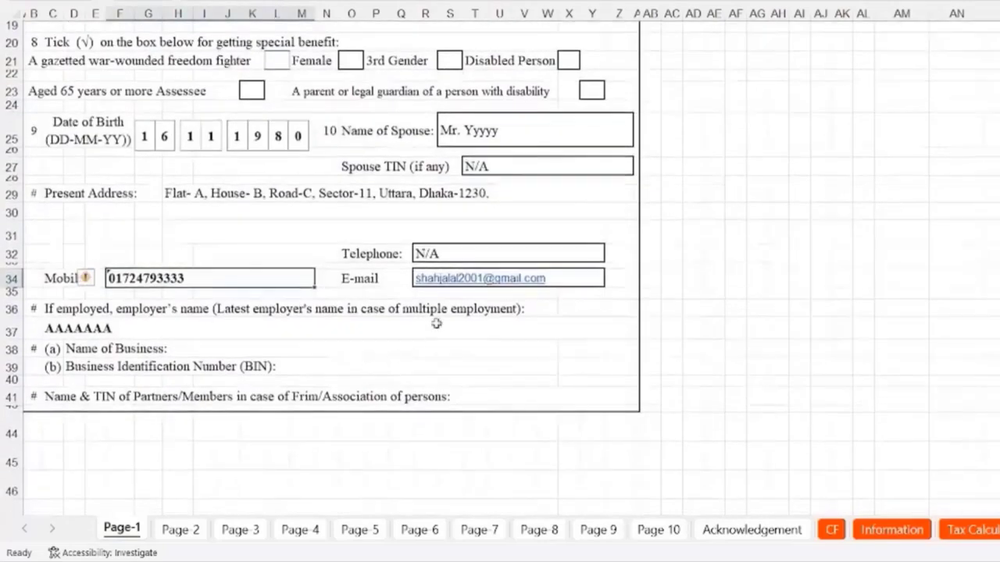
left_click(545, 283)
scroll(598, 342, "down", 2)
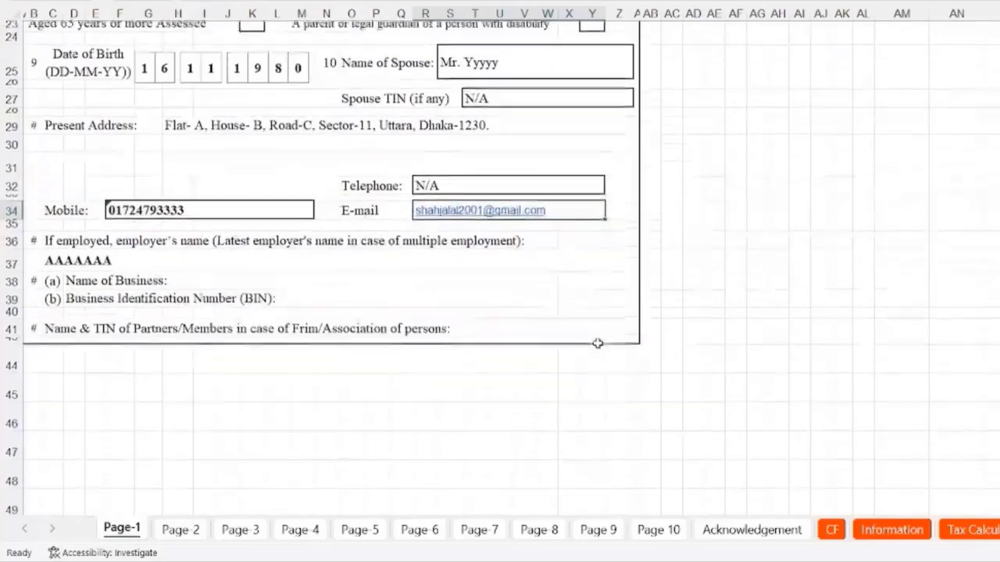
left_click(90, 239)
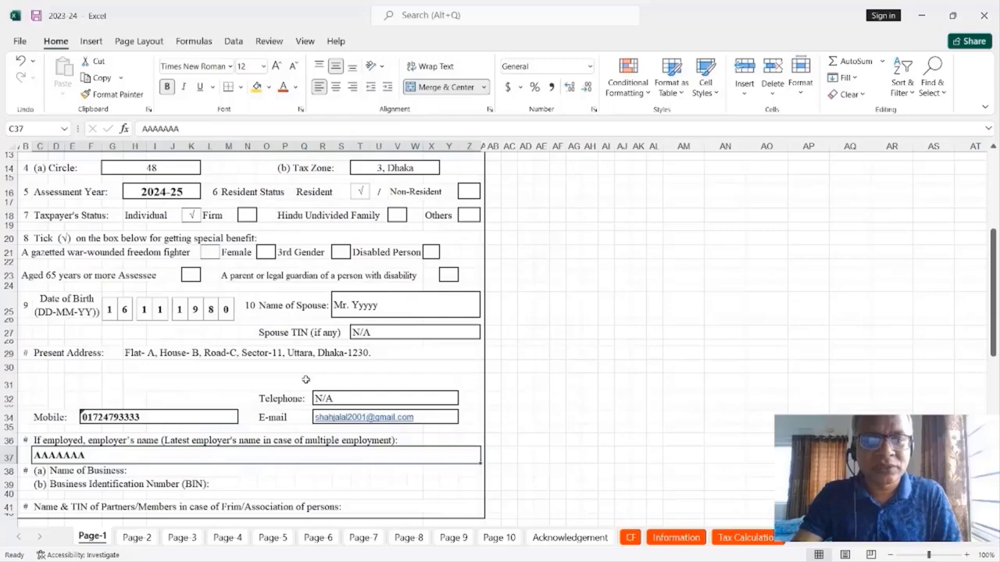
scroll(305, 380, "up", 5)
scroll(306, 380, "down", 5)
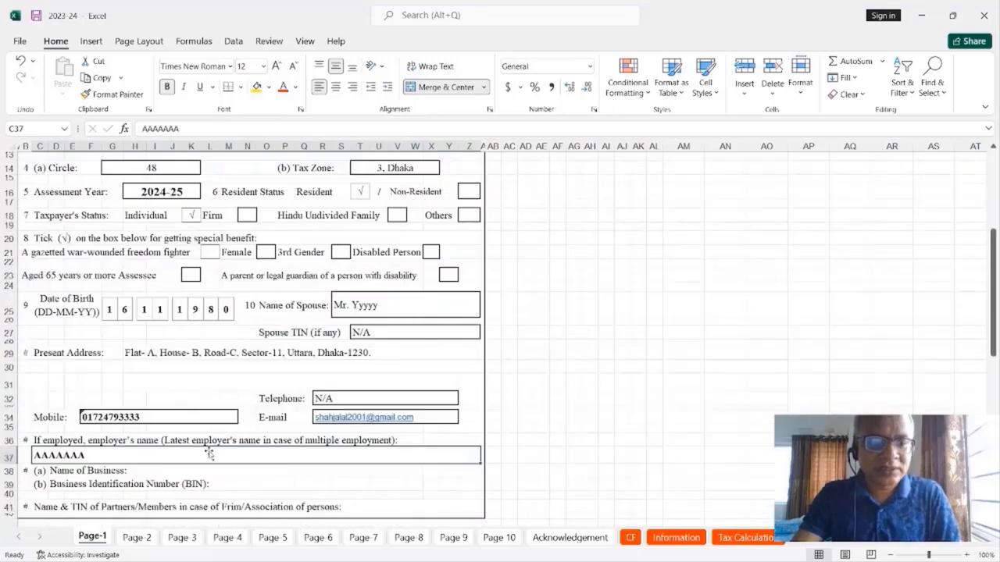
Fill Income from Salaries in M6 of Page-2 with the net salary income, ='Tax Calculation'!F18.
left_click(134, 538)
scroll(307, 377, "up", 10)
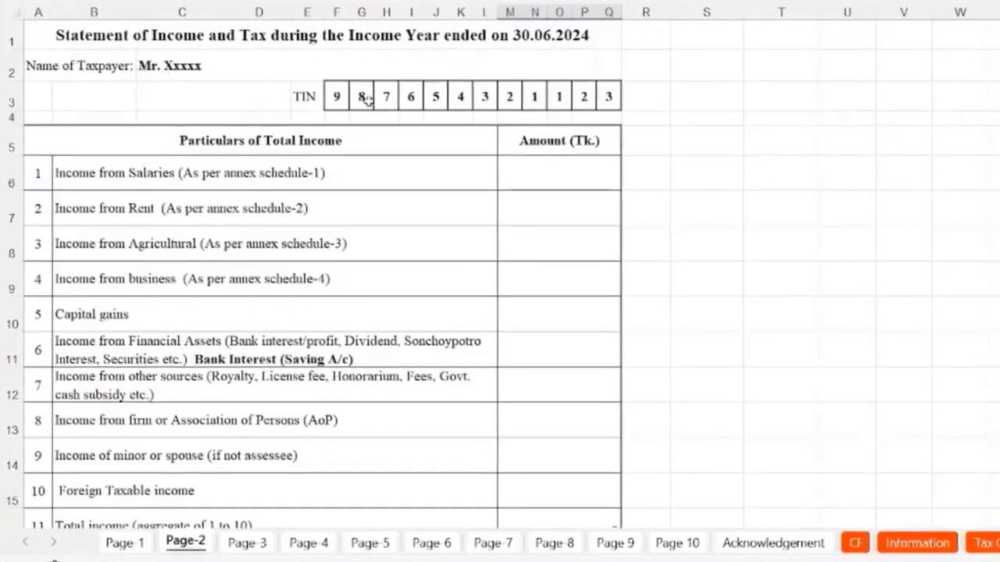
left_click(176, 170)
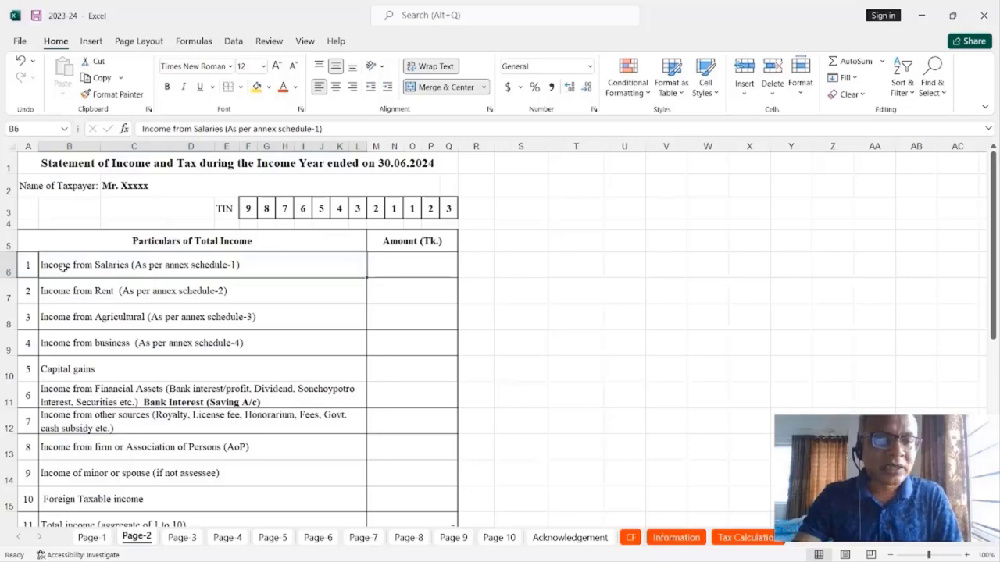
left_click(428, 263)
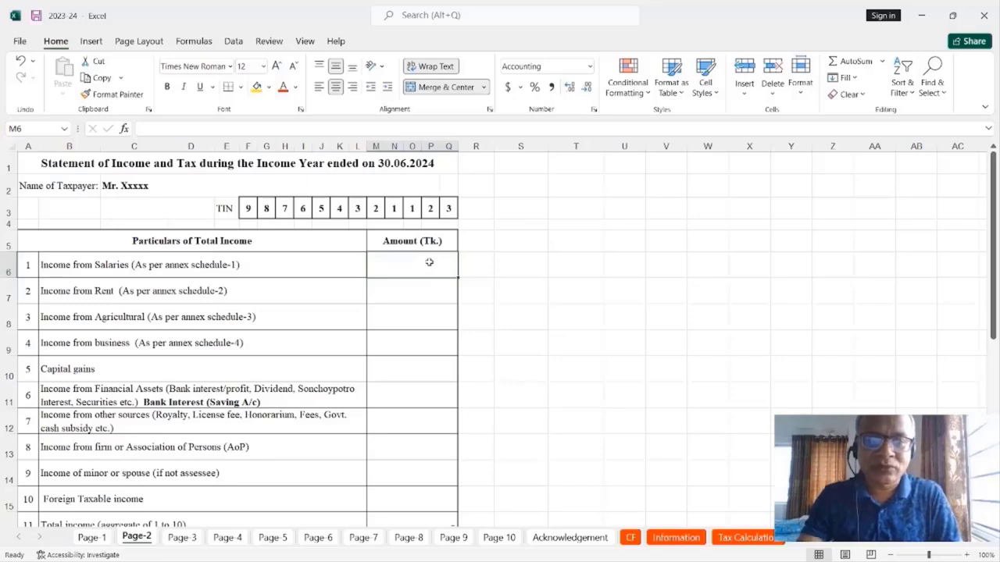
type("=")
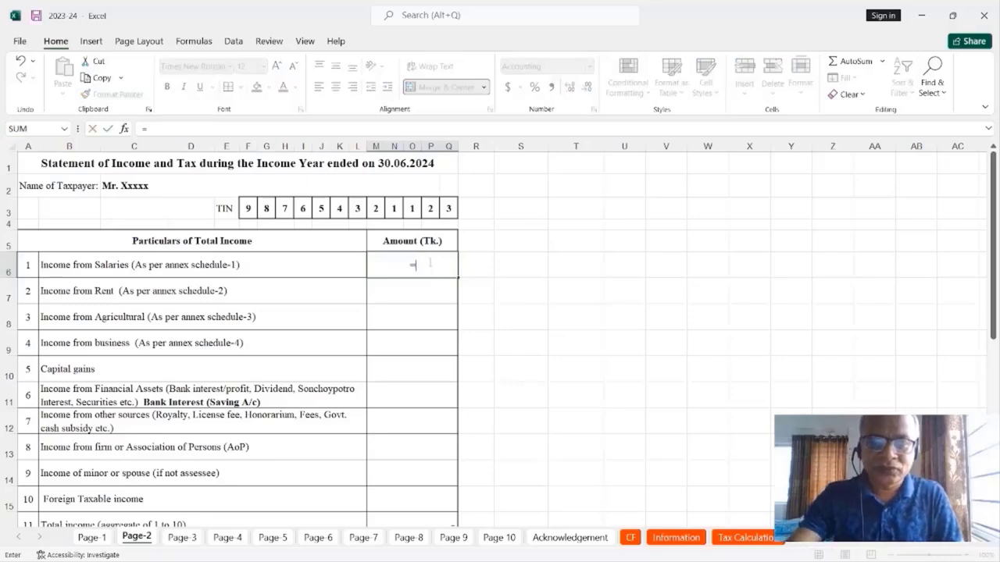
left_click(741, 538)
scroll(743, 358, "up", 5)
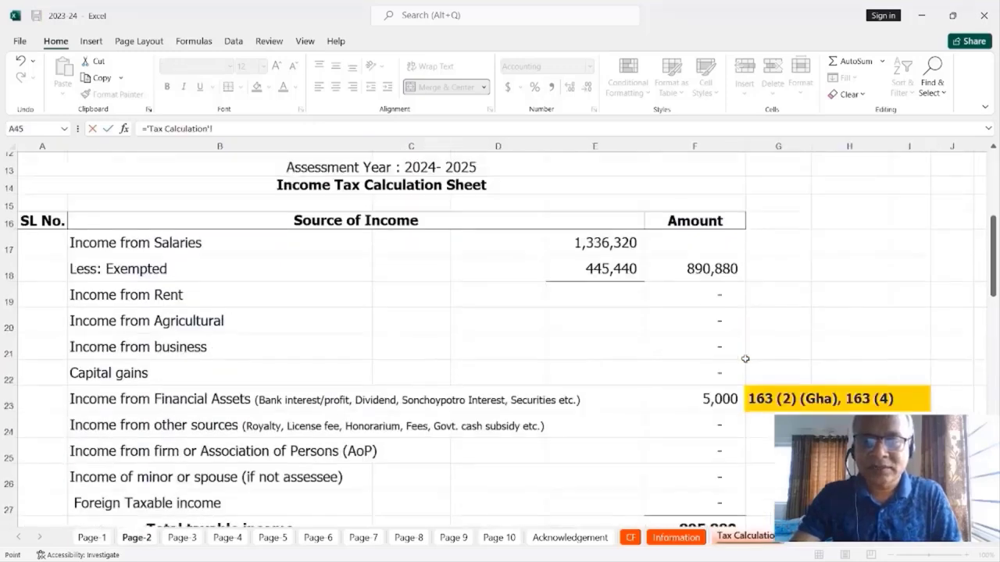
left_click(724, 277)
key("Return")
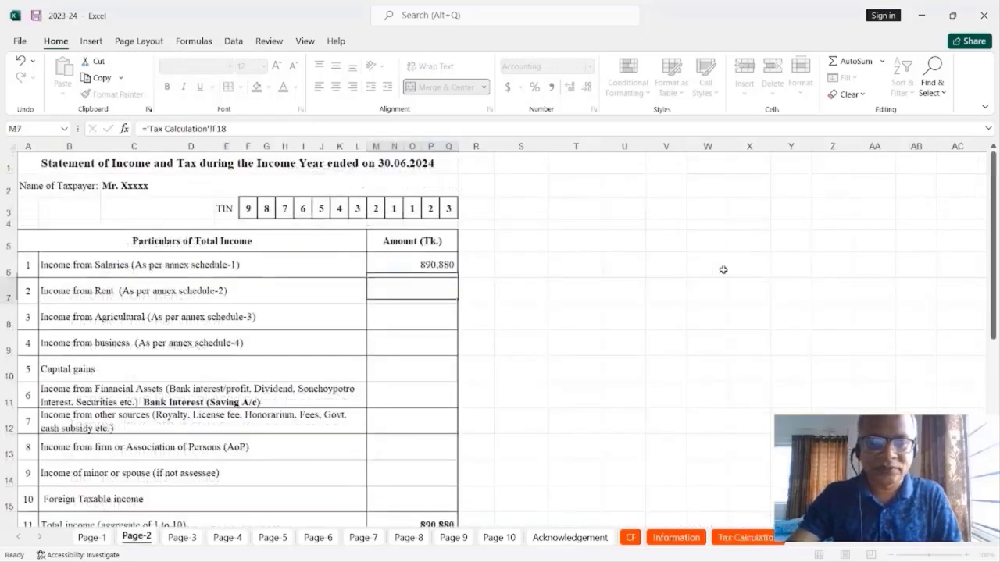
Go through the rent, agricultural, business and capital gains rows, and fill Income from Financial Assets in M11 with ='Tax Calculation'!F23.
left_click(104, 289)
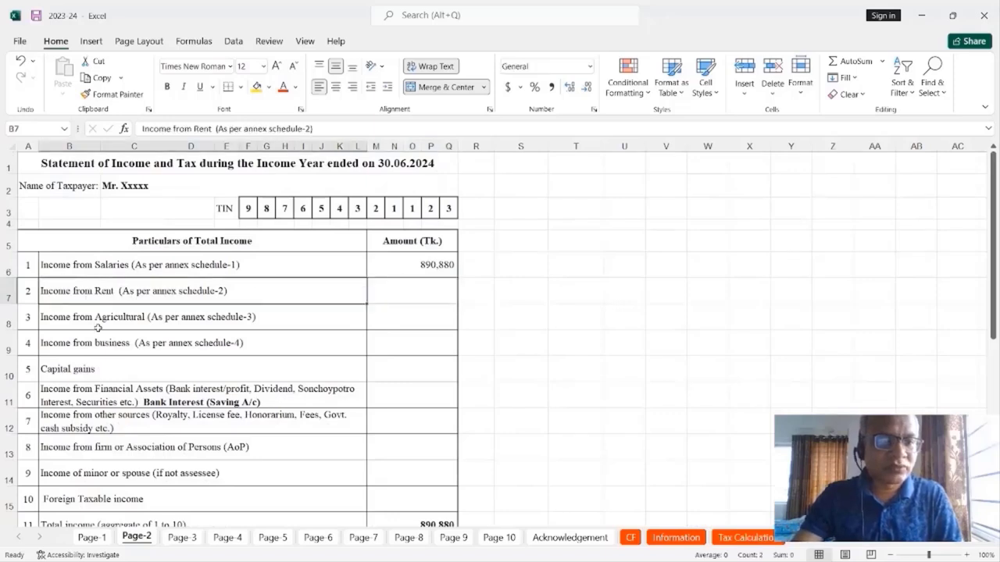
left_click(104, 329)
left_click(121, 356)
left_click(115, 370)
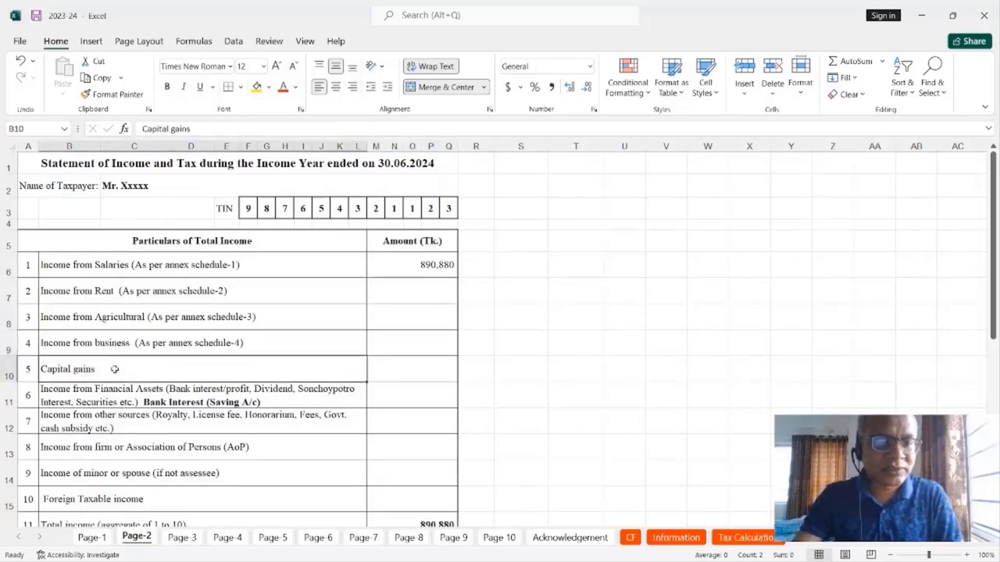
left_click(130, 397)
left_click(422, 396)
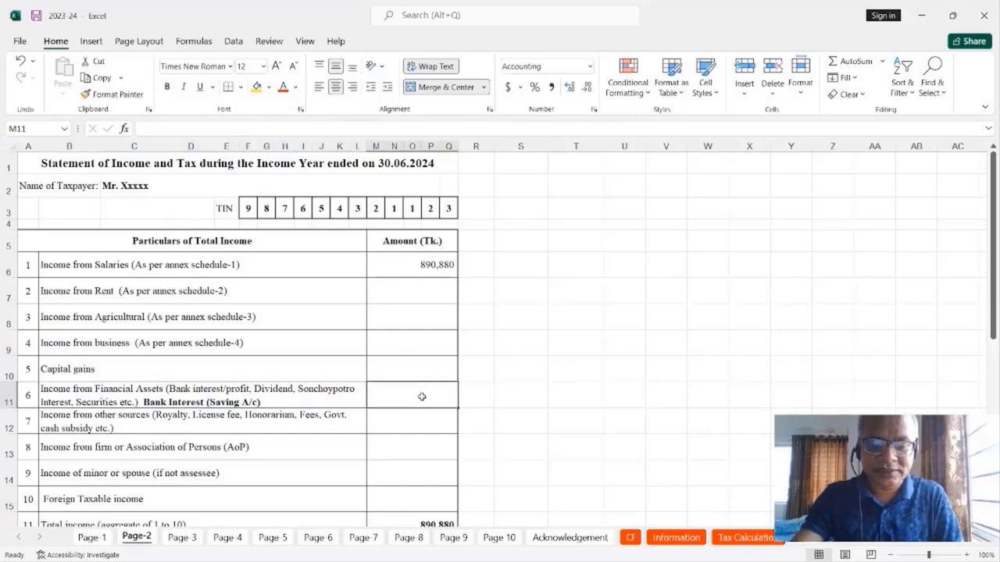
type("=")
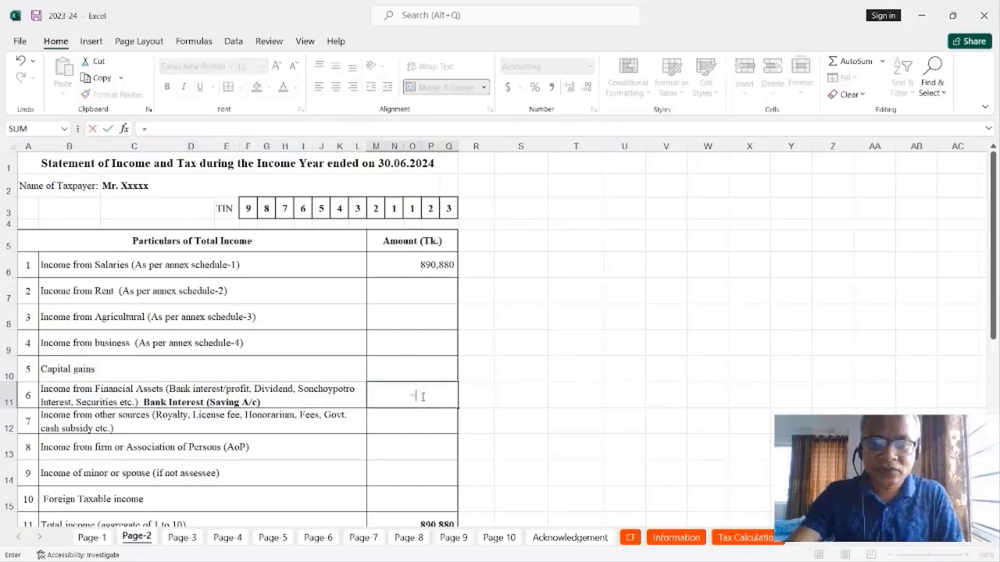
left_click(742, 537)
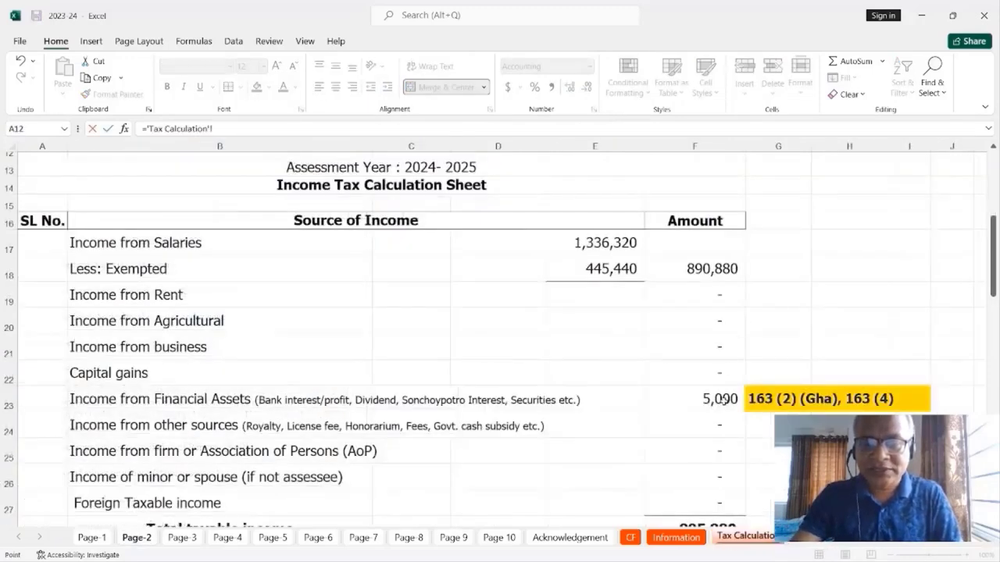
left_click(725, 399)
key("Return")
Check the Total income formula in M16 against the income rows above it.
scroll(725, 400, "down", 1)
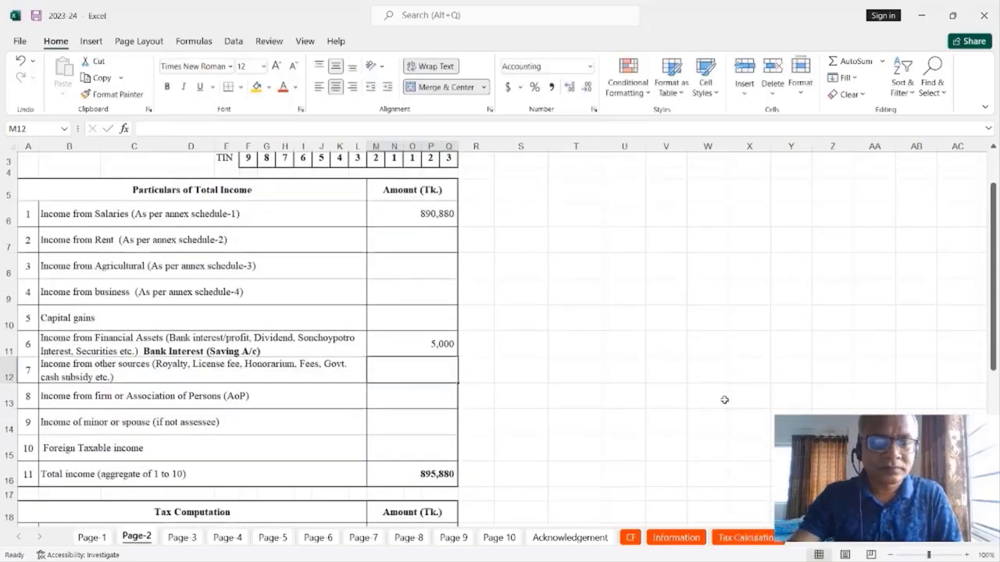
scroll(722, 395, "down", 2)
left_click(442, 325)
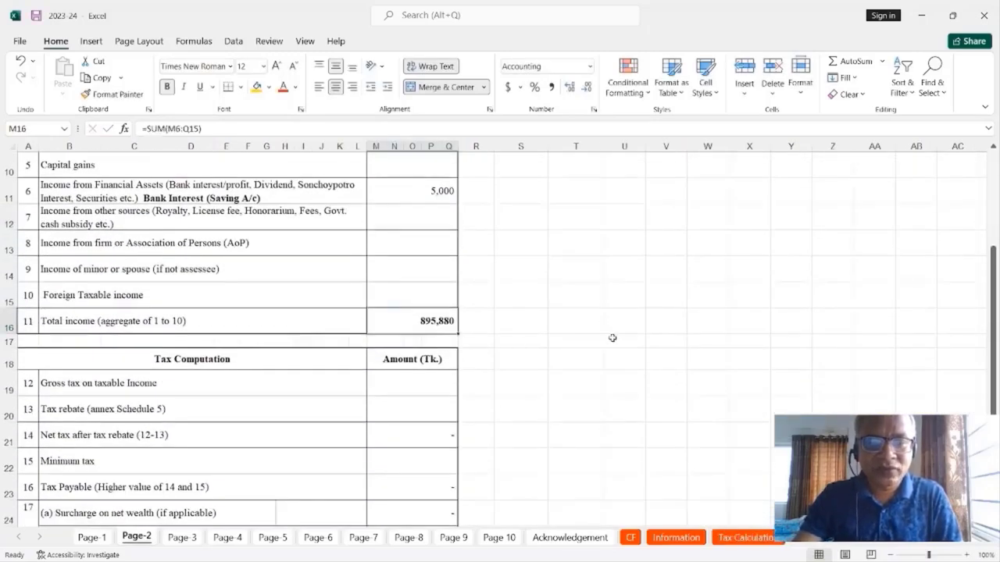
scroll(612, 337, "up", 3)
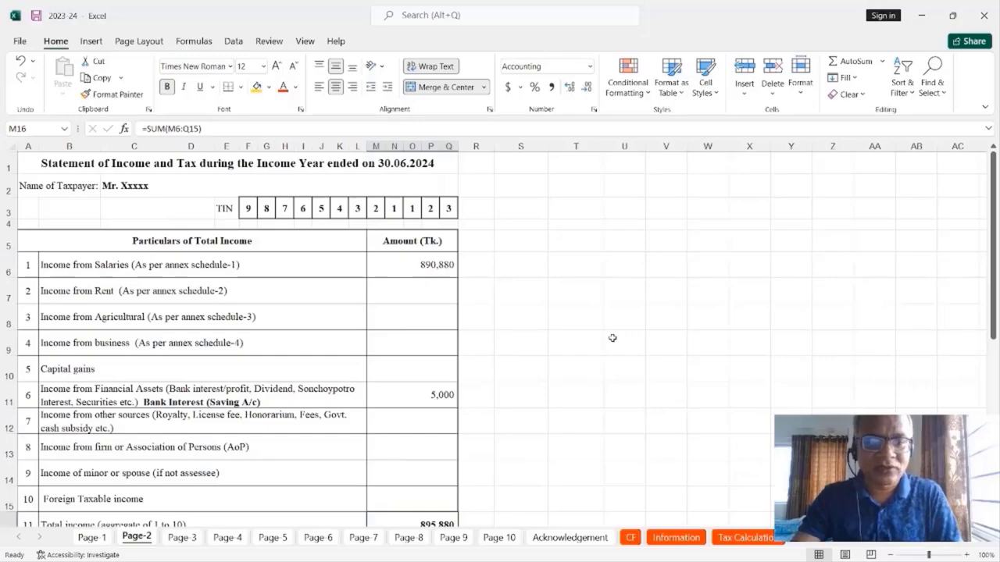
Fill Gross tax on taxable Income in M19 with the Tax Leviable on Total Income, ='Tax Calculation'!F38.
scroll(613, 337, "down", 4)
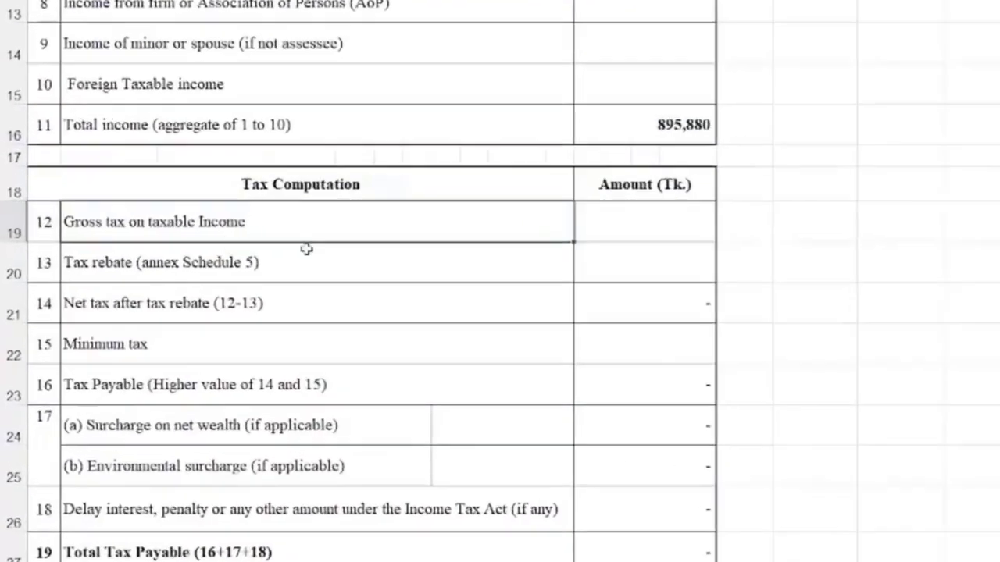
left_click(387, 306)
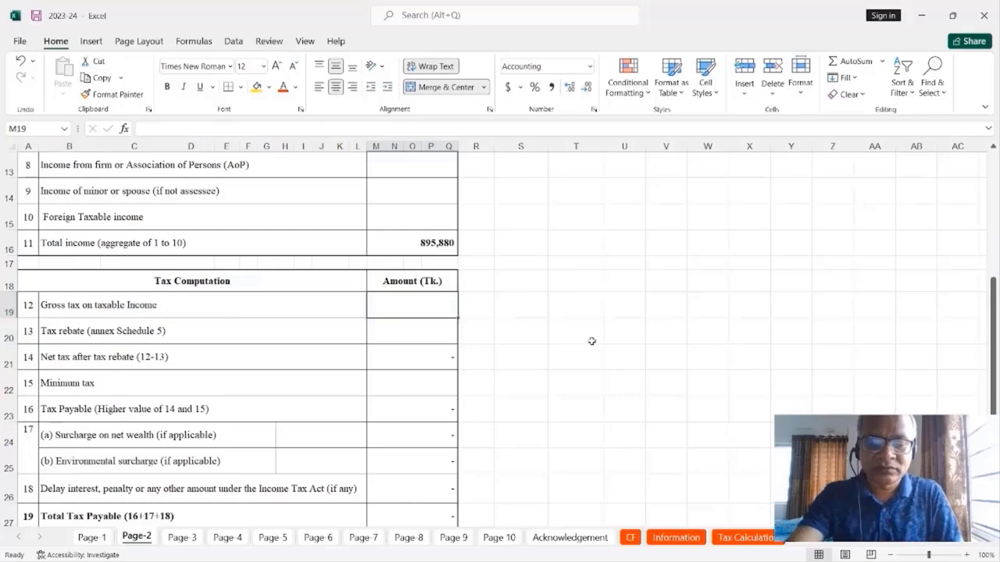
type("=")
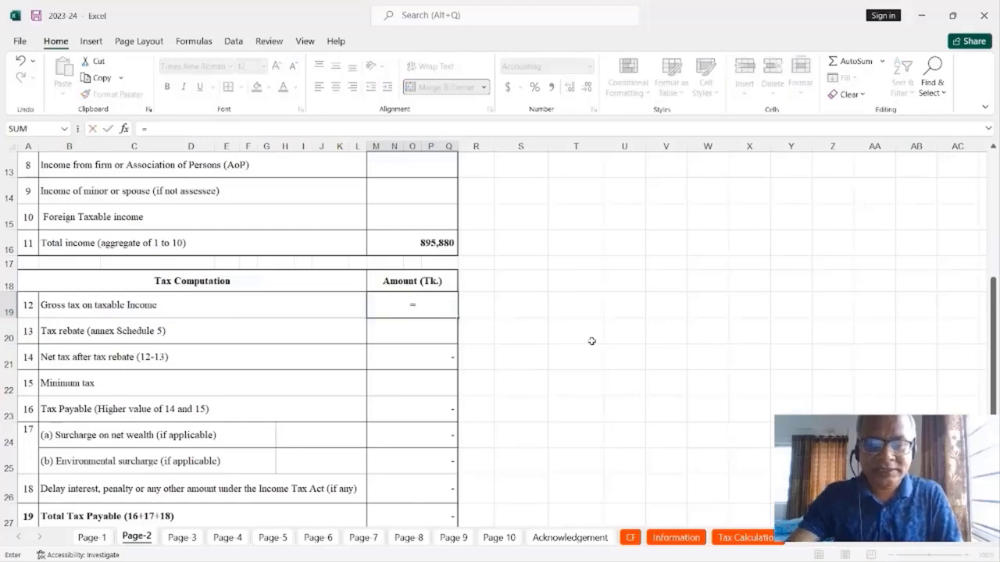
left_click(742, 538)
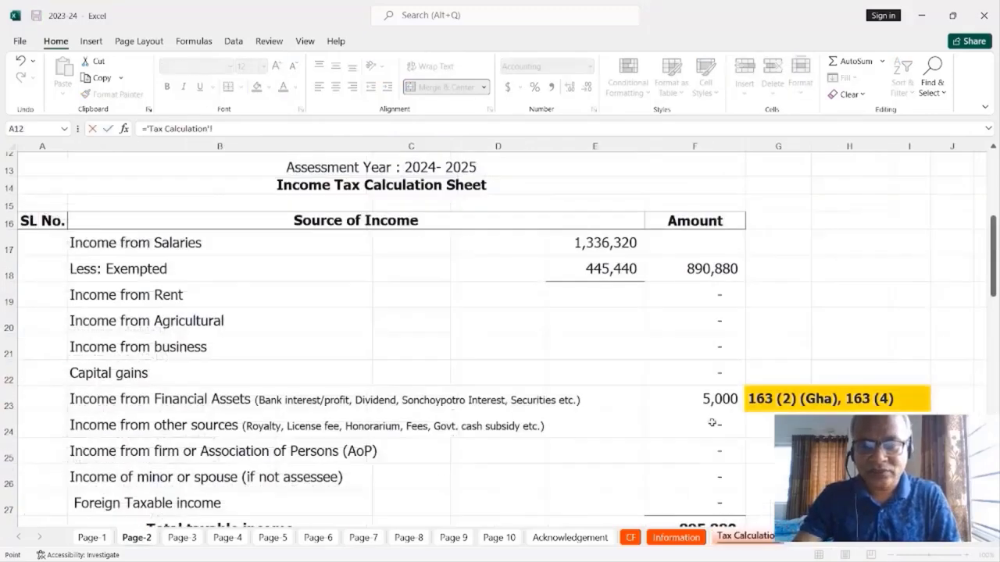
scroll(713, 419, "down", 3)
scroll(713, 419, "down", 2)
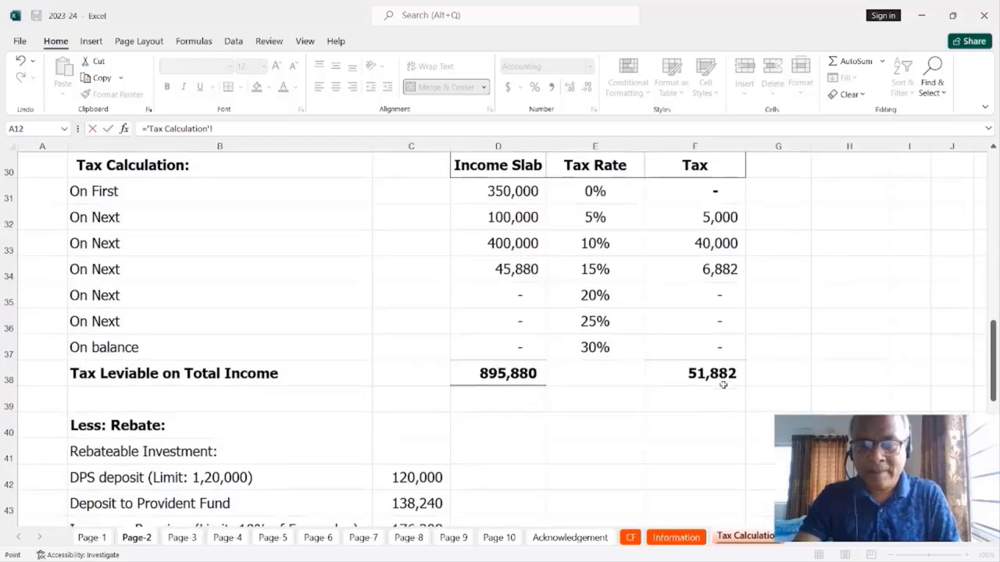
left_click(718, 373)
key("Return")
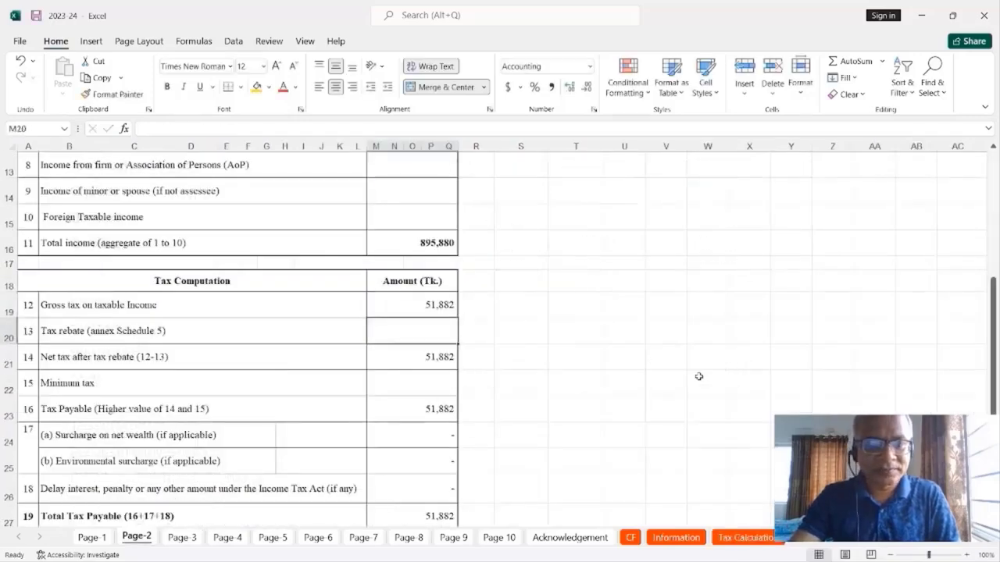
Fill Tax rebate in M20 of Page-2 with the lowest rebate amount, ='Tax Calculation'!F48.
scroll(703, 371, "down", 1)
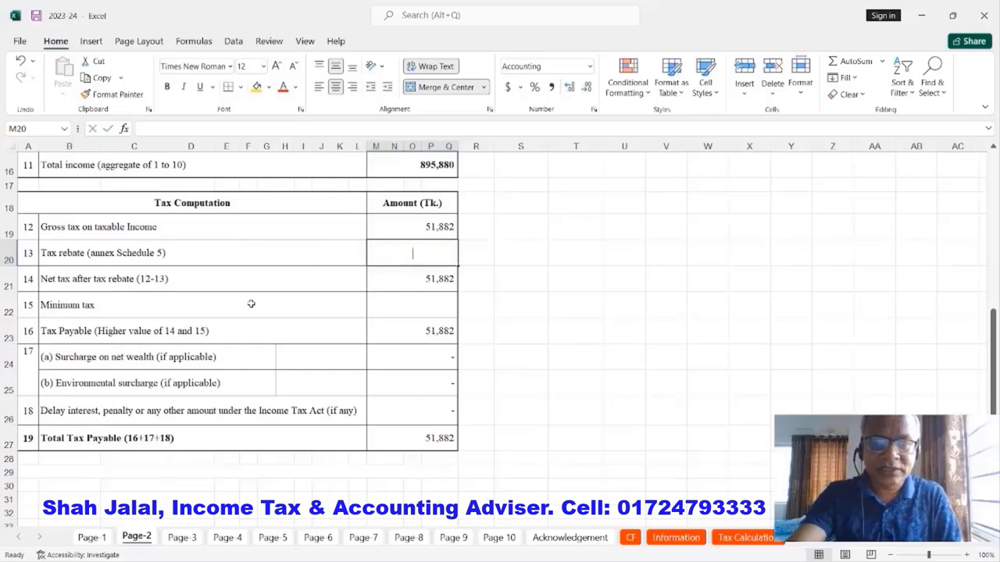
type("=")
left_click(744, 538)
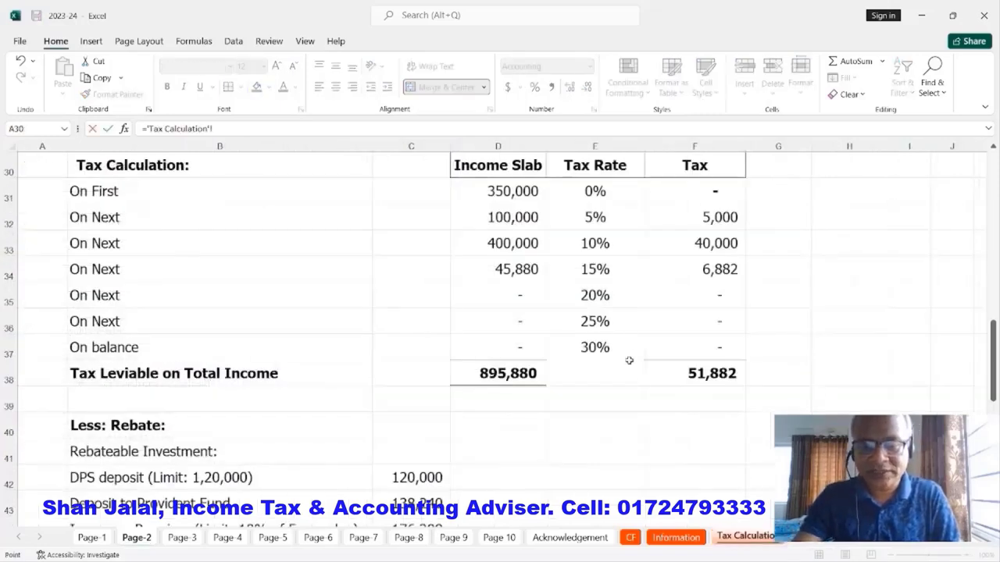
scroll(630, 359, "down", 3)
scroll(629, 359, "down", 1)
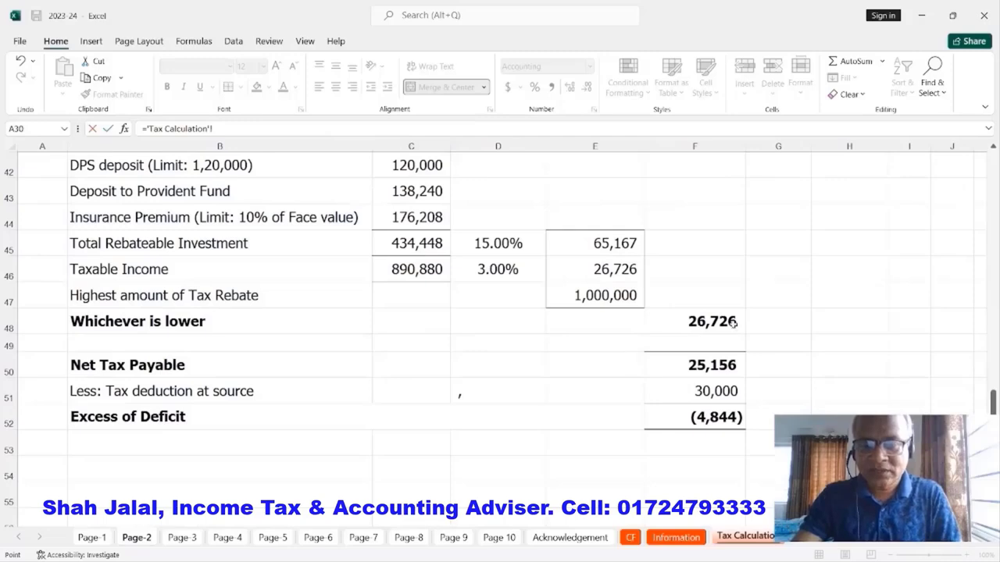
left_click(698, 328)
key("Return")
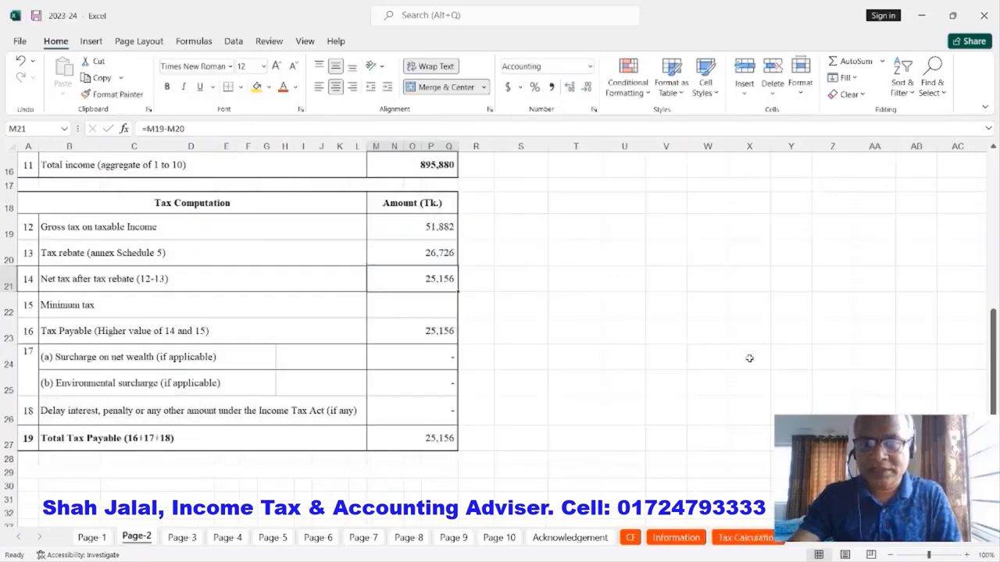
Check the Total Tax Payable formula in M27 and the net wealth and environmental surcharge rows above it.
scroll(672, 353, "down", 2)
left_click(430, 299)
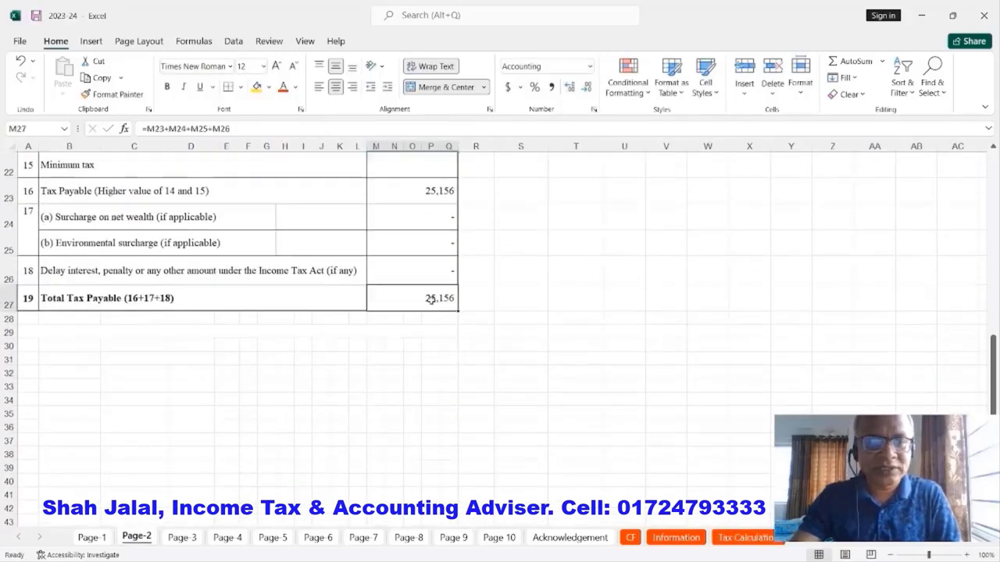
scroll(517, 314, "up", 1)
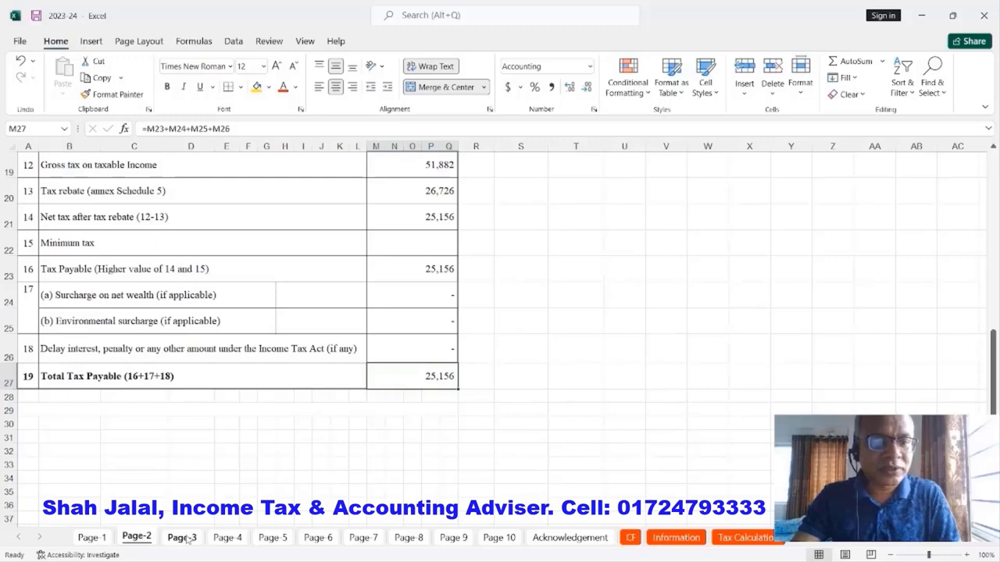
left_click(68, 298)
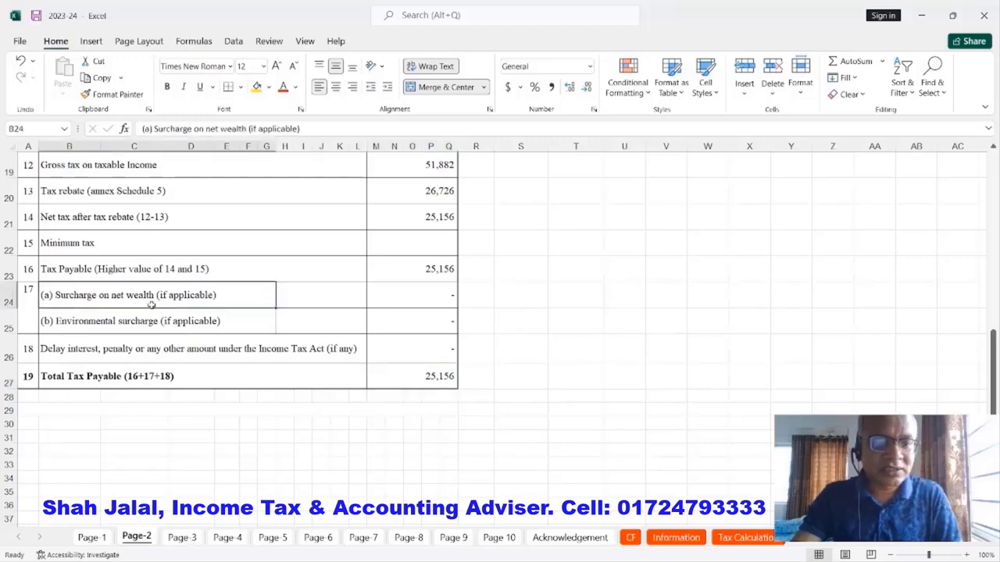
left_click(148, 324)
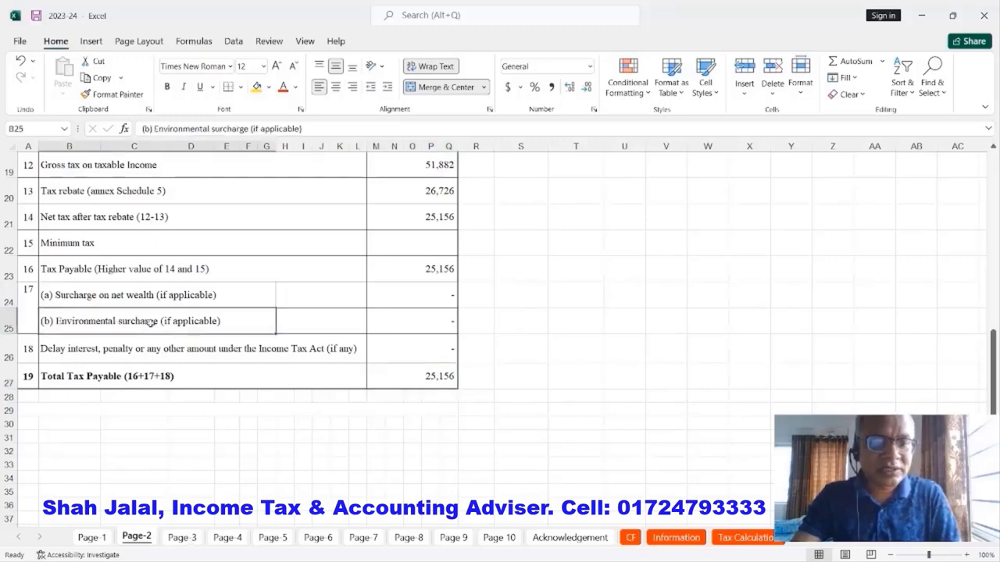
left_click_drag(428, 297, 433, 321)
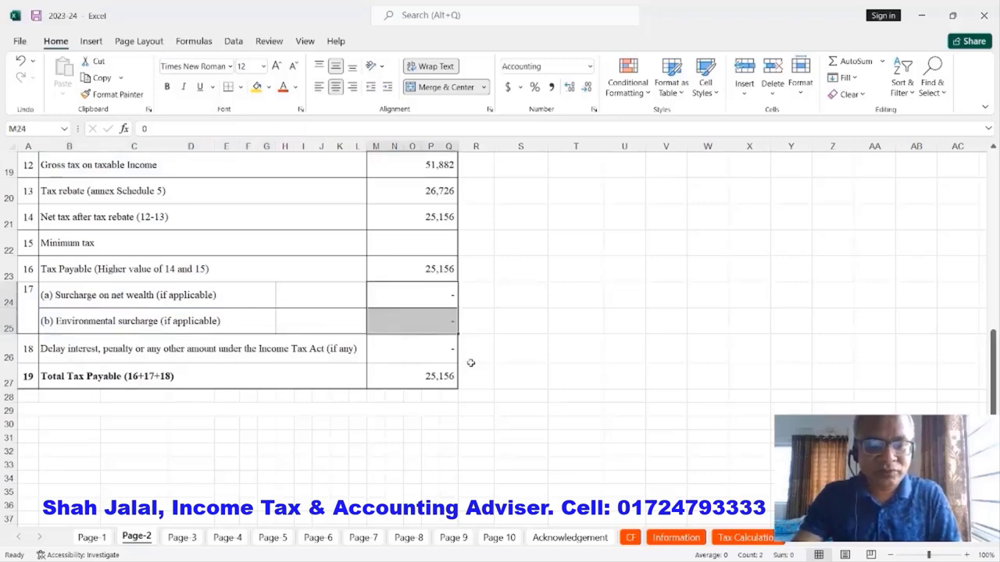
Fill Tax deducted or collected at source in N3 of Page-3 with the tax deduction at source, ='Tax Calculation'!F51.
left_click(182, 538)
scroll(359, 368, "up", 10)
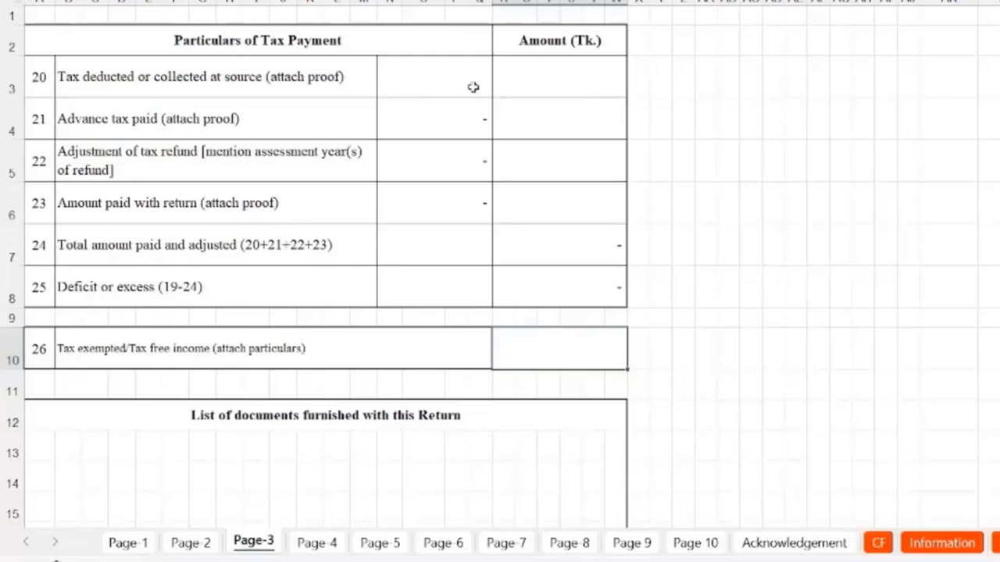
left_click(473, 87)
type("=")
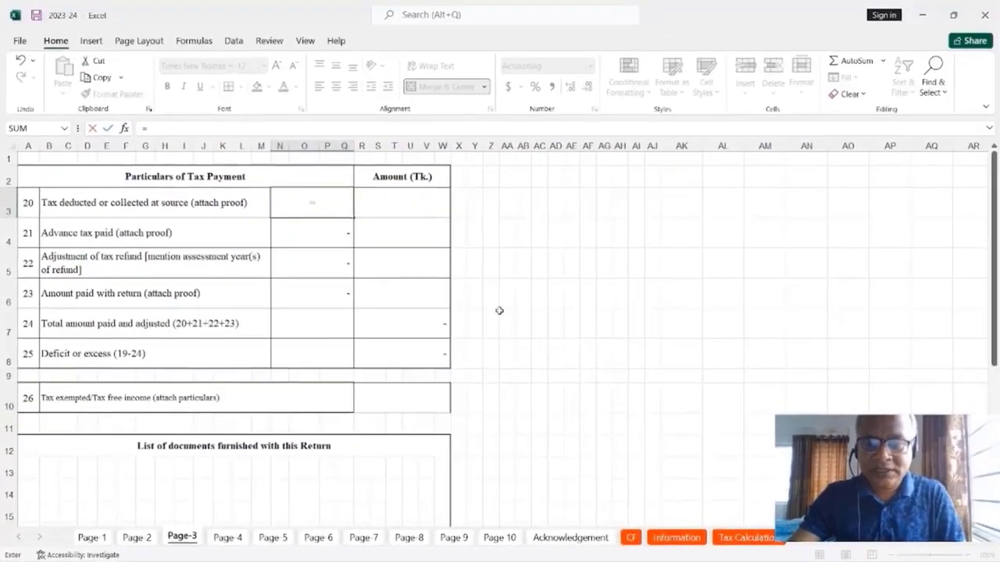
left_click(743, 538)
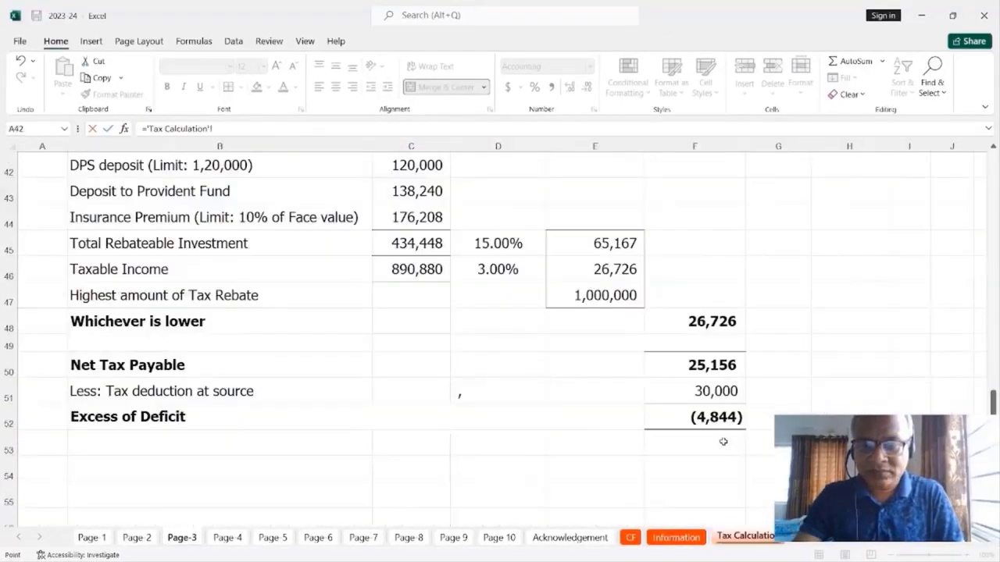
left_click(734, 395)
key("Return")
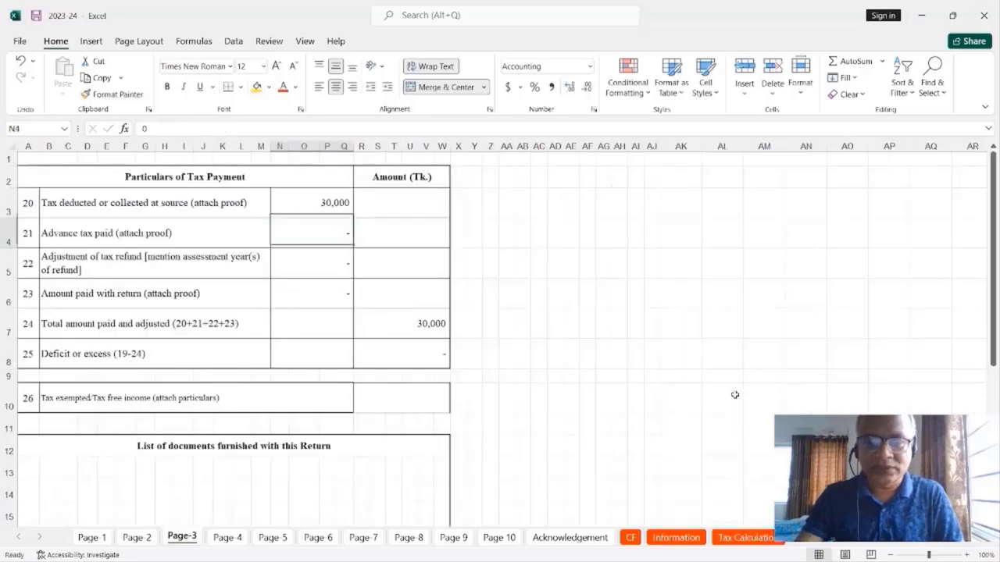
Fill Deficit or excess in R8 of Page-3 with total tax payable minus total amount paid, ='Page-2'!M27-'Page-3'!R7.
left_click(418, 355)
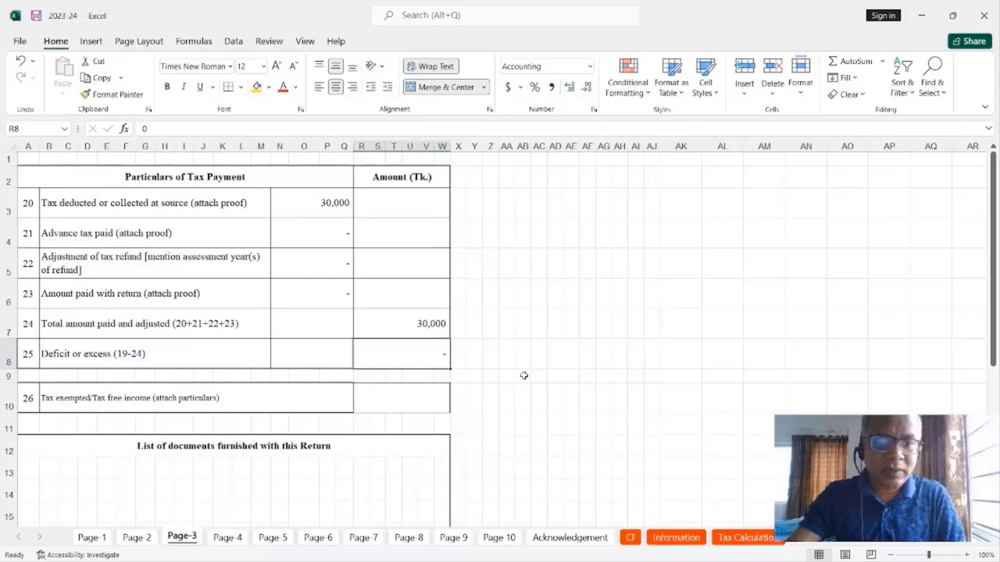
left_click(550, 372)
left_click(442, 361)
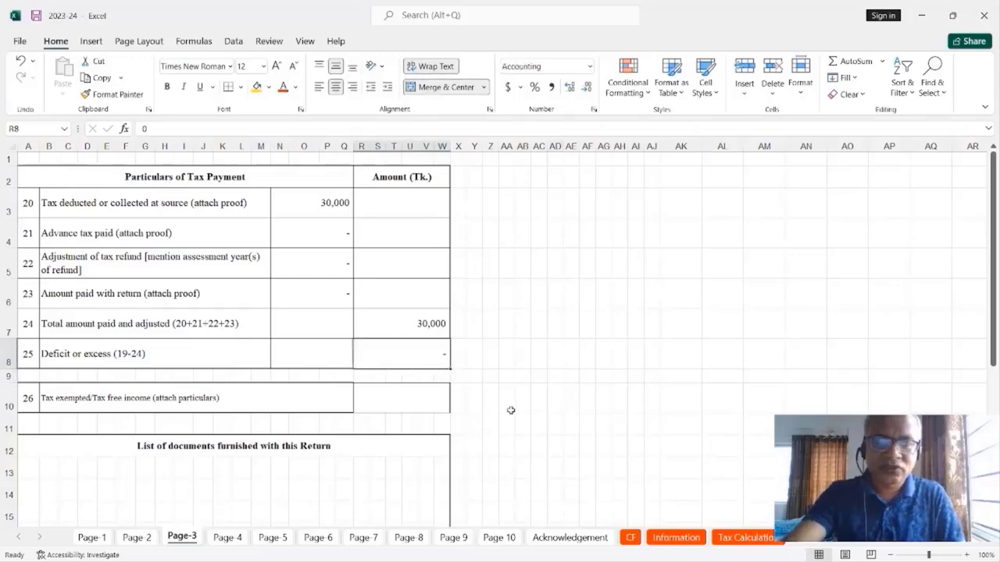
type("=")
left_click(137, 538)
left_click(438, 375)
type("-")
left_click(182, 536)
left_click(418, 324)
key("Return")
left_click(435, 349)
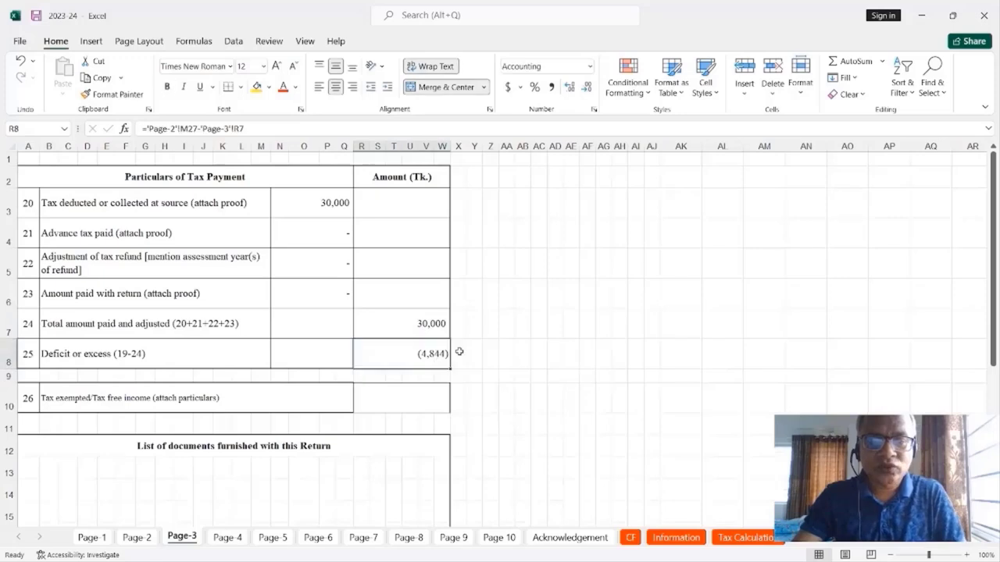
Compare the deficit or excess on Page-3 with the Excess of Deficit formula in F52 of the Tax Calculation sheet.
left_click(525, 359)
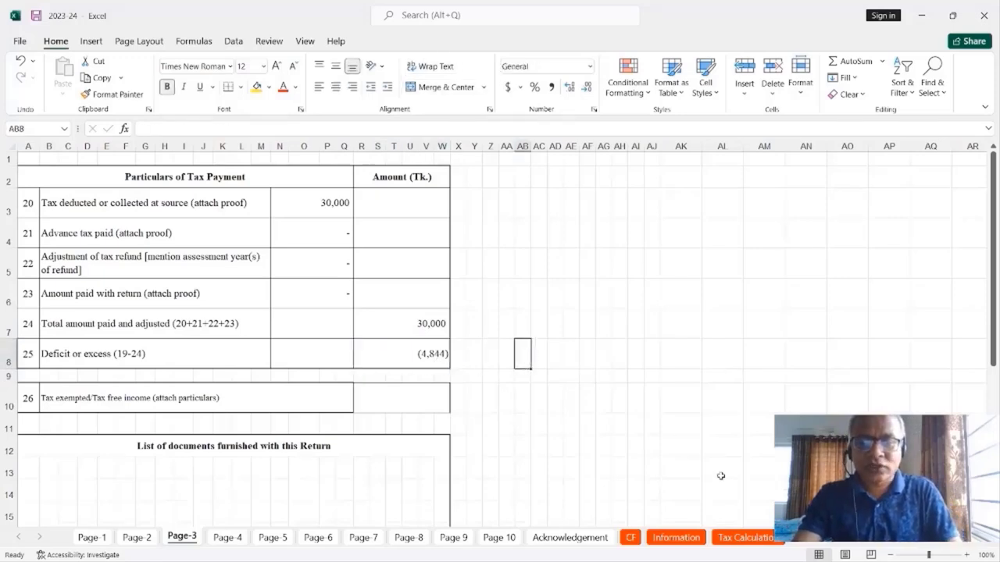
left_click(743, 538)
key("Up")
key("Up")
key("Up")
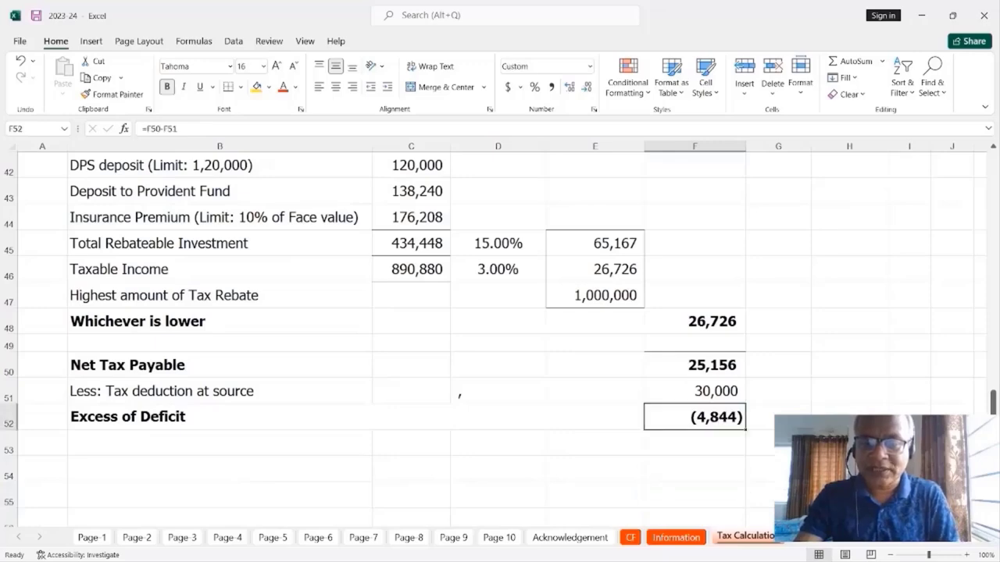
Review the tax-exempted income row, the list of documents and the Verification section of Page-3, including the name formula in P29.
left_click(182, 537)
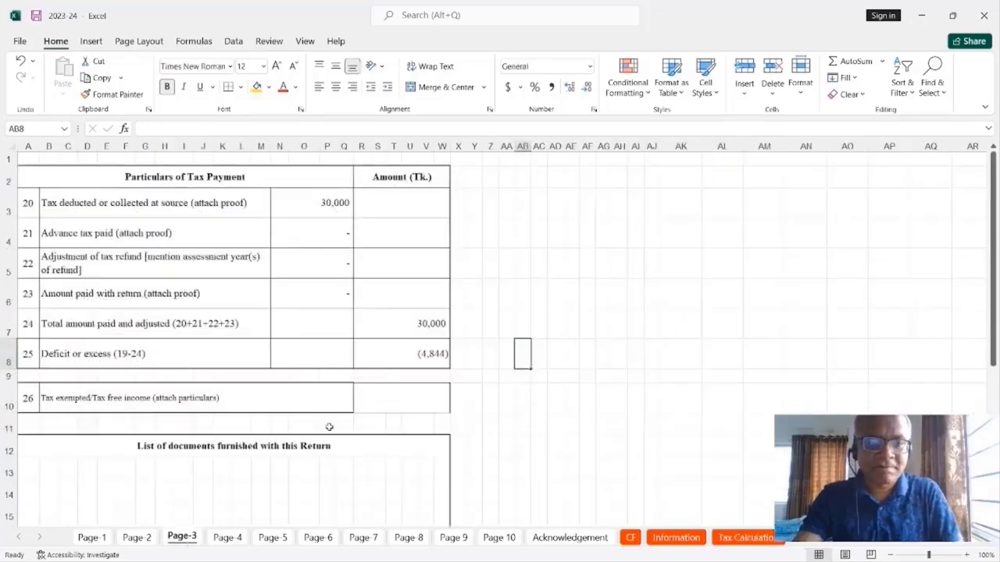
scroll(331, 427, "down", 1)
scroll(331, 427, "down", 1)
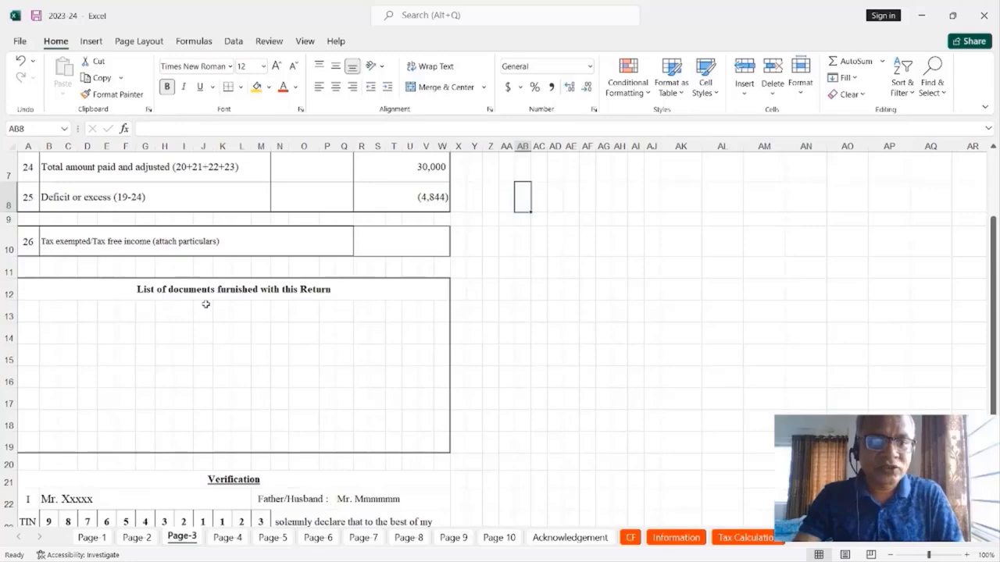
scroll(248, 342, "down", 1)
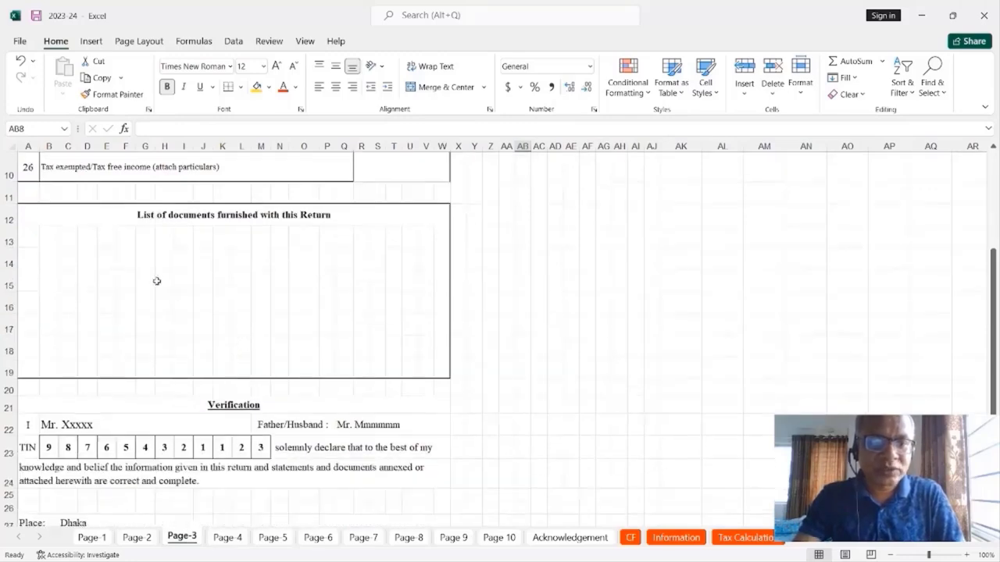
scroll(406, 302, "down", 2)
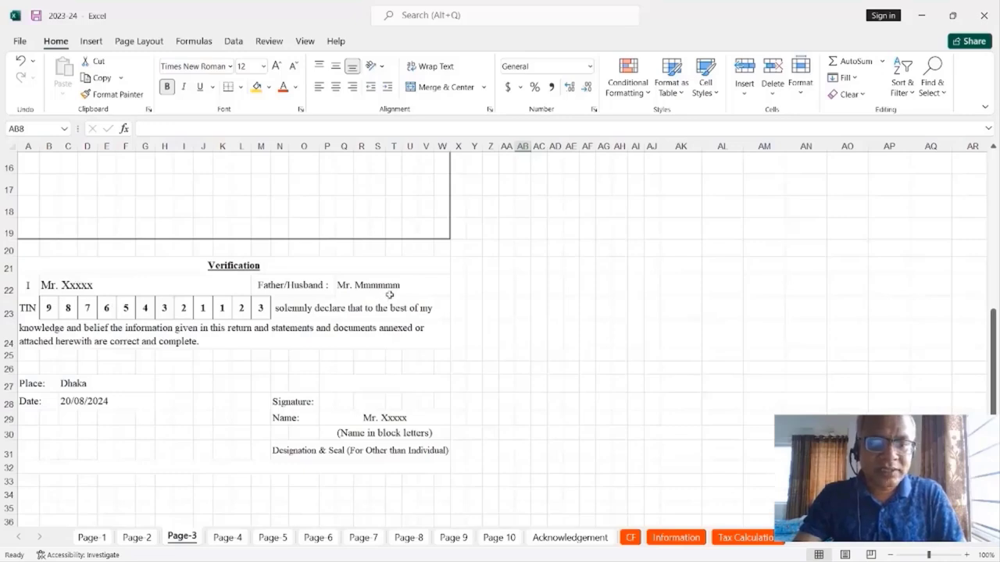
left_click(400, 418)
scroll(402, 375, "down", 1)
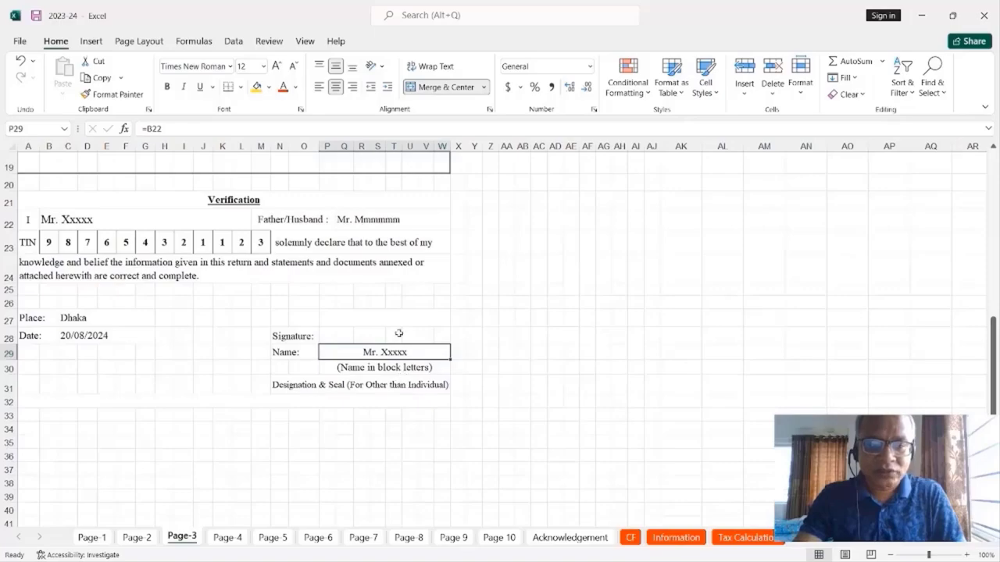
Go to Page-4 and review part A of Schedule-1, the employment income table for Govt. pay scale employees.
left_click(228, 537)
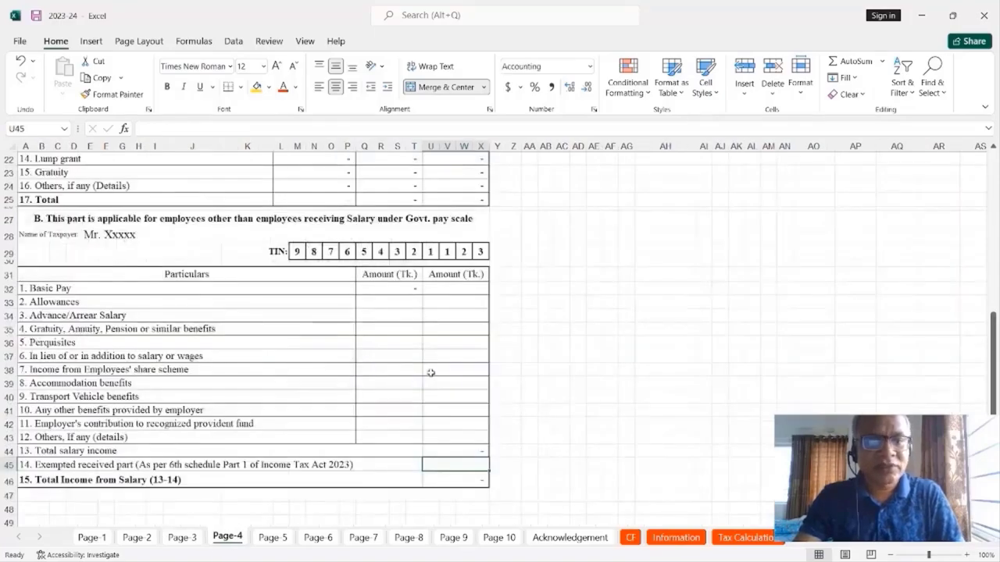
scroll(431, 373, "up", 7)
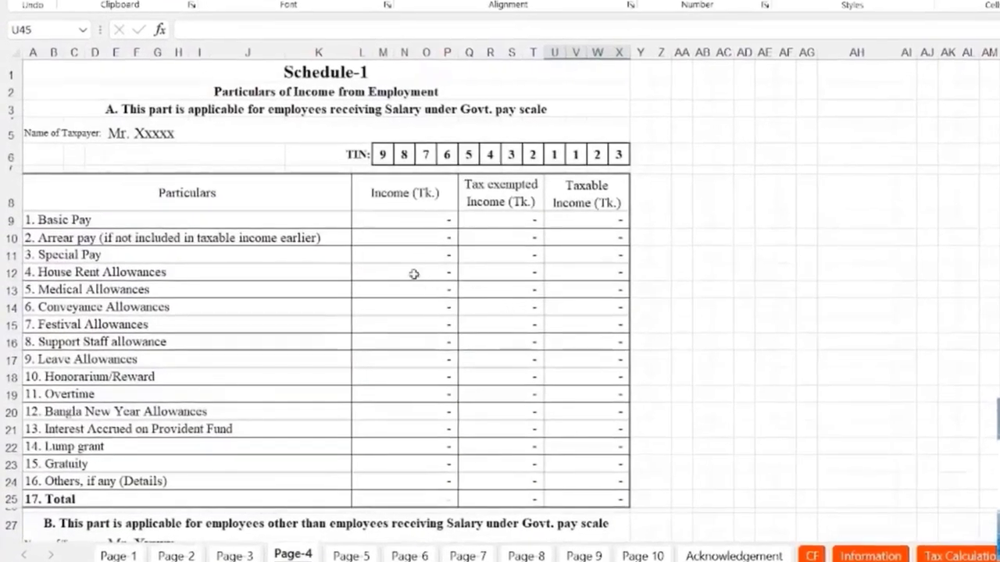
left_click(445, 222)
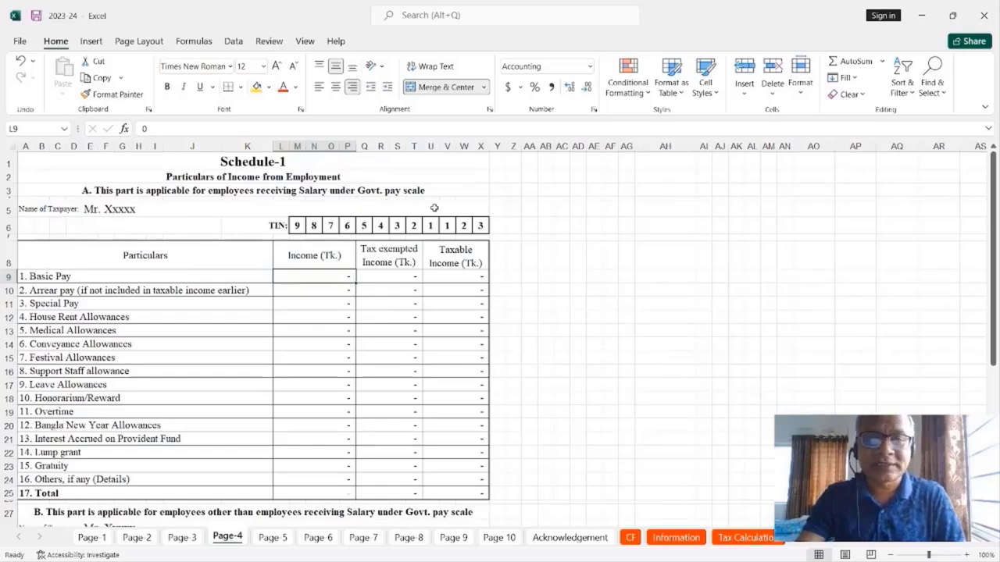
scroll(431, 209, "down", 6)
scroll(319, 255, "up", 6)
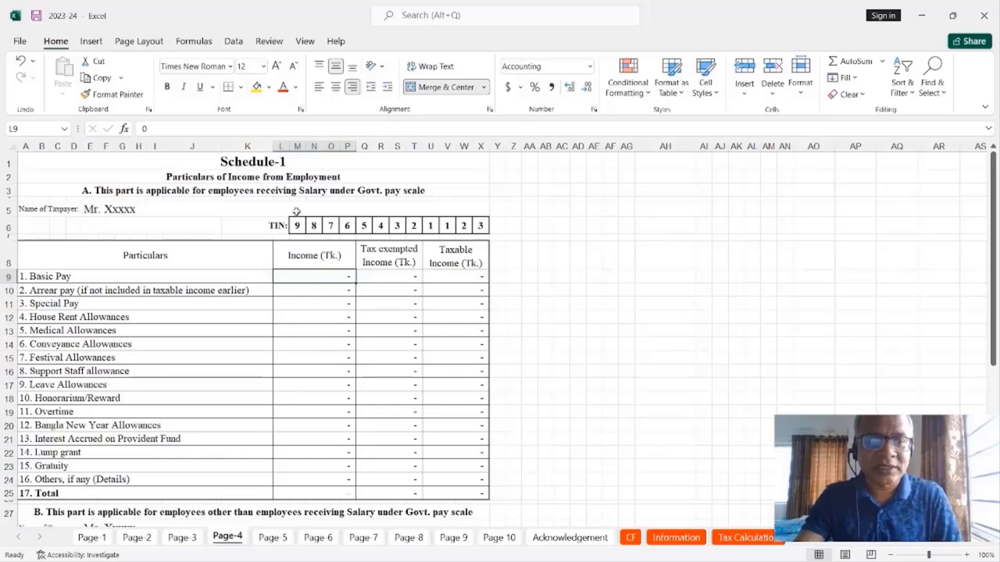
left_click_drag(290, 168, 344, 421)
scroll(344, 420, "down", 2)
Examine part B of Schedule-1 for other employees, checking the linked taxpayer name and TIN cells in rows 28 and 29.
left_click(193, 382)
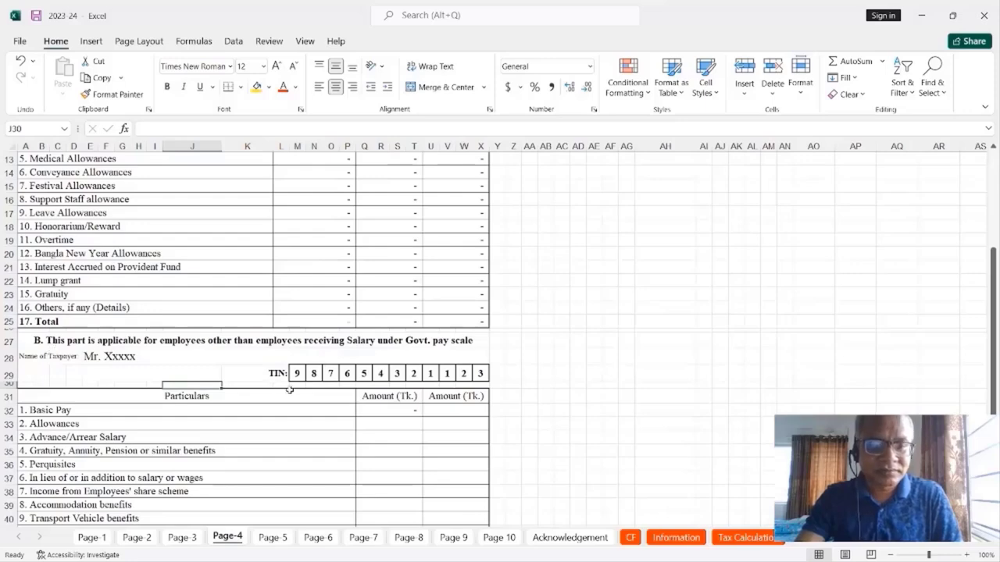
left_click(268, 420)
left_click(87, 358)
scroll(144, 363, "down", 1)
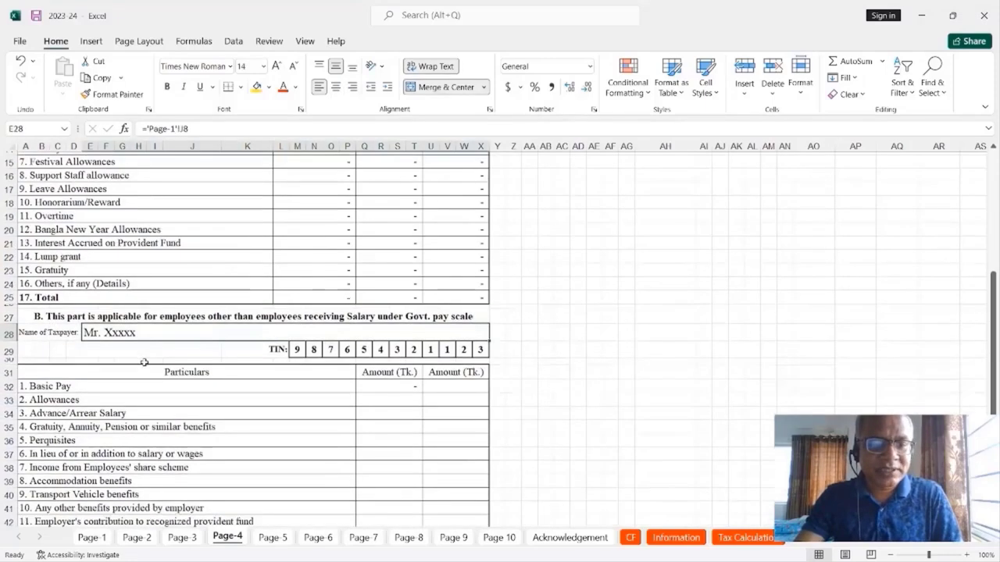
left_click(361, 340)
scroll(368, 342, "down", 2)
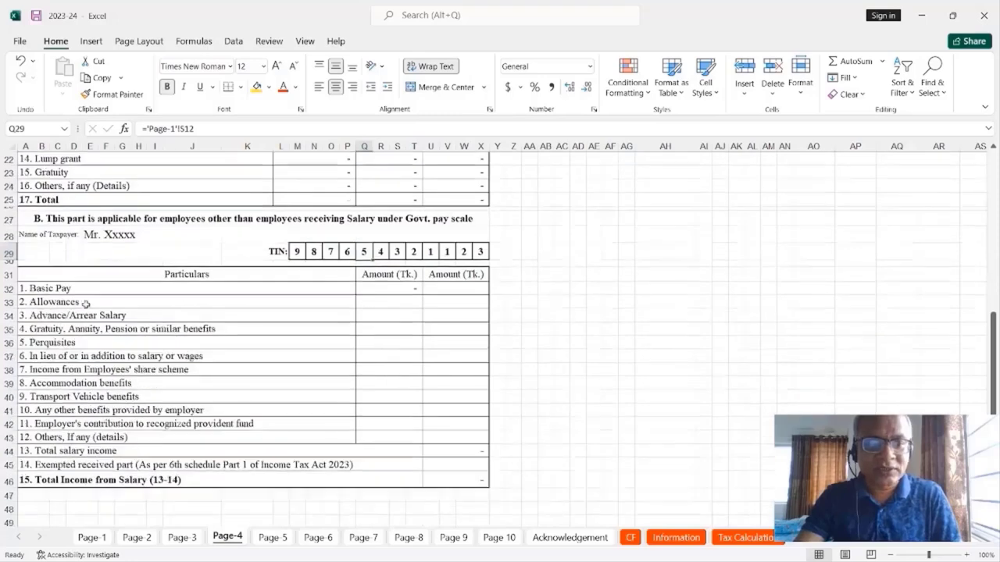
Fill Basic Pay in Q32 of Page-4 with the basic pay in C20 of the Information sheet.
left_click(81, 290)
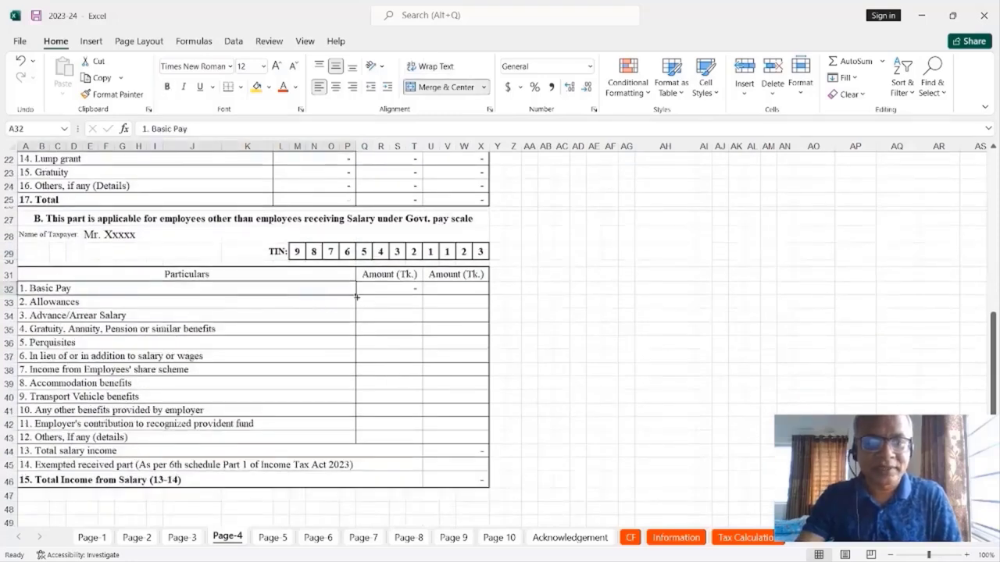
left_click(395, 290)
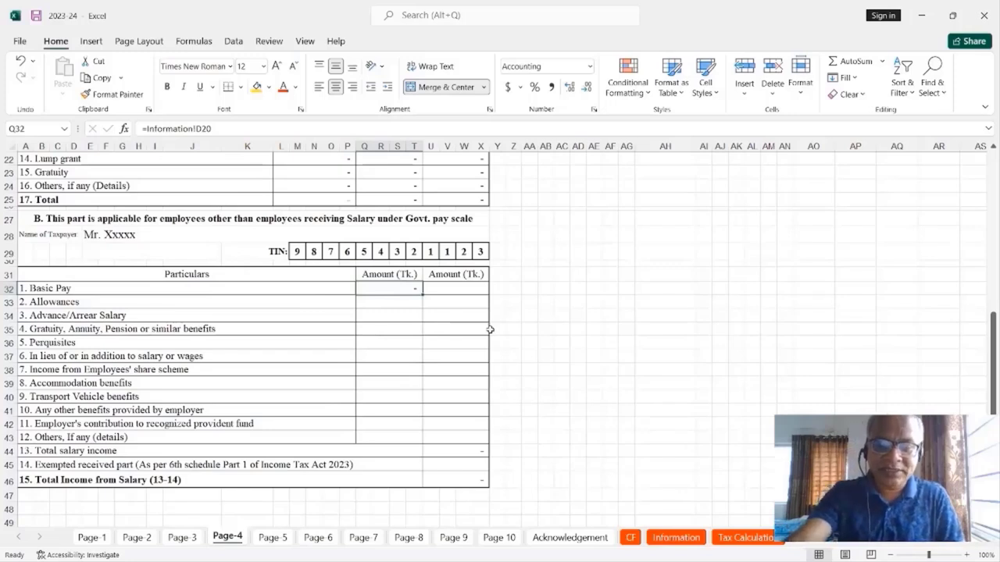
type("=")
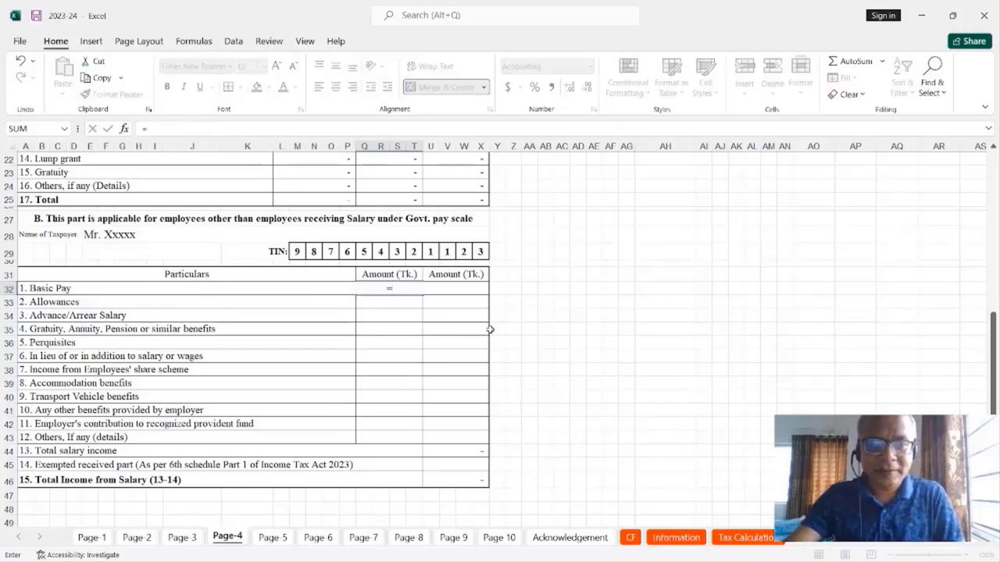
left_click(676, 540)
key("Return")
Fill Allowances in Q33 of Page-4 with the allowances in C21 of the Information sheet, and check the total salary income formula in U44.
type("=")
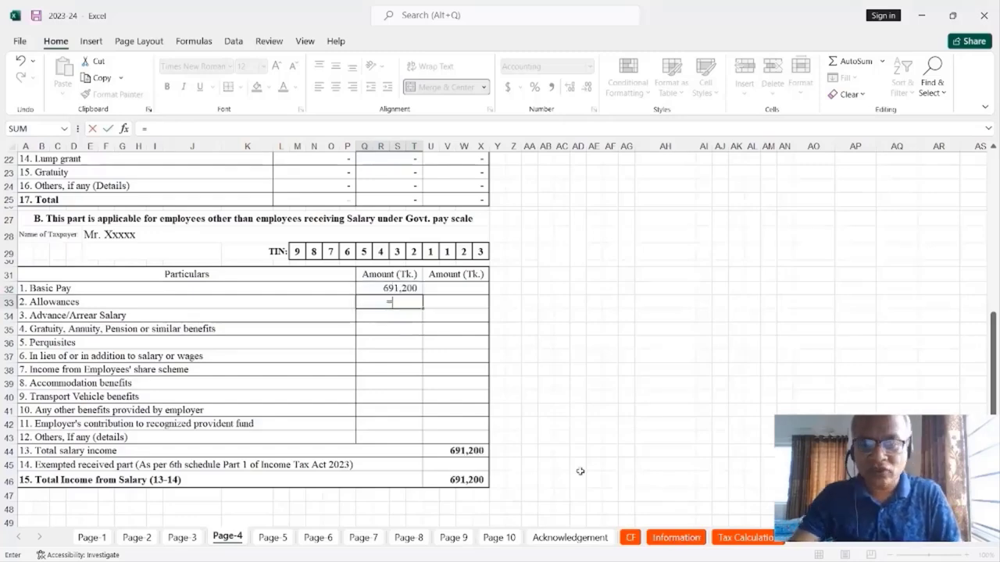
left_click(672, 538)
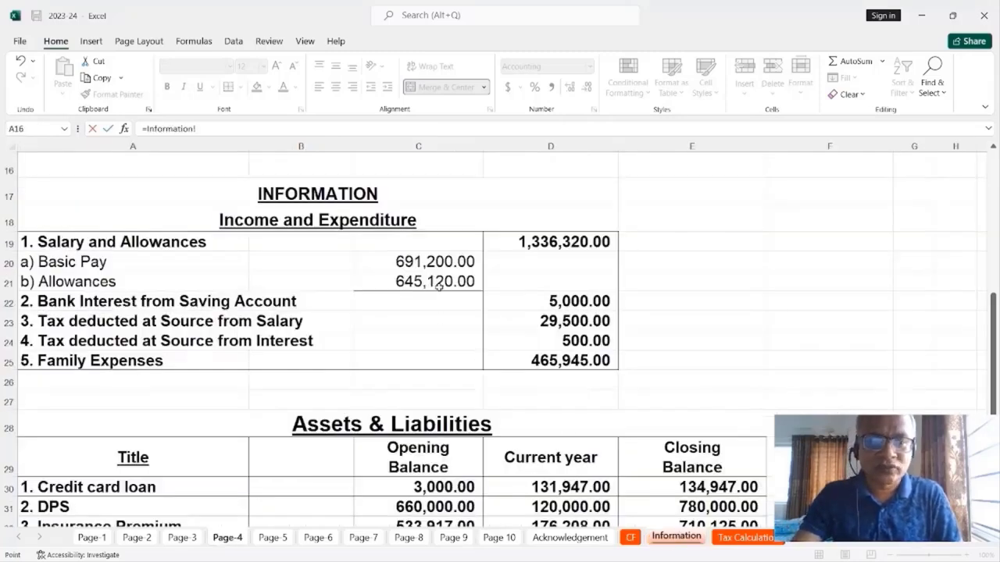
left_click(439, 286)
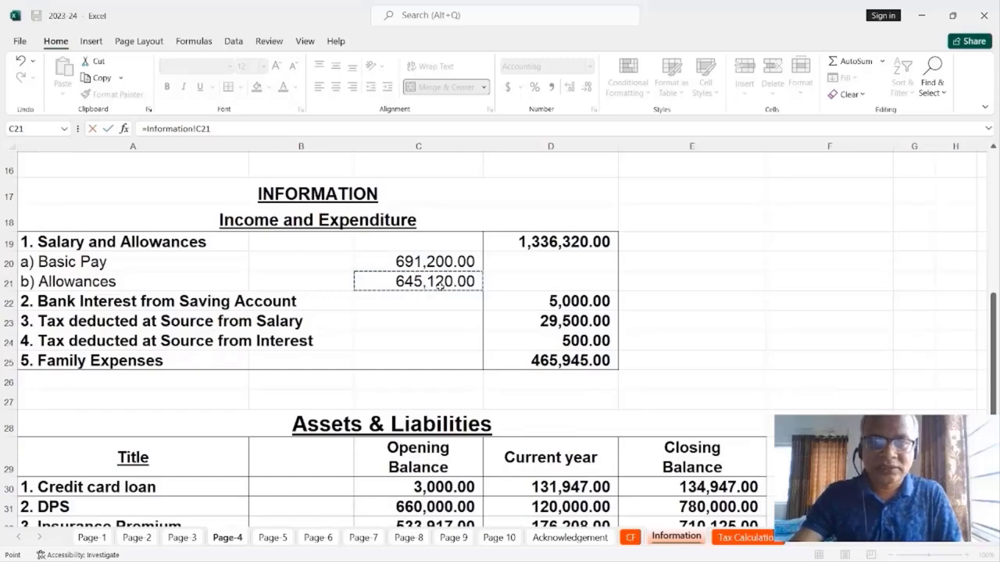
key("Return")
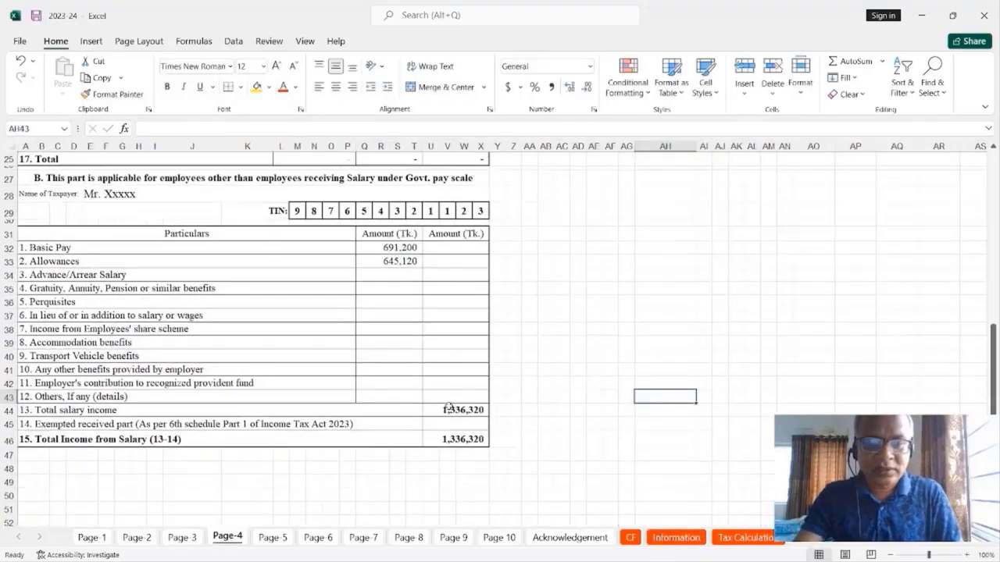
left_click(473, 409)
scroll(494, 407, "down", 2)
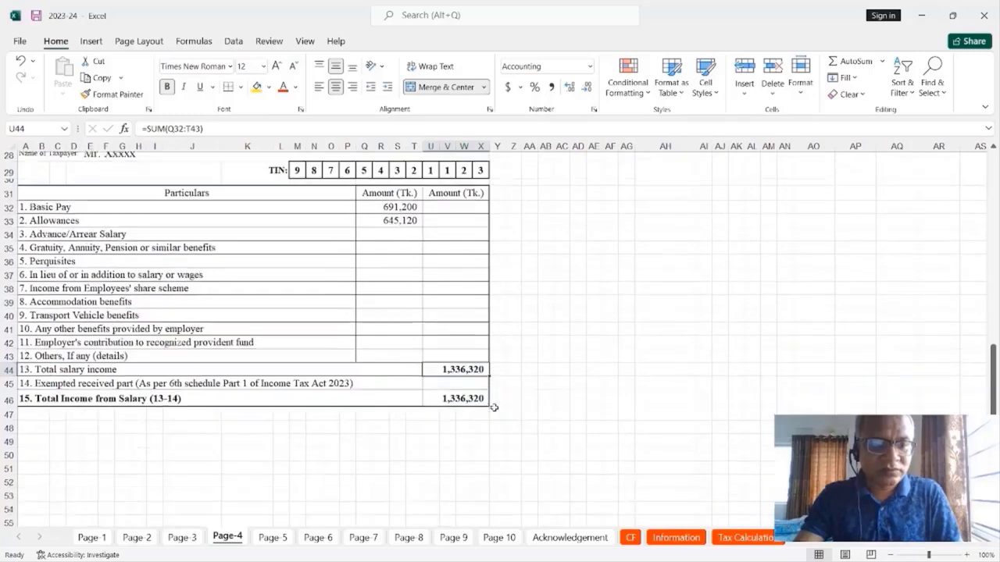
Fill the exempted received part in U45 of Page-4 with the exempted amount in E18 of the Tax Calculation sheet.
left_click(91, 353)
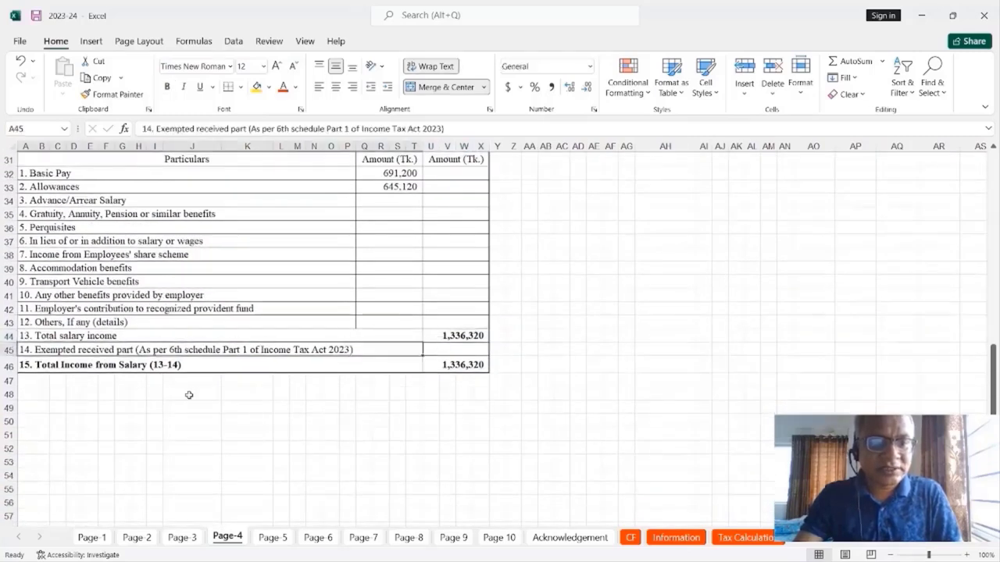
left_click(457, 348)
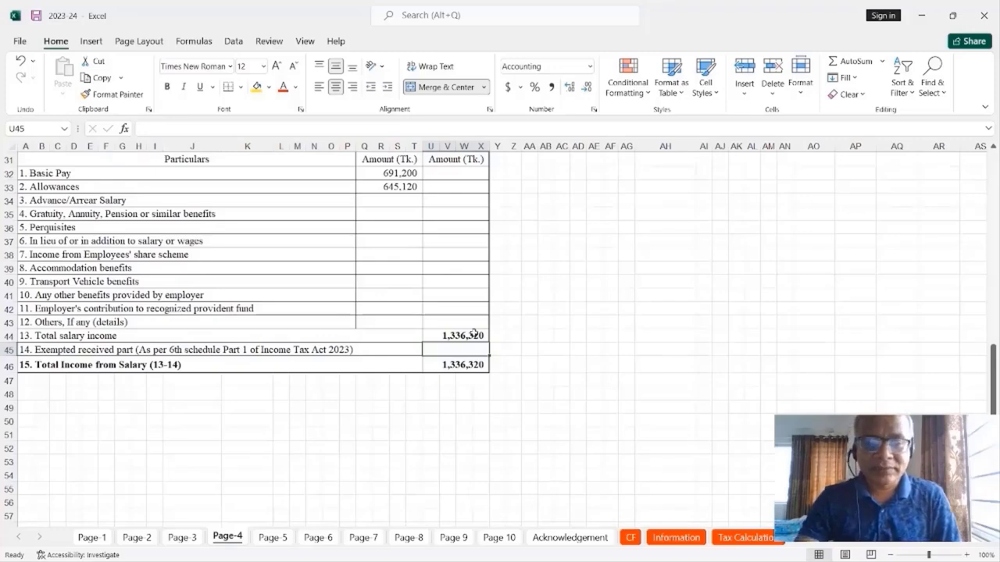
left_click(475, 335)
left_click(478, 351)
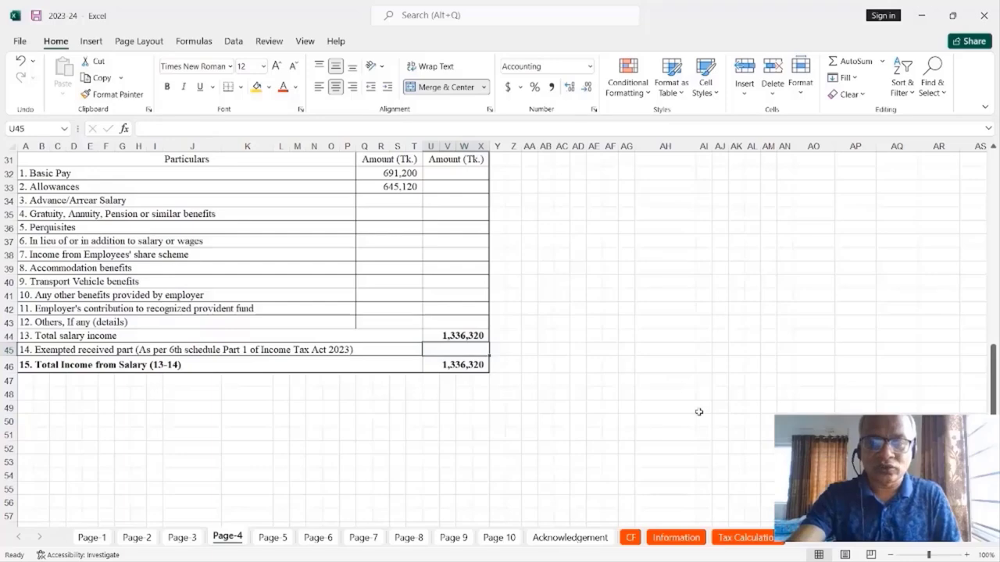
type("=")
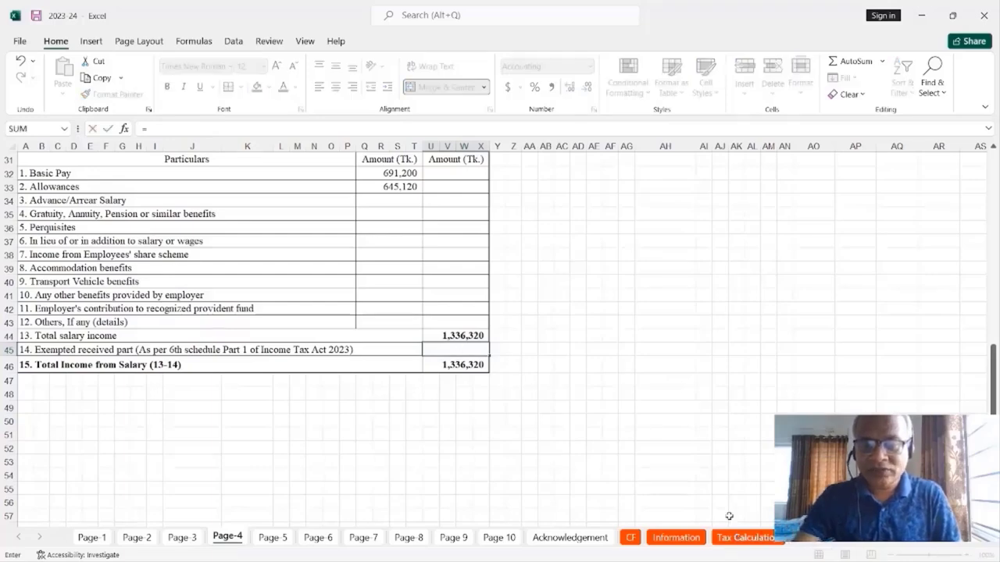
left_click(746, 538)
scroll(686, 422, "up", 4)
scroll(686, 422, "up", 5)
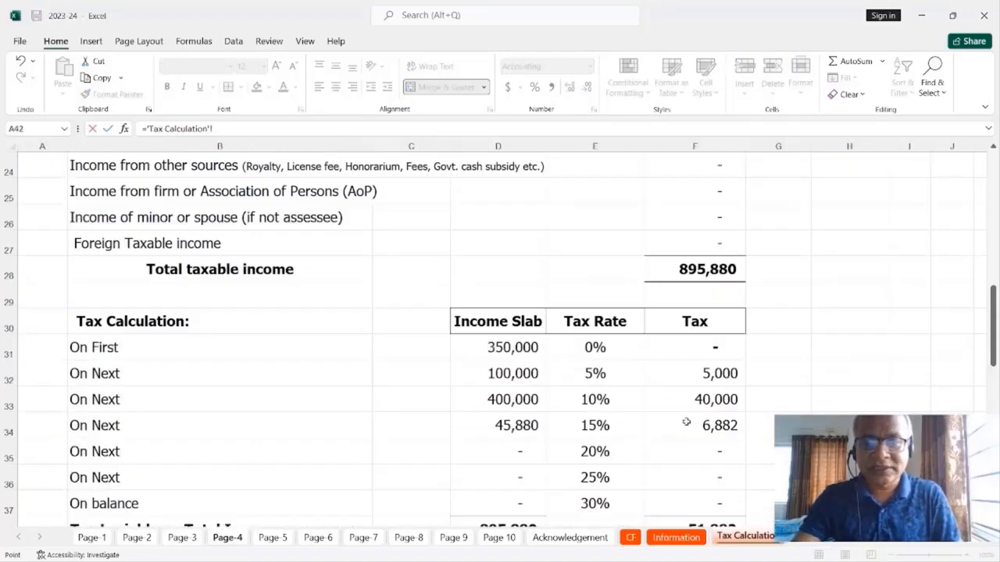
left_click(637, 228)
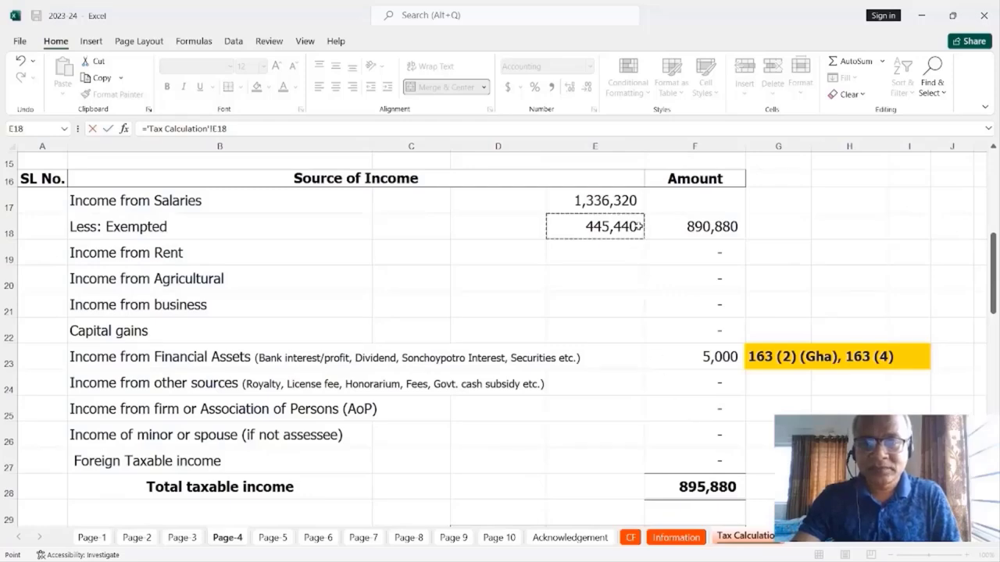
key("Return")
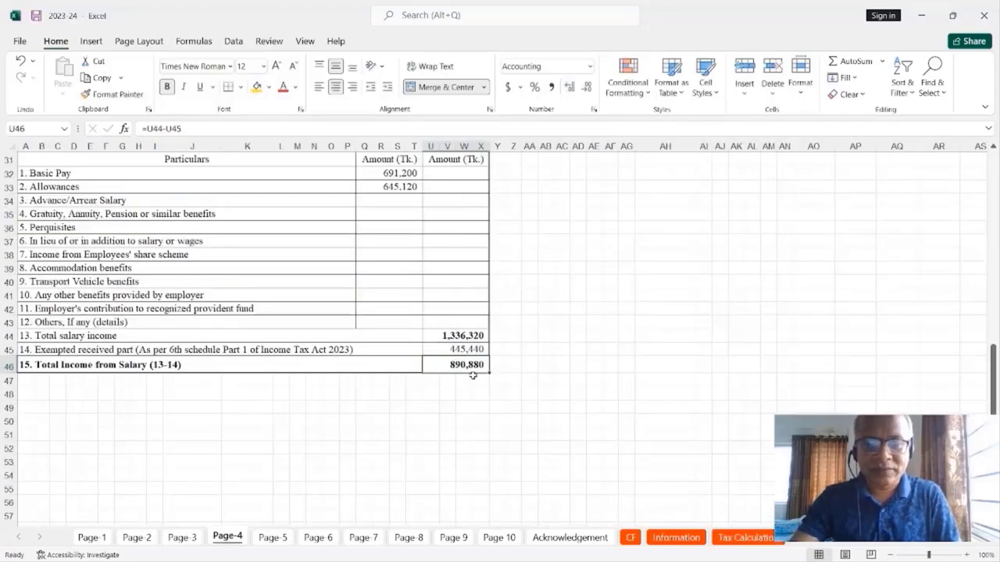
Review the completed part B of Schedule-1 and the total income from salary formula in U46.
scroll(533, 381, "up", 3)
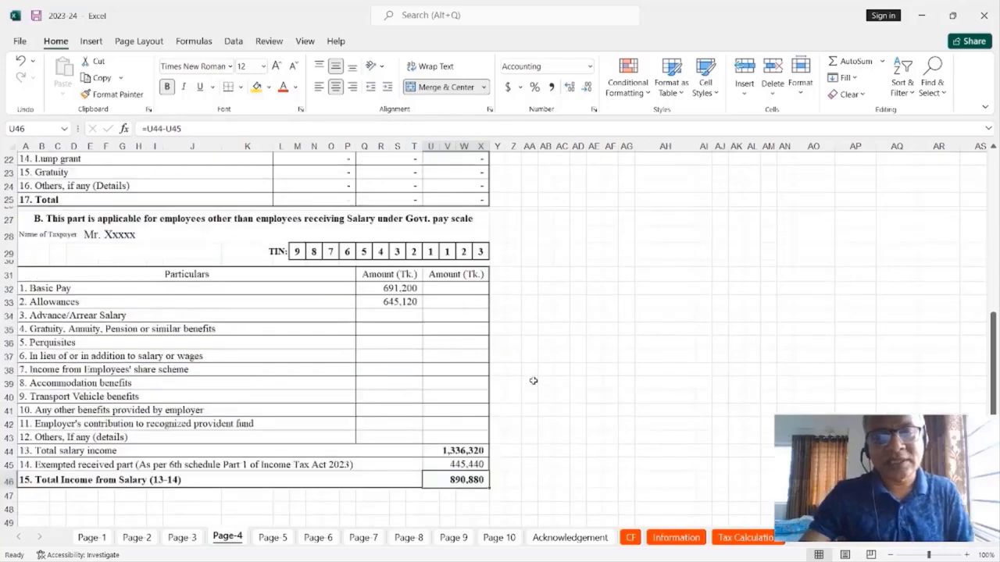
scroll(533, 381, "up", 2)
scroll(534, 381, "down", 4)
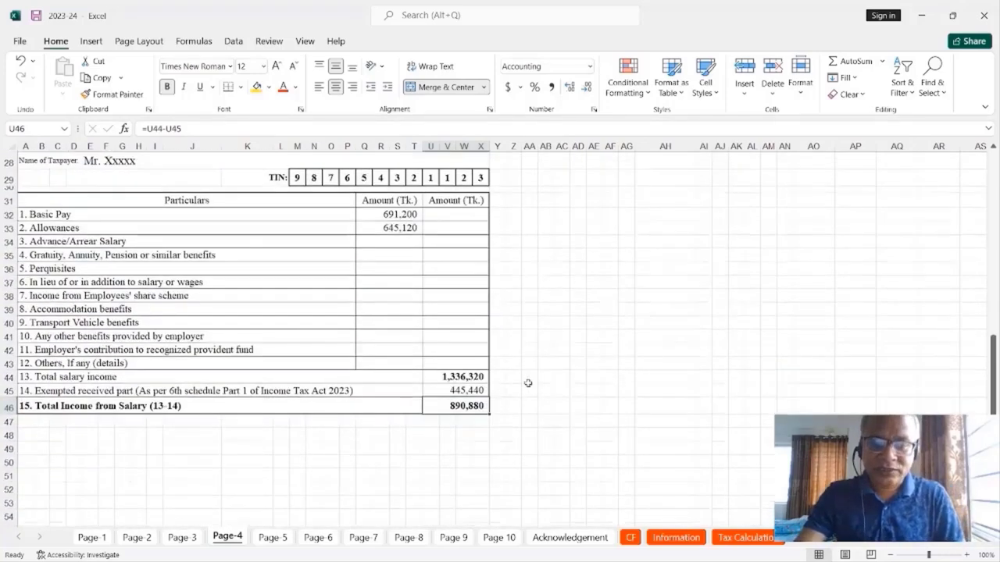
left_click(530, 435)
left_click(465, 406)
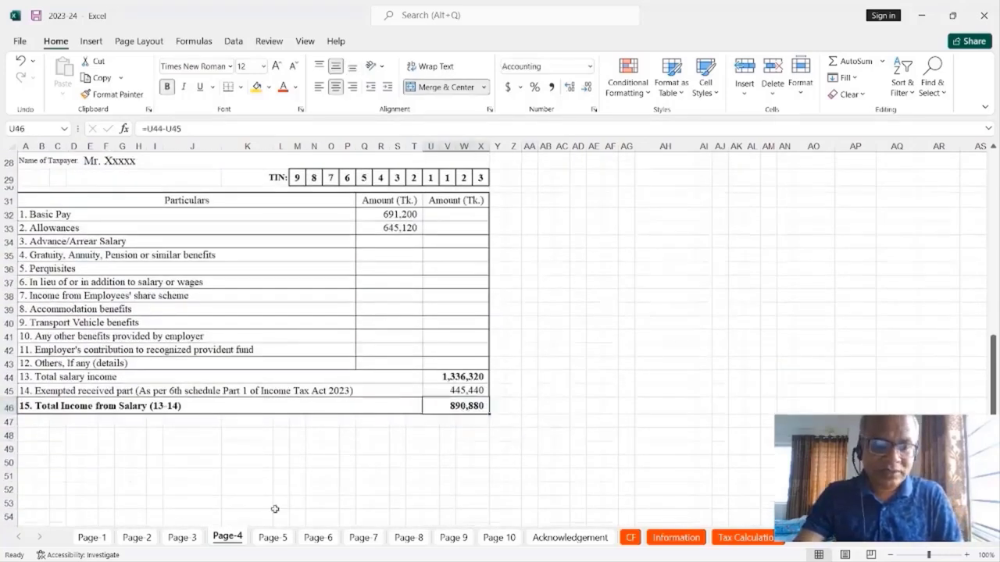
Review the salary income entry on Page-2 and the rent and agriculture income schedules on Page-5.
left_click(138, 537)
scroll(427, 289, "up", 6)
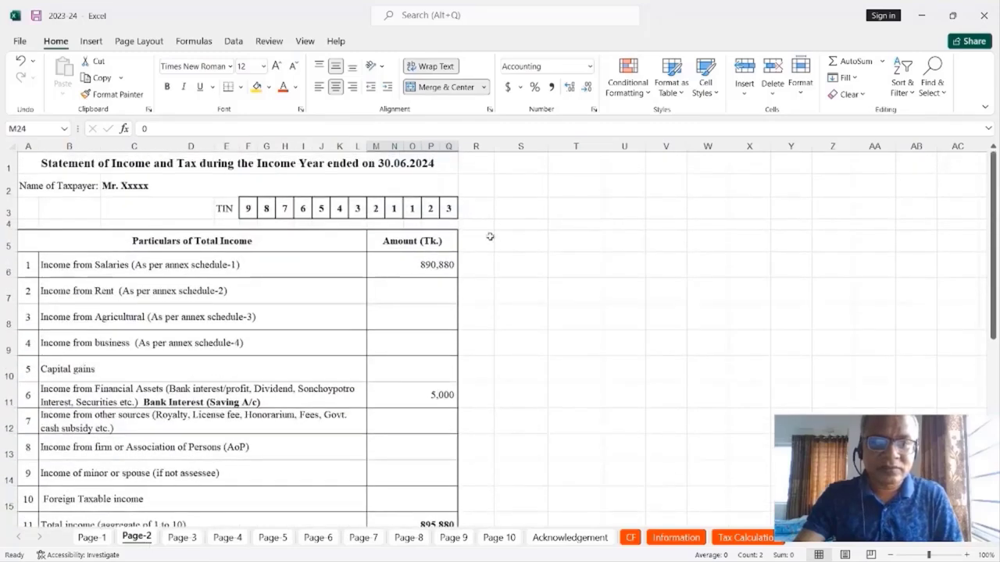
left_click(438, 266)
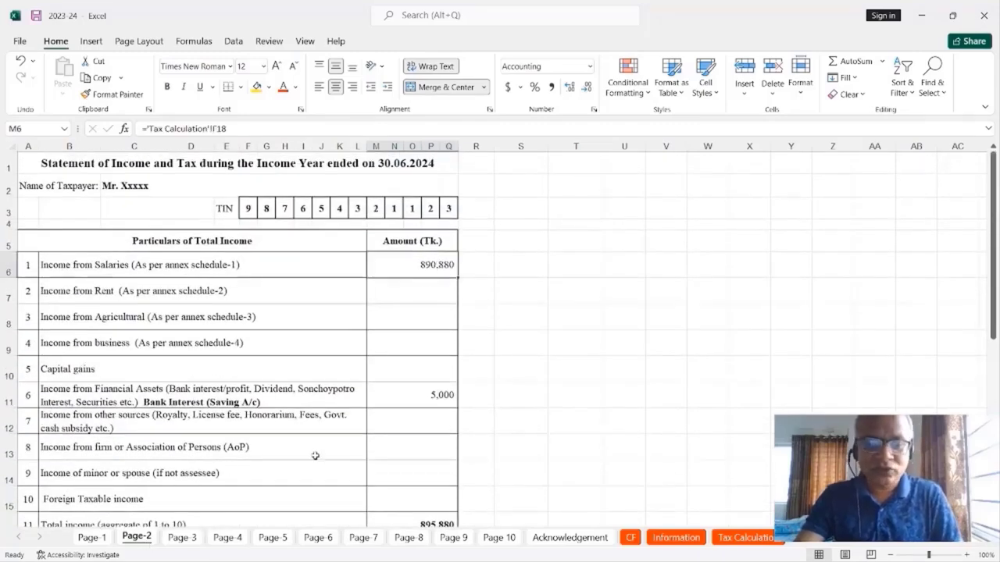
left_click(184, 537)
scroll(367, 390, "up", 3)
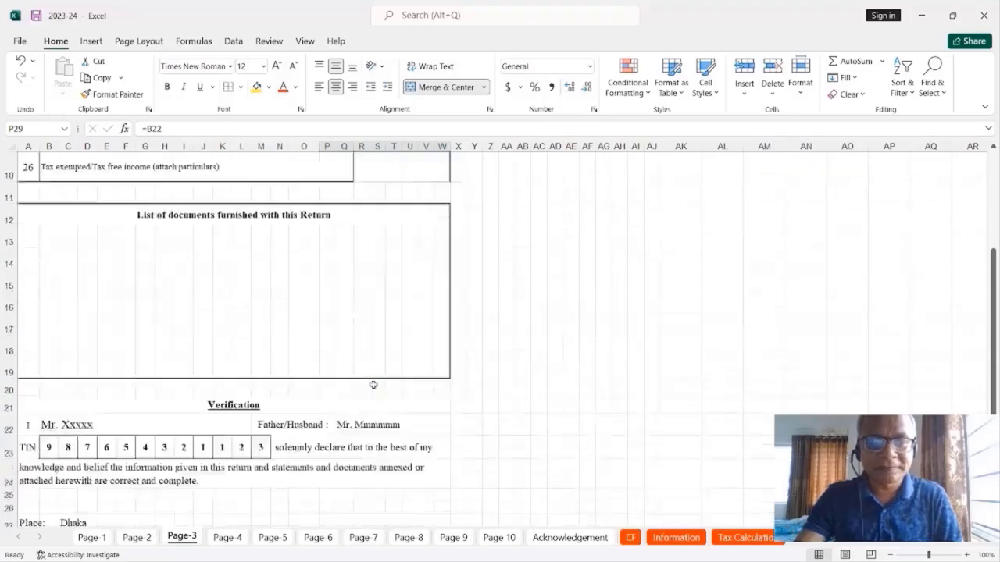
key("ctrl+Page_Down")
scroll(414, 411, "up", 4)
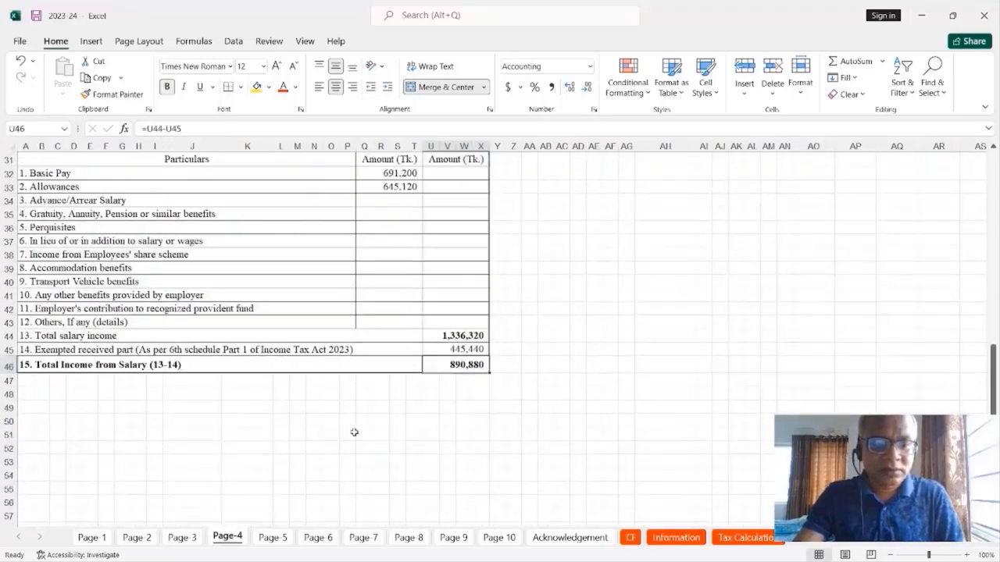
left_click(272, 539)
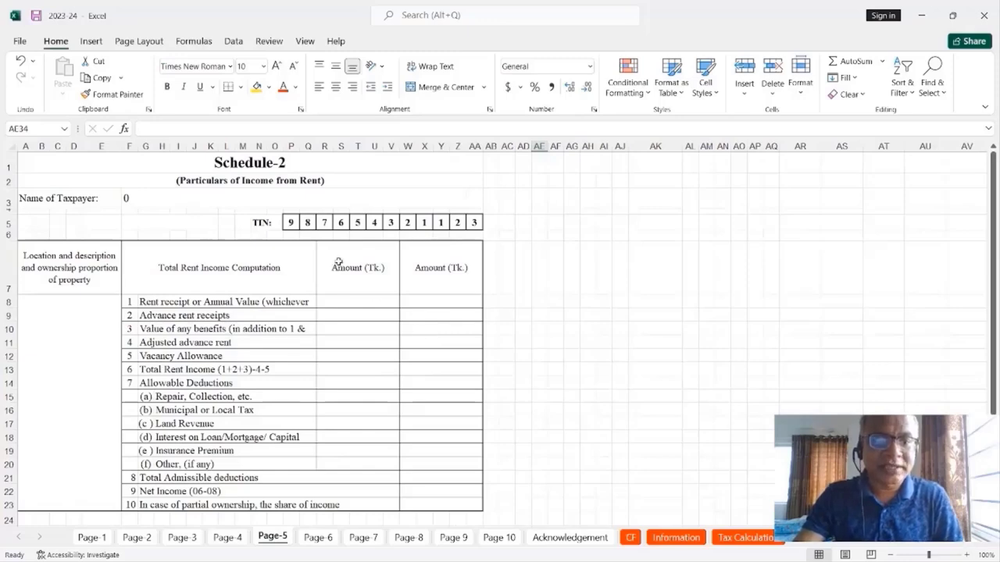
scroll(338, 261, "down", 8)
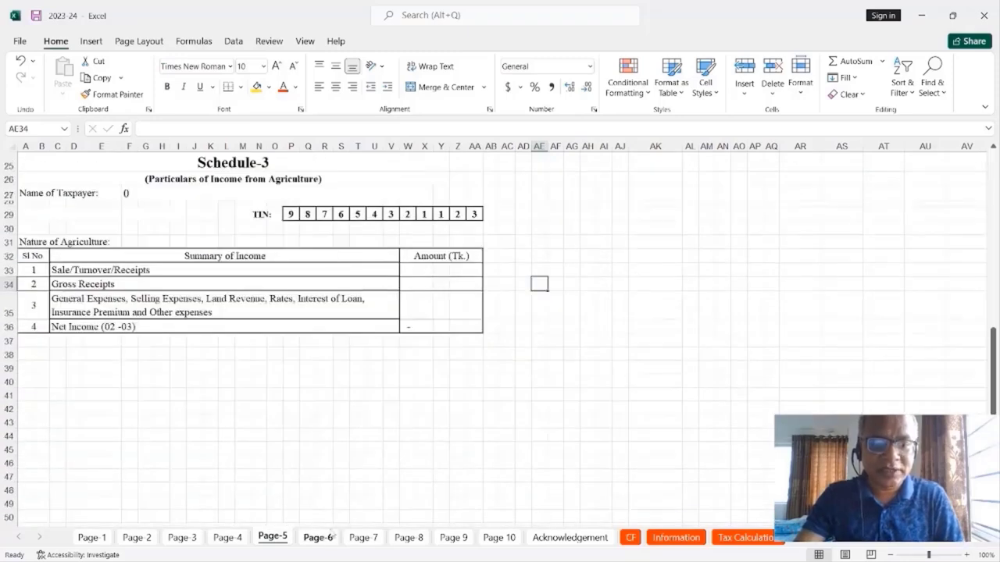
Examine the business income schedule and the rebatable investment rows of Schedule 5 on Page-6.
left_click(329, 537)
scroll(380, 339, "up", 8)
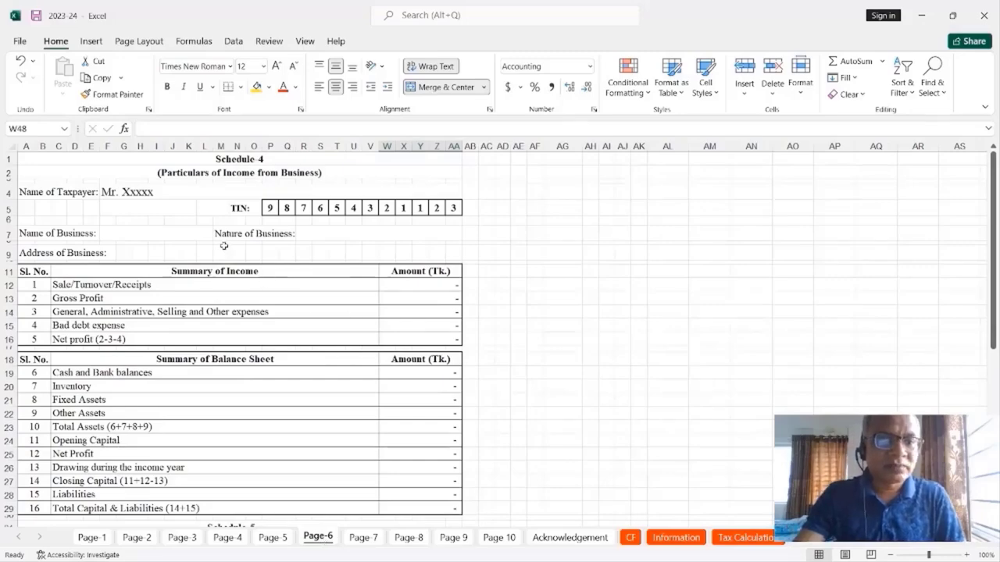
scroll(225, 247, "down", 3)
scroll(225, 247, "down", 1)
scroll(258, 203, "up", 2)
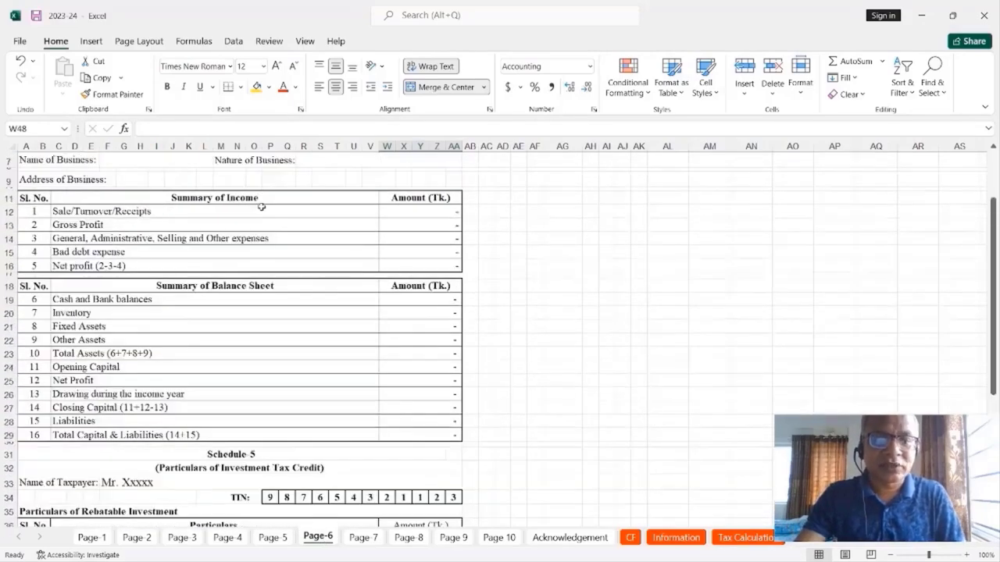
scroll(262, 207, "down", 2)
scroll(261, 207, "down", 3)
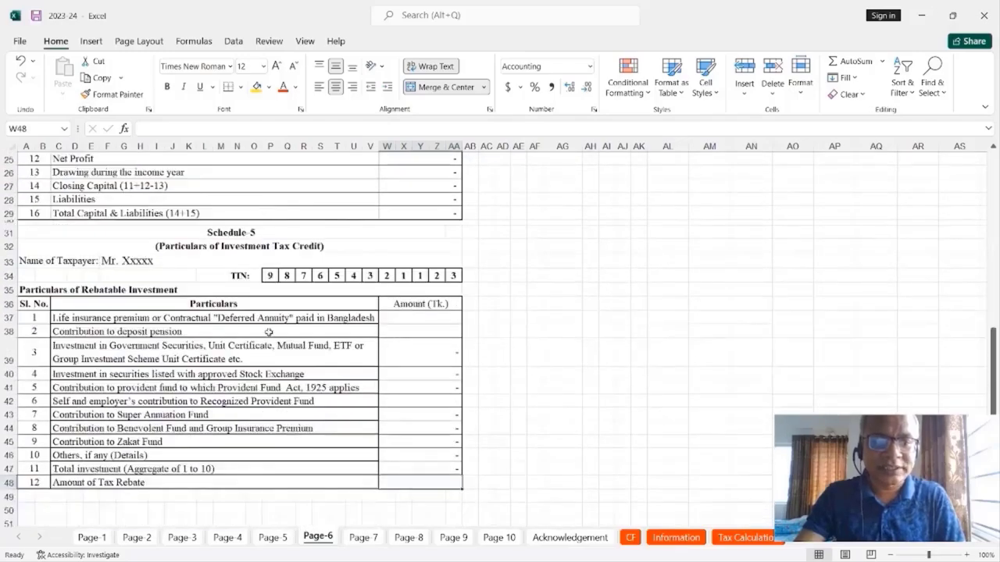
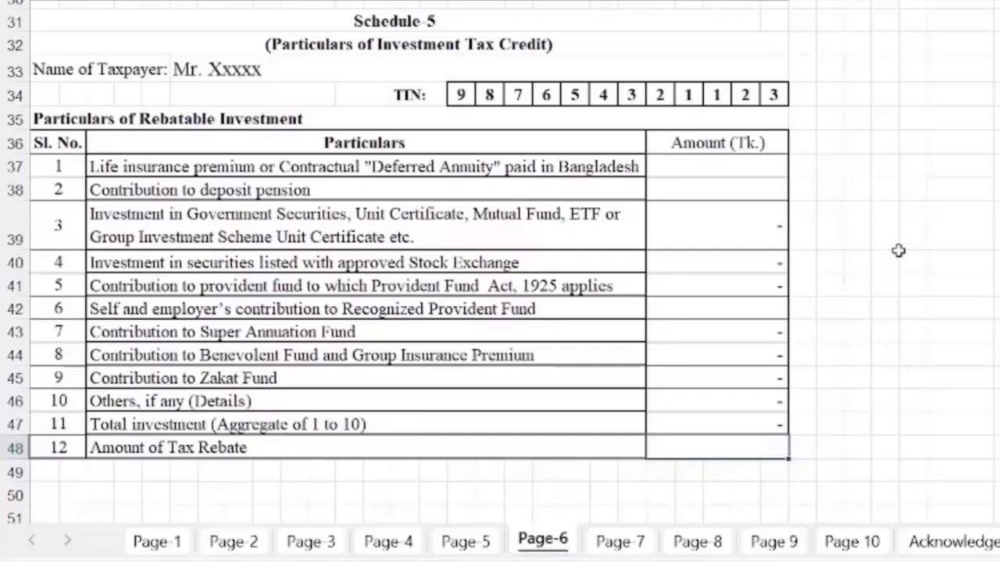
left_click(375, 265)
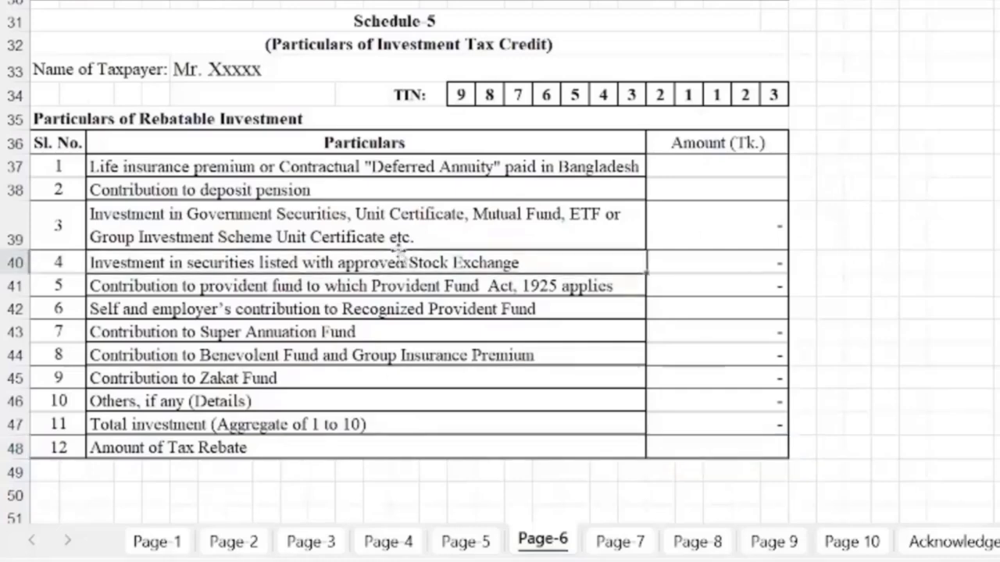
left_click(234, 167)
left_click(166, 184)
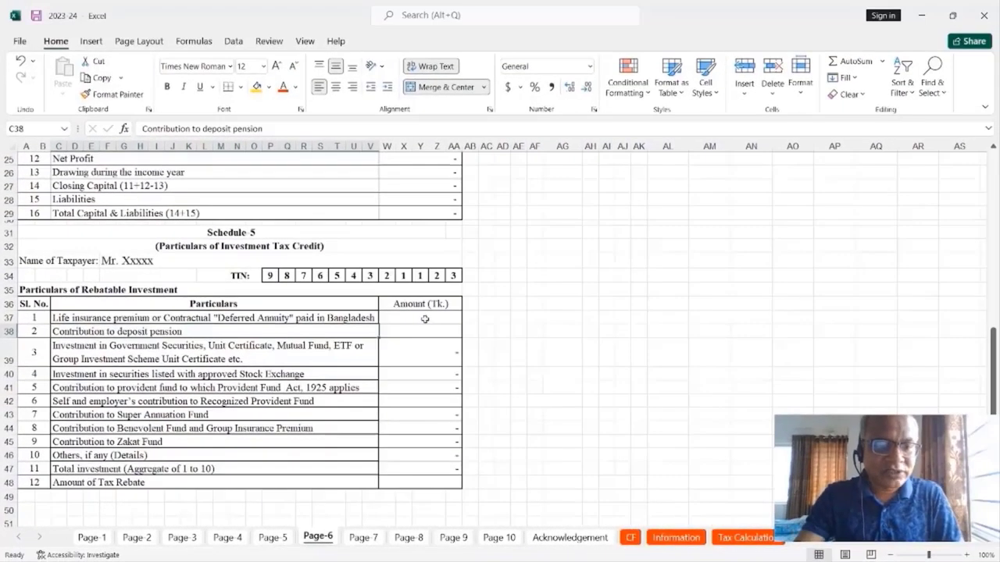
Link the life insurance premium amount in Schedule 5 to the current-year Insurance Premium on the Information sheet (D32).
left_click(424, 319)
type("=")
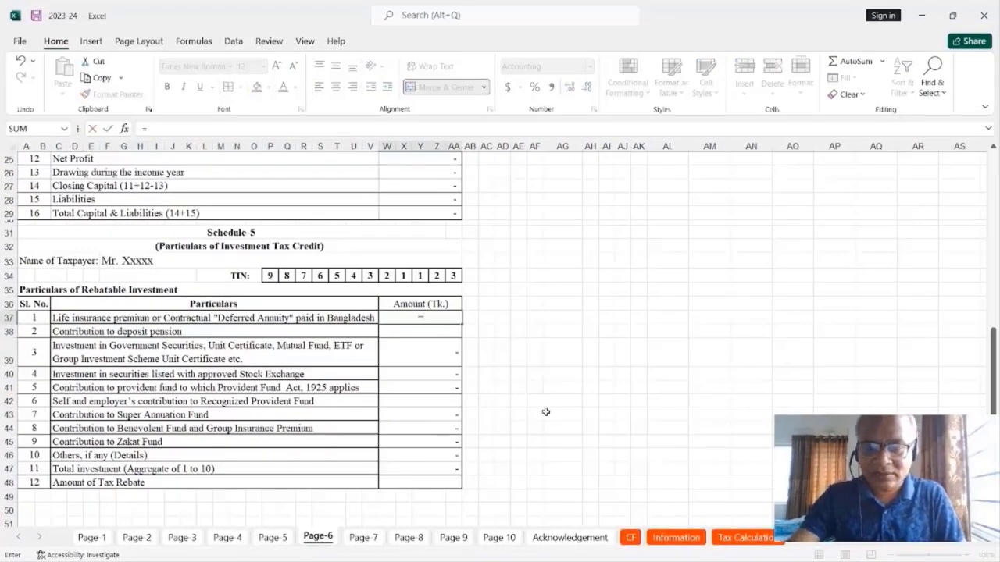
left_click(675, 537)
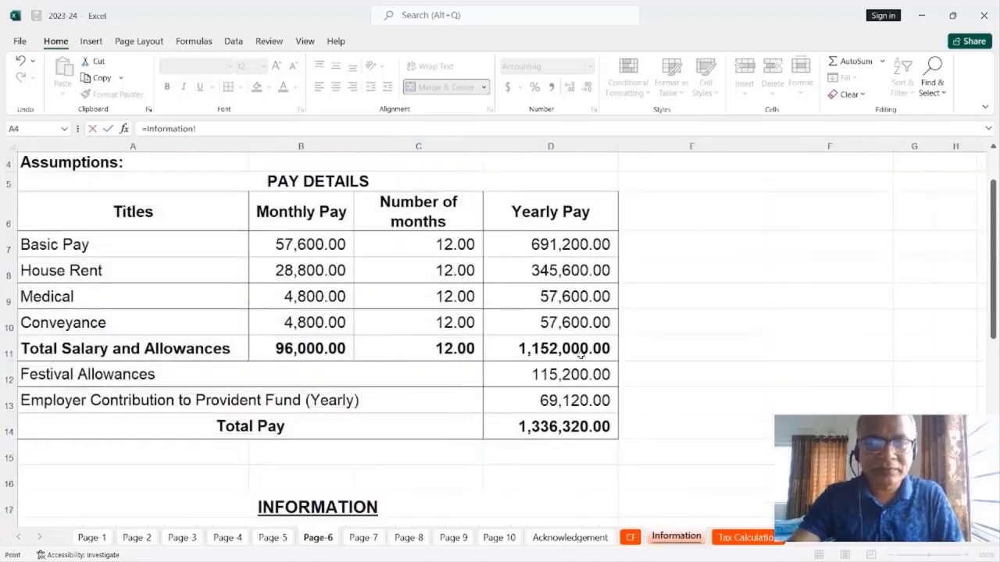
scroll(581, 354, "down", 7)
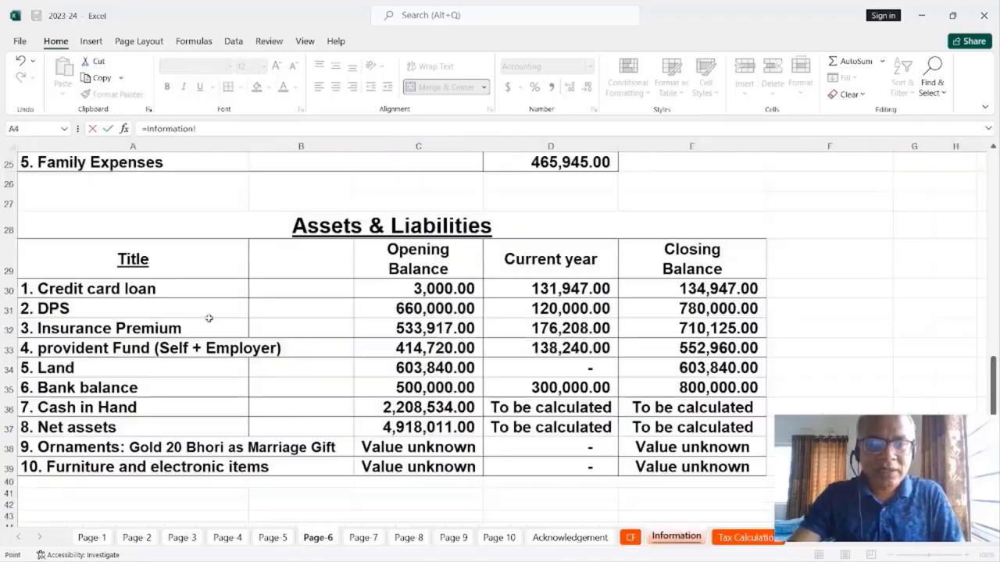
left_click(574, 331)
key("Return")
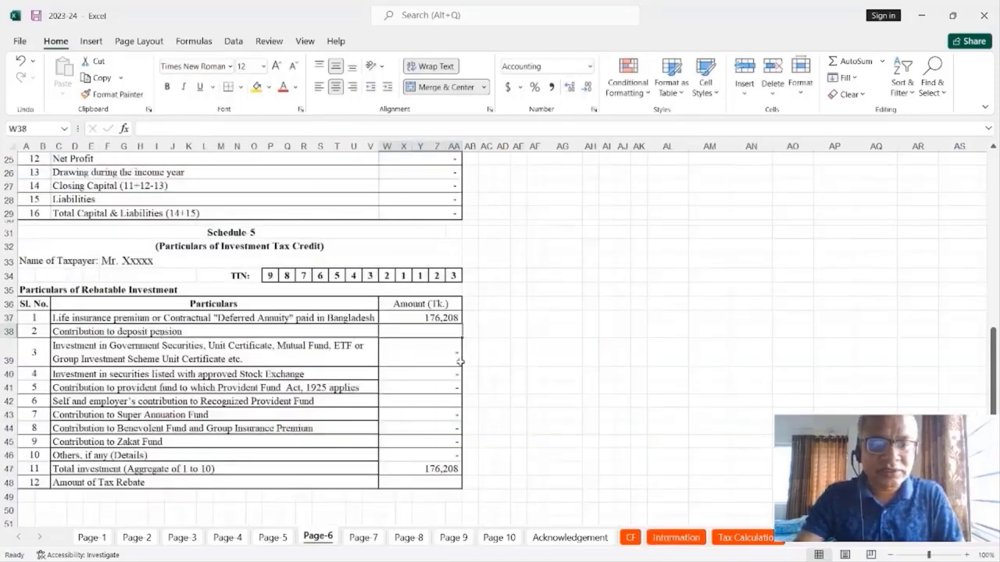
Link the contribution to deposit pension amount to the current-year DPS figure on the Information sheet (D31).
type("=")
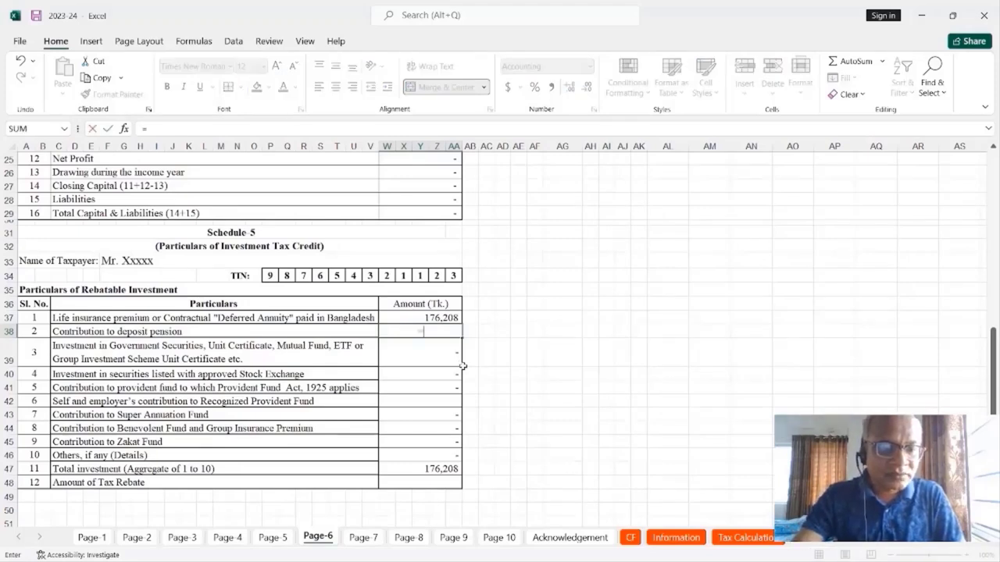
left_click(677, 537)
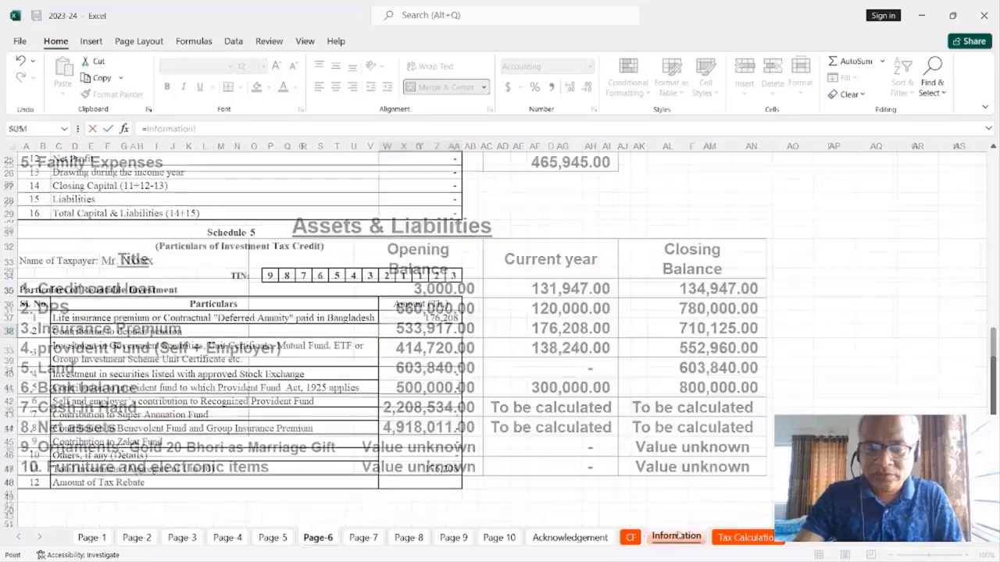
left_click(576, 310)
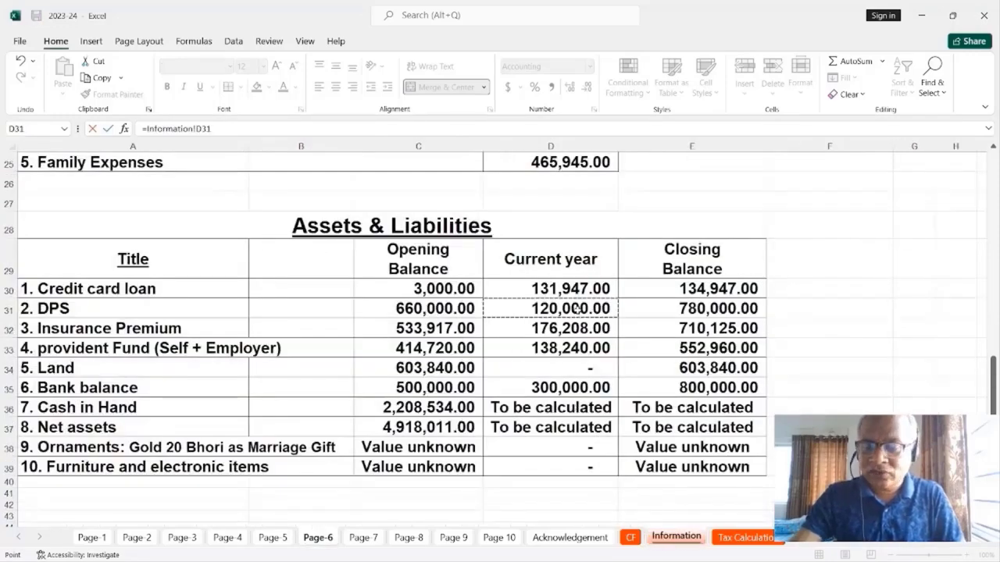
key("Return")
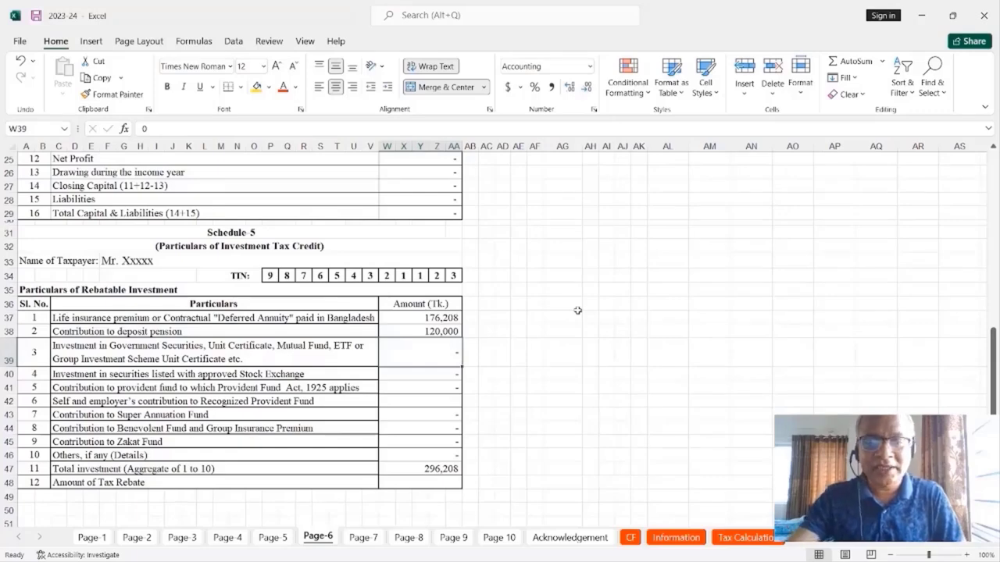
Review the Schedule 5 table, including the deposit pension formula and the two provident fund rows.
left_click(518, 373)
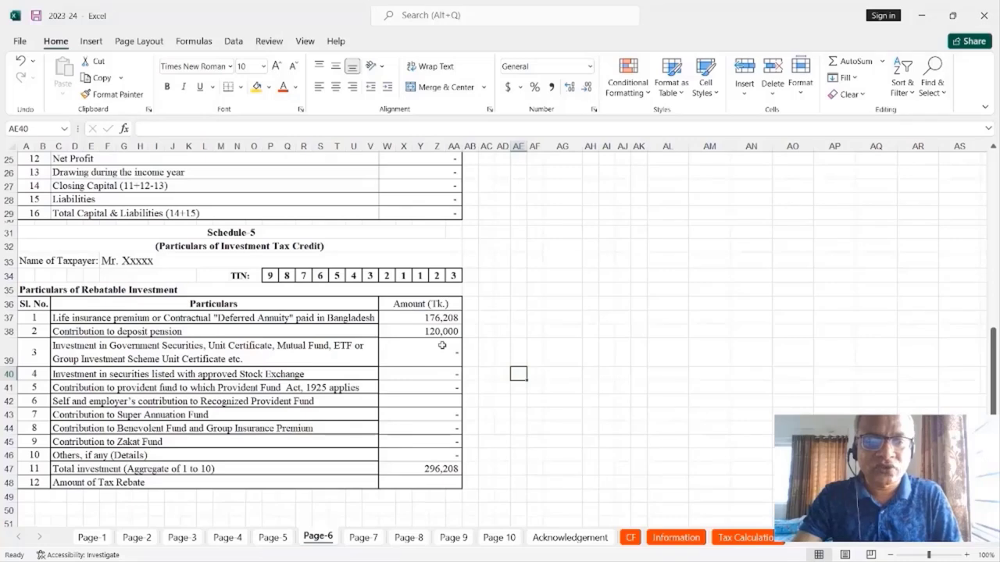
left_click(442, 345)
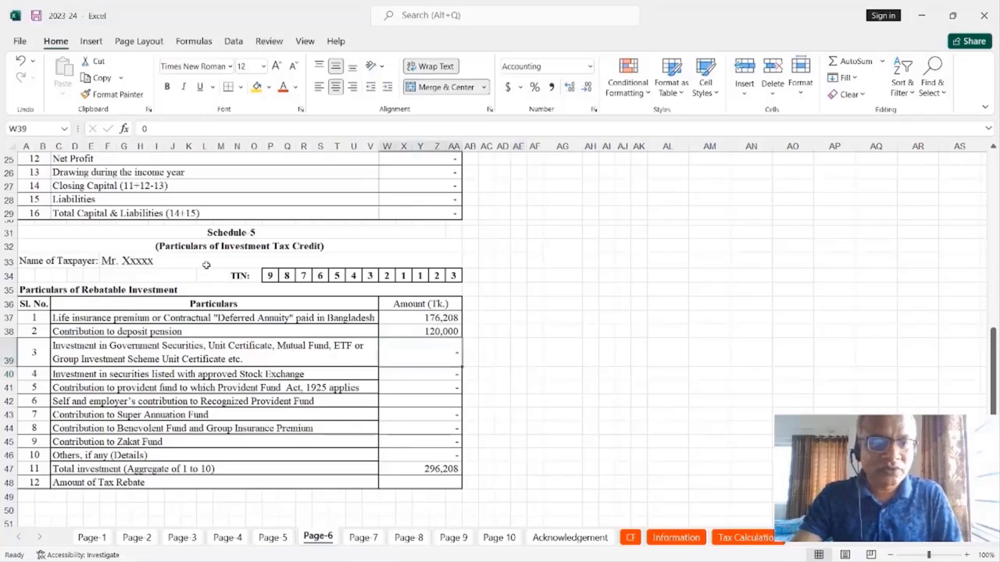
left_click_drag(232, 233, 246, 483)
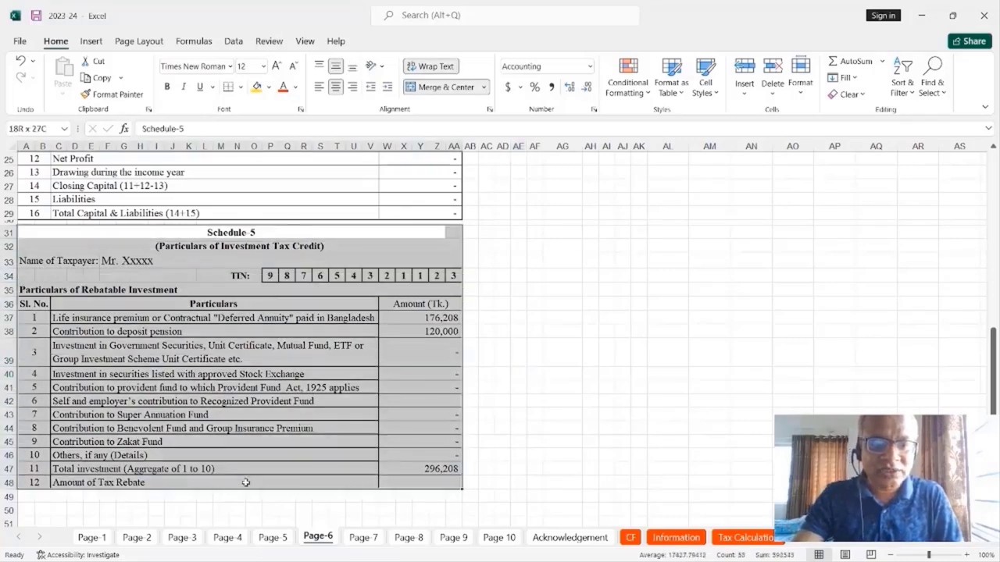
left_click(175, 333)
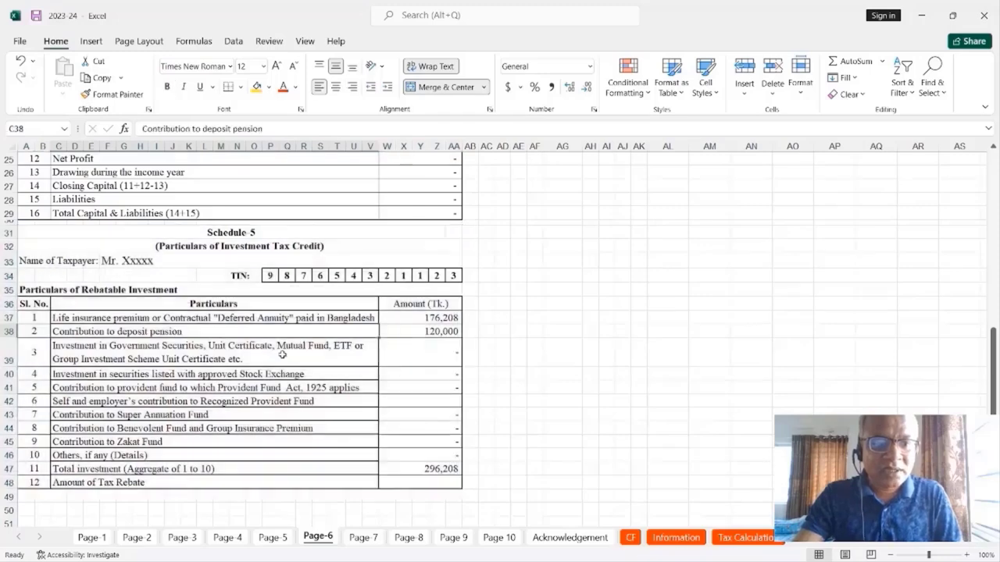
left_click(439, 331)
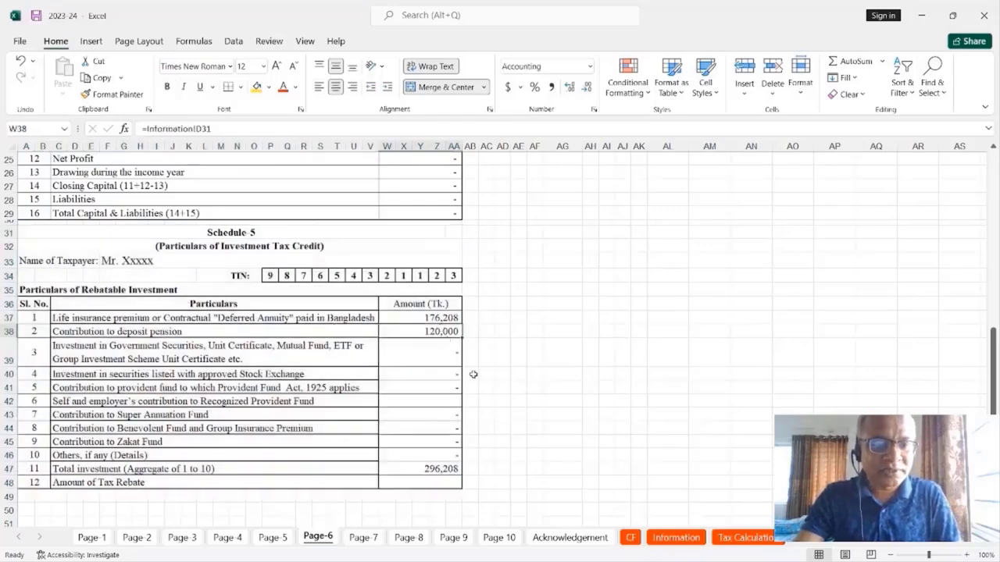
left_click(191, 387)
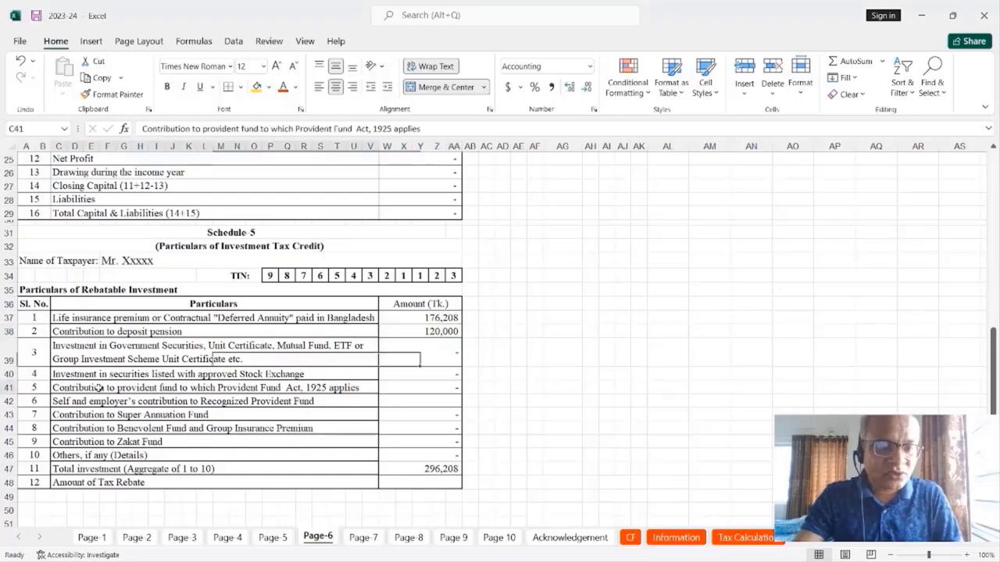
left_click(211, 402)
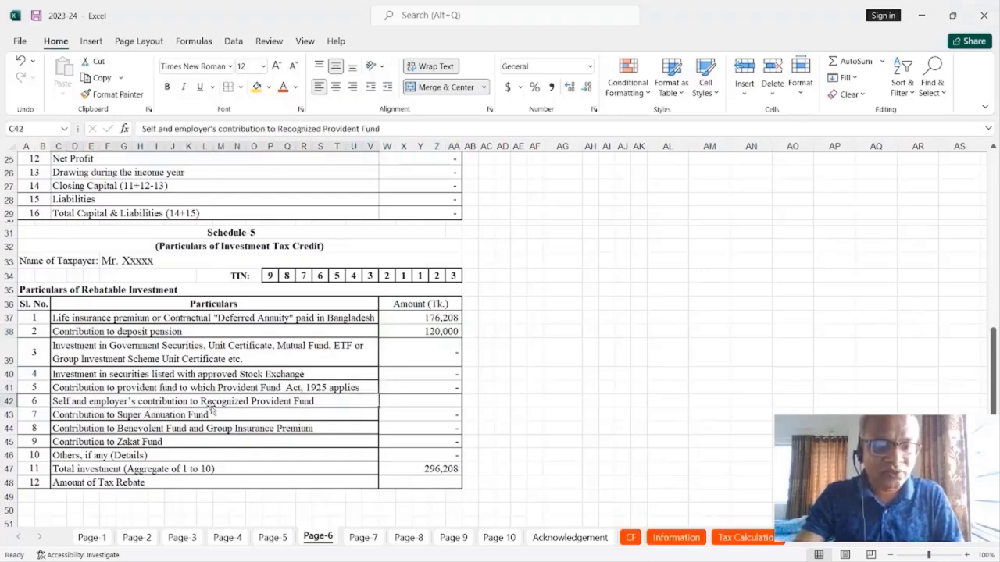
Link the Recognized Provident Fund contribution to the current-year provident fund figure on the Information sheet (D33), and check the total investment formula.
left_click(406, 404)
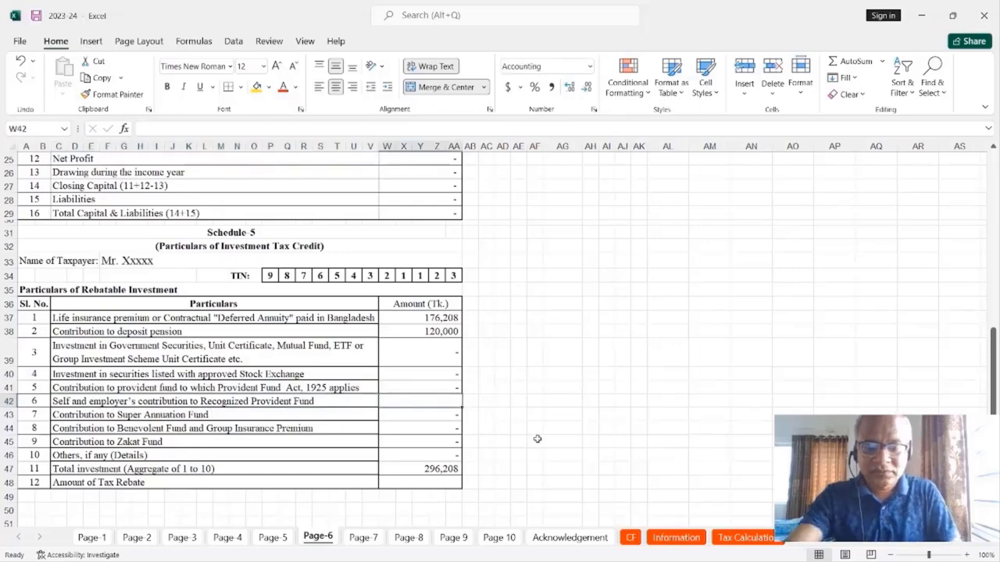
type("=")
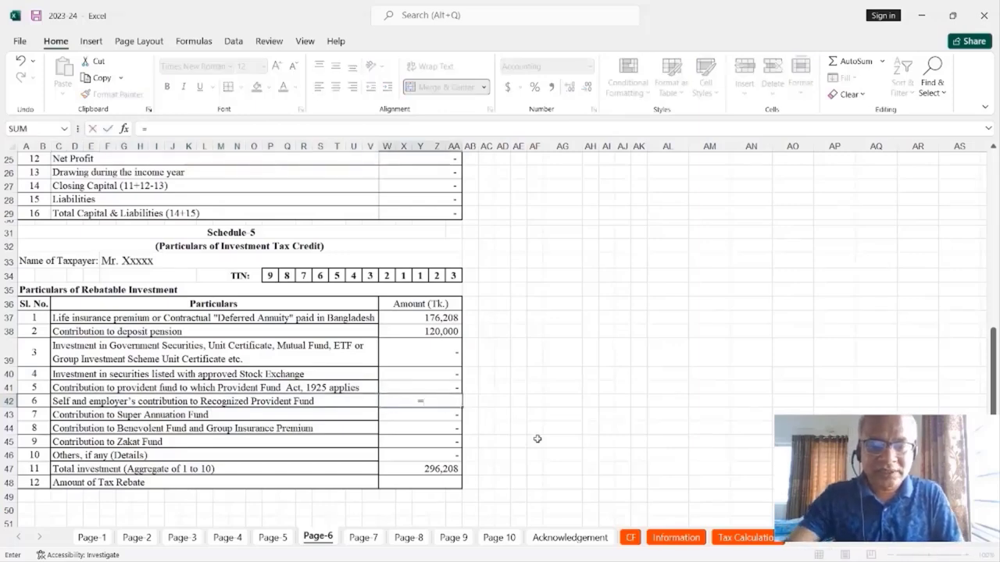
left_click(673, 537)
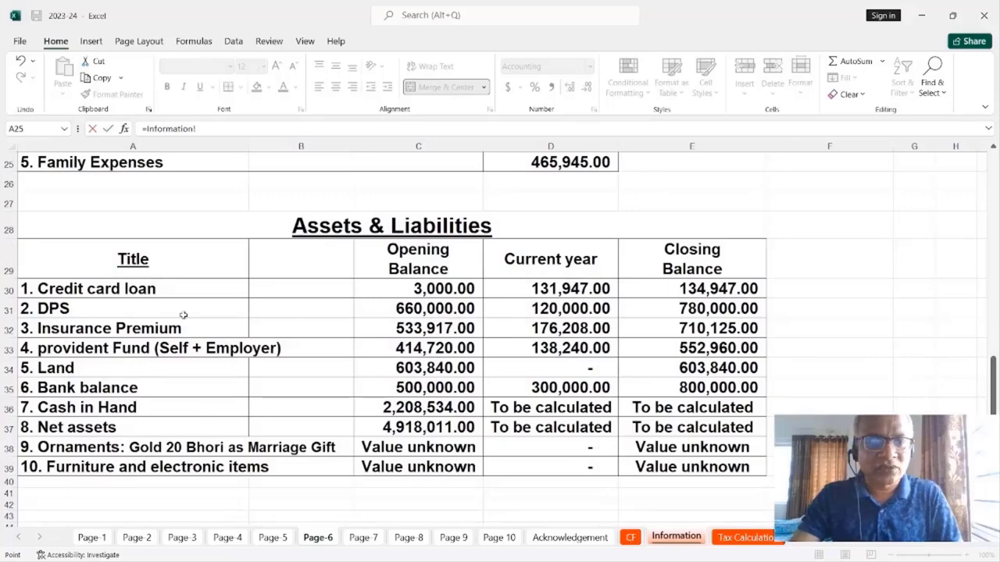
left_click(562, 351)
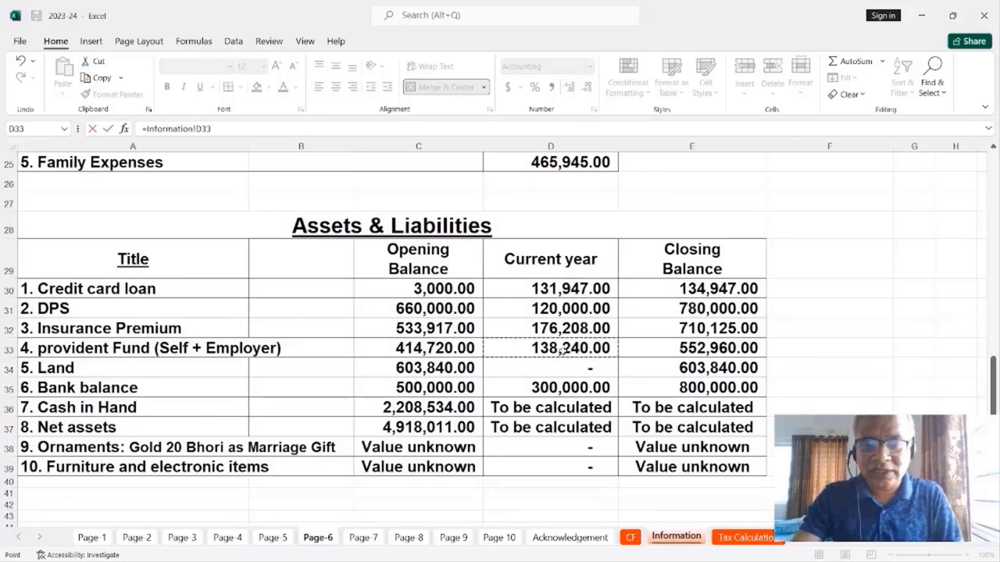
key("Return")
scroll(563, 351, "down", 2)
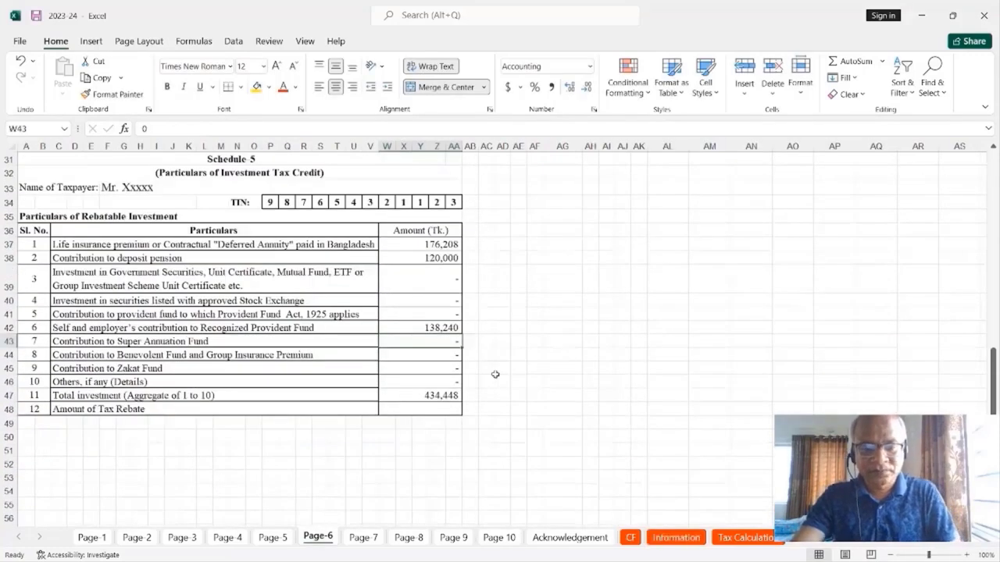
left_click(451, 396)
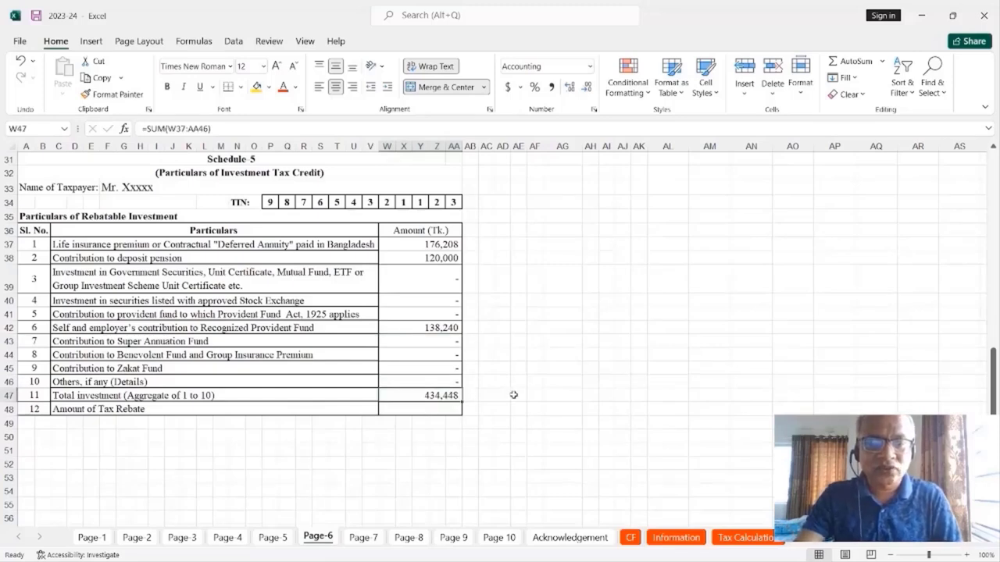
Link the Amount of Tax Rebate in Schedule 5 to the "Whichever is lower" rebate figure on the Tax Calculation sheet (F48).
left_click(451, 410)
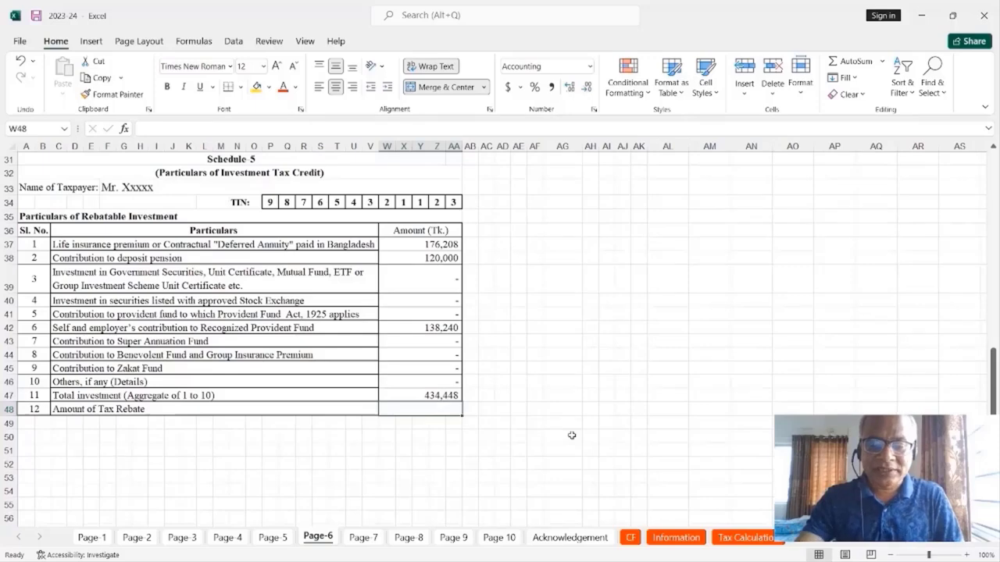
type("=")
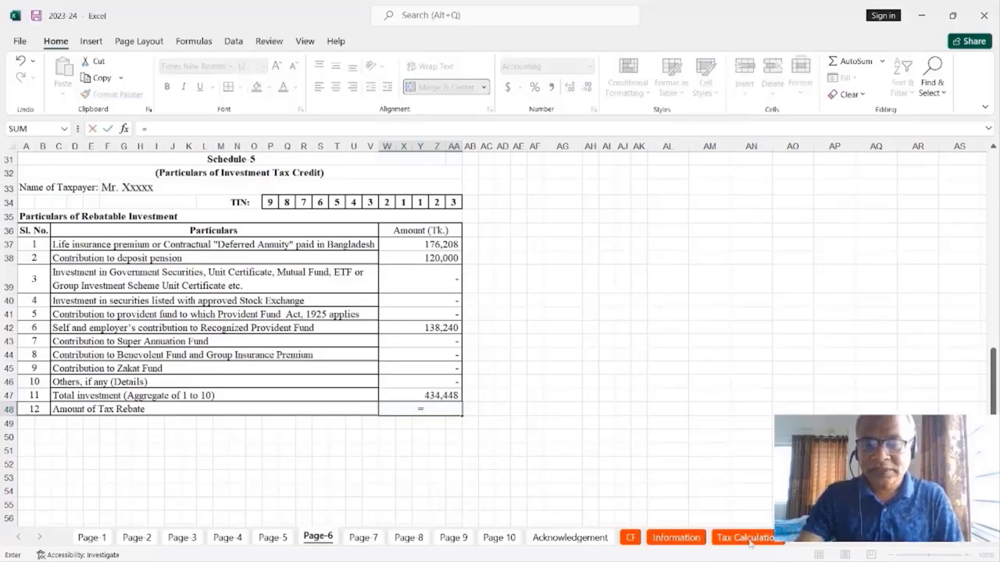
left_click(716, 538)
scroll(695, 435, "down", 6)
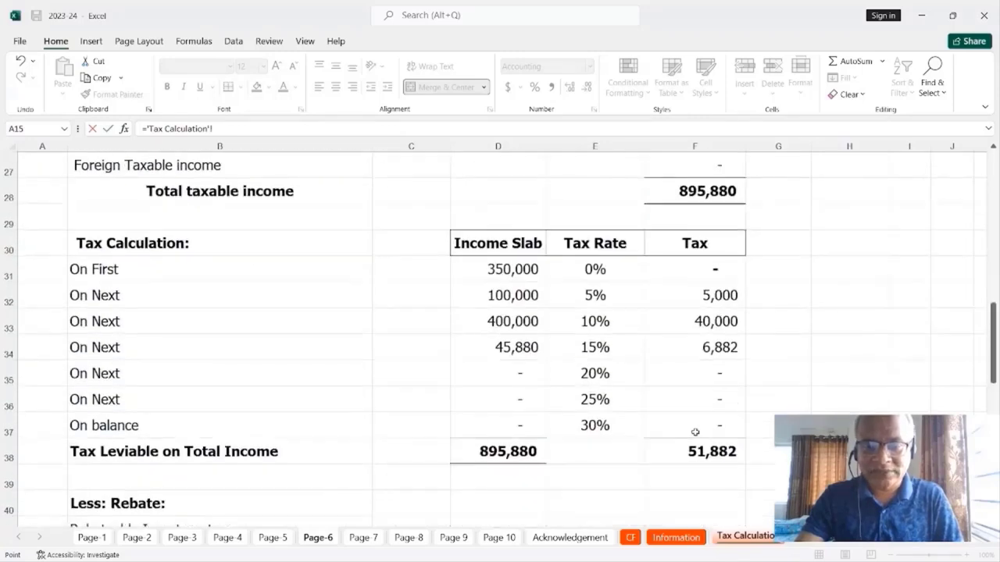
scroll(695, 434, "down", 5)
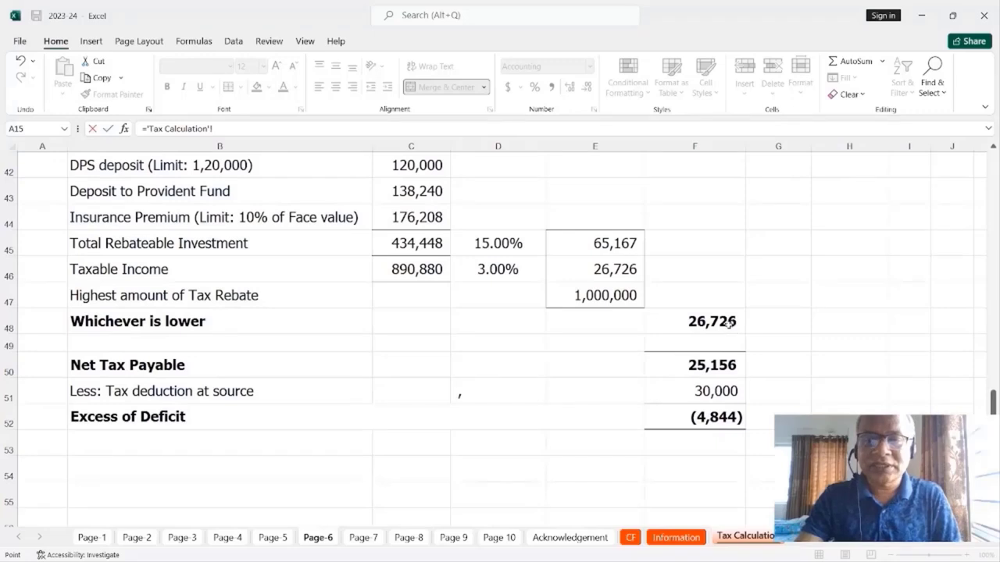
left_click(728, 321)
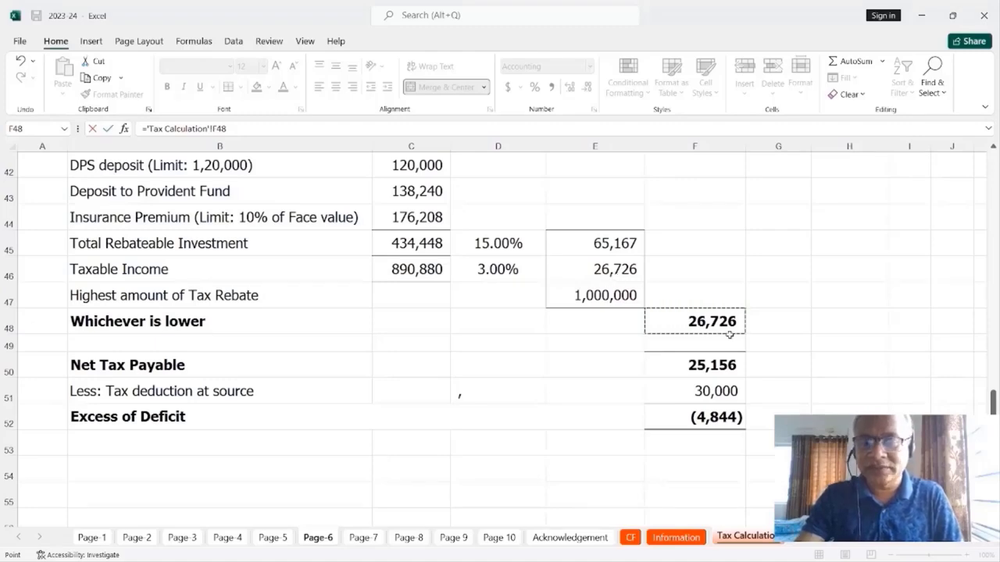
key("Return")
scroll(620, 354, "up", 3)
scroll(620, 354, "down", 6)
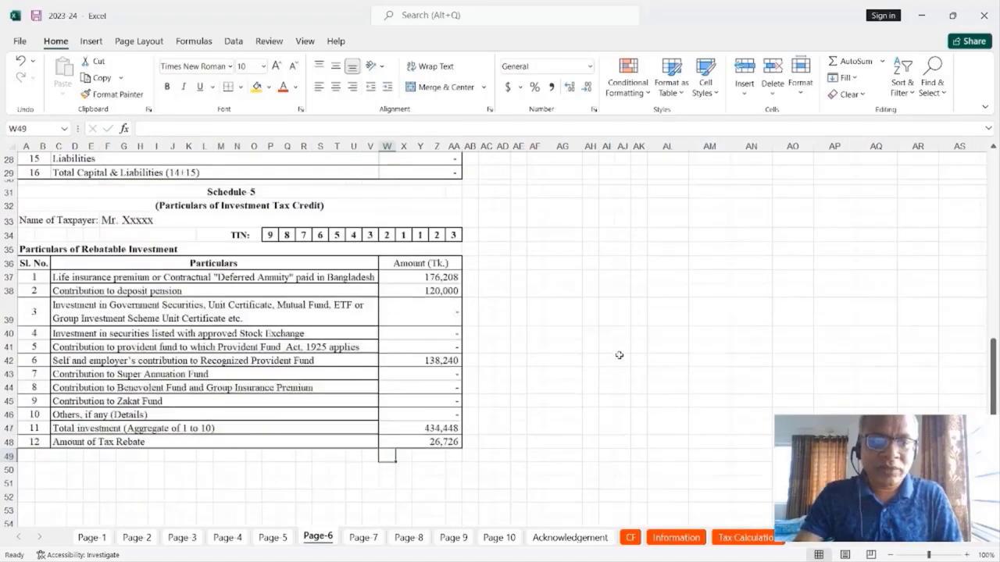
Review the Statement of Expenses Relating to Lifestyle on Page-7, including the formulas behind the taxpayer name and TIN and the verification section.
left_click(362, 539)
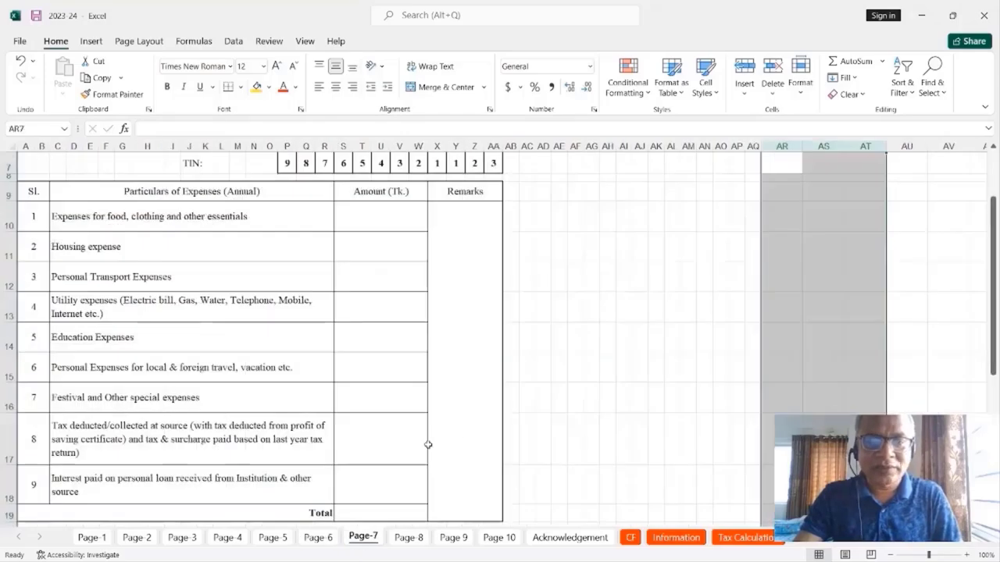
scroll(477, 378, "up", 2)
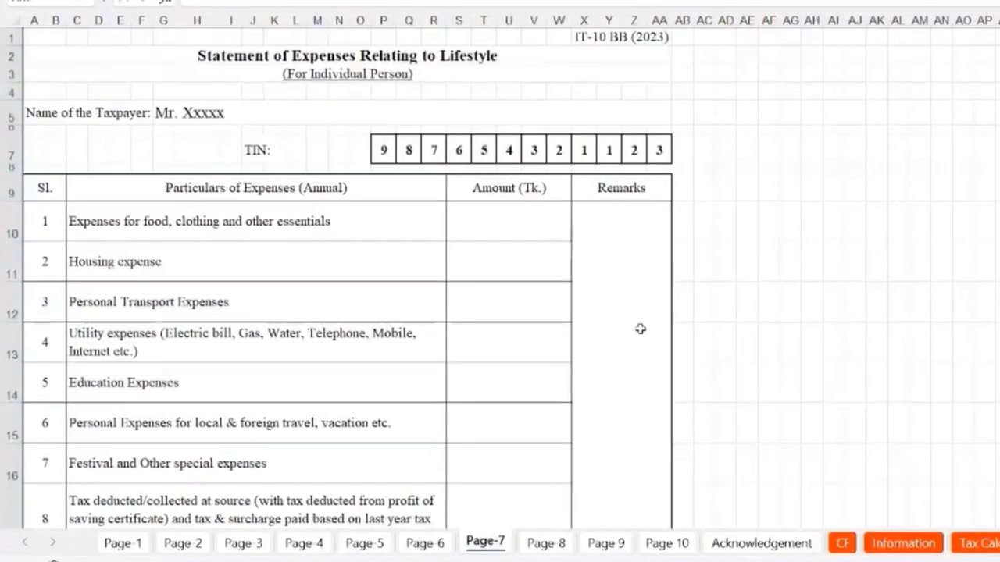
scroll(640, 329, "down", 4)
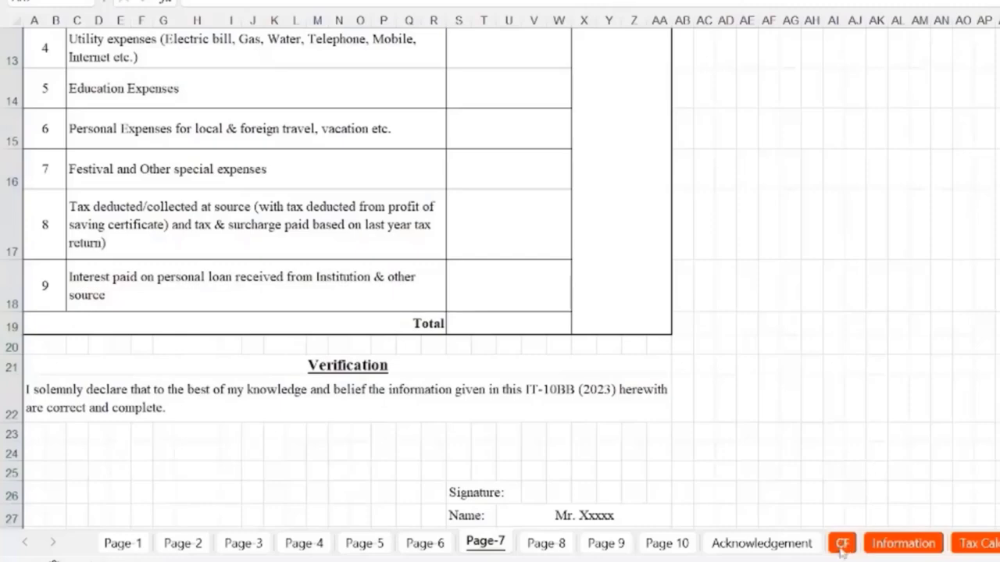
scroll(828, 343, "down", 1)
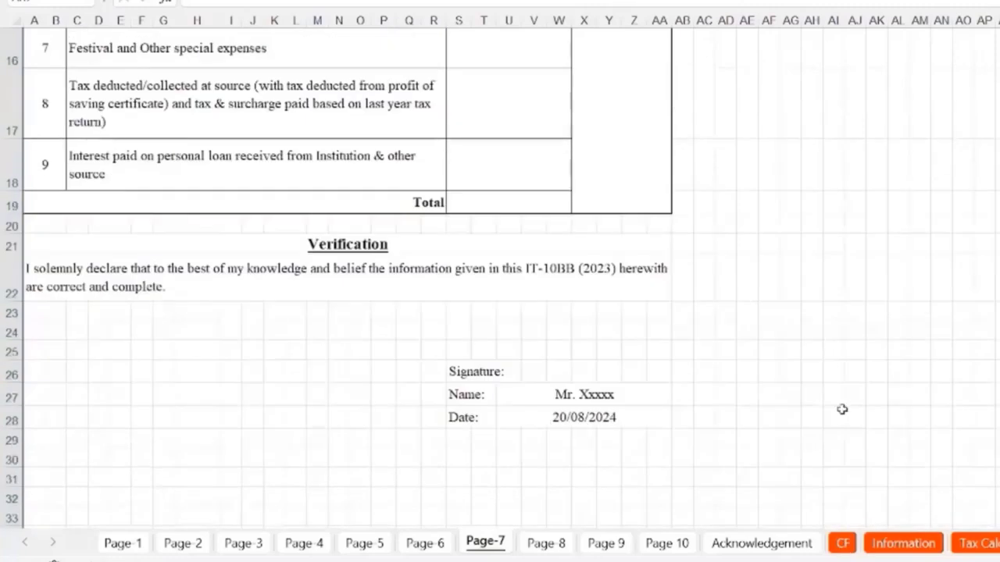
scroll(842, 409, "up", 4)
scroll(656, 340, "up", 1)
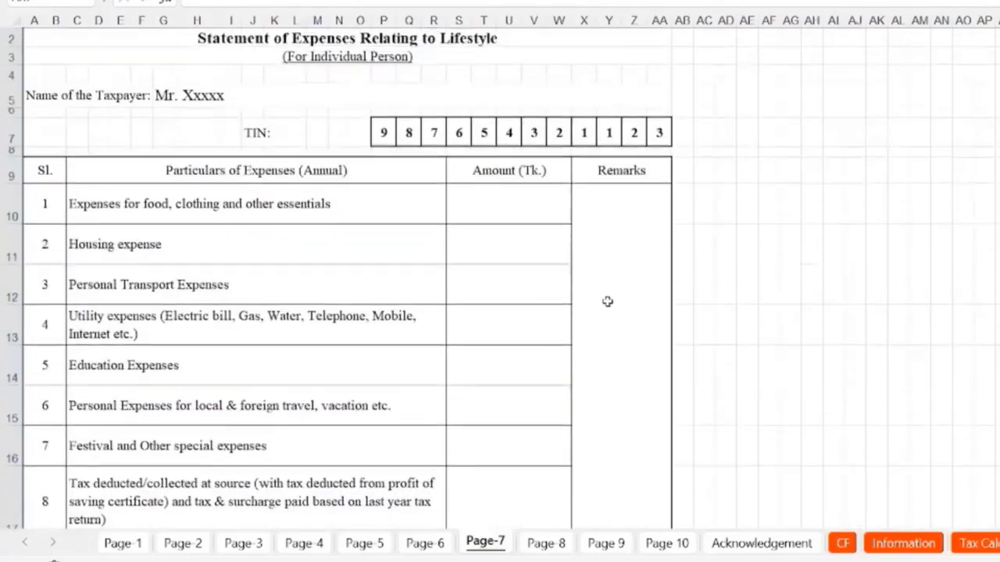
left_click(109, 113)
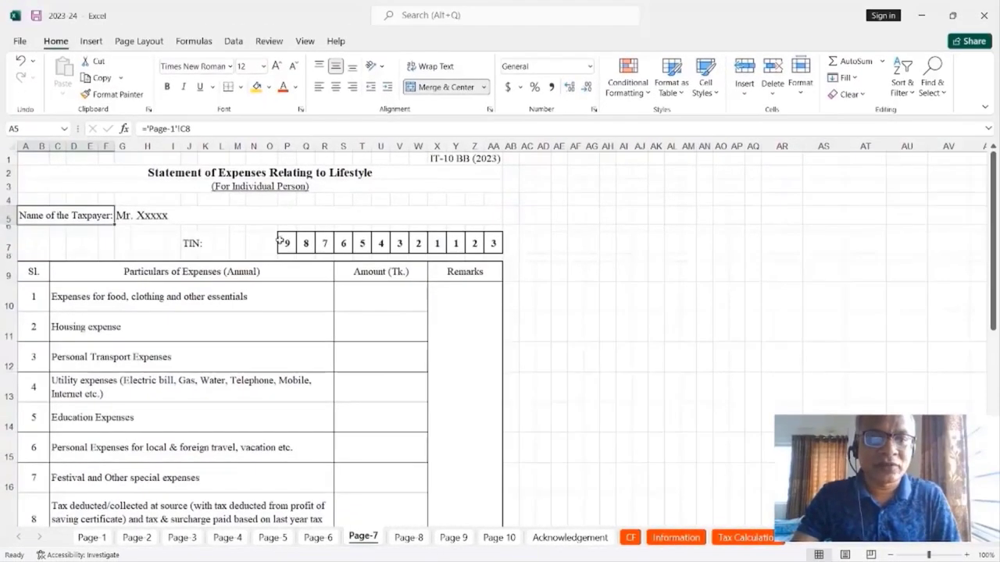
left_click(338, 249)
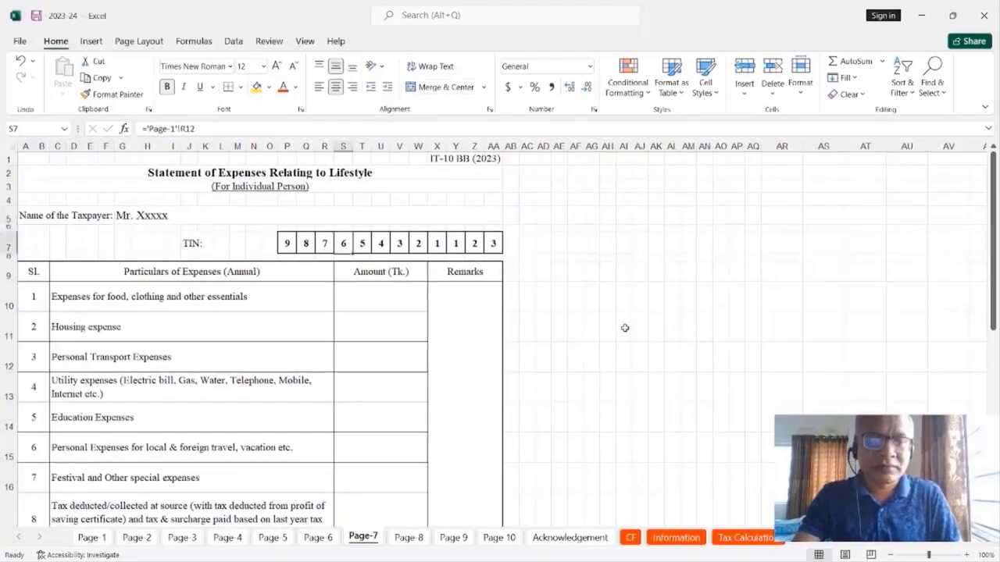
scroll(624, 329, "down", 2)
scroll(518, 338, "down", 2)
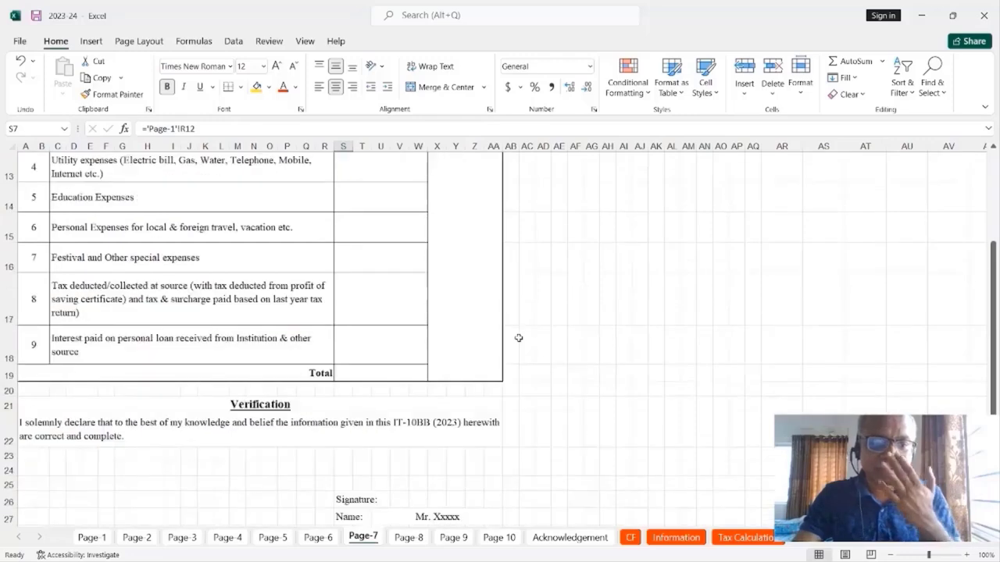
Link the Total amount of the lifestyle expenses statement (S19) to the corresponding figure on the CF sheet.
left_click(406, 372)
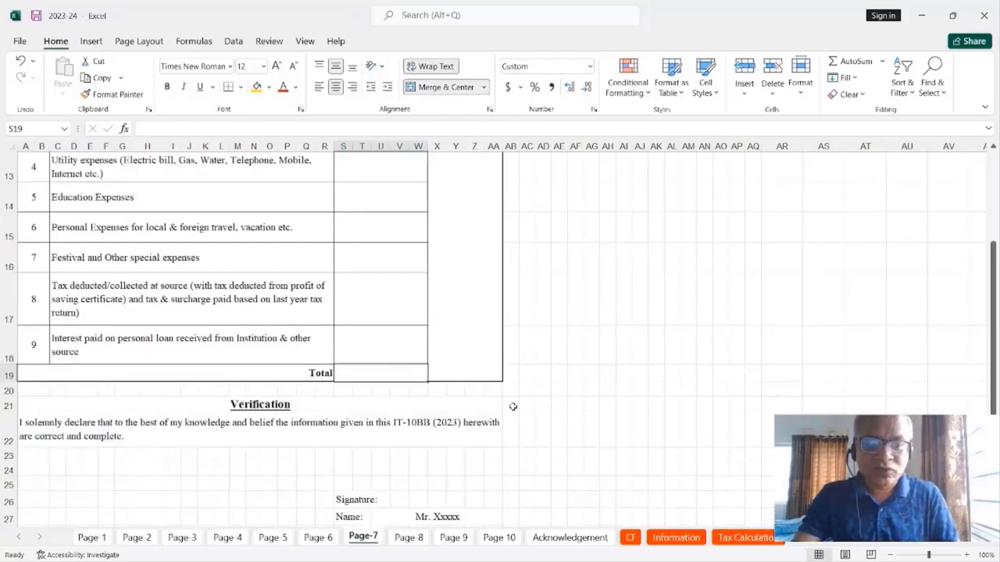
type("=")
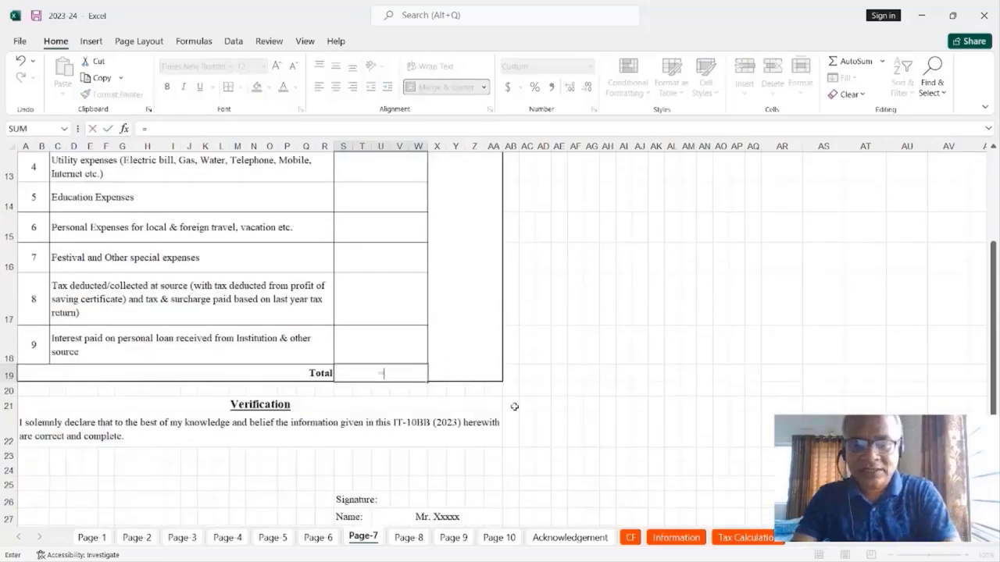
left_click(629, 537)
left_click(533, 318)
key("Return")
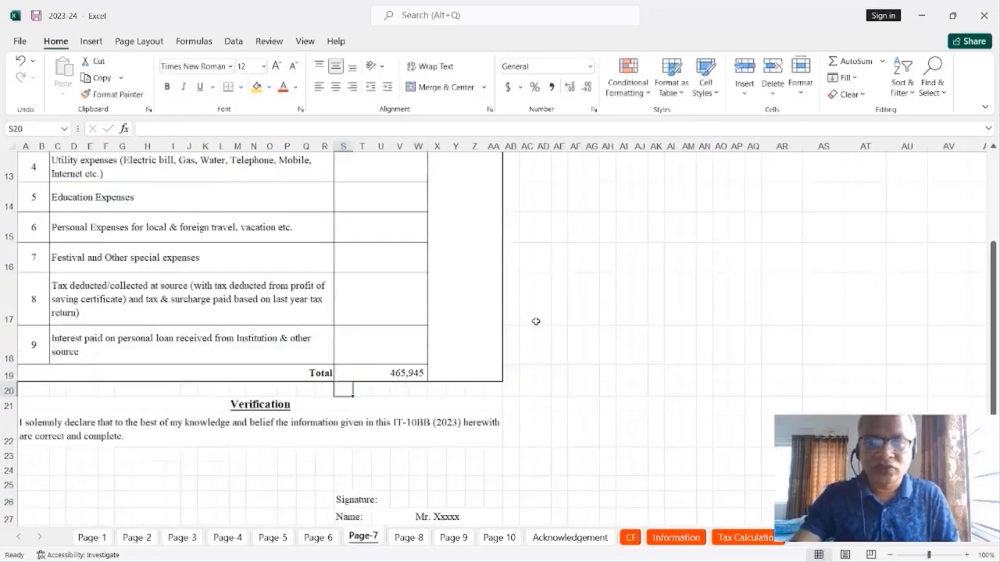
Enter the annual housing expense as =12000*12 and the personal transport expenses as =3000*12.
scroll(538, 321, "up", 2)
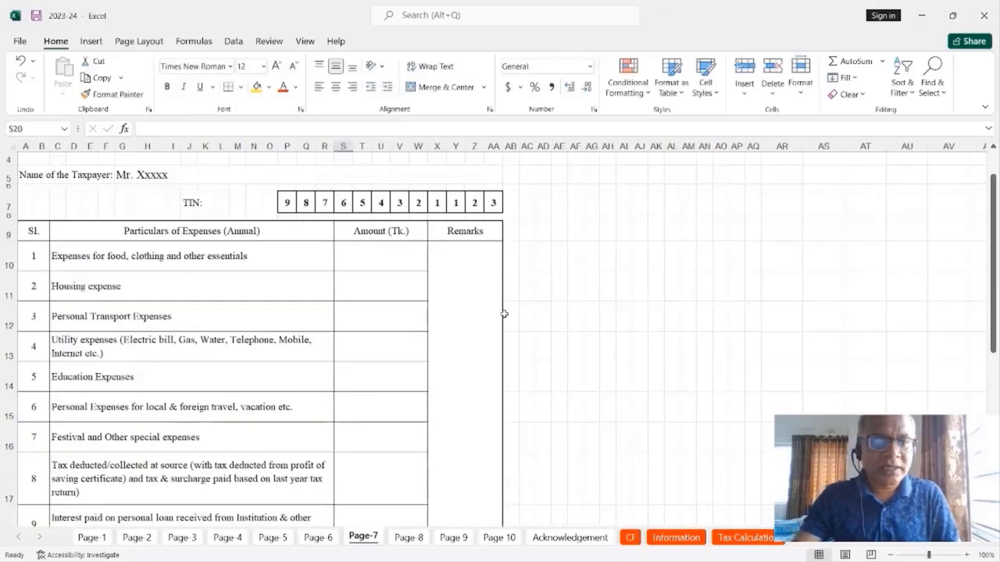
left_click(156, 283)
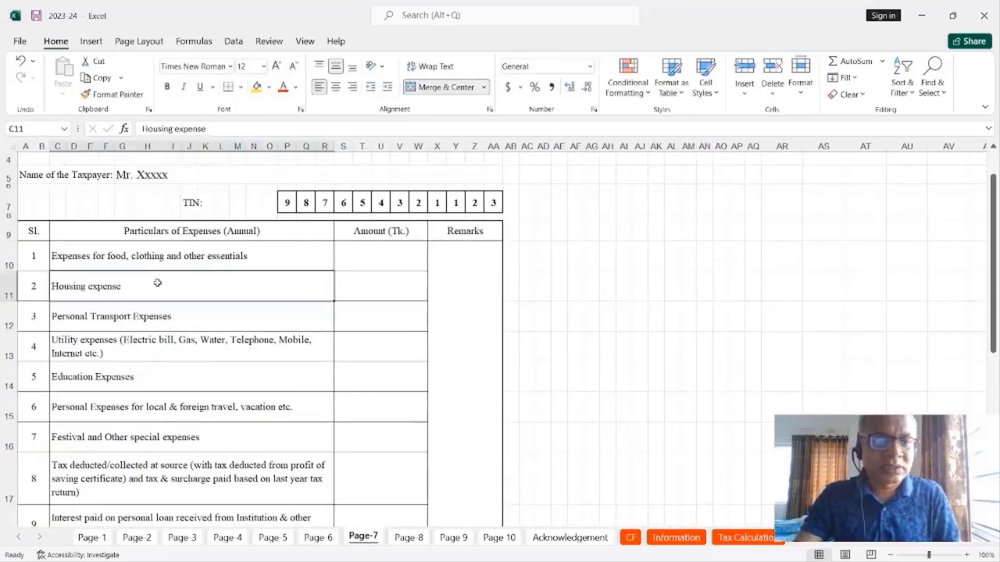
left_click(408, 292)
type("=")
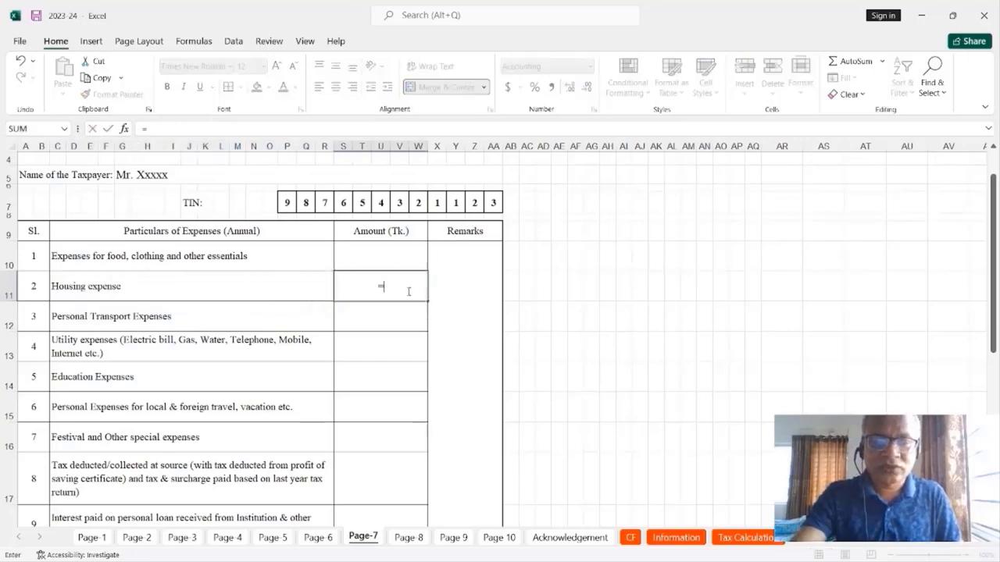
type("12000")
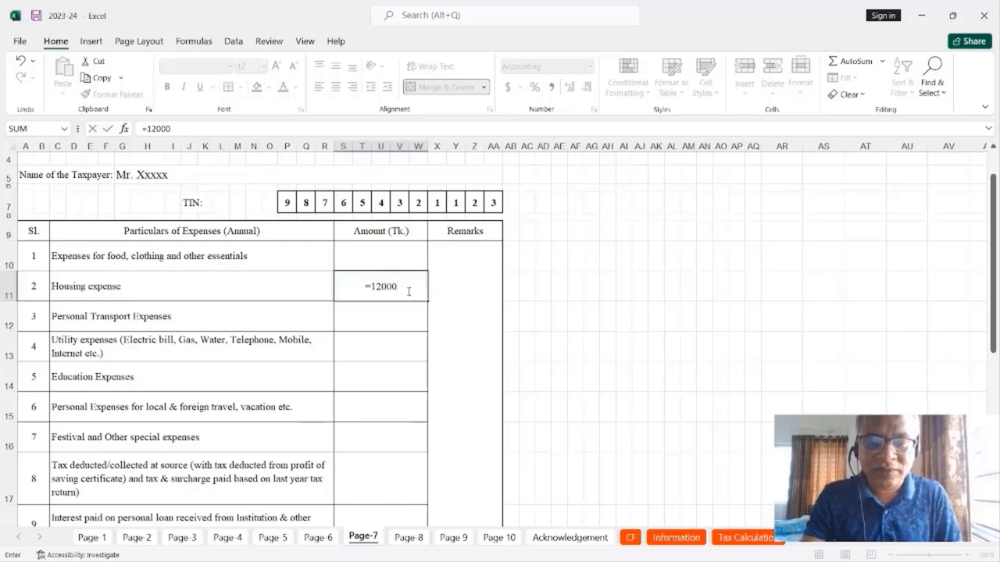
type("*12")
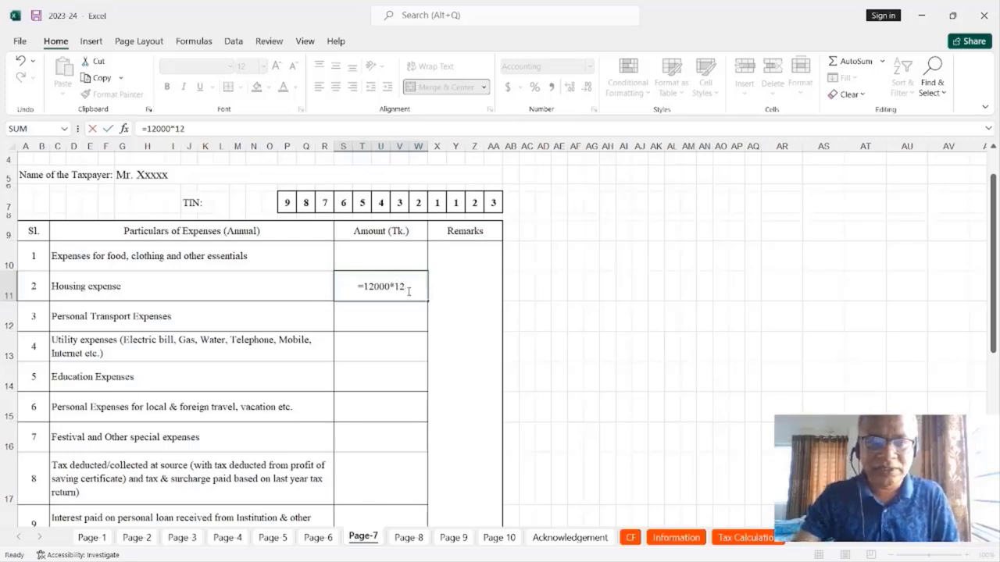
key("Return")
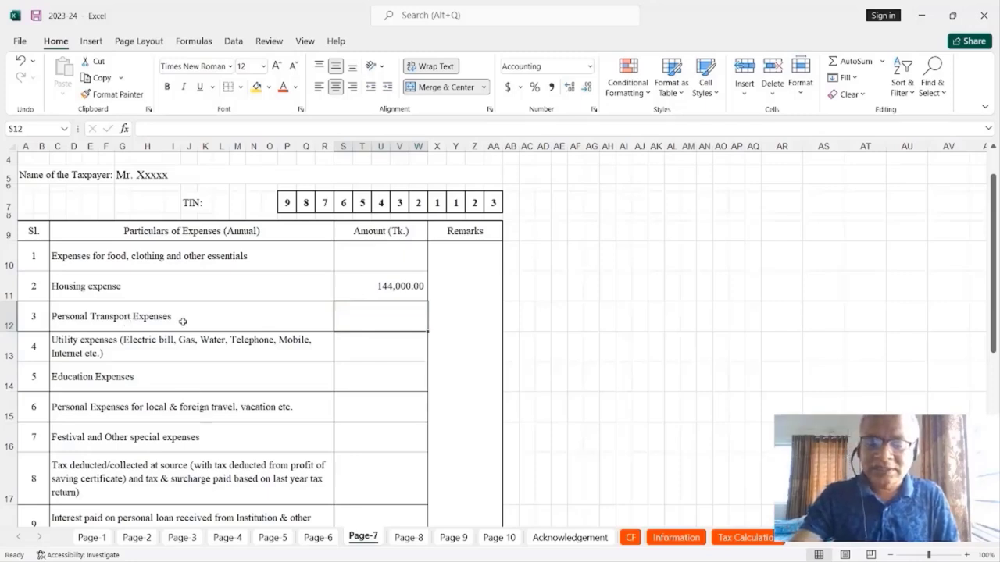
type("=3000*12")
key("Return")
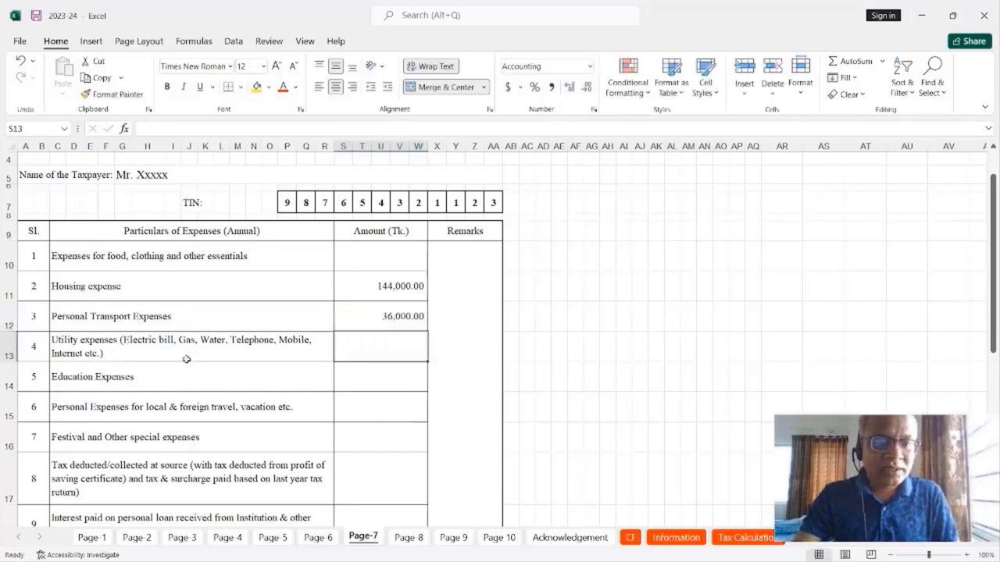
Enter 24,000 for the utility expenses and 24,000 for the education expenses.
type("2")
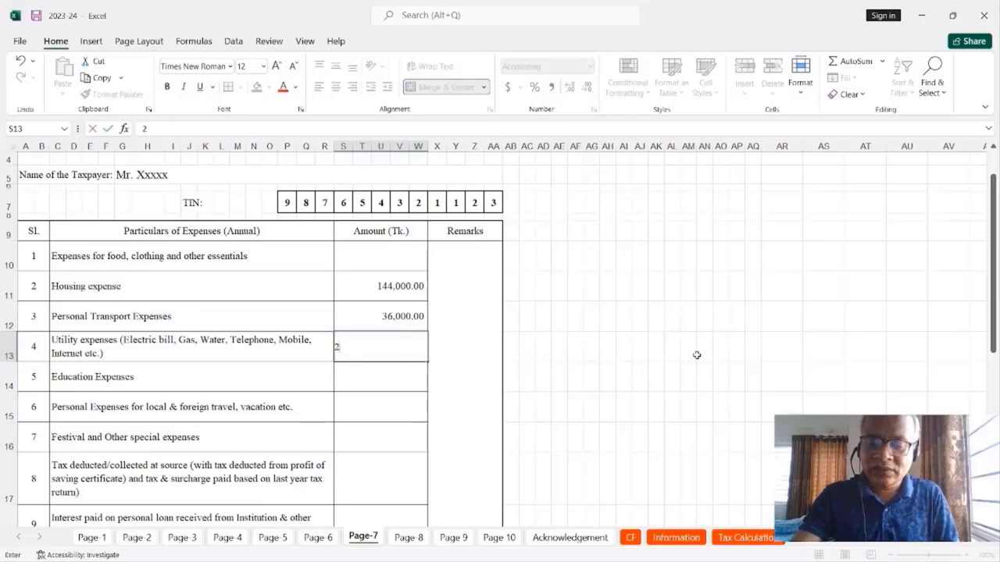
type("4,000")
key("Return")
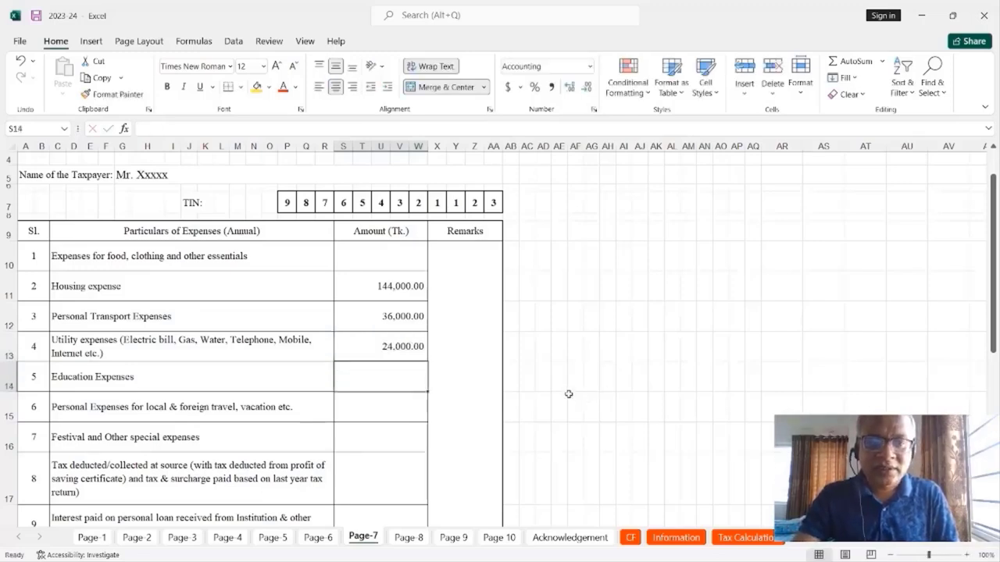
scroll(574, 397, "down", 1)
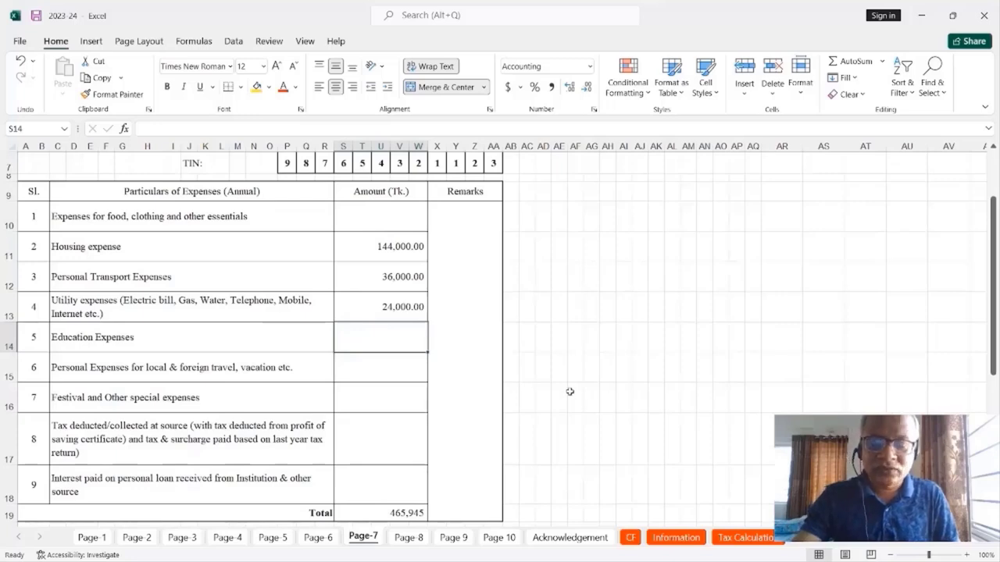
type("24000")
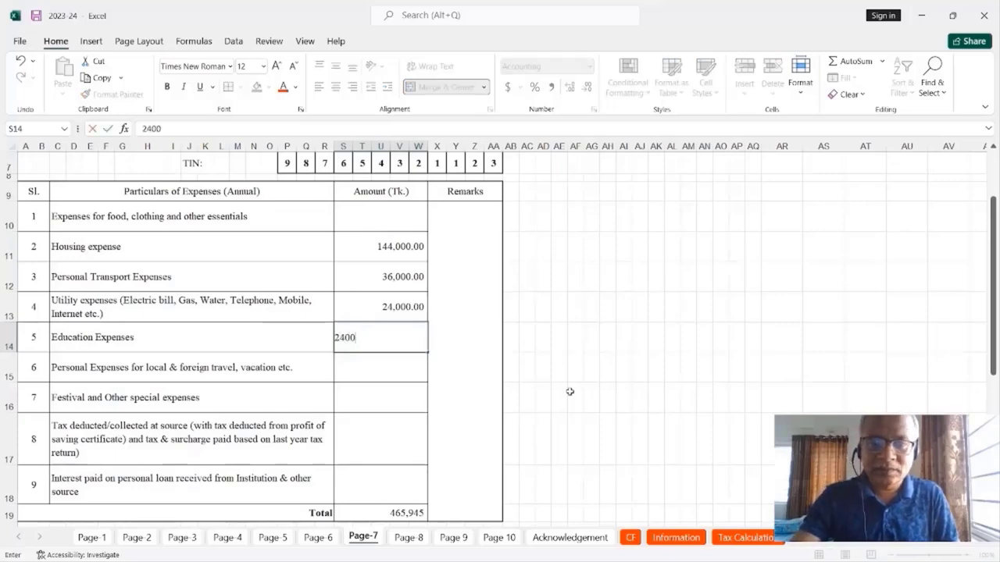
key("Return")
Enter =30000 as the amount for tax deducted or collected at source in row 8 of the expenses statement.
scroll(570, 391, "down", 1)
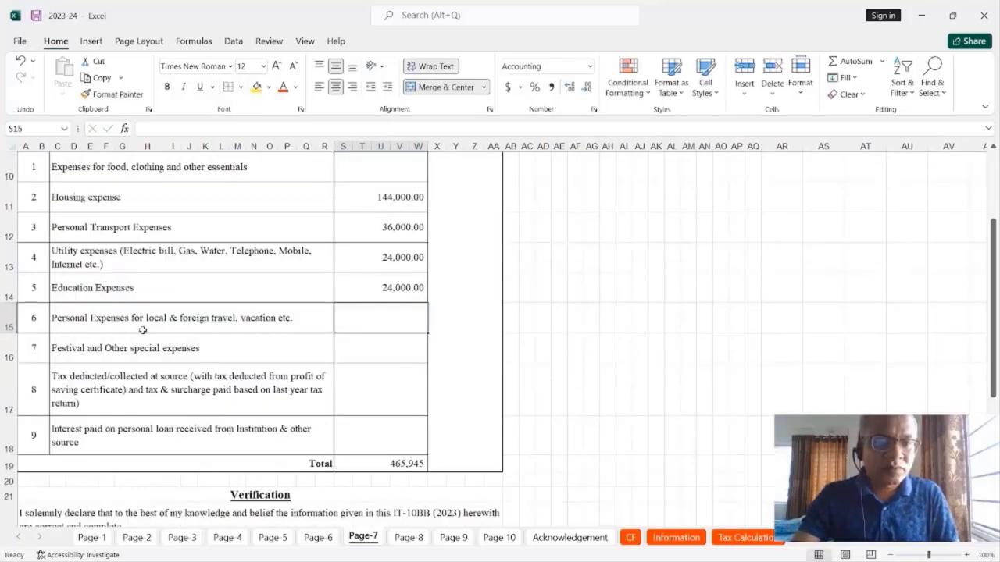
left_click(286, 342)
left_click(274, 388)
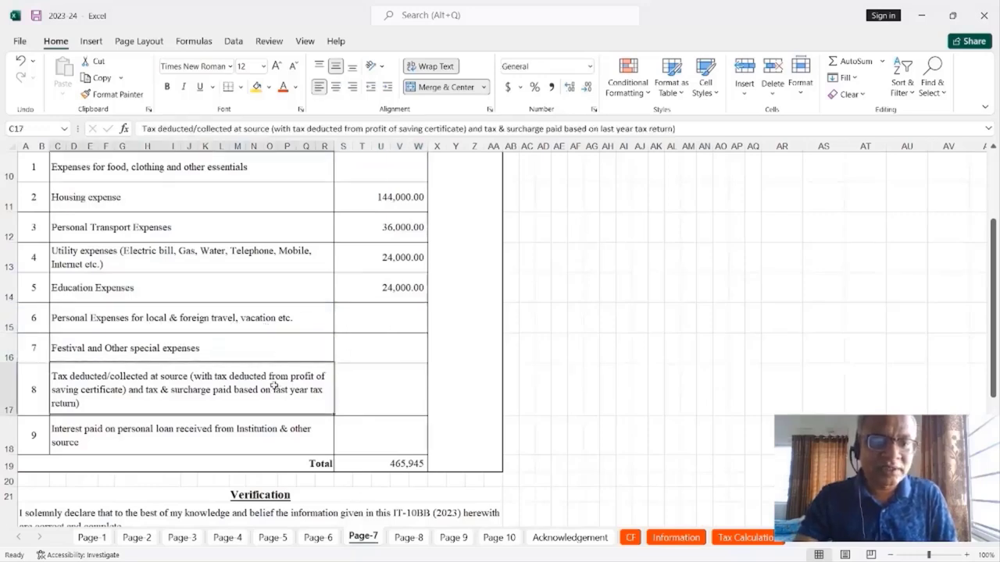
left_click(379, 400)
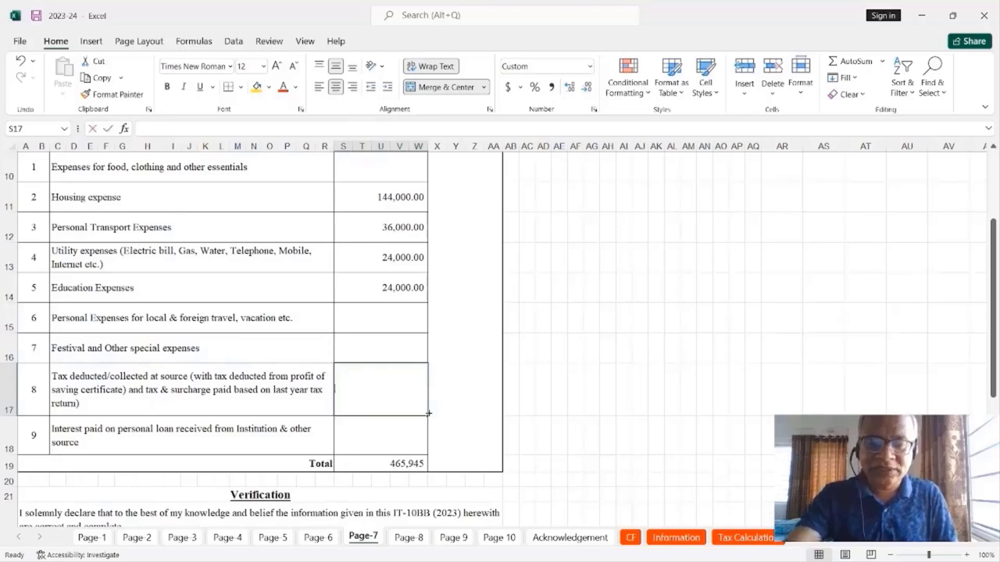
type("=")
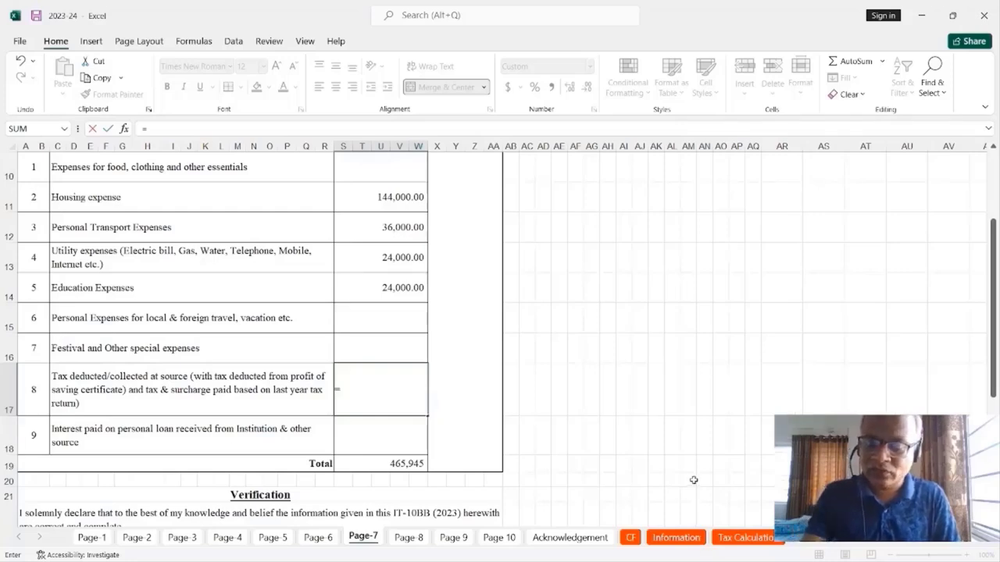
type("30000")
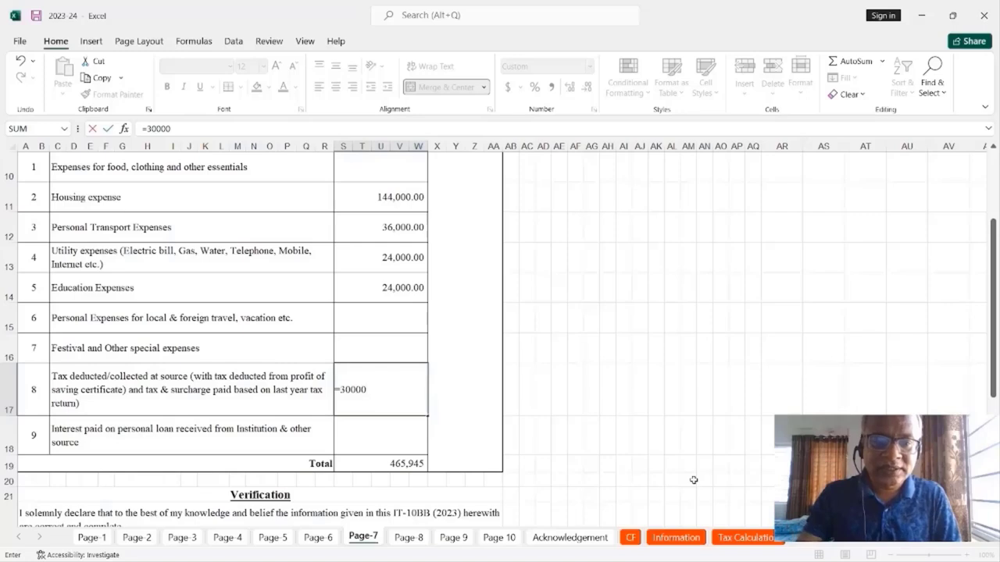
key("Return")
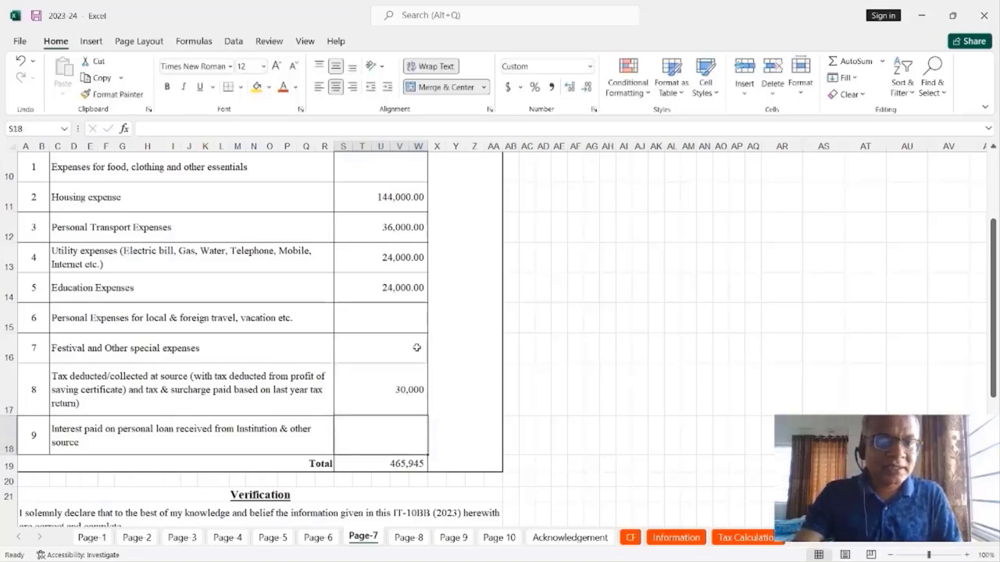
Calculate the food, clothing and other essentials expense in S10 as the Total minus the other entered expenses, =S19-S17-S14-S13-S12-S11.
scroll(417, 344, "up", 1)
left_click(416, 222)
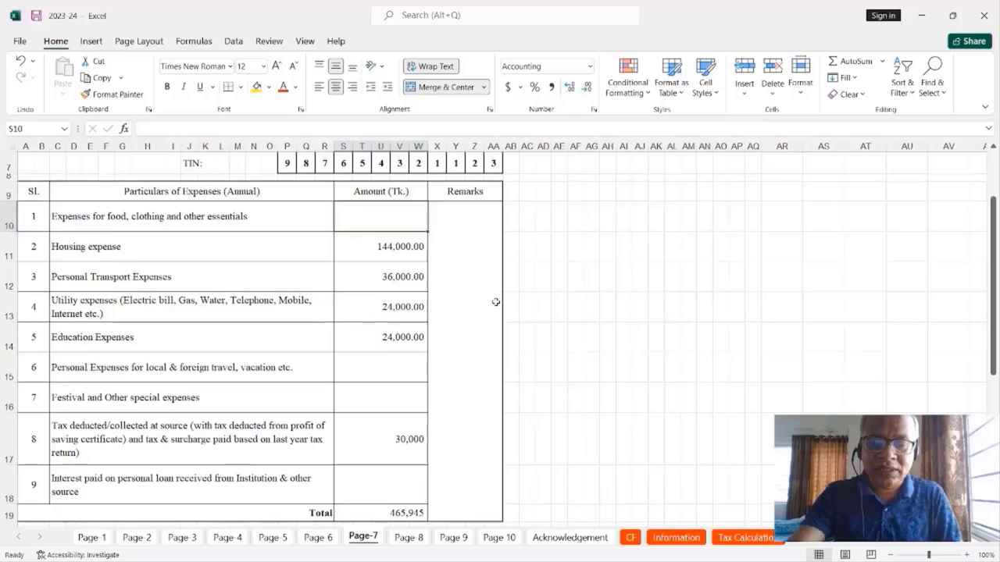
type("=")
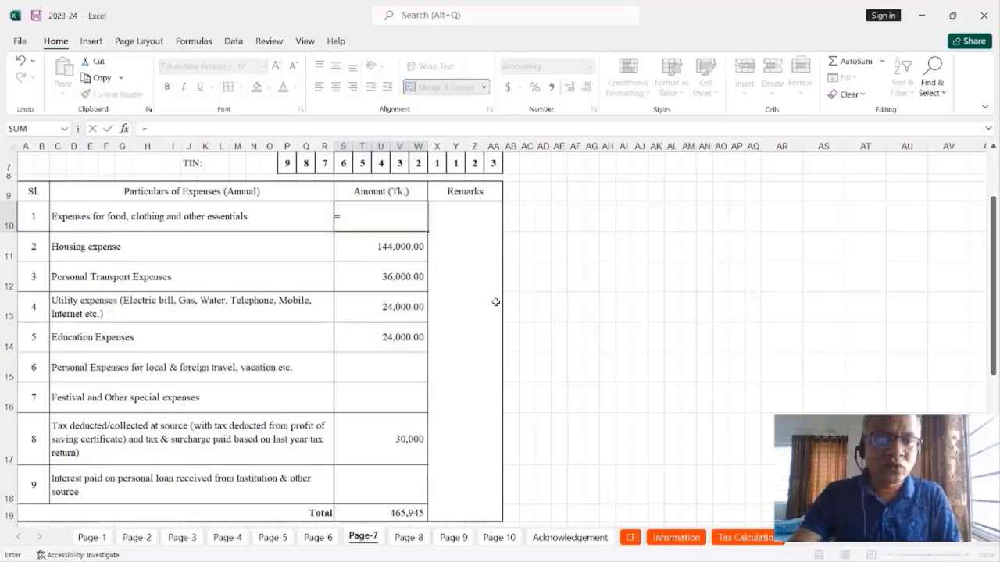
scroll(460, 391, "down", 1)
left_click(407, 463)
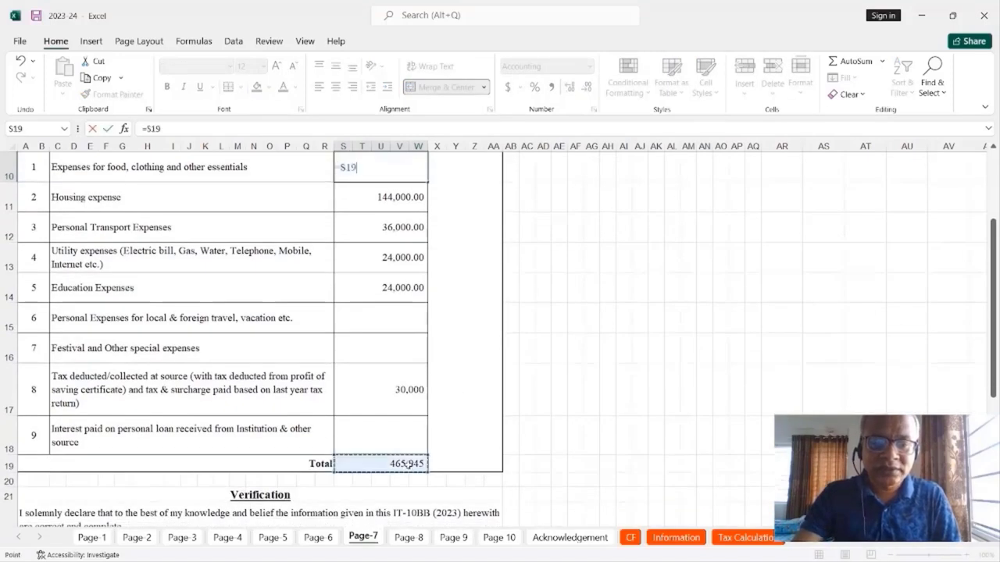
type("-")
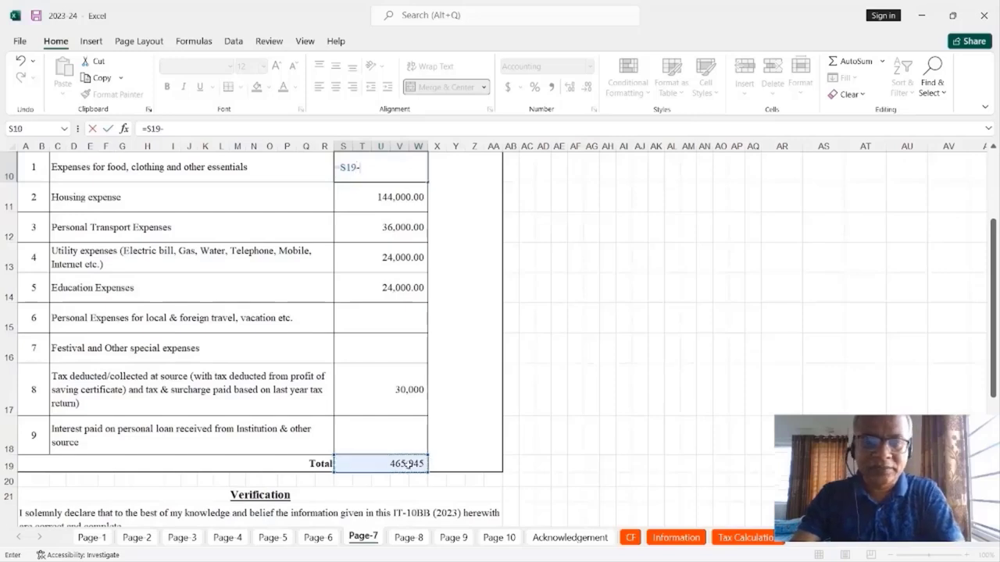
left_click(397, 376)
type("-")
left_click(418, 286)
type("-")
left_click(418, 264)
type("-")
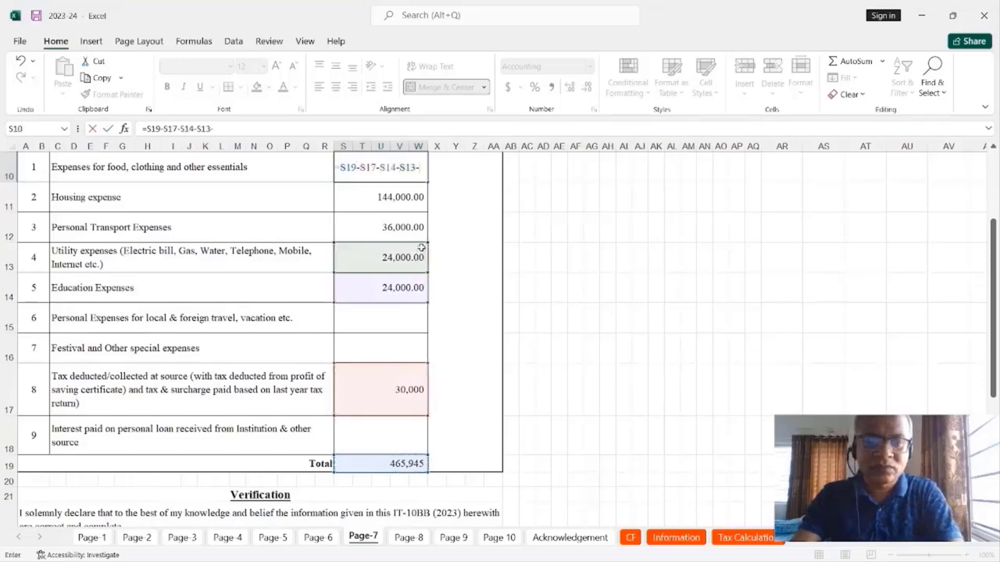
left_click(419, 231)
type("-")
left_click(415, 201)
key("Return")
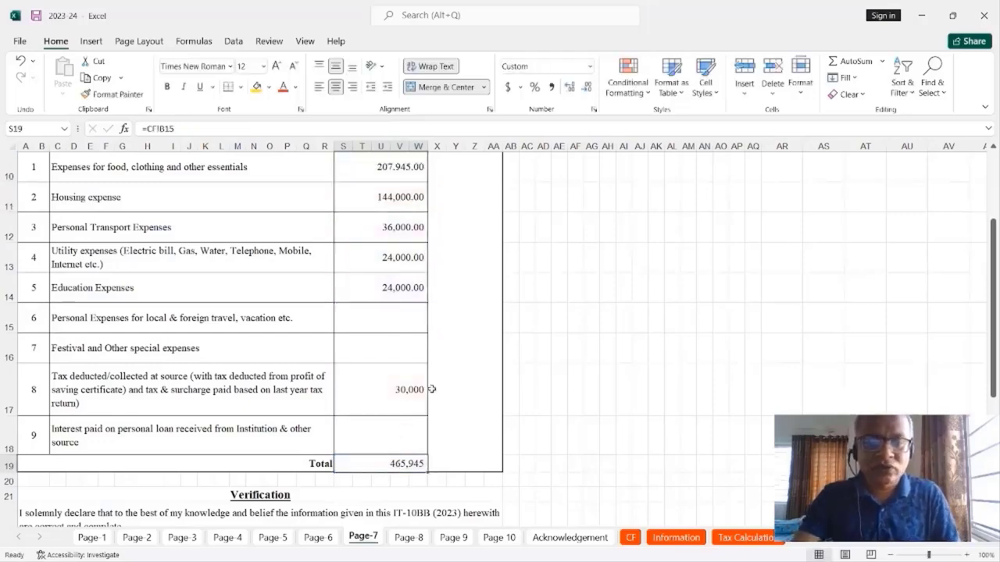
Check that the nine expense amounts in S10:S18 add up to the Total, and review the rest of the statement.
scroll(425, 390, "up", 1)
left_click_drag(404, 212, 362, 492)
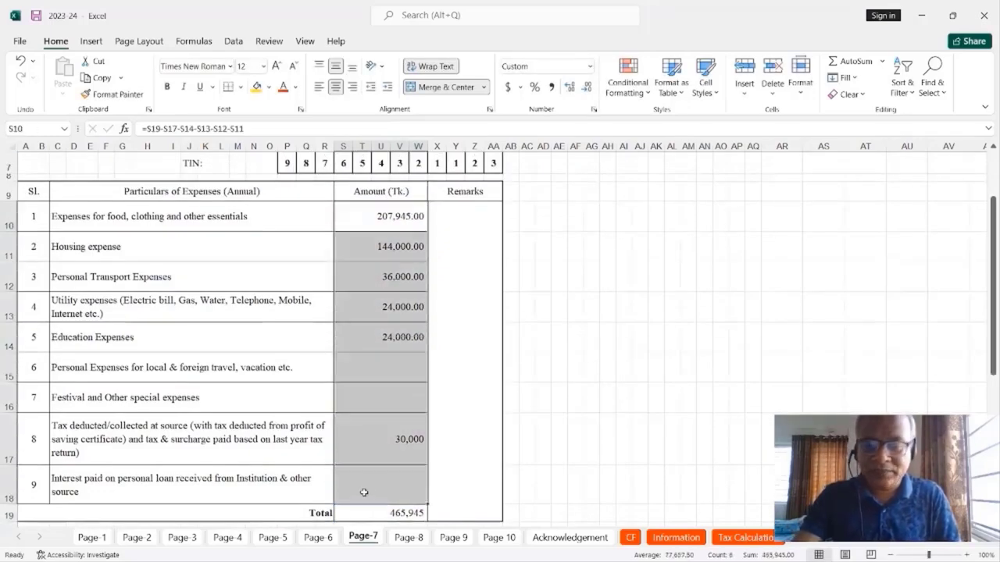
scroll(587, 402, "down", 1)
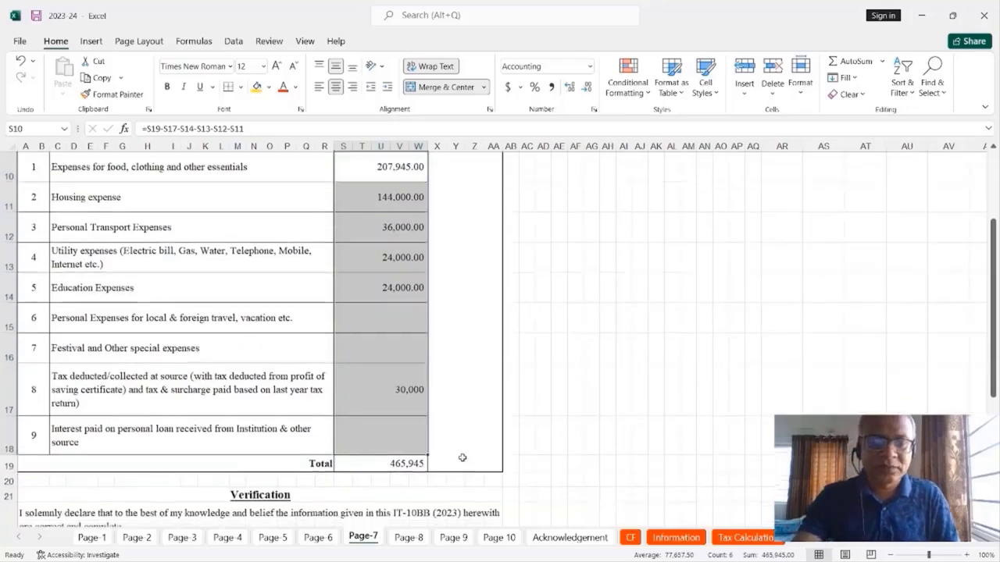
scroll(462, 455, "up", 3)
scroll(405, 360, "down", 7)
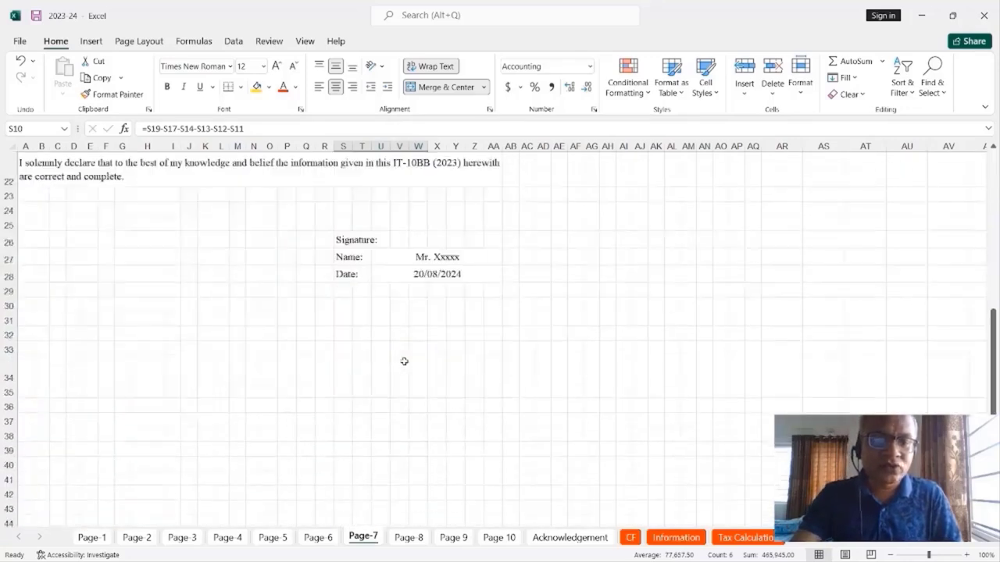
scroll(404, 359, "up", 2)
scroll(404, 361, "up", 1)
On Page-8, link the total income shown in return (T13) to the total taxable income in F28 of the Tax Calculation sheet.
left_click(409, 537)
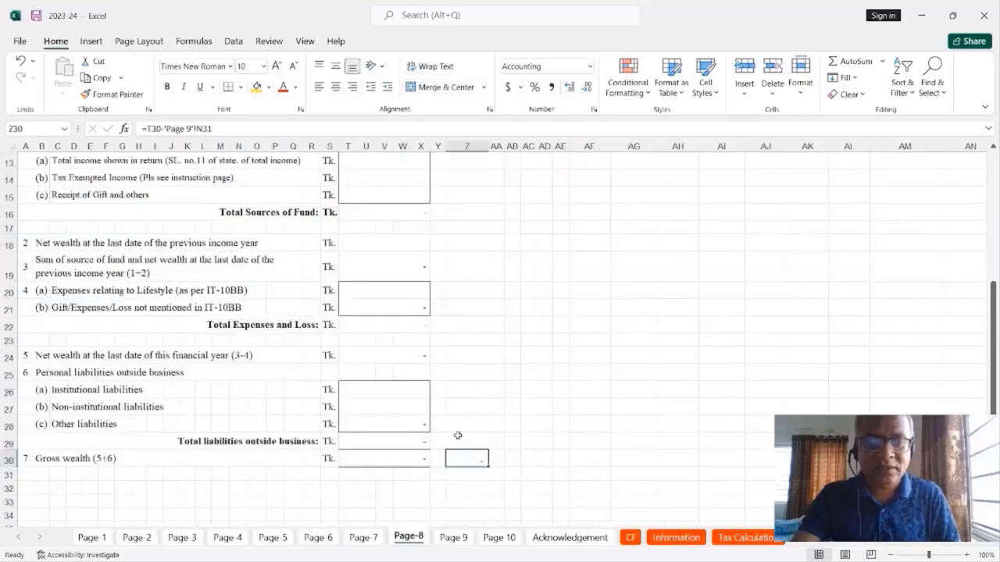
scroll(469, 422, "up", 4)
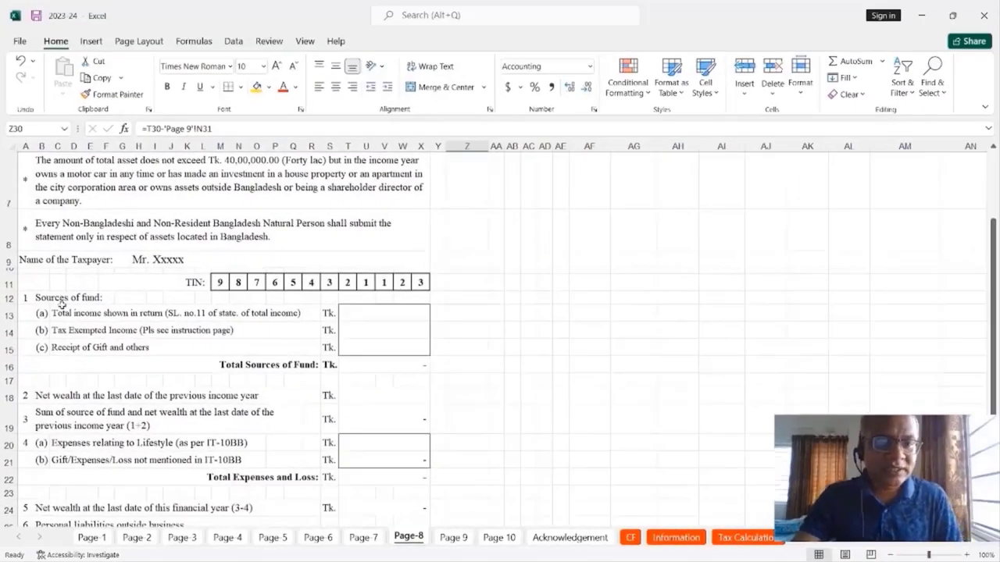
left_click(79, 259)
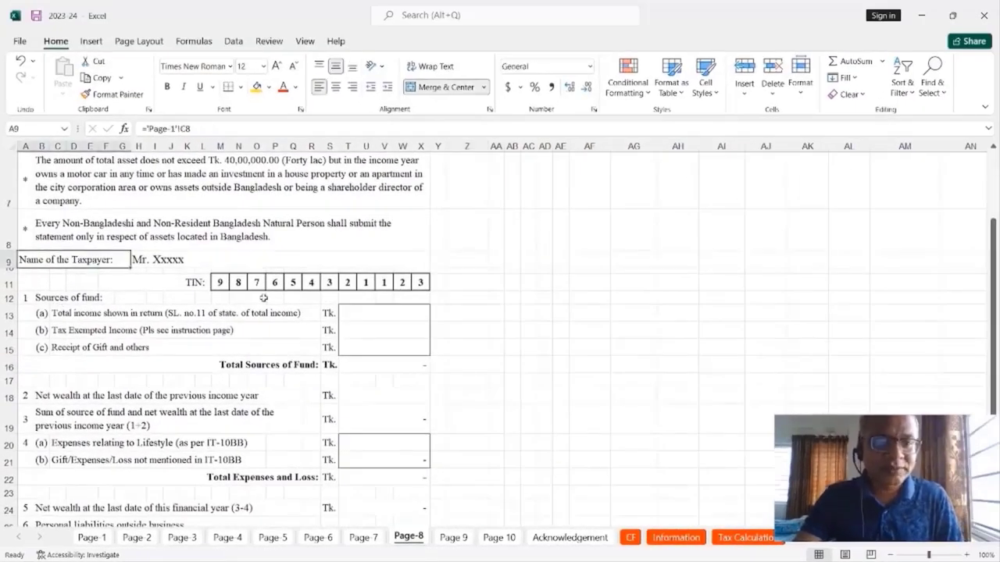
left_click(55, 299)
left_click(73, 317)
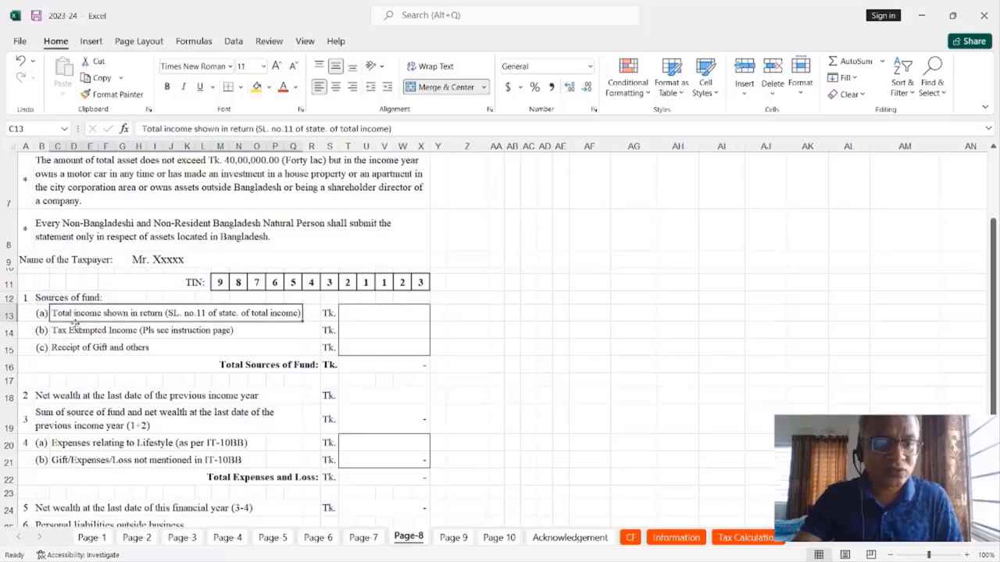
left_click(393, 315)
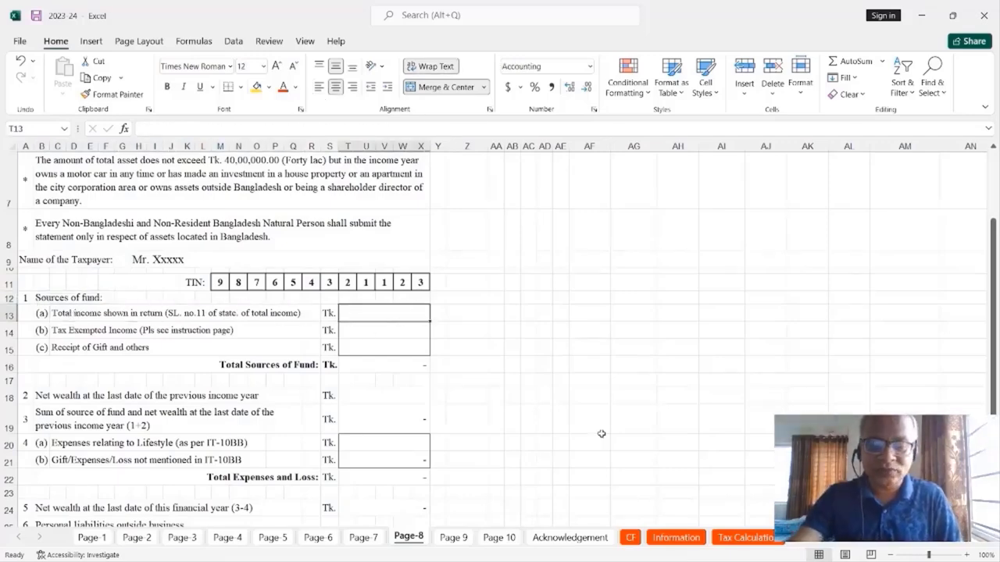
type("=")
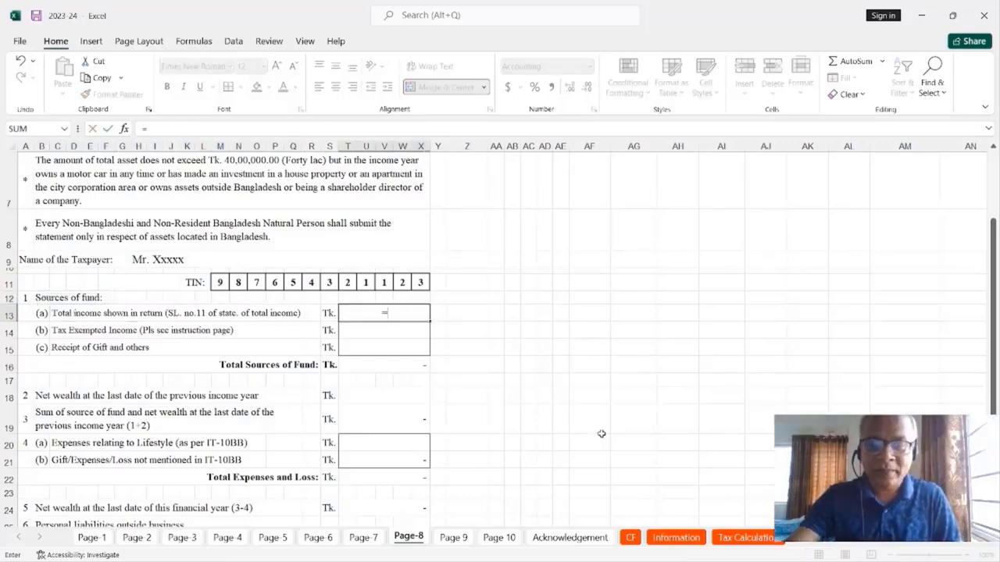
left_click(750, 537)
scroll(716, 383, "up", 7)
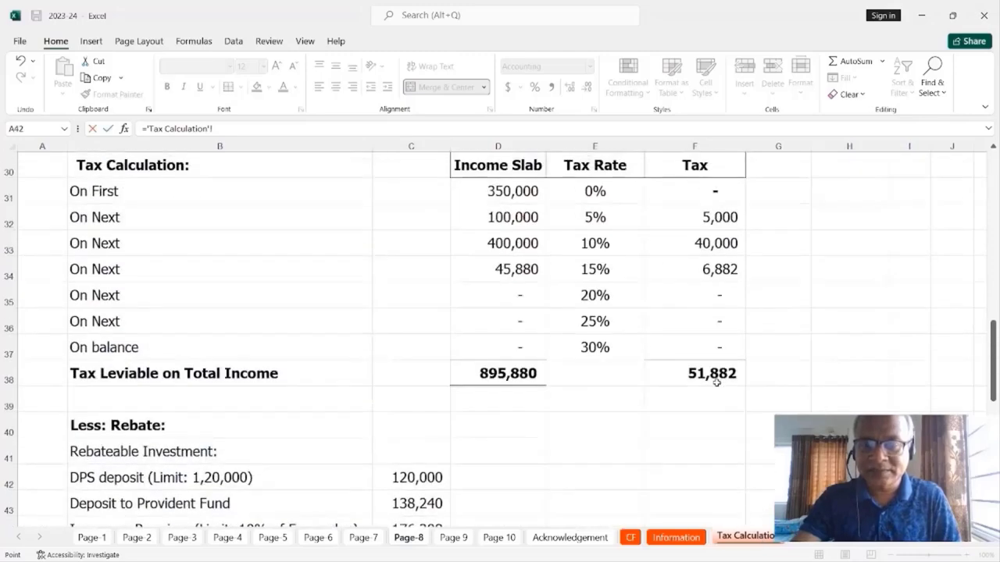
scroll(716, 383, "up", 2)
scroll(716, 383, "down", 1)
left_click(703, 425)
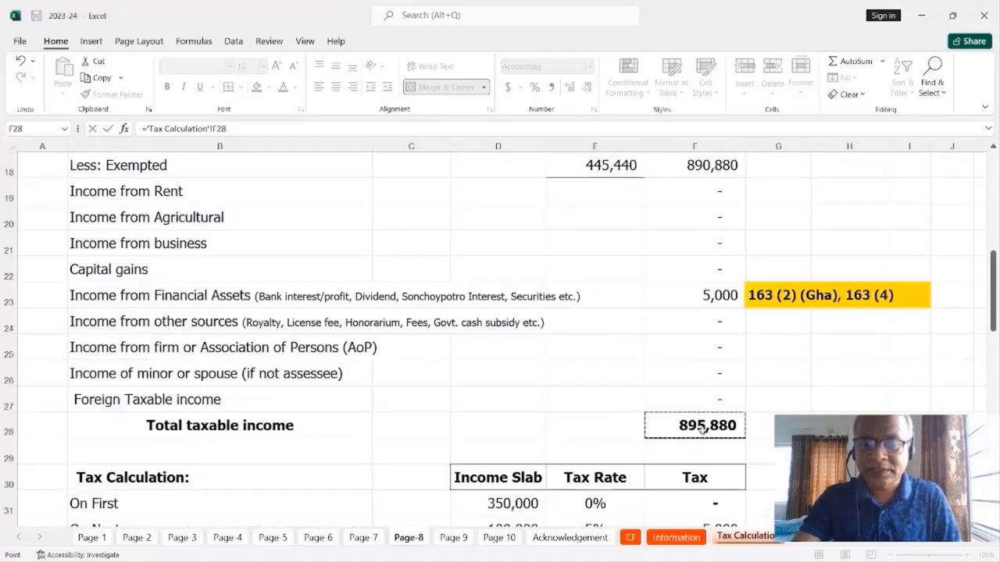
key("Return")
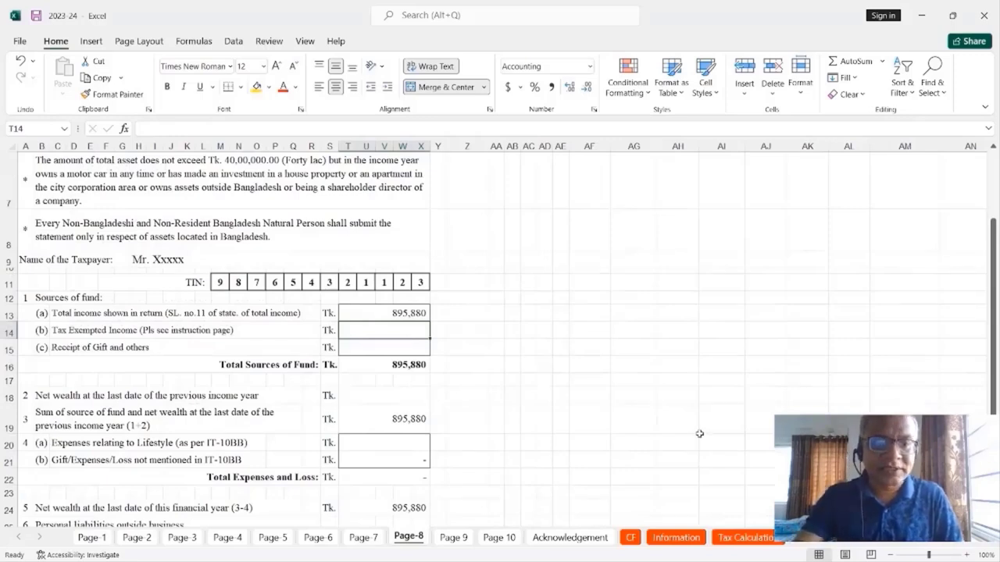
Link the tax exempted income (T14) to the exempted salary amount in E18 of the Tax Calculation sheet.
type("=")
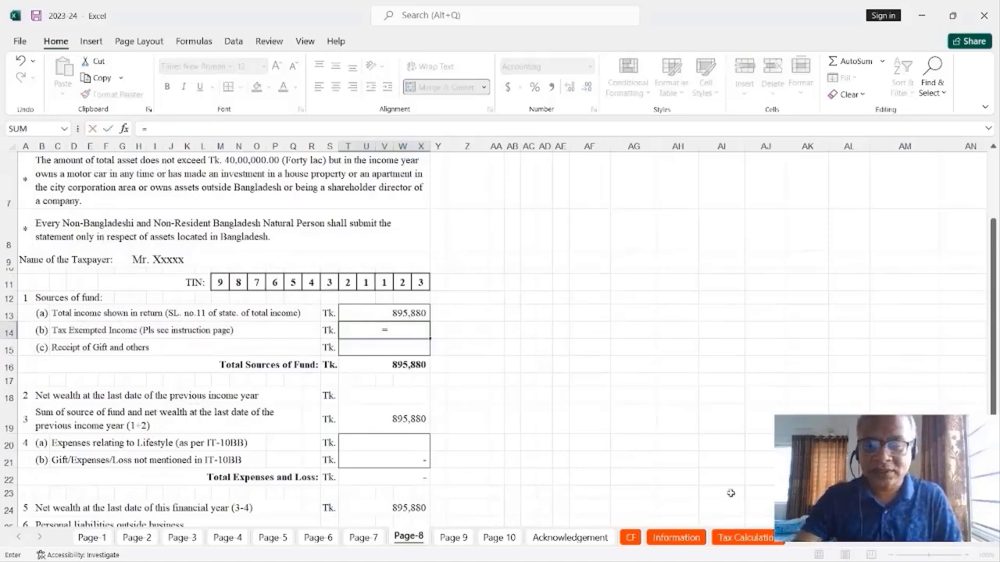
left_click(742, 538)
scroll(708, 401, "up", 3)
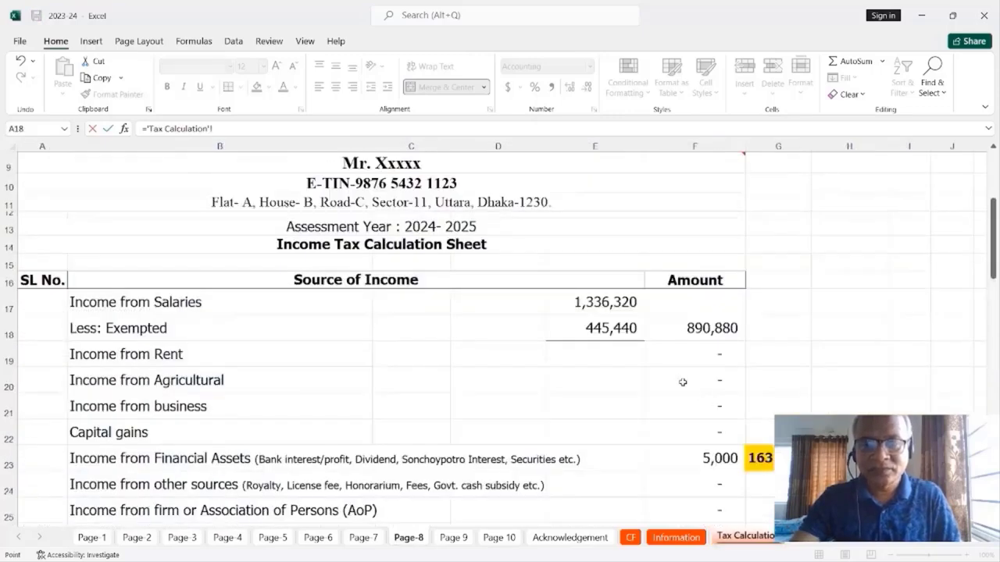
left_click(624, 332)
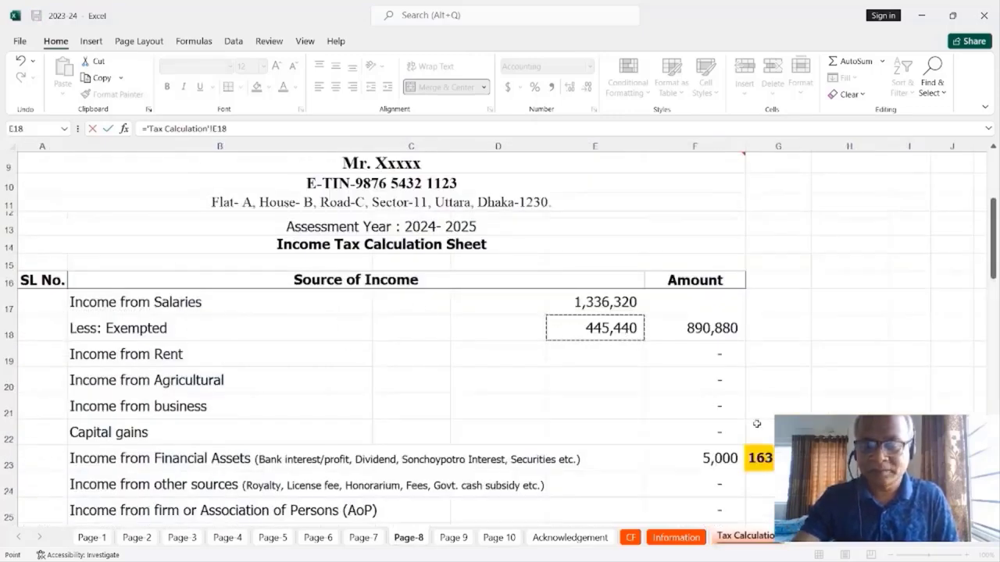
key("Return")
left_click(400, 361)
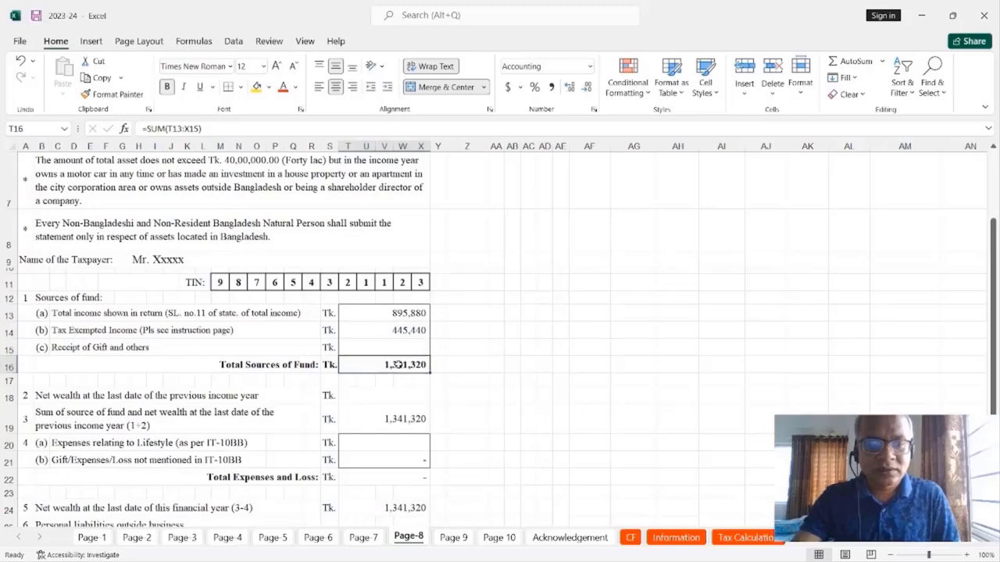
Link the net wealth at the last date of the previous income year (T18) to the opening net assets, =Information!C37.
scroll(615, 418, "down", 2)
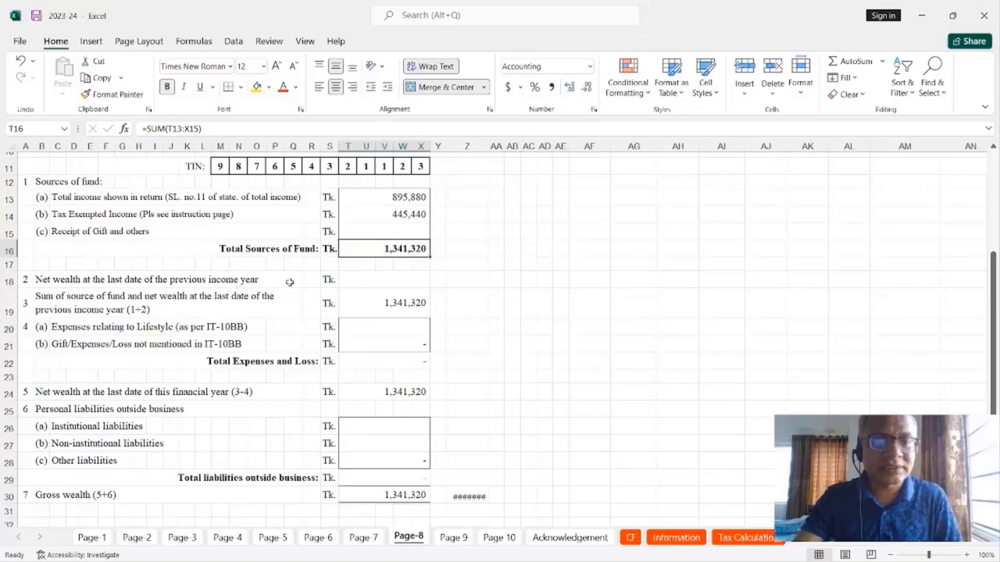
left_click(395, 281)
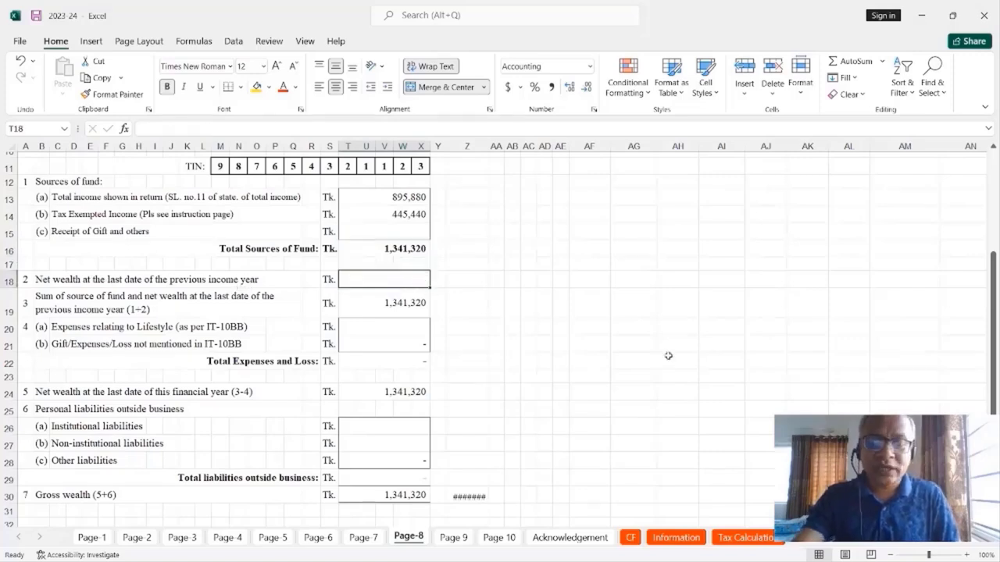
type("=")
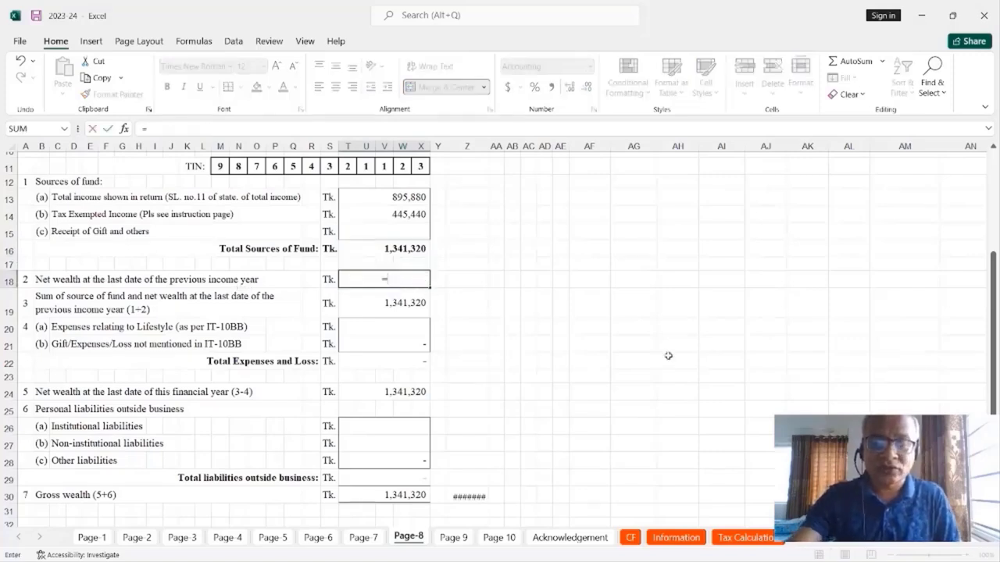
left_click(678, 539)
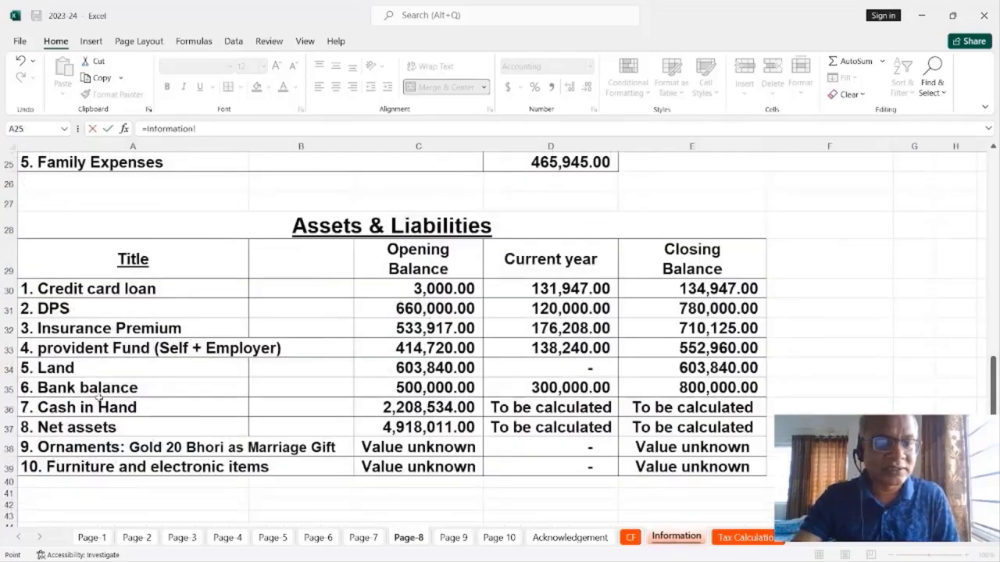
left_click(422, 432)
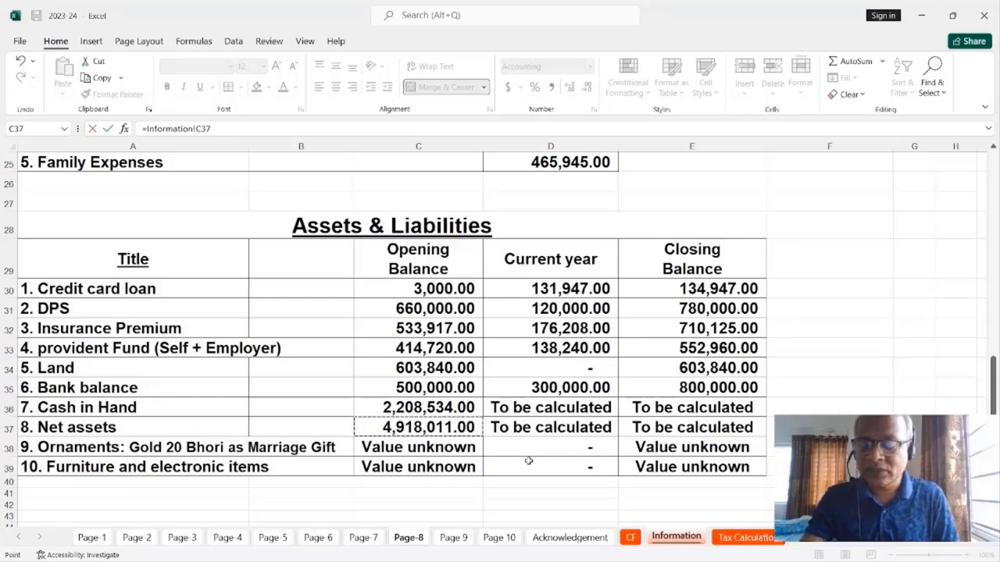
key("Return")
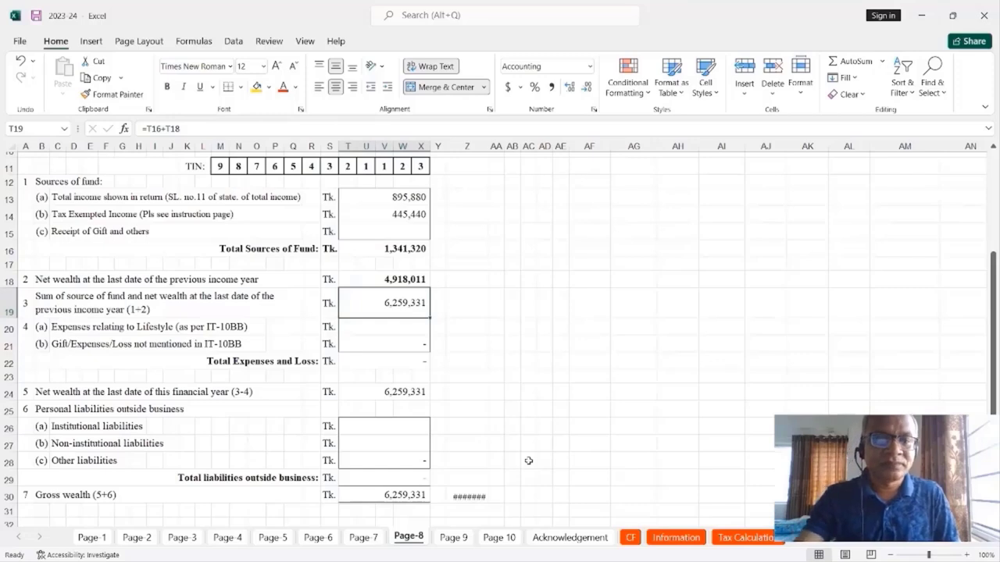
left_click(404, 279)
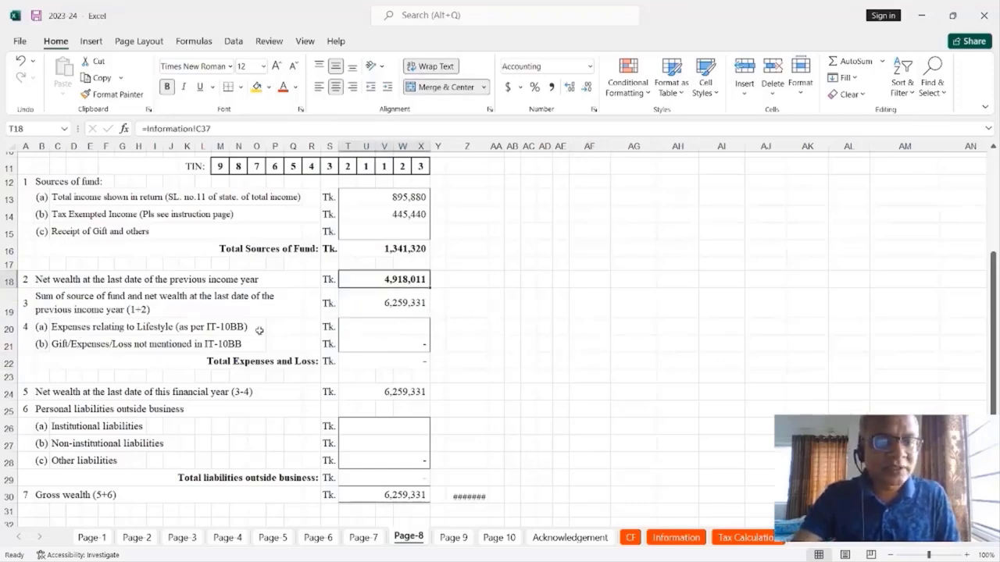
Link the expenses relating to lifestyle (T20) to the Family Expenses amount in D25 of the Information sheet.
left_click(396, 329)
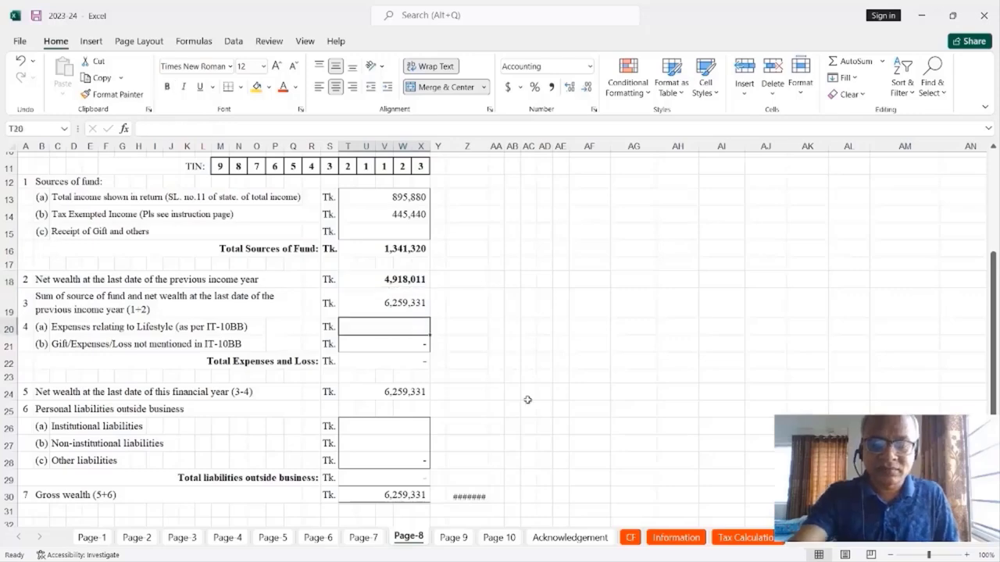
type("=")
left_click(677, 537)
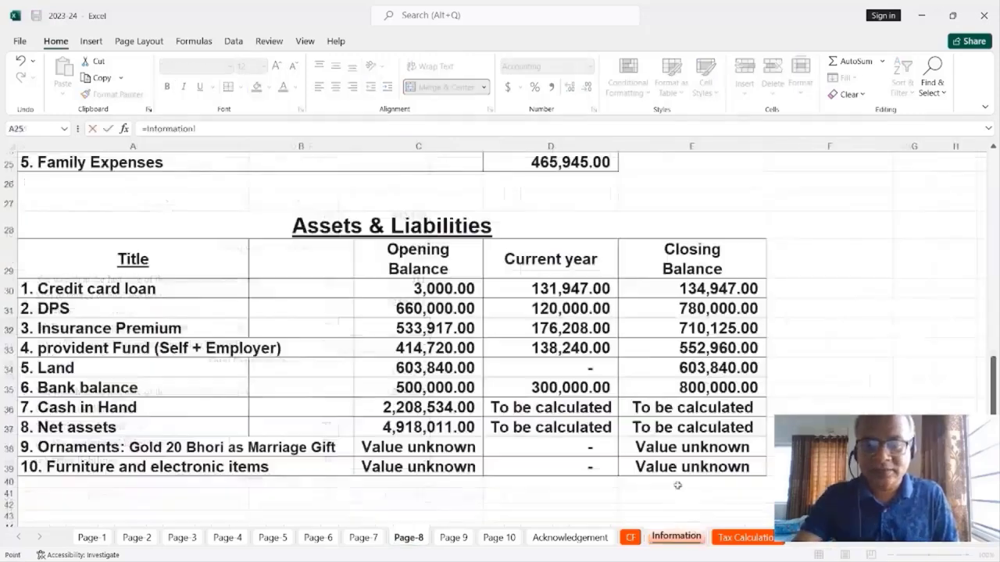
scroll(636, 396, "up", 3)
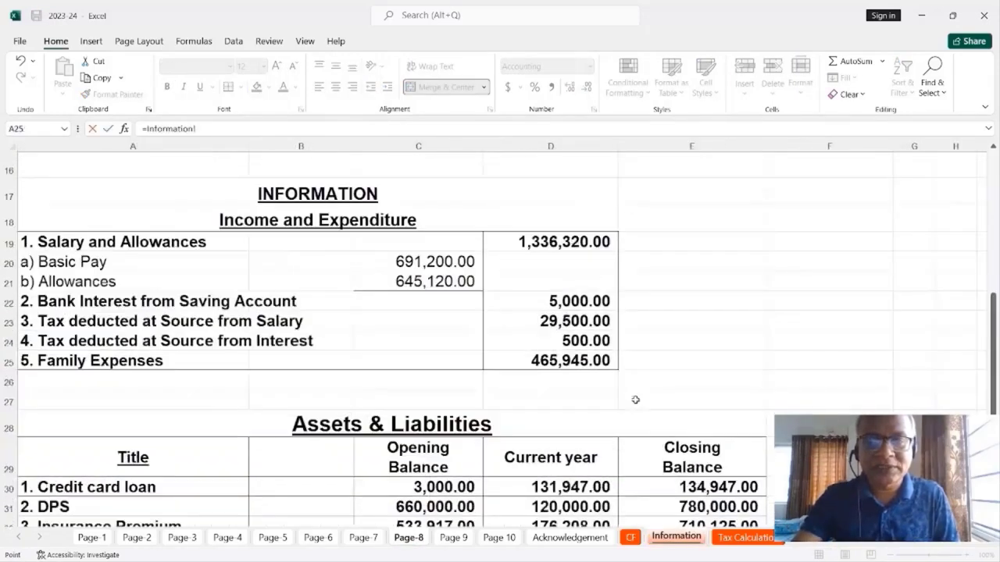
left_click(589, 364)
key("Return")
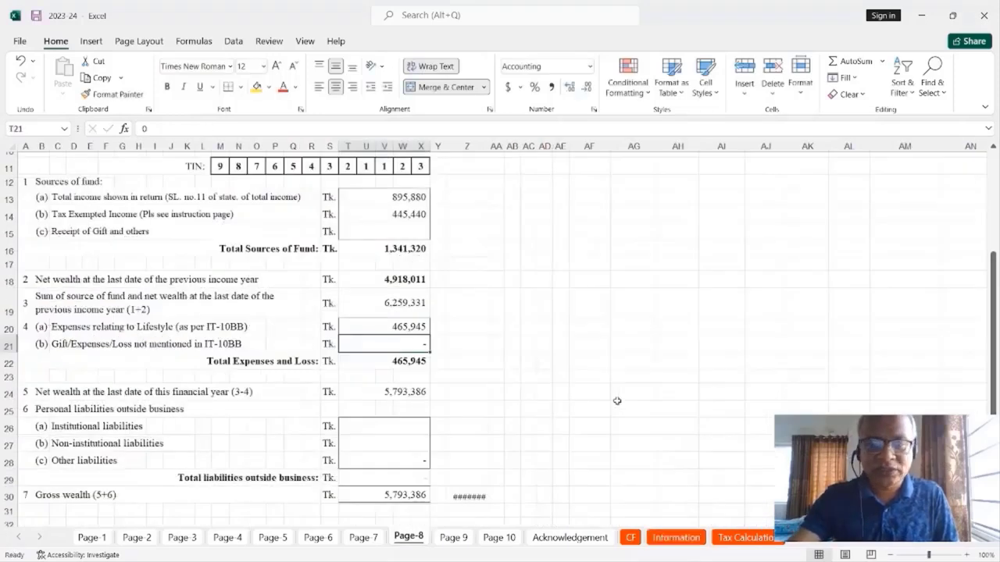
scroll(547, 381, "down", 1)
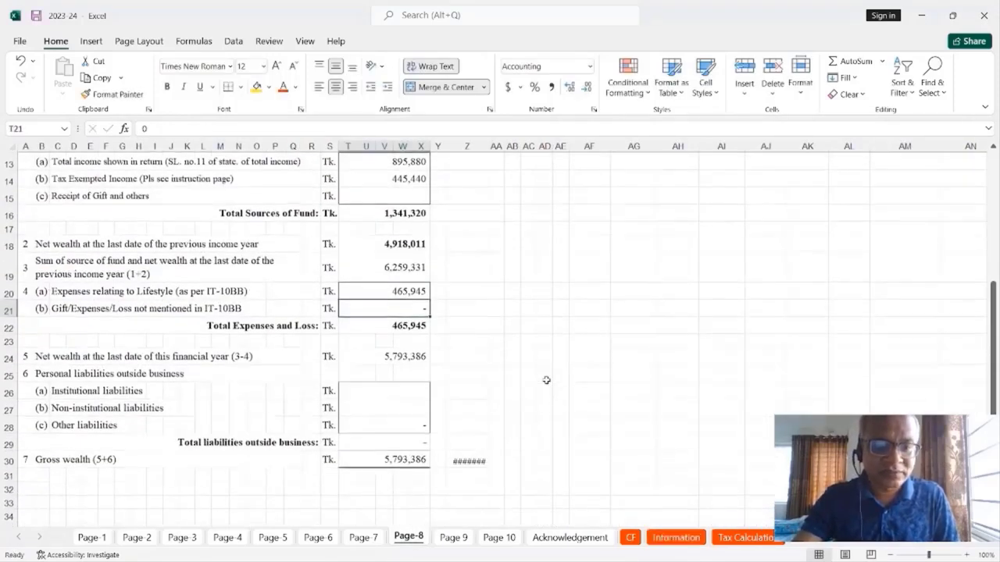
scroll(547, 381, "down", 1)
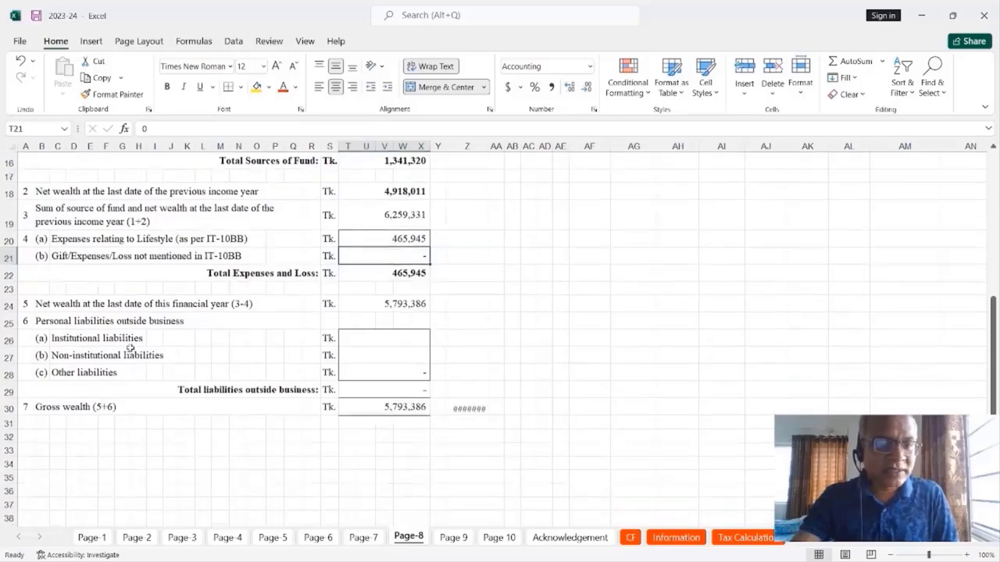
On Page-8, link the institutional liabilities (T26) to the closing balance of the credit card loan, =Information!E30.
left_click(397, 340)
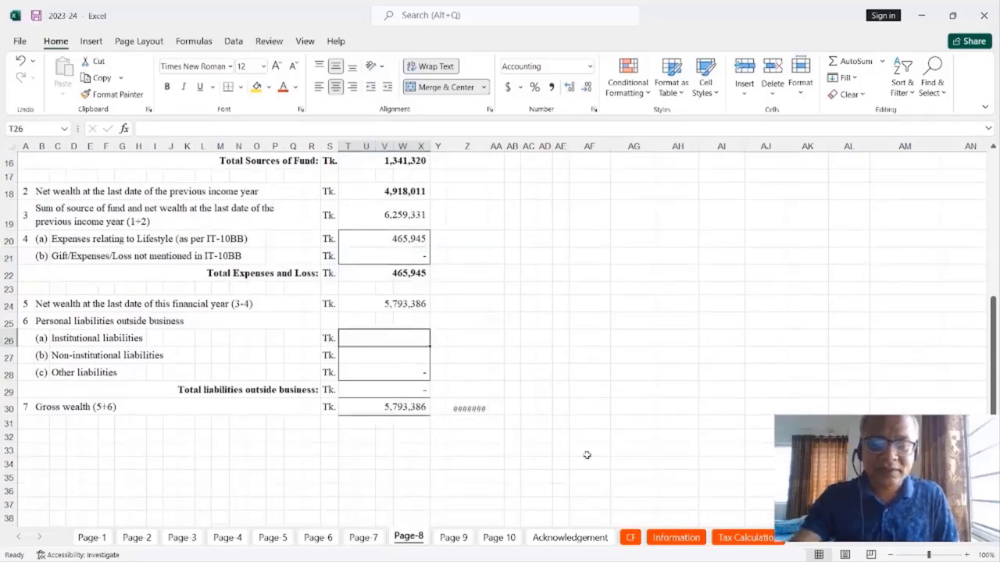
type("=")
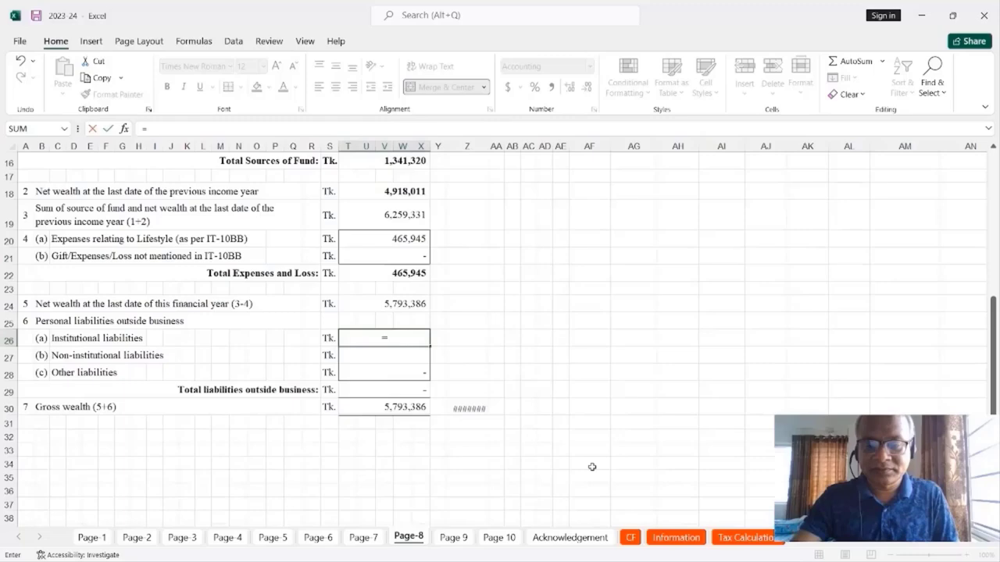
left_click(676, 538)
scroll(656, 404, "up", 3)
left_click(708, 350)
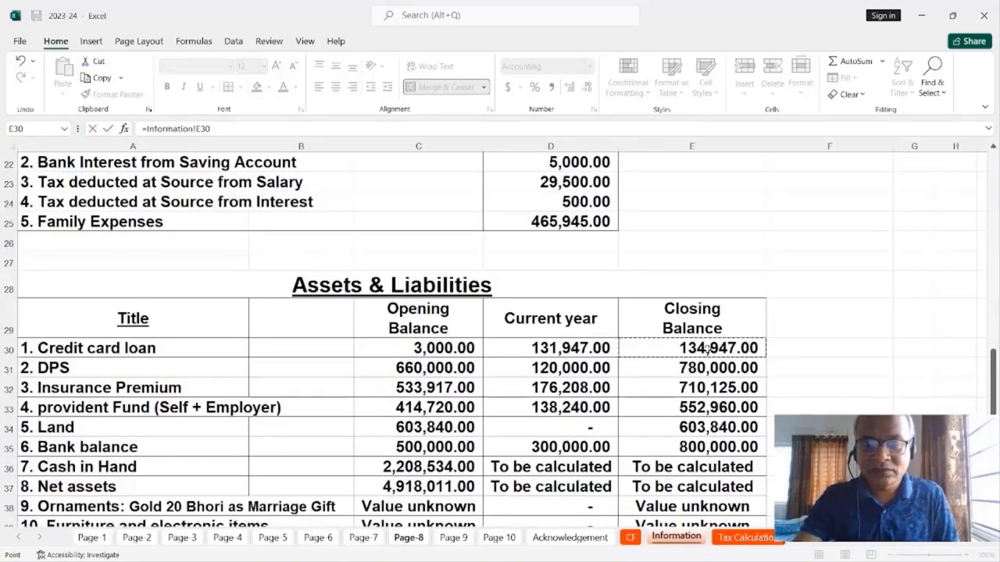
key("Return")
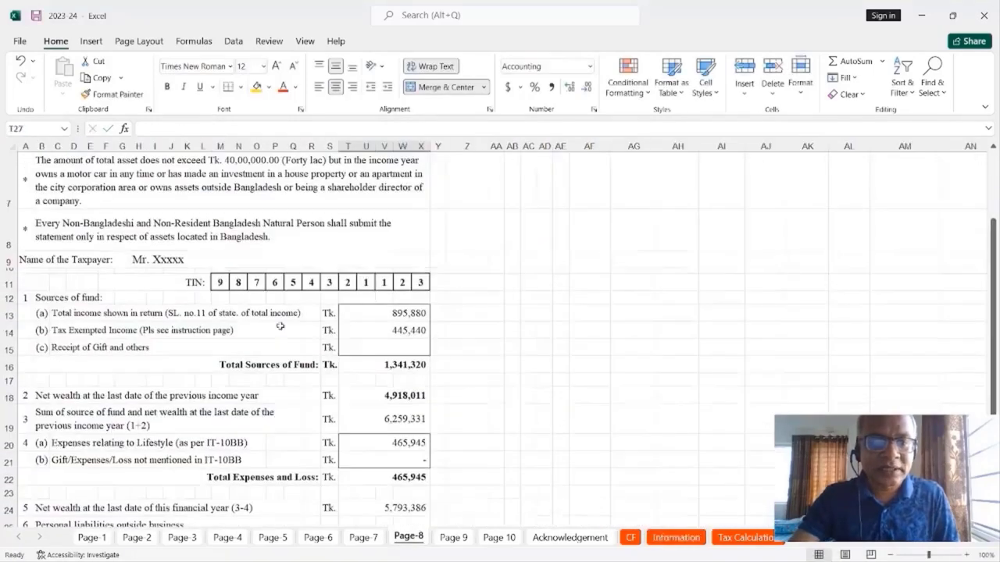
scroll(440, 413, "down", 2)
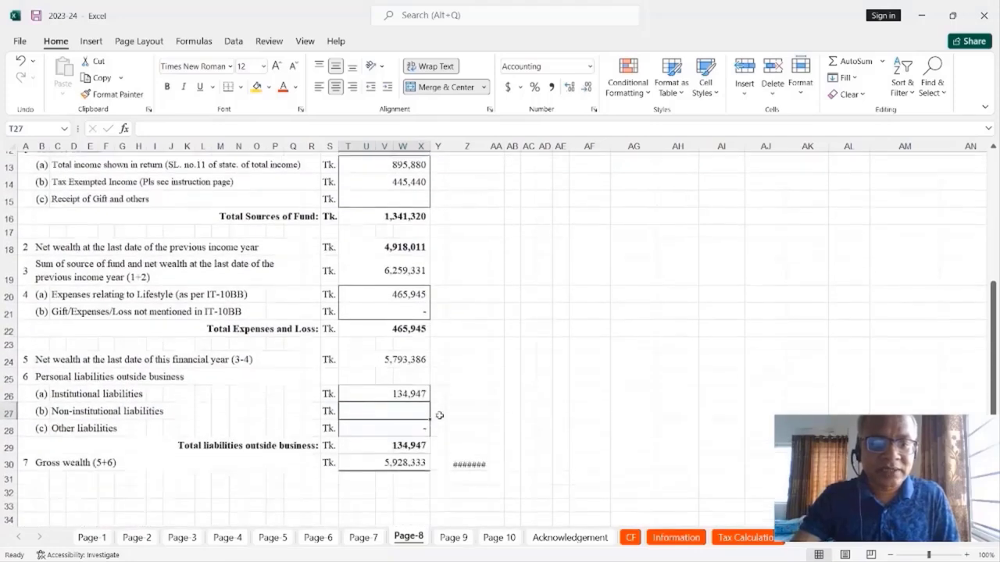
scroll(439, 396, "down", 1)
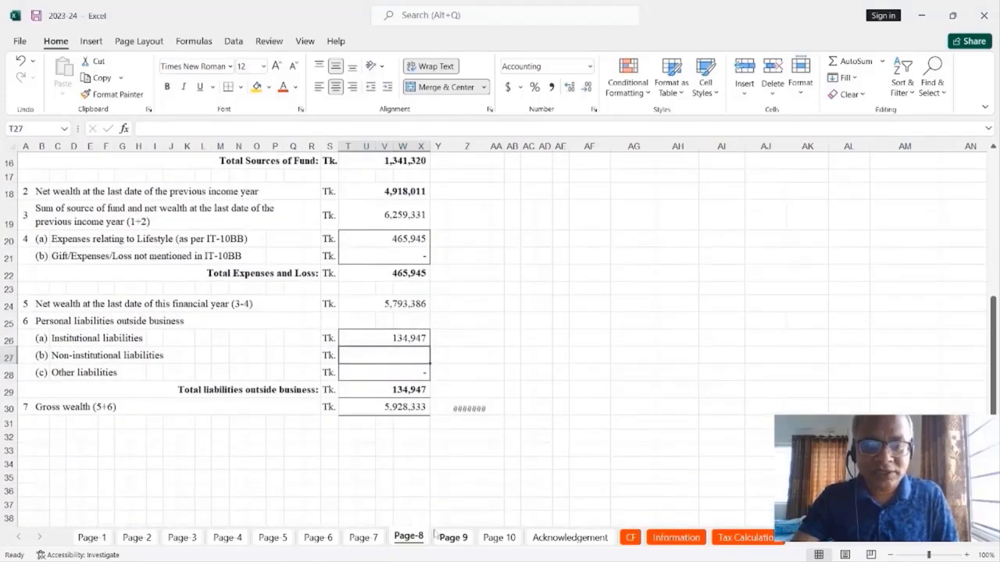
On Page 9, link the non-agricultural property value (N7) to the land amount in the Information sheet.
left_click(454, 537)
scroll(531, 285, "up", 10)
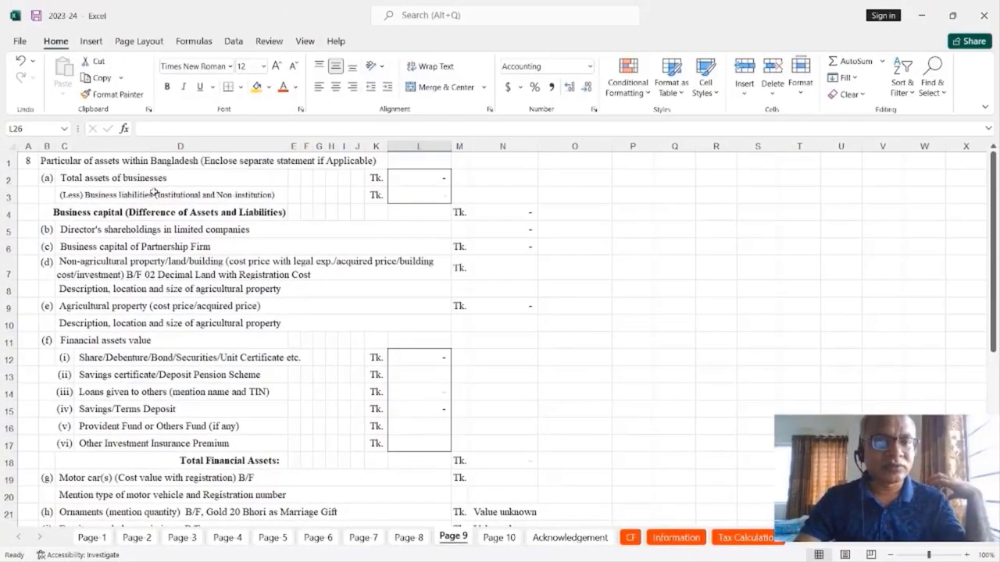
left_click(107, 231)
left_click(130, 275)
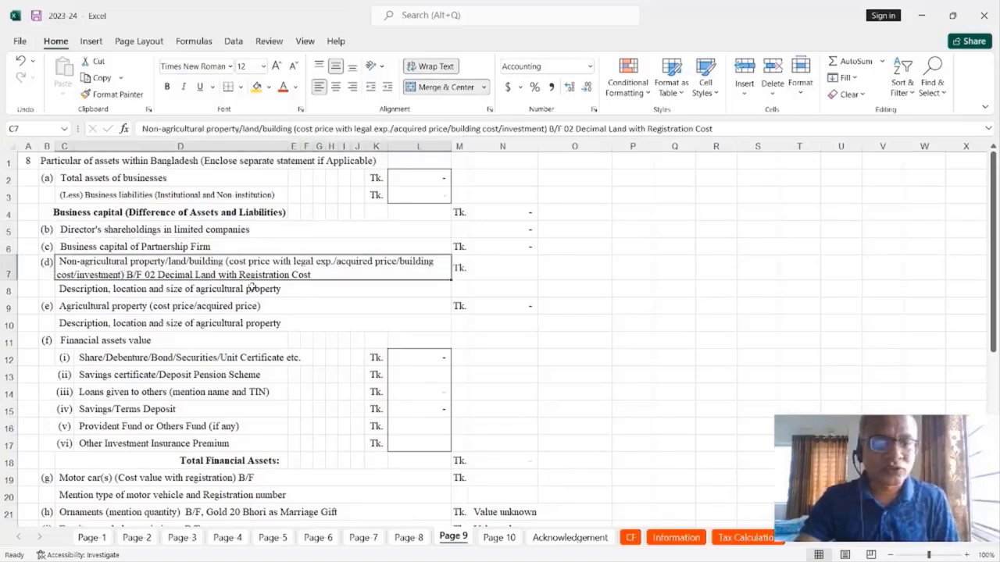
left_click(533, 272)
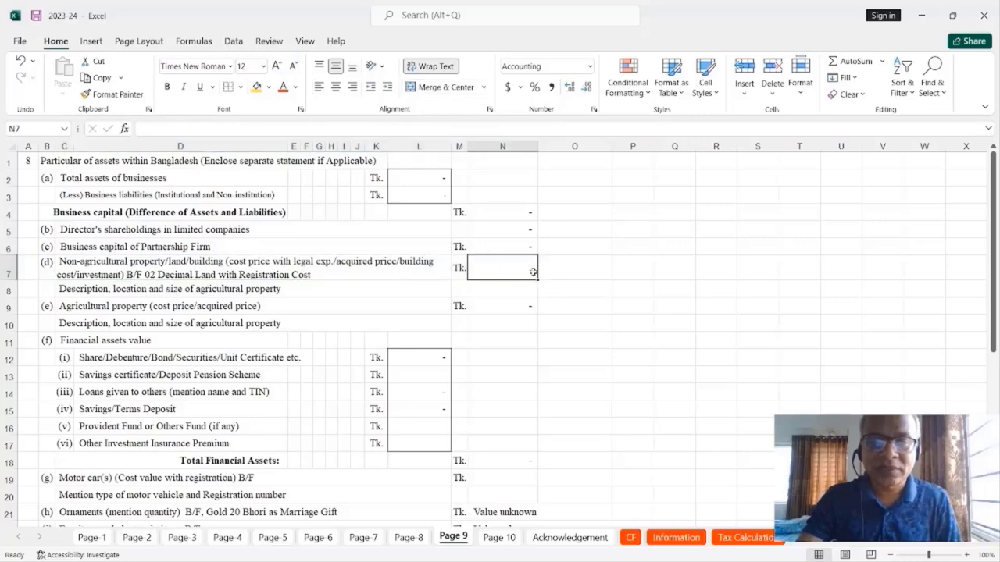
type("=")
left_click(676, 537)
left_click(500, 176)
key("Return")
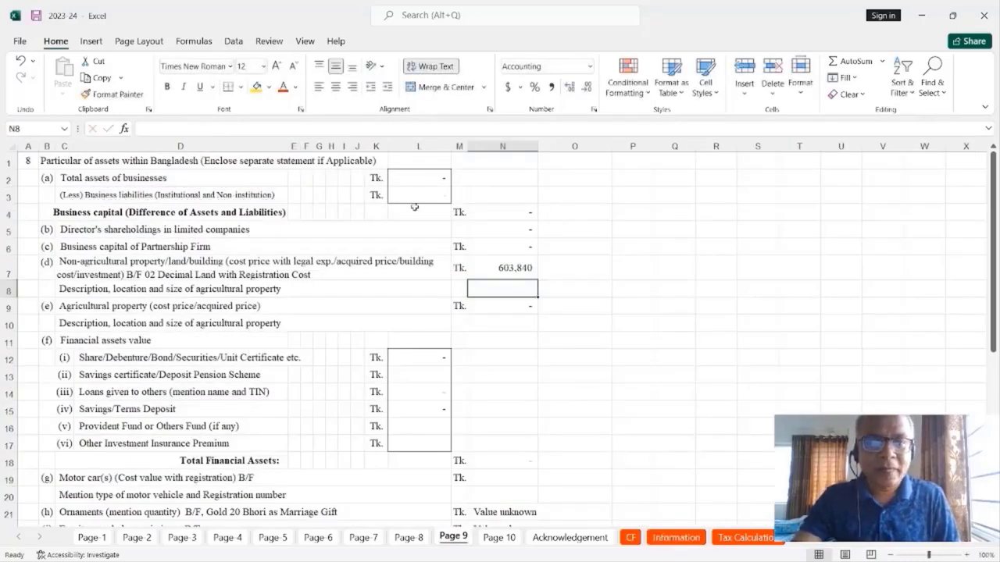
Link the savings certificate/deposit pension scheme value (L13) to the closing DPS balance, =Information!E31.
left_click(122, 359)
scroll(271, 406, "down", 1)
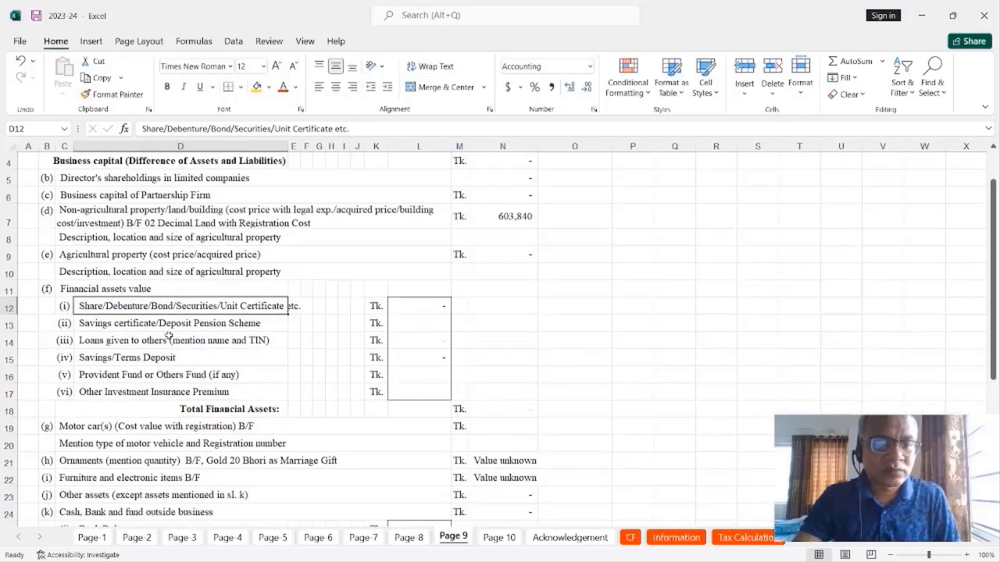
left_click(94, 323)
left_click(436, 327)
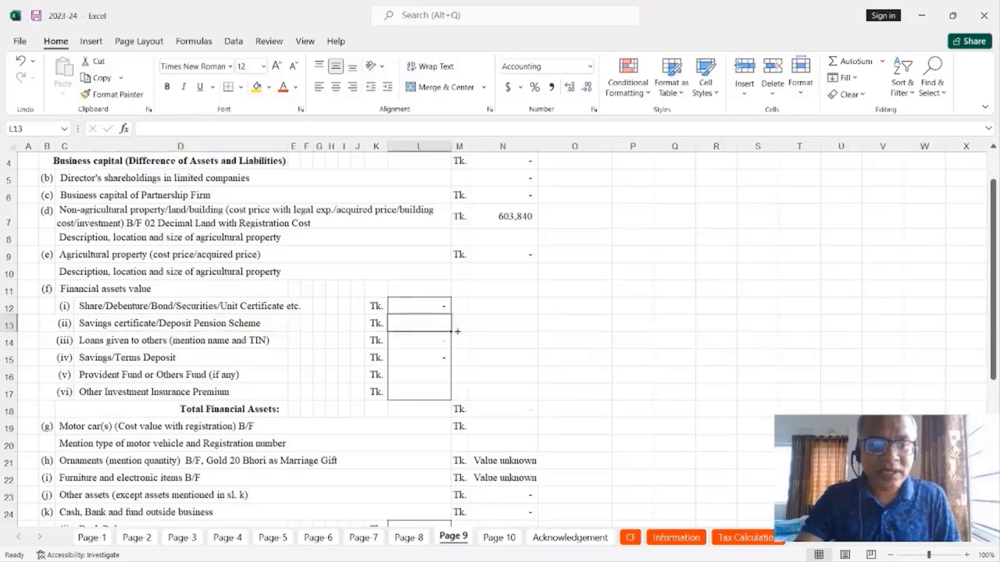
type("=")
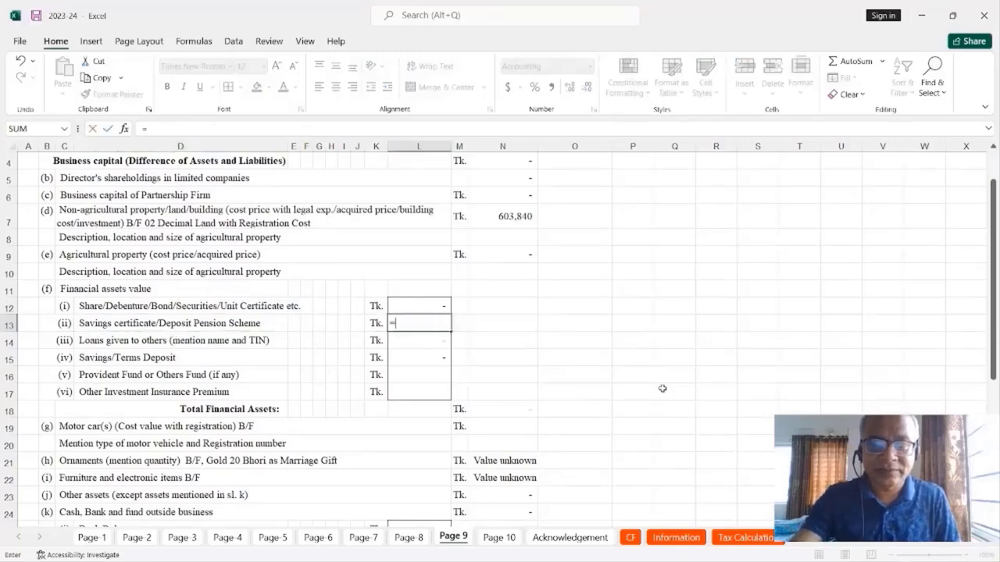
left_click(676, 538)
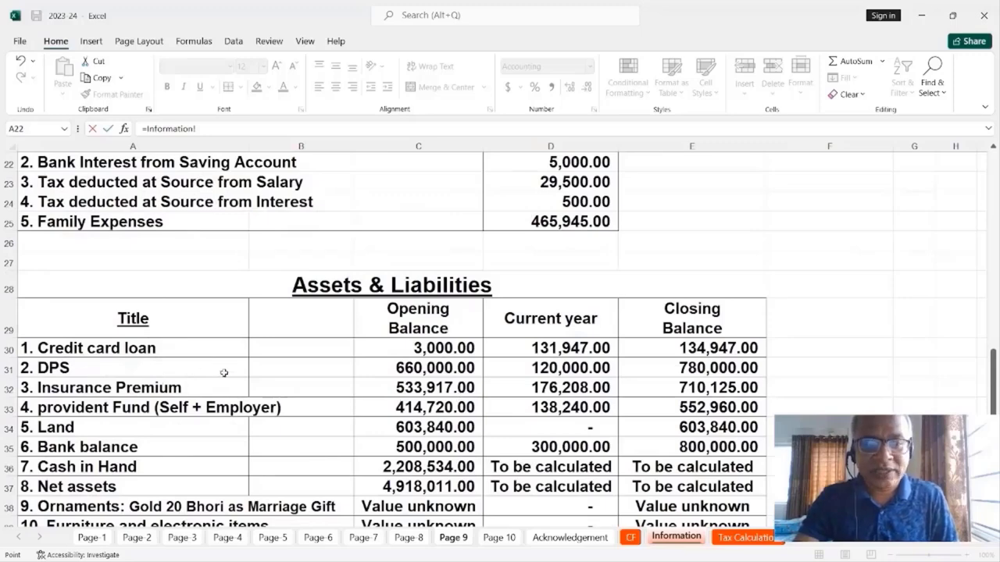
left_click(697, 369)
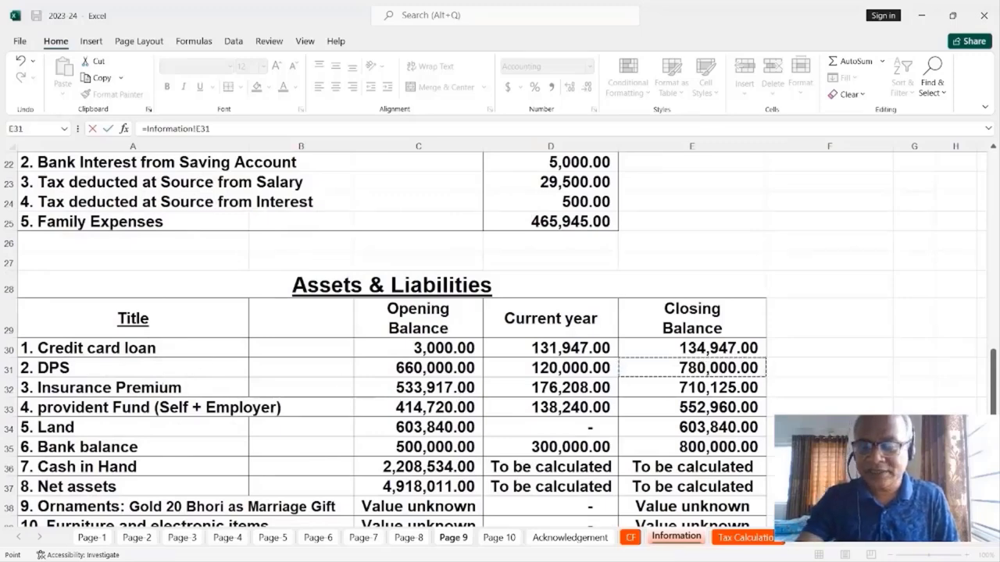
key("Return")
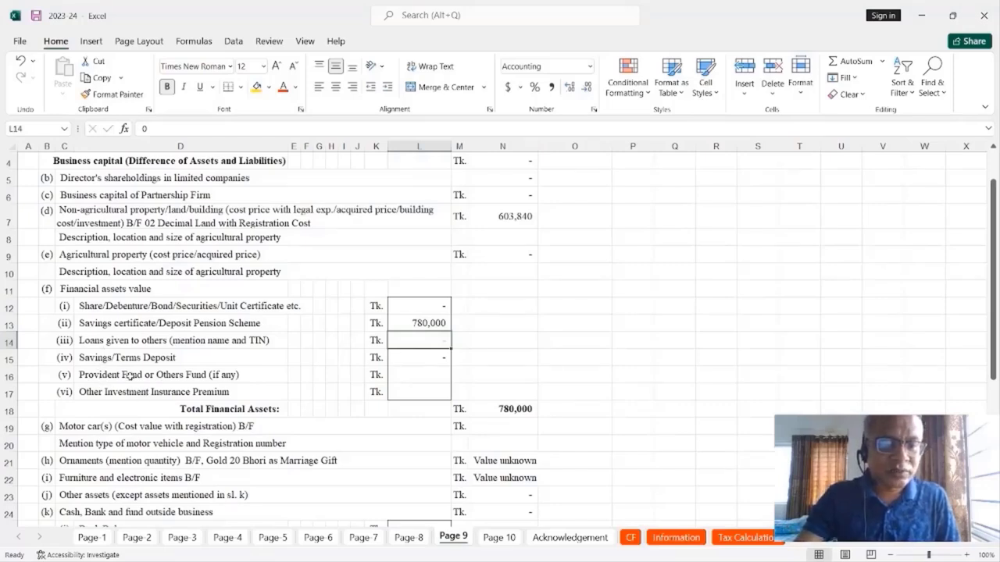
Link the provident fund value (L16) to the closing provident fund balance in E33 of the Information sheet.
key("Down")
key("Down")
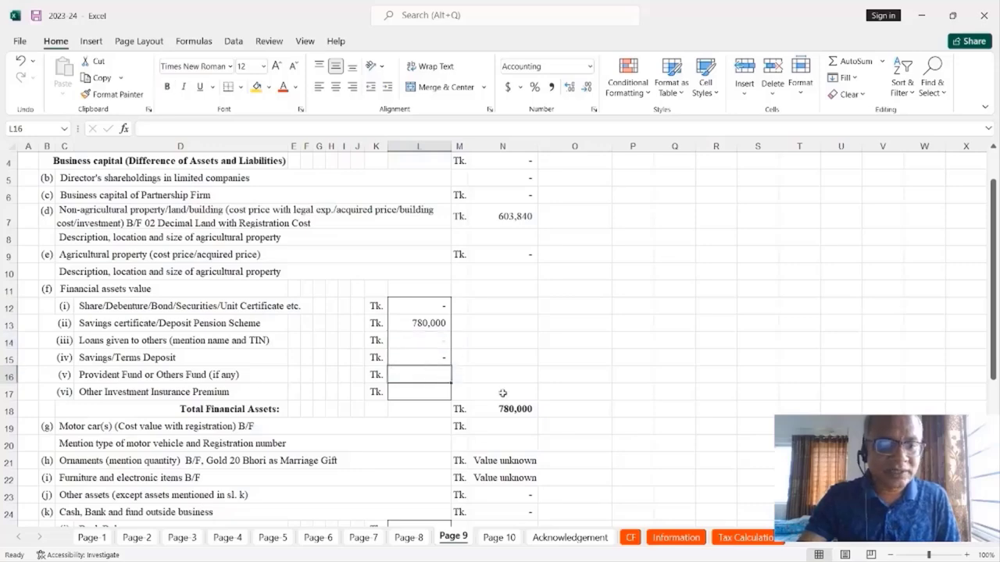
type("=")
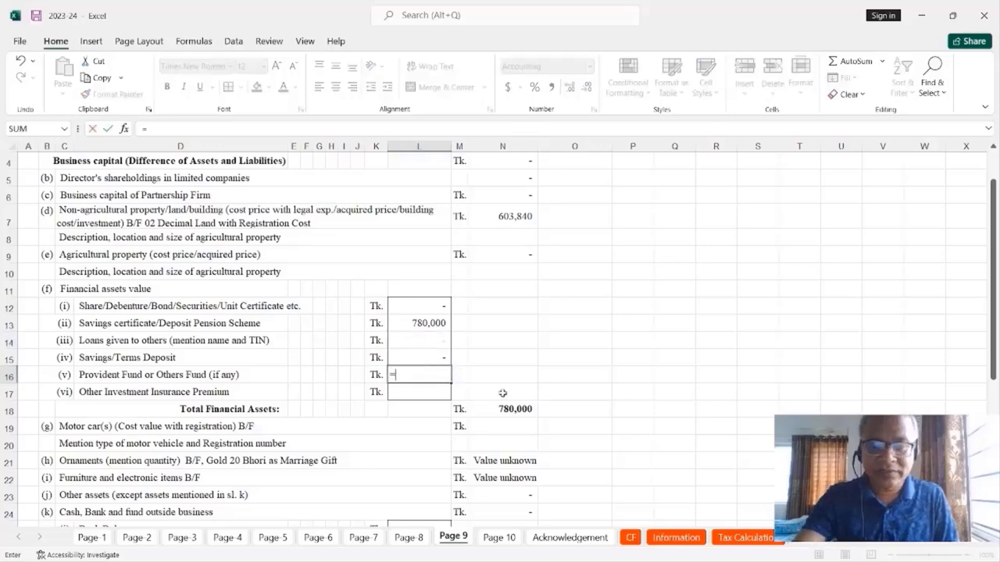
left_click(677, 538)
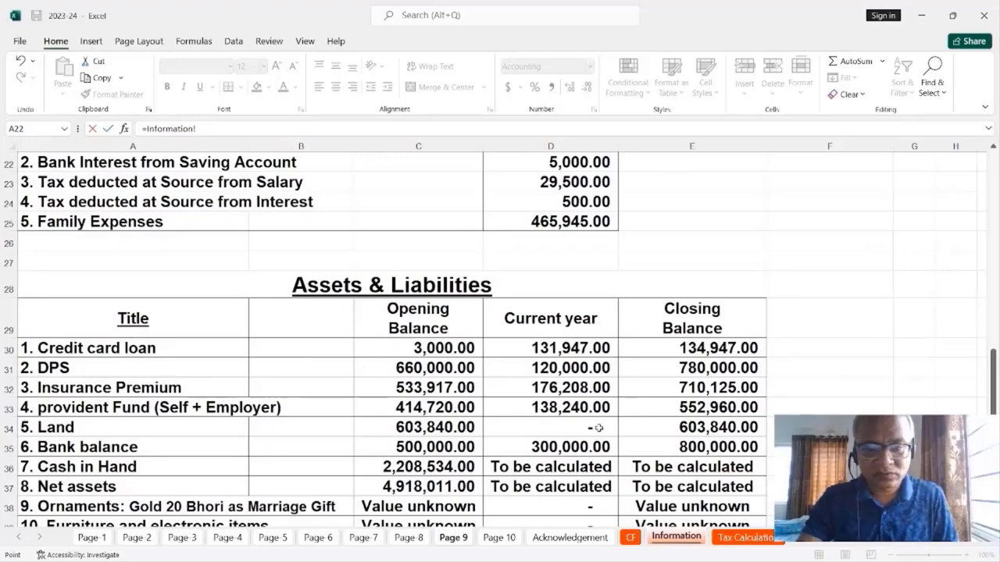
left_click(731, 408)
key("Return")
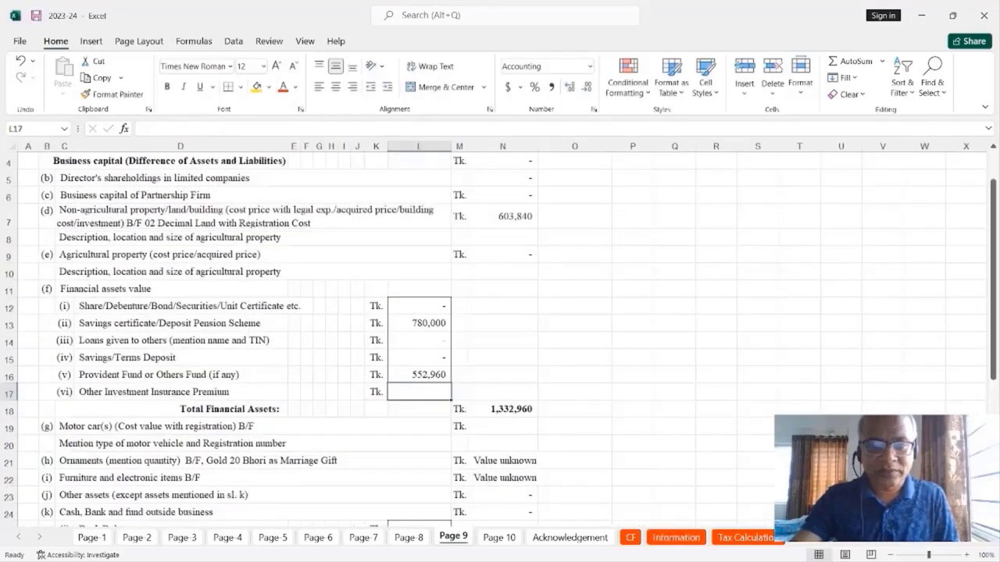
Link the bank balance under cash, bank and fund outside business (L25) to the bank statement balance, =CF!C22.
scroll(654, 398, "down", 1)
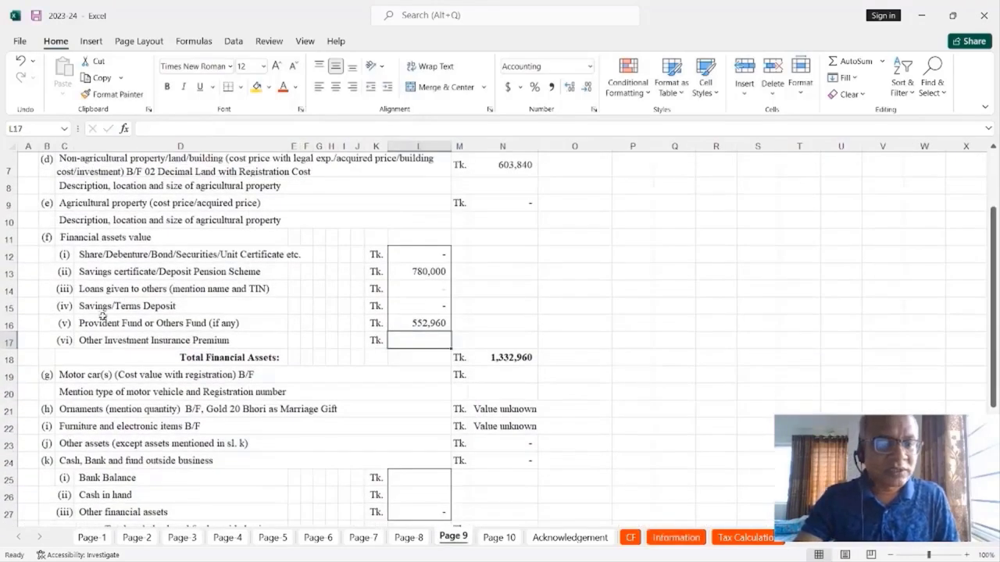
scroll(173, 350, "down", 2)
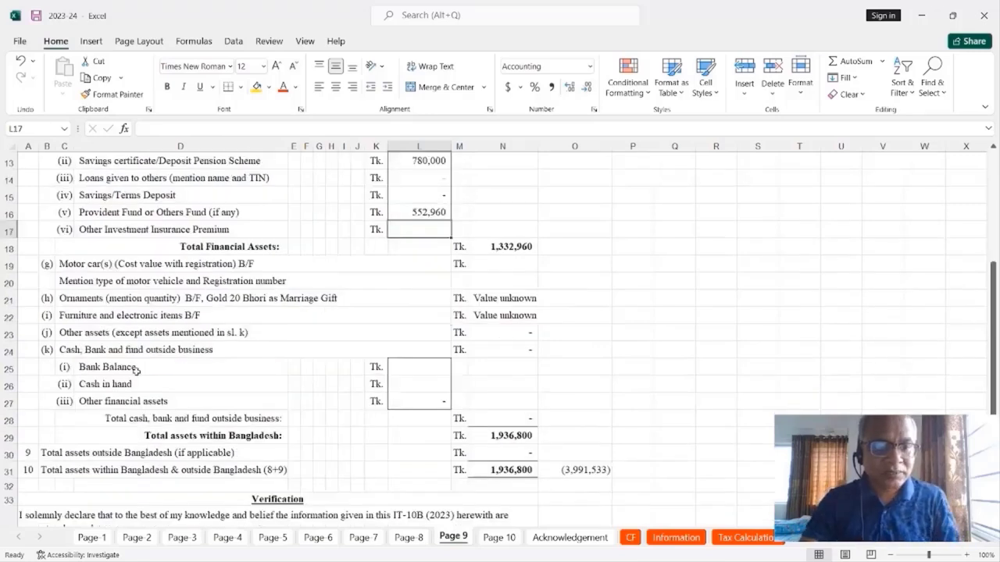
left_click(136, 371)
left_click(408, 367)
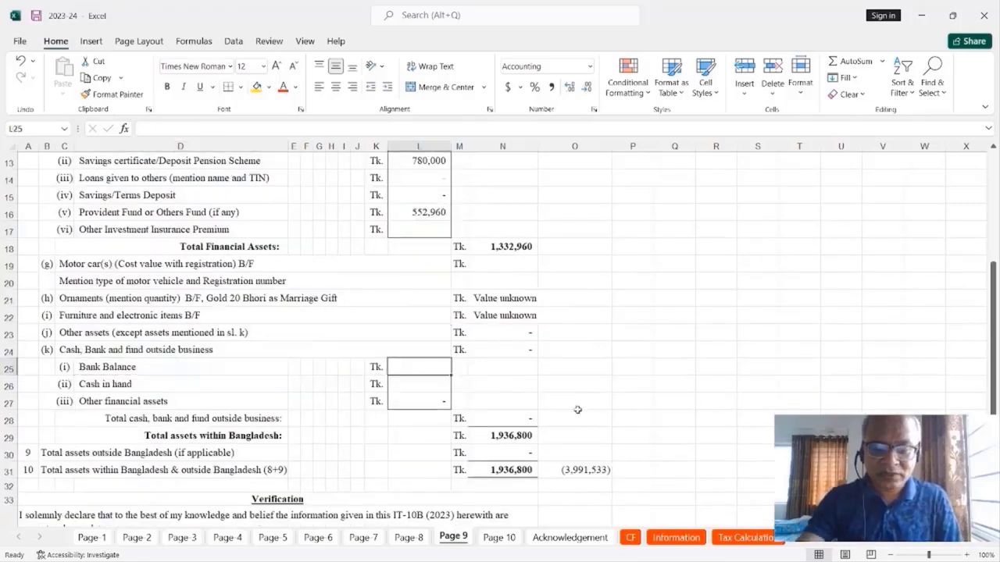
type("=")
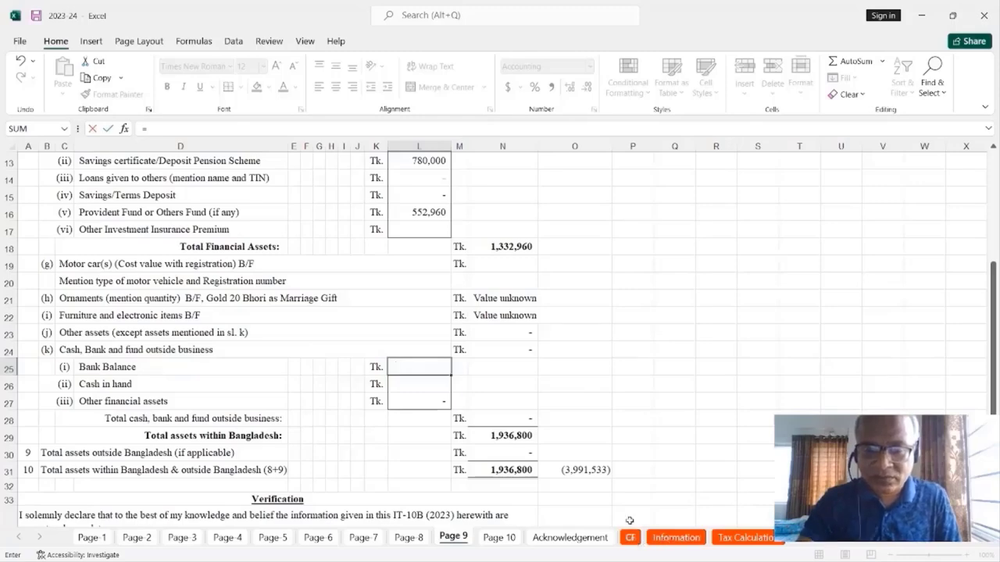
left_click(631, 537)
scroll(591, 446, "down", 3)
left_click(639, 245)
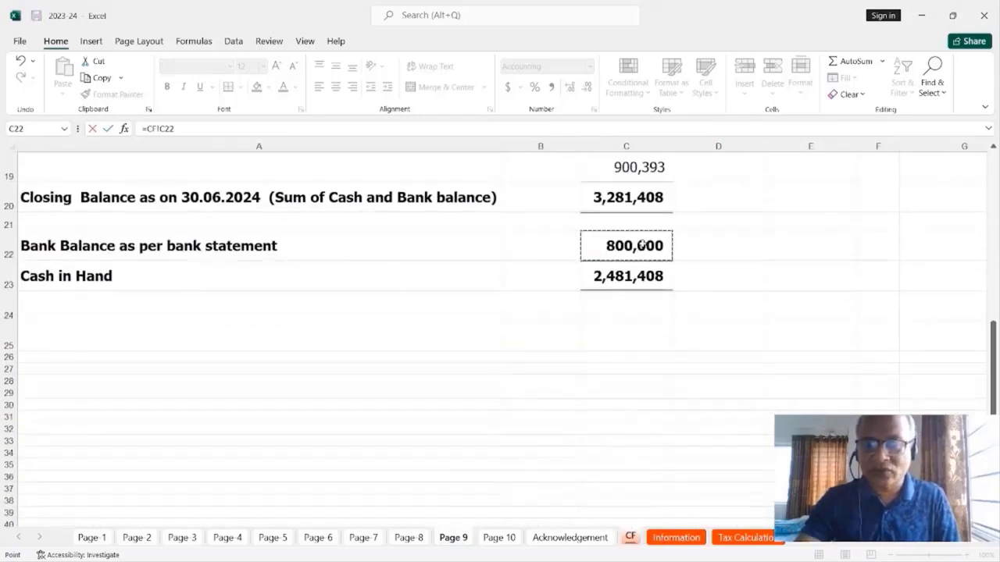
key("Return")
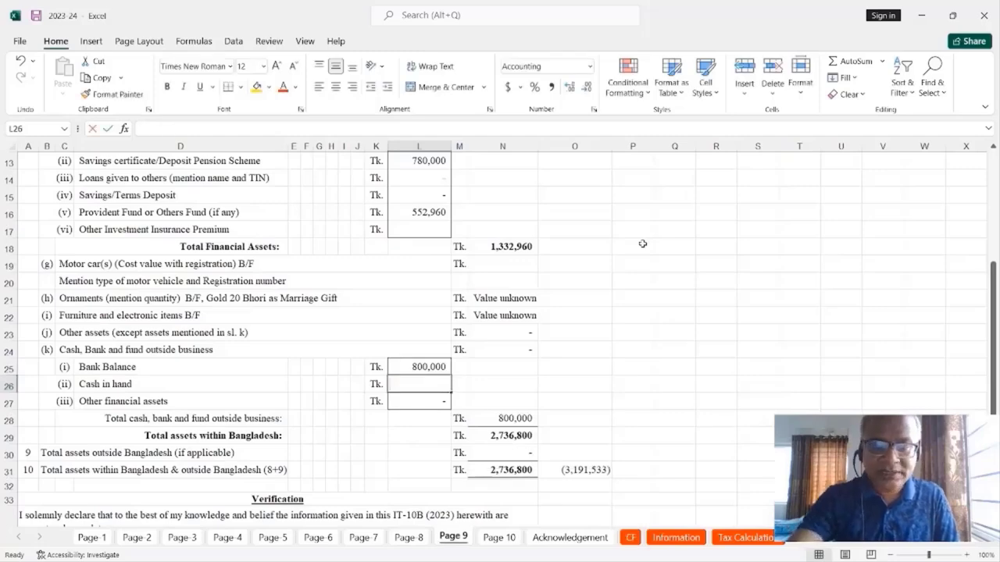
Link the cash in hand (L26) to the cash in hand amount on the CF sheet, =CF!C23.
type("=")
left_click(631, 539)
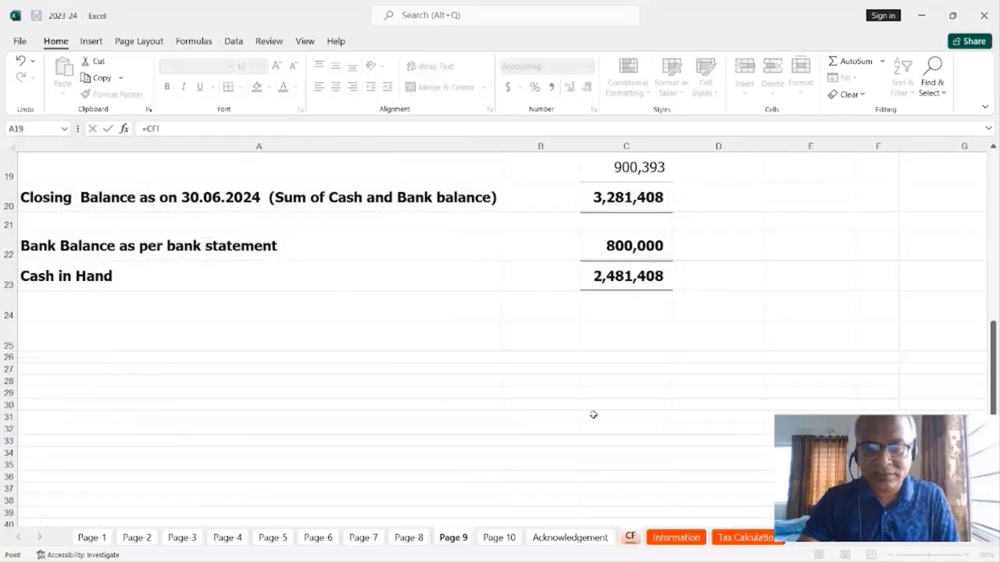
left_click(629, 279)
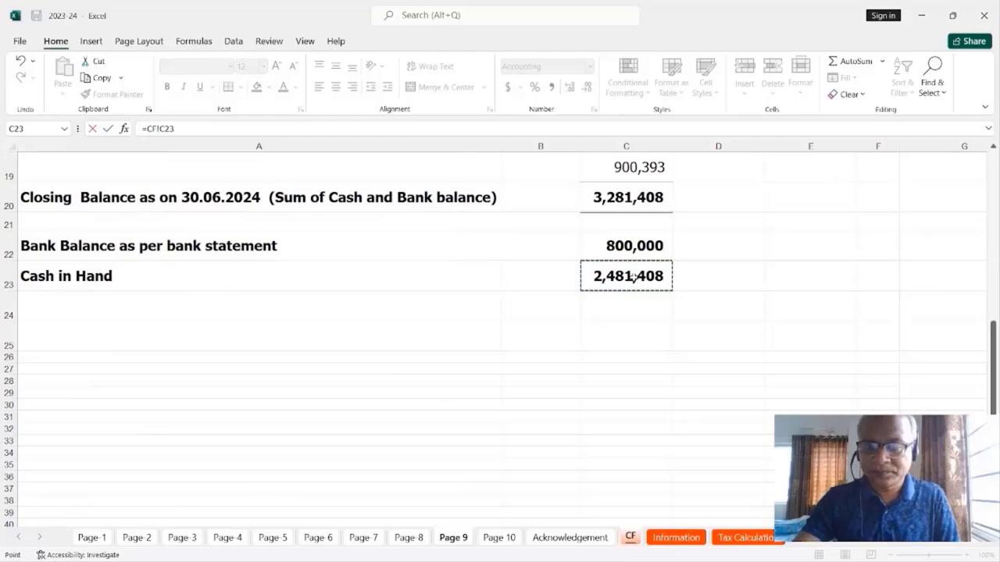
key("Return")
Compare total assets on Page 9 with gross wealth on Page-8 and inspect the difference between them.
scroll(633, 277, "down", 1)
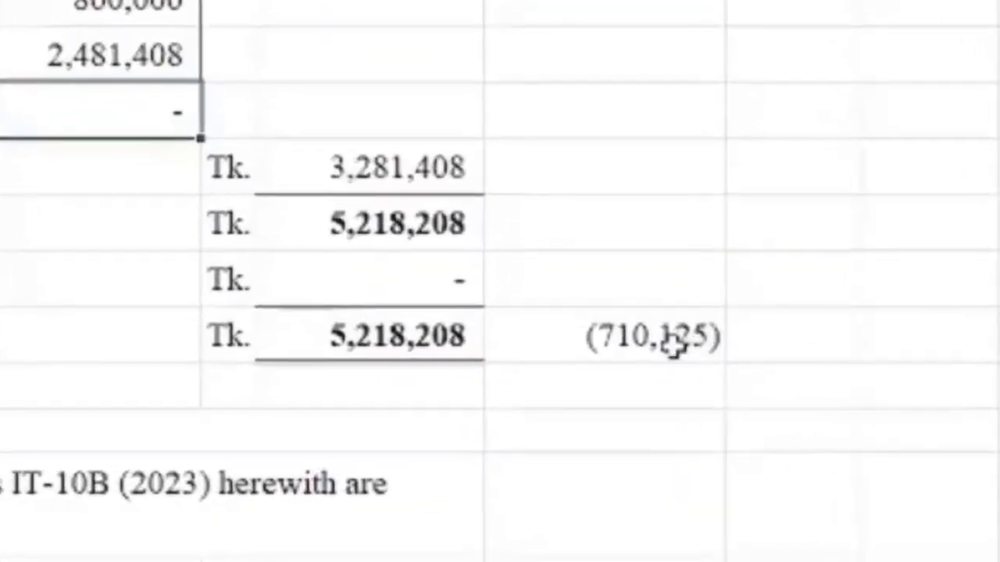
left_click(597, 419)
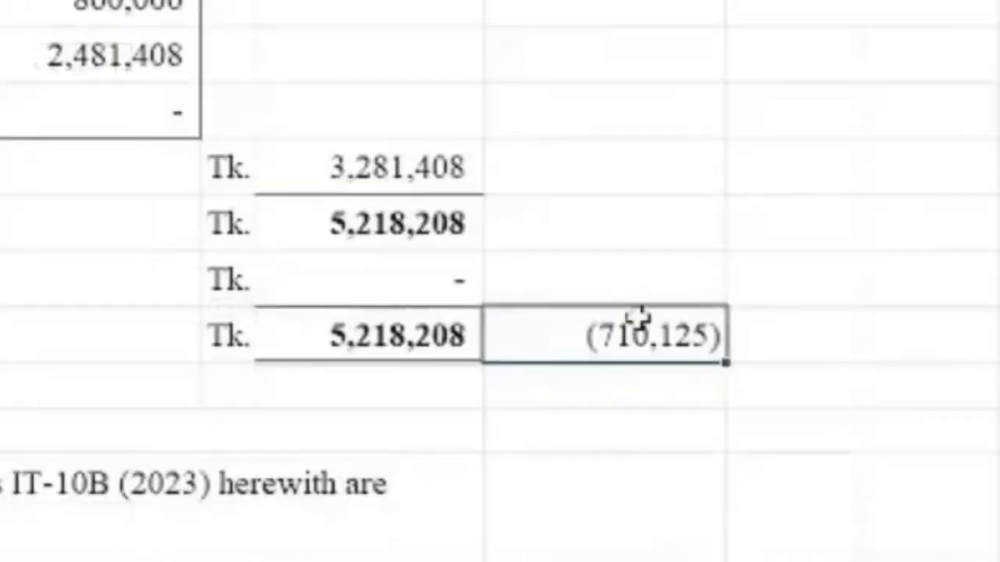
left_click(380, 338)
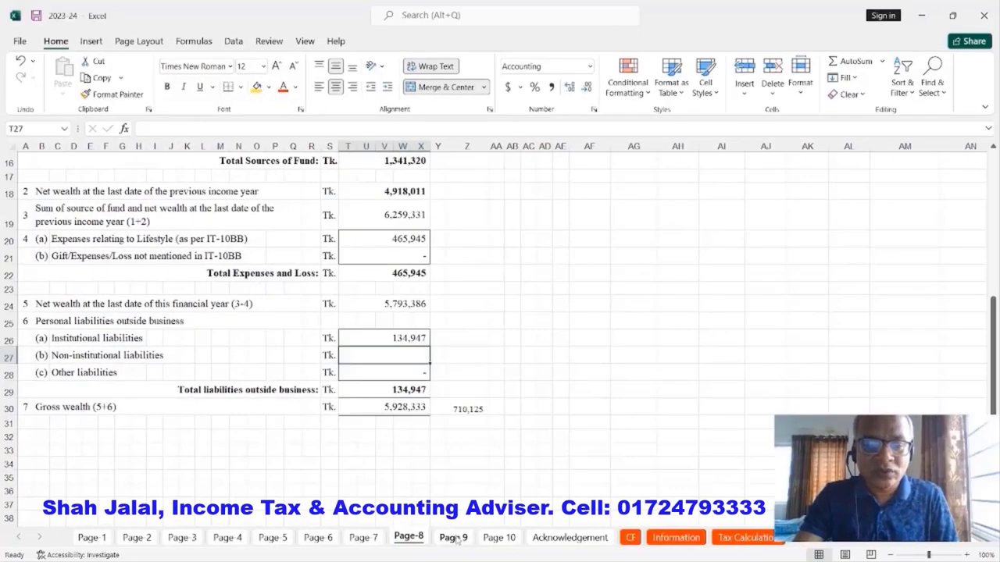
left_click(453, 537)
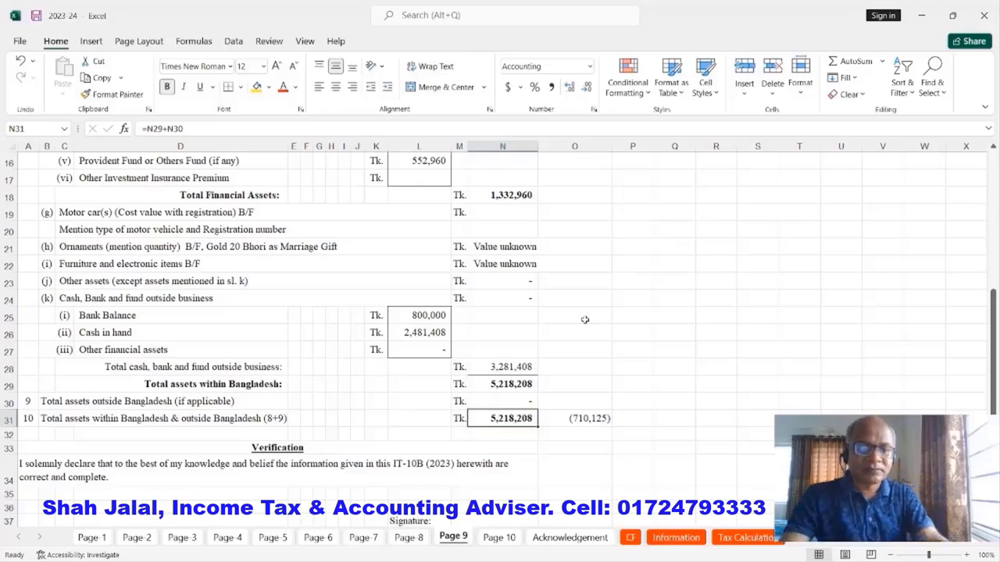
scroll(585, 320, "up", 1)
scroll(584, 319, "up", 1)
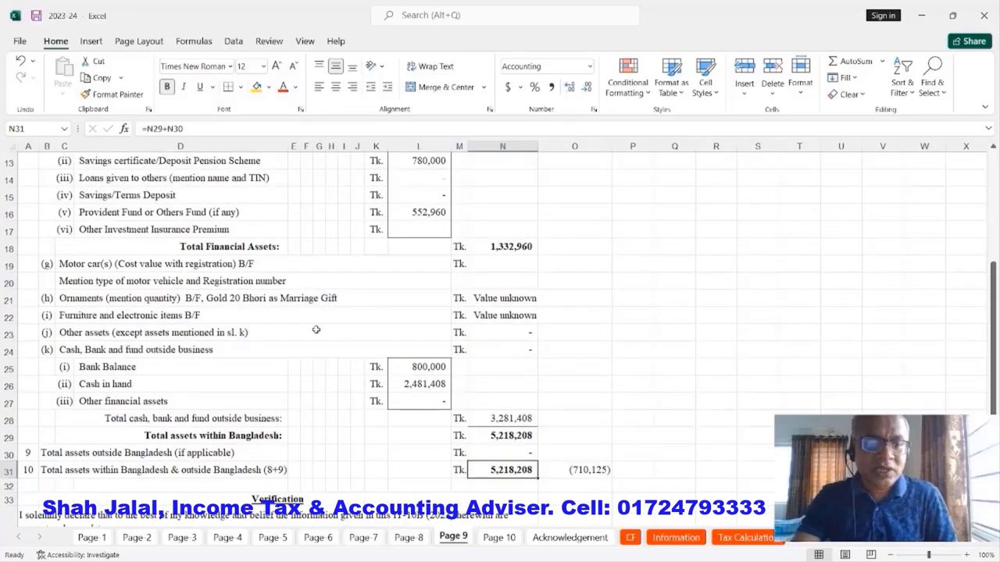
Check the ornaments and the furniture and electronic items entries on Page 9 against the assets and liabilities table on the Information sheet.
left_click(202, 301)
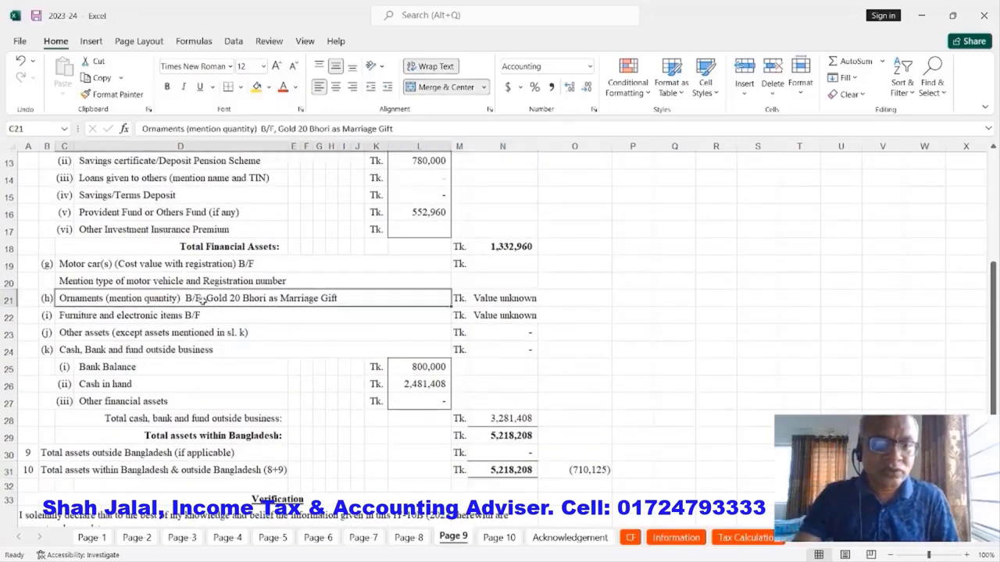
left_click(536, 300)
left_click(691, 539)
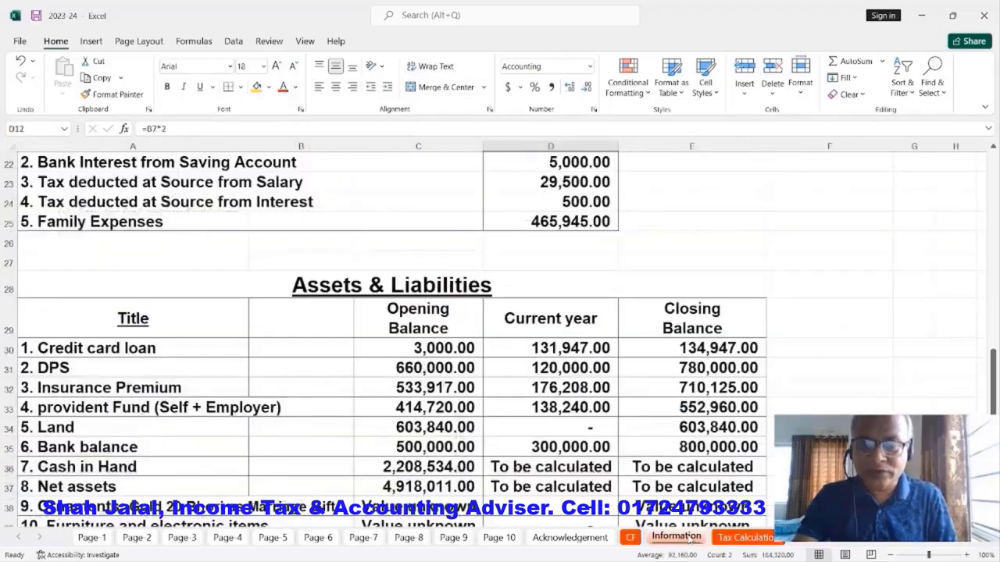
left_click(454, 538)
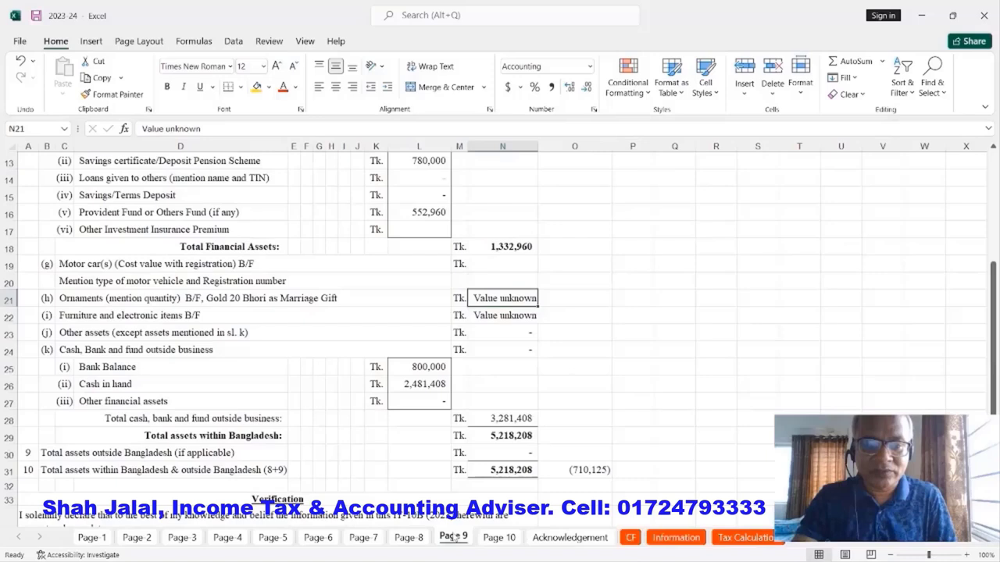
left_click(106, 314)
left_click(486, 316)
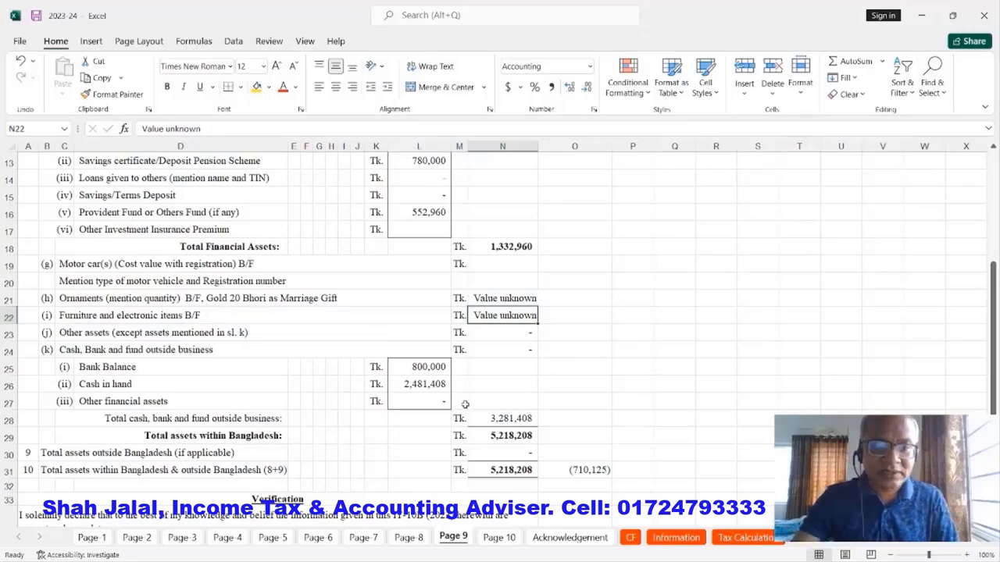
Enter 710125 as the Other Investment Insurance Premium value (L17) under financial assets on Page 9.
scroll(471, 405, "up", 4)
scroll(471, 405, "up", 1)
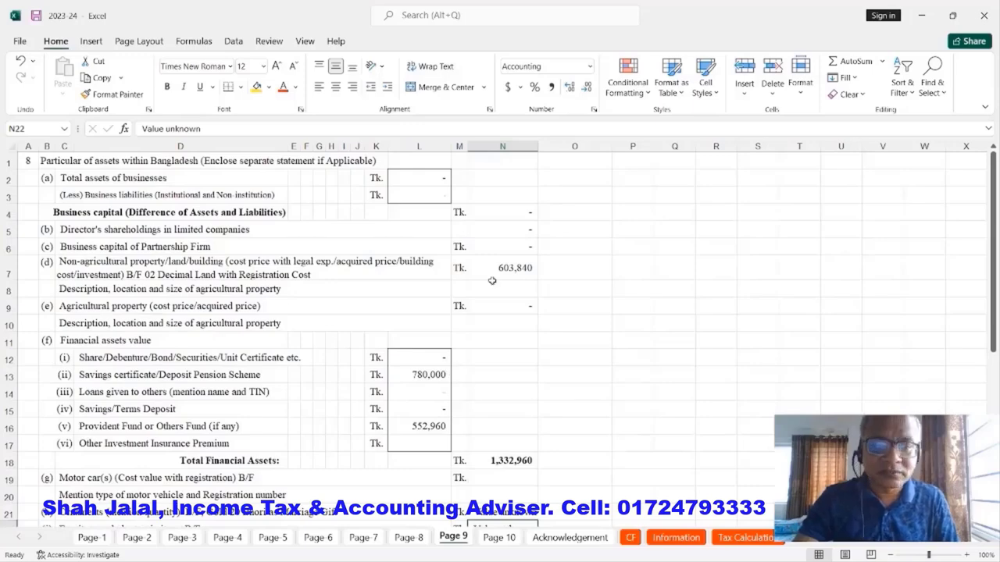
left_click(137, 445)
left_click(437, 442)
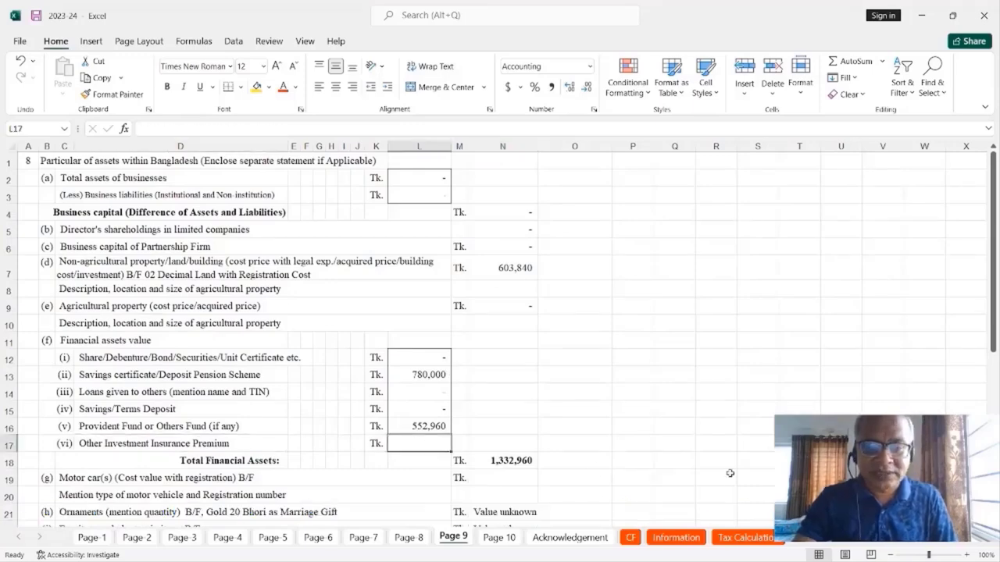
scroll(732, 469, "down", 4)
scroll(734, 466, "down", 1)
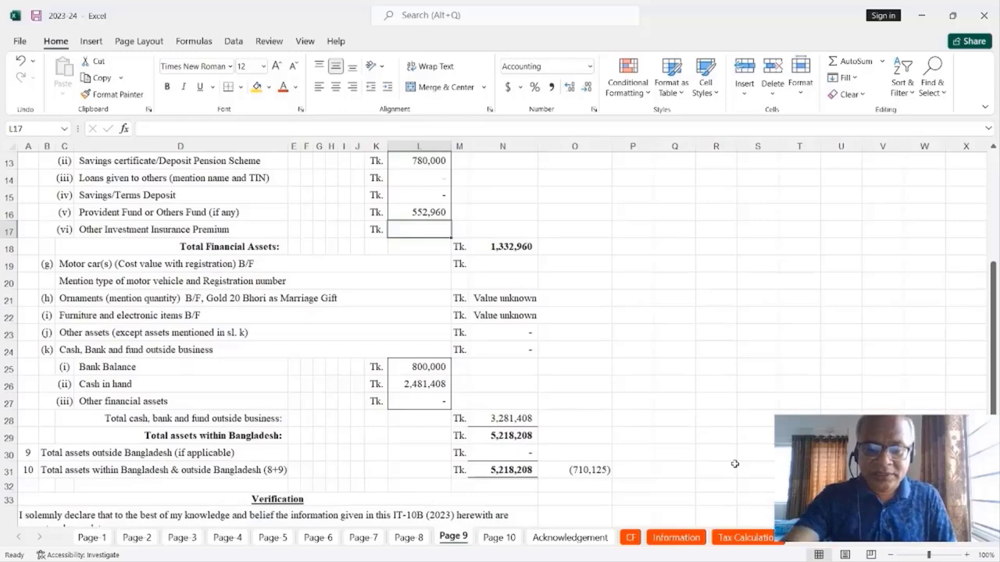
type("710125")
key("Return")
scroll(603, 374, "down", 2)
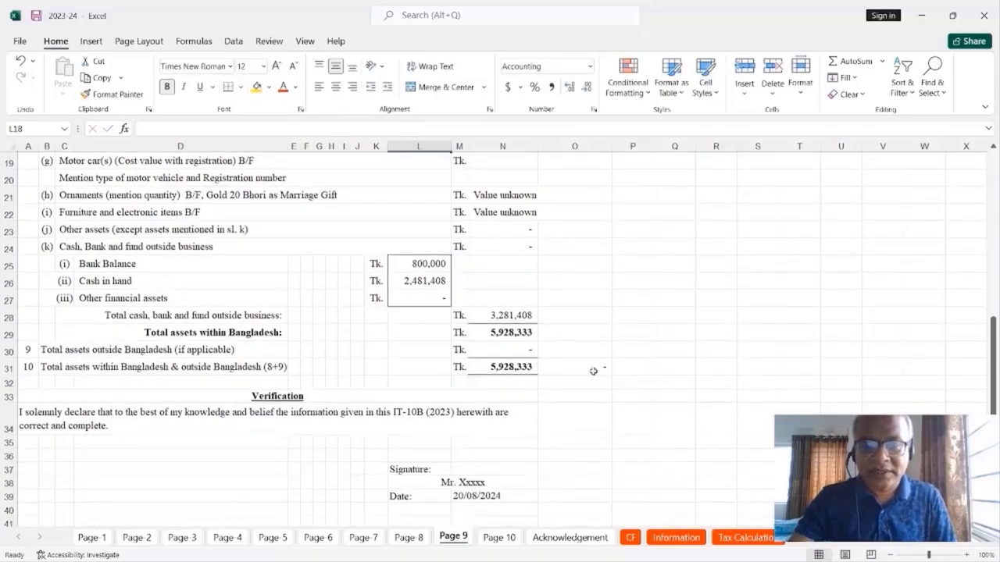
Check the difference formula beside total assets (O31) and the gross wealth formula on Page-8 (T30).
left_click(594, 371)
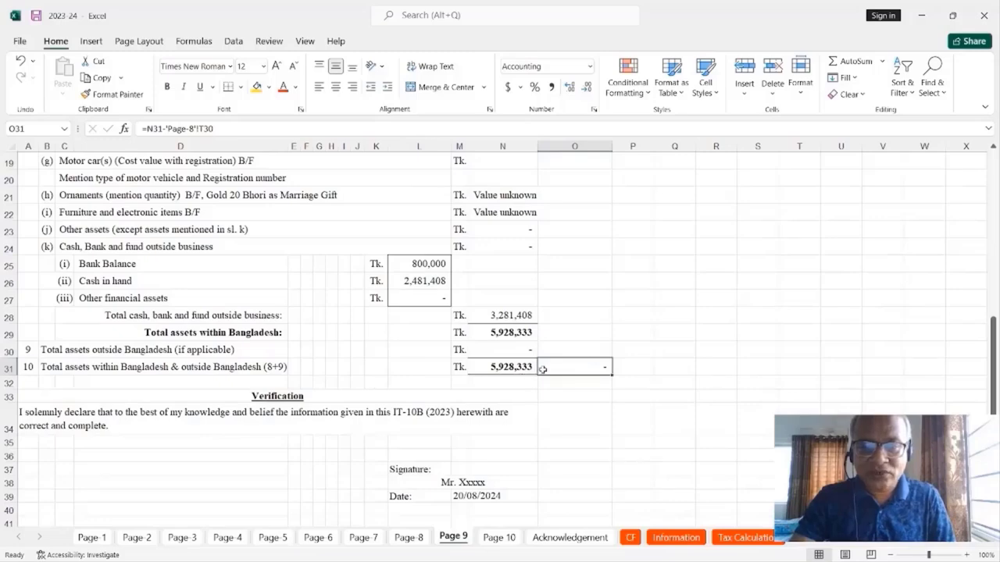
left_click(408, 537)
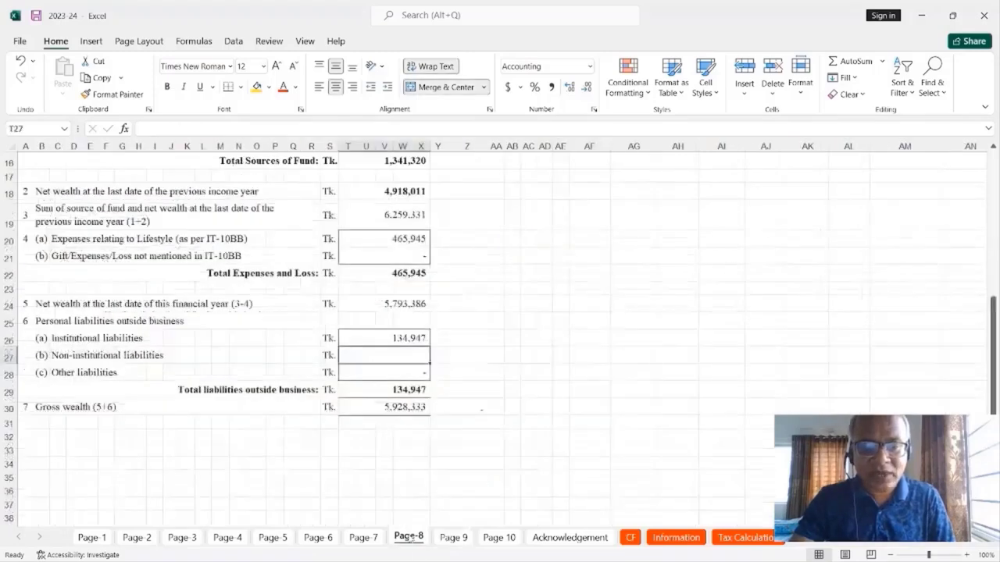
left_click(398, 410)
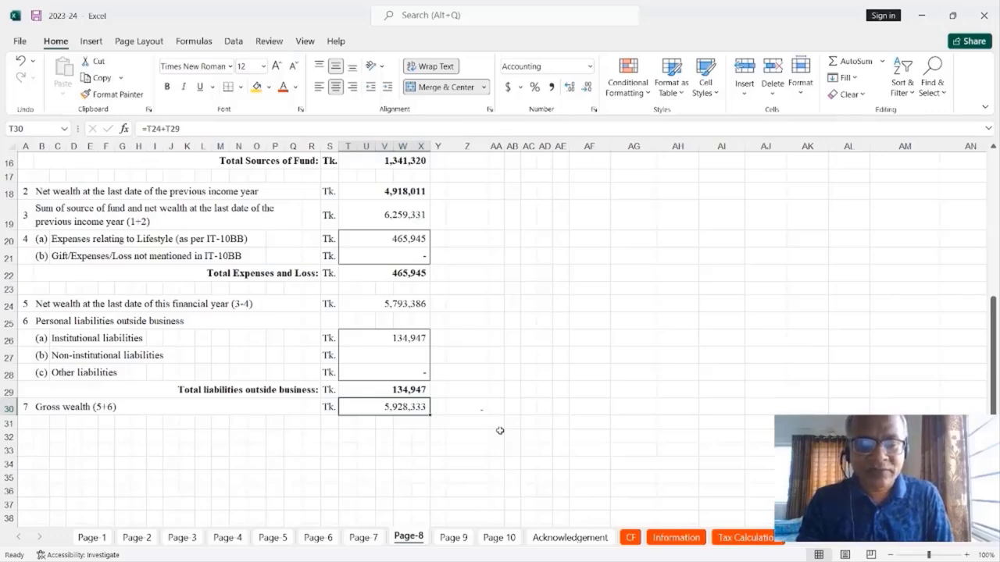
Look through the instructions for filling up the return form on Page 10.
left_click(500, 538)
scroll(570, 372, "down", 5)
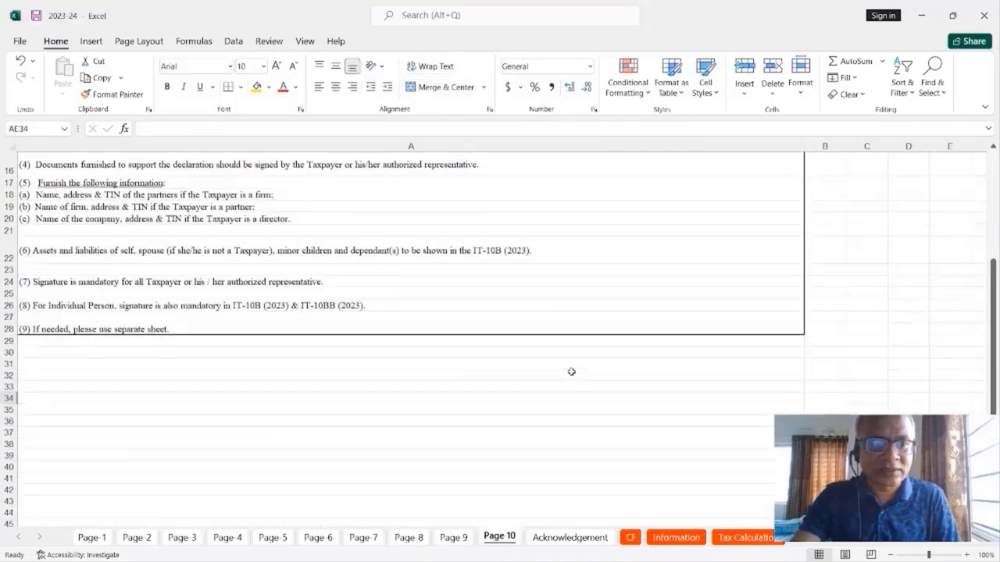
scroll(571, 372, "up", 5)
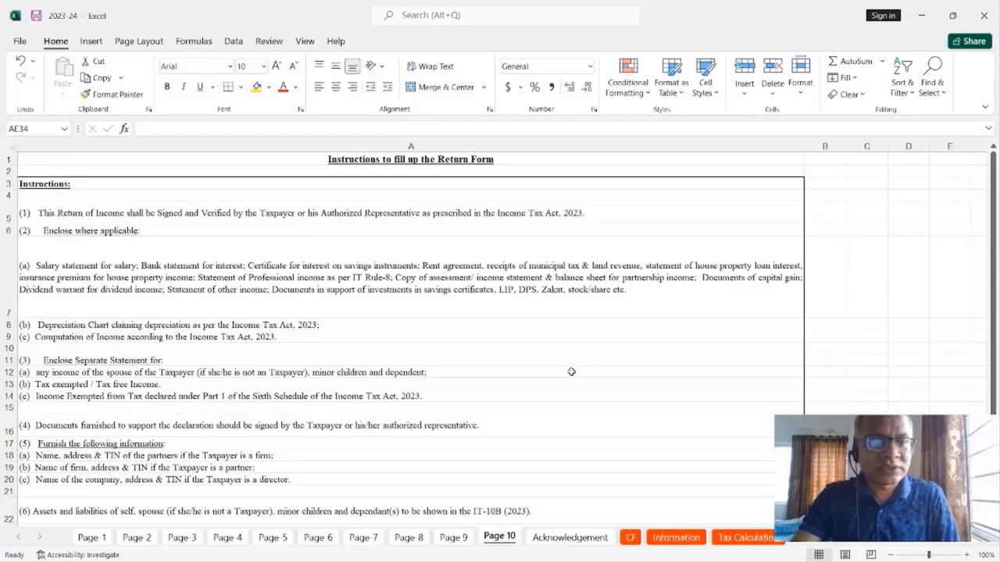
scroll(571, 372, "down", 3)
Review the Acknowledgement sheet's assessment year, taxpayer name, National ID, TIN, circle and tax zone fields.
left_click(551, 537)
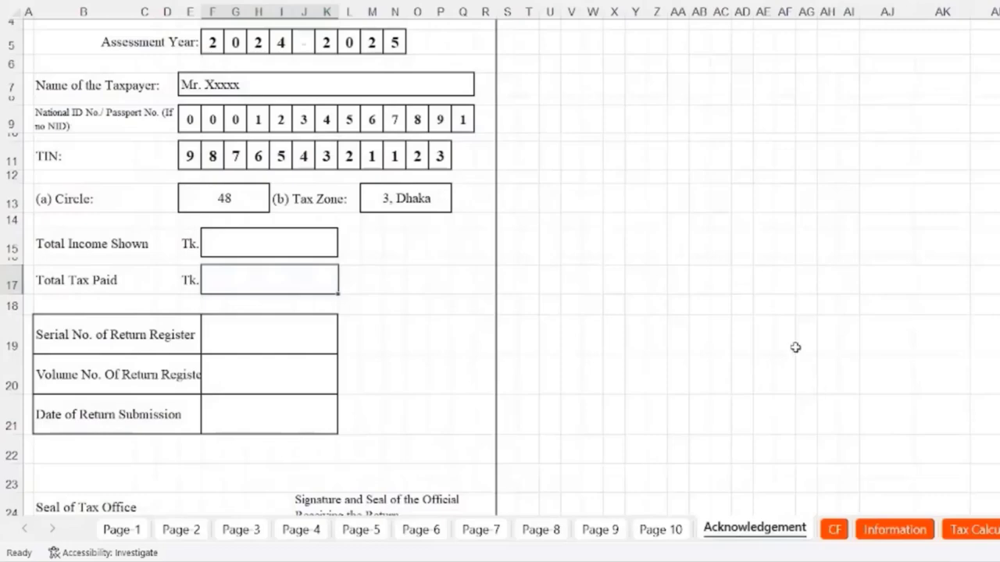
scroll(796, 348, "down", 1)
scroll(794, 346, "up", 2)
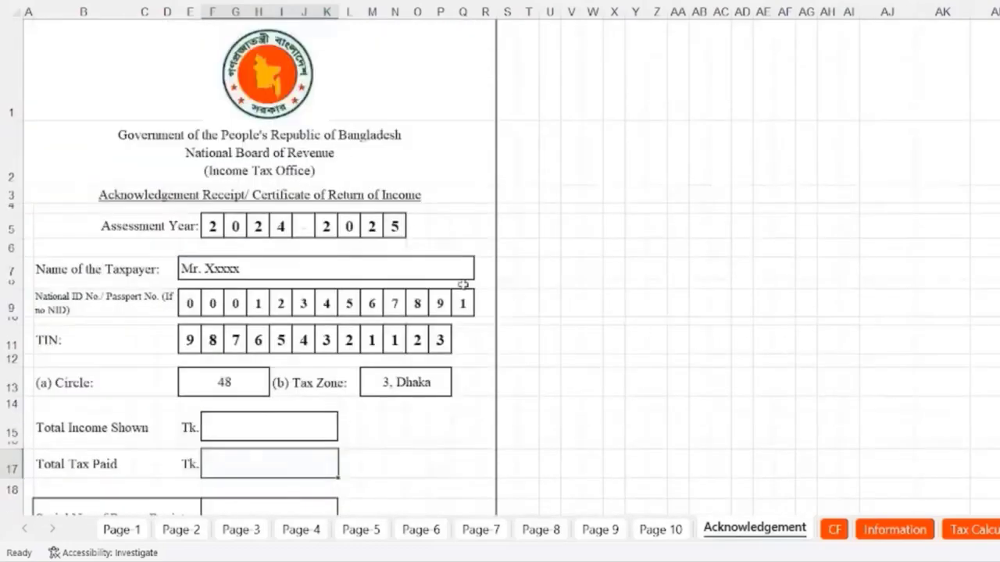
left_click(118, 229)
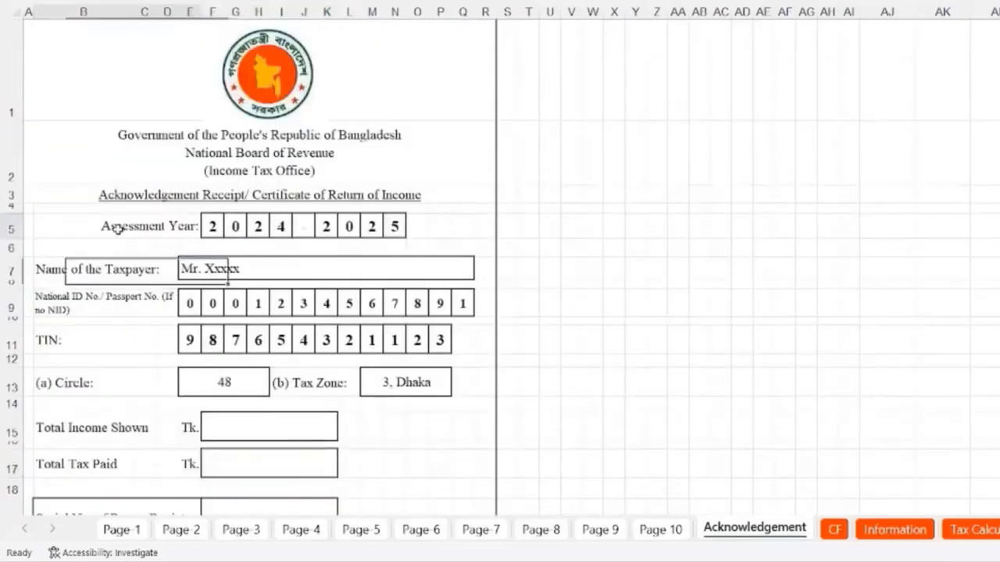
left_click(260, 234)
left_click(326, 235)
left_click(372, 234)
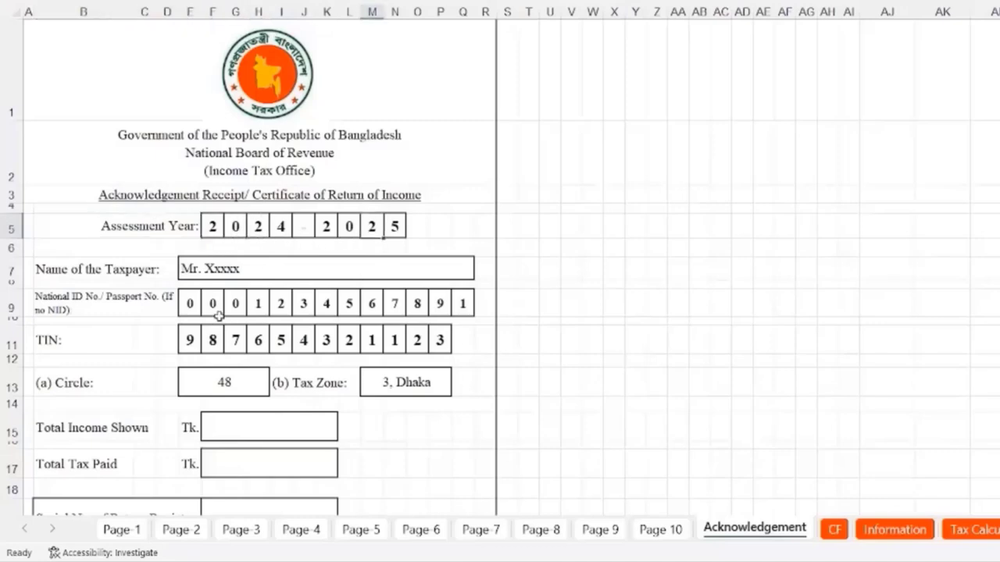
left_click(211, 273)
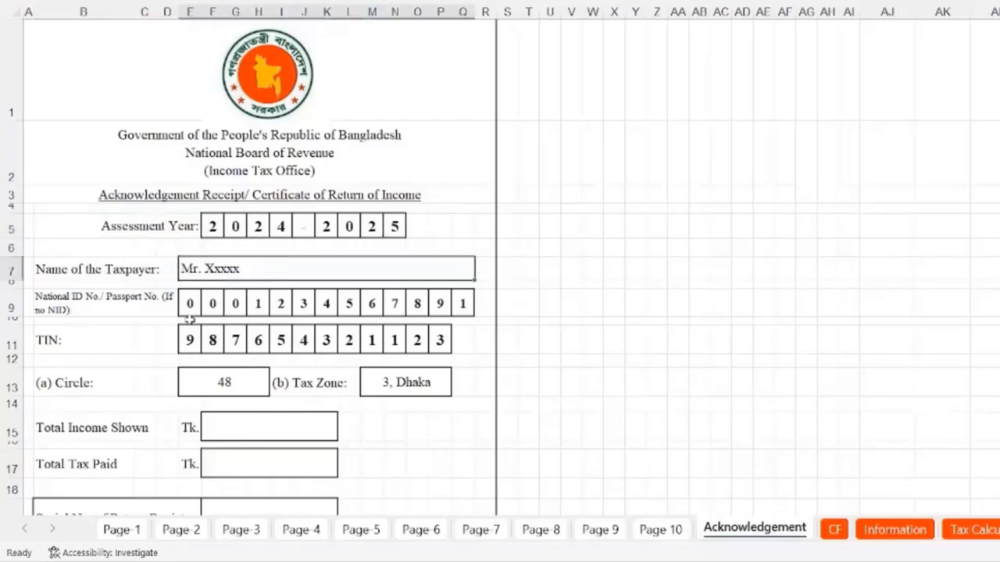
left_click(201, 303)
left_click(189, 342)
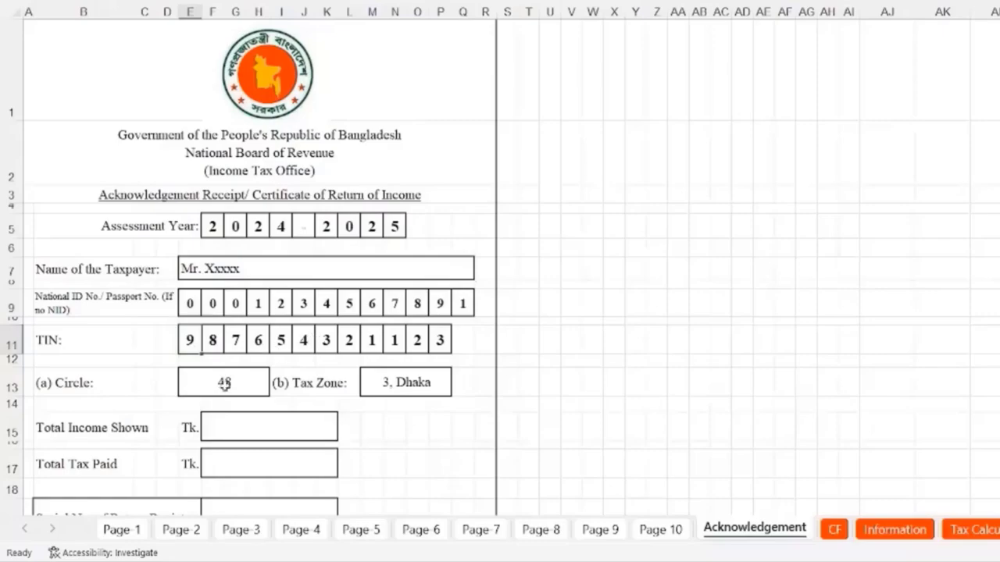
left_click(222, 385)
left_click(400, 376)
scroll(711, 435, "down", 3)
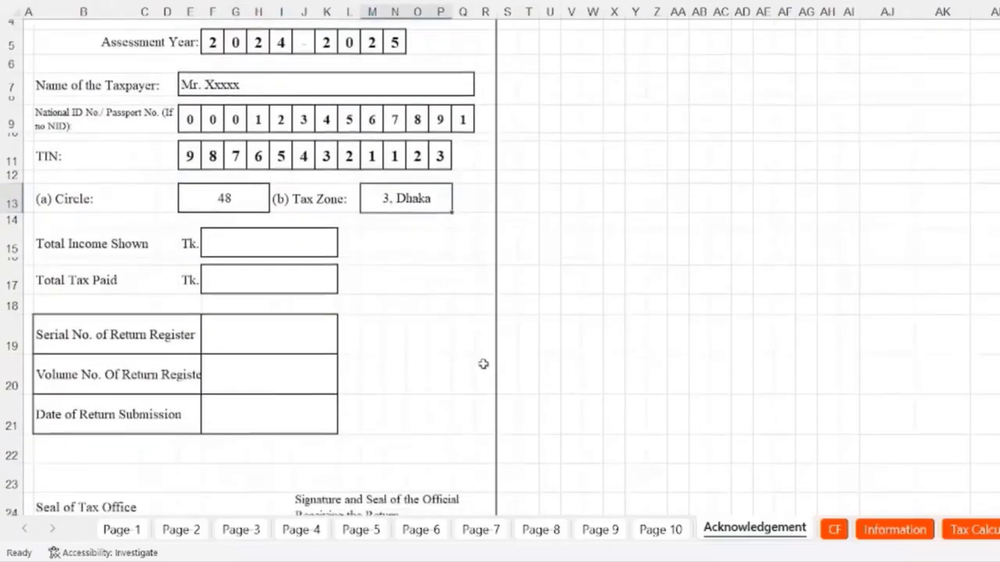
Link Total Income Shown (F15) on the Acknowledgement sheet to the total taxable income, ='Tax Calculation'!F28.
left_click(293, 248)
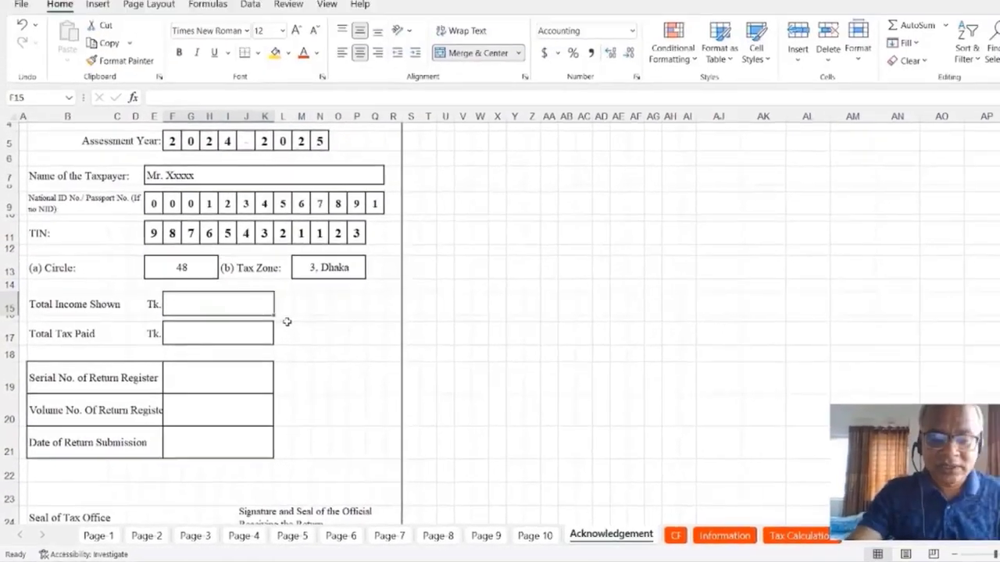
type("=")
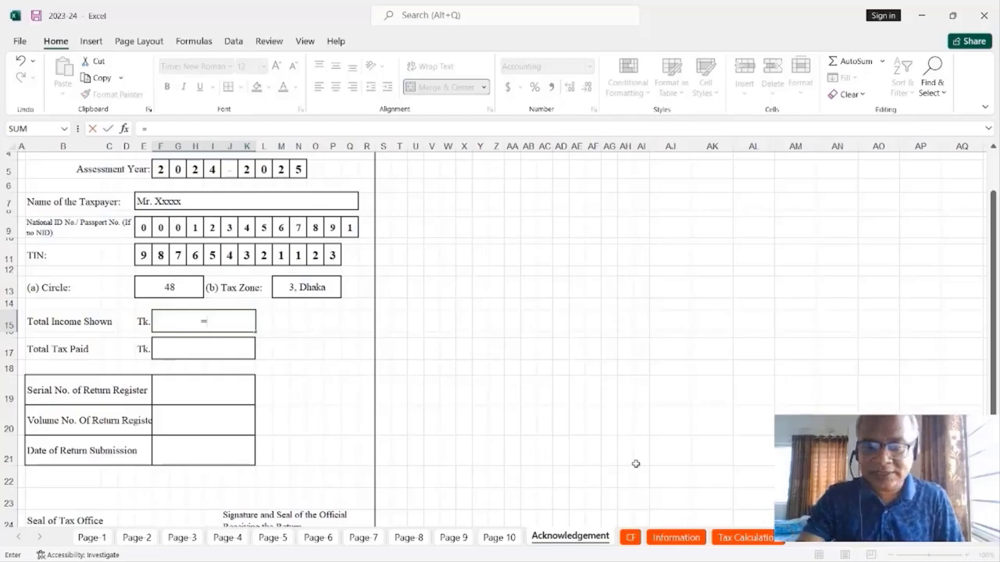
left_click(741, 538)
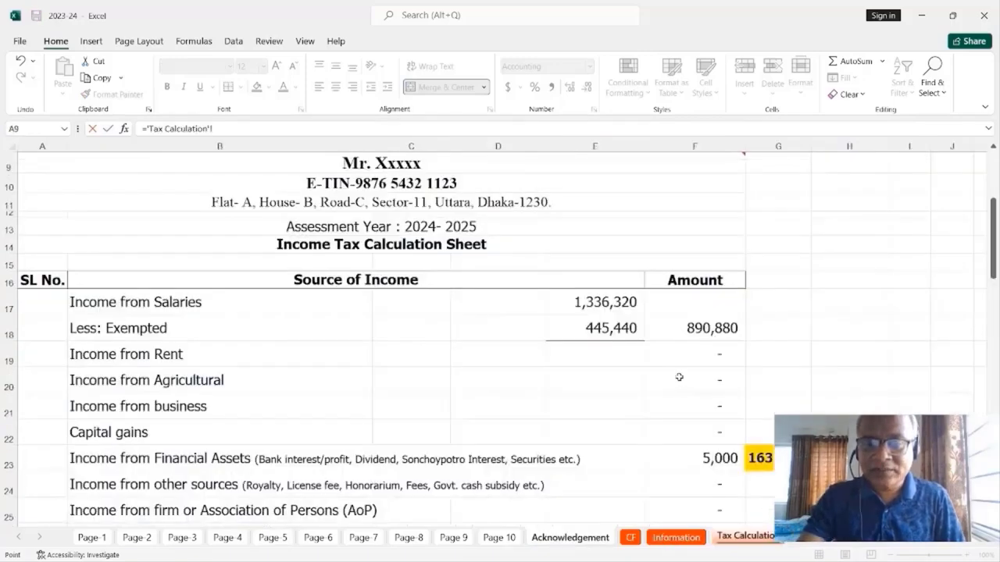
left_click(730, 486)
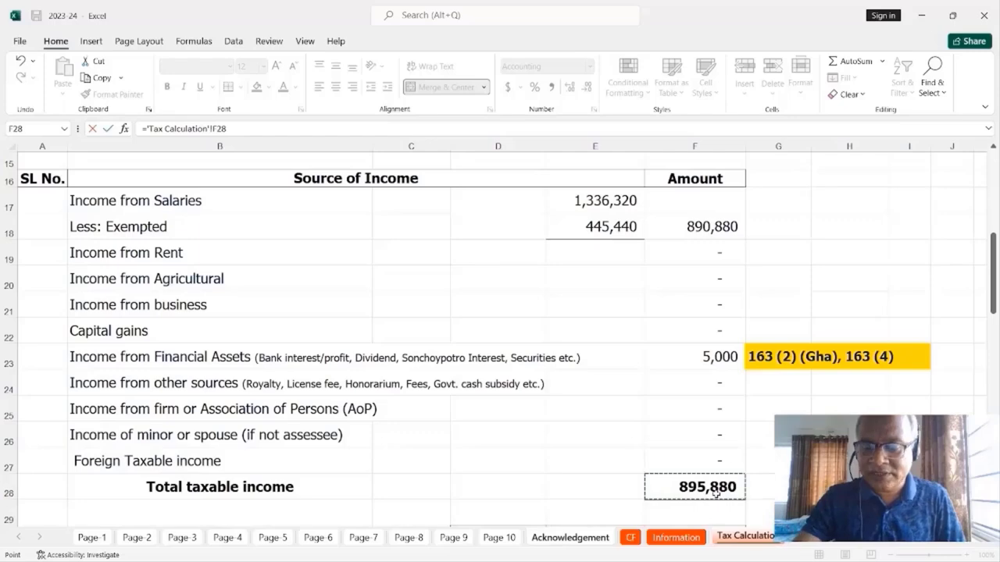
key("Return")
type("=")
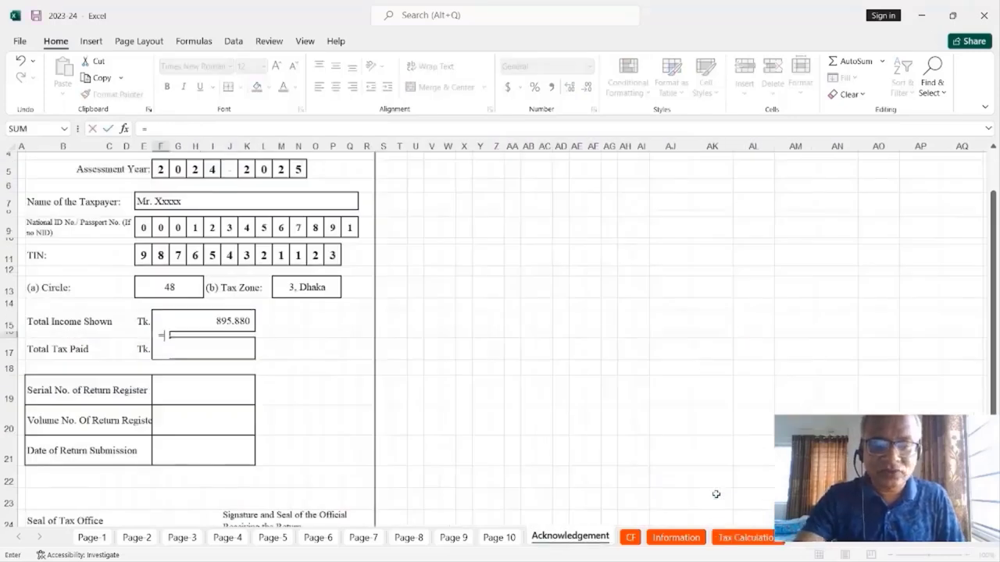
left_click(743, 538)
left_click(719, 372)
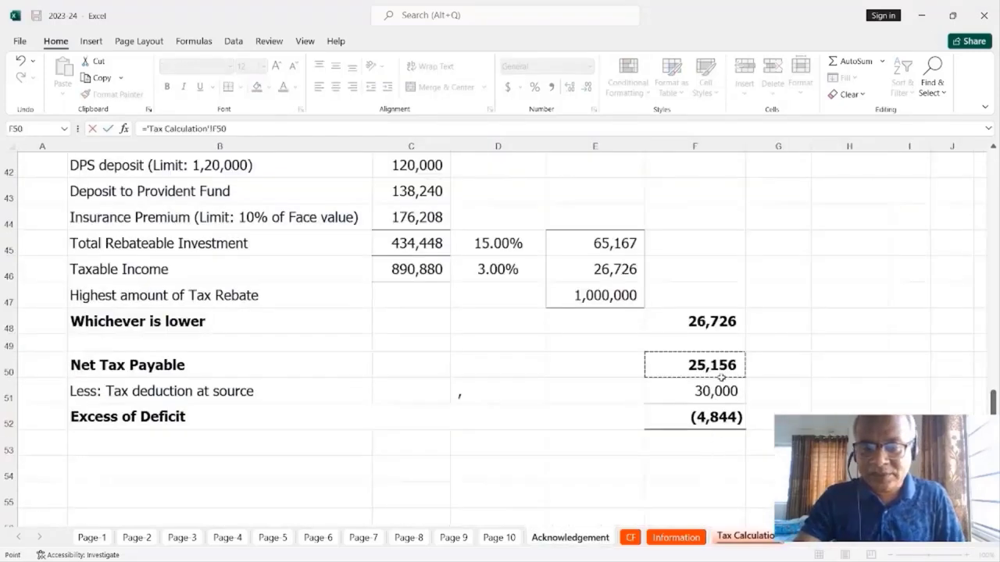
left_click(724, 392)
key("Return")
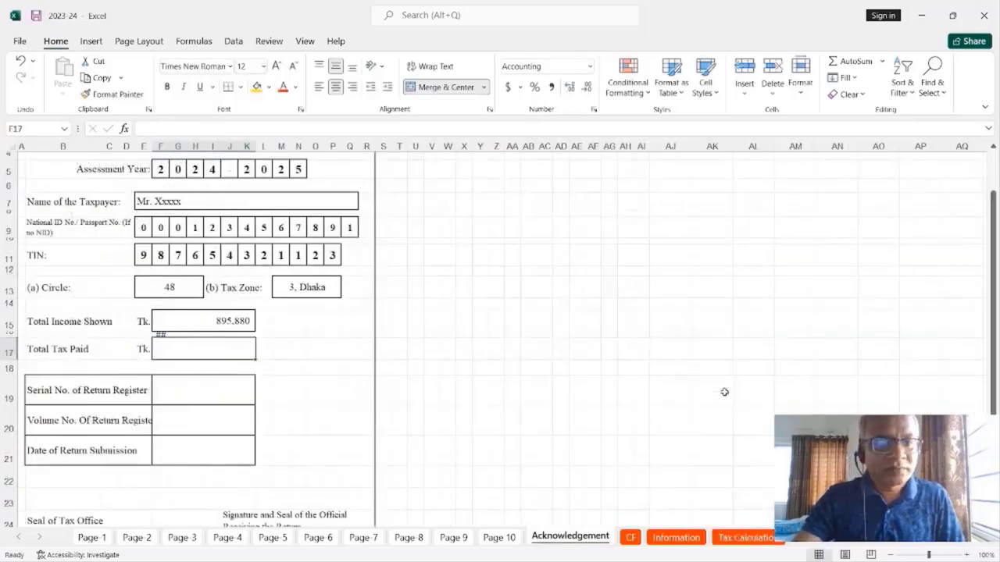
left_click(464, 367)
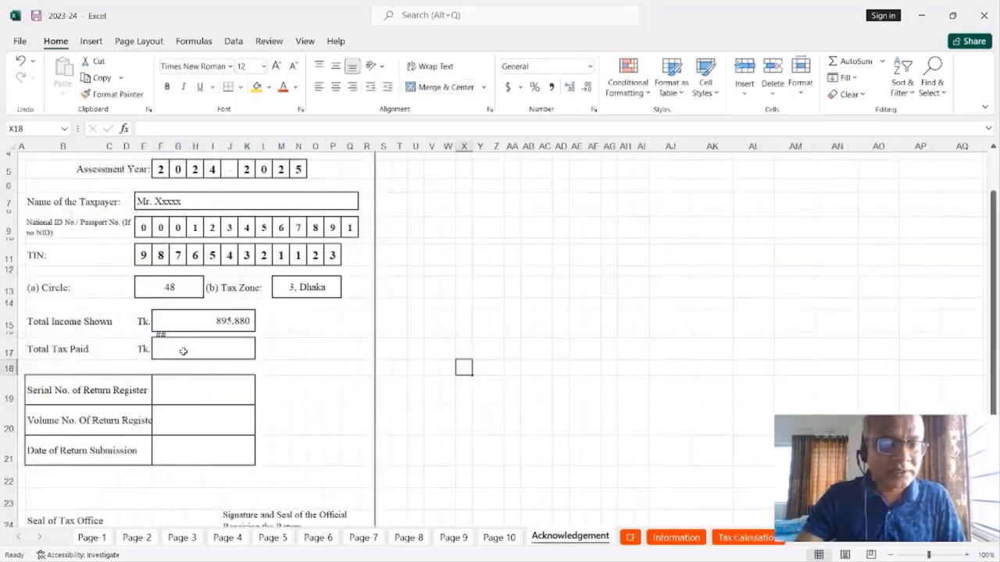
left_click(289, 368)
key("ctrl+z")
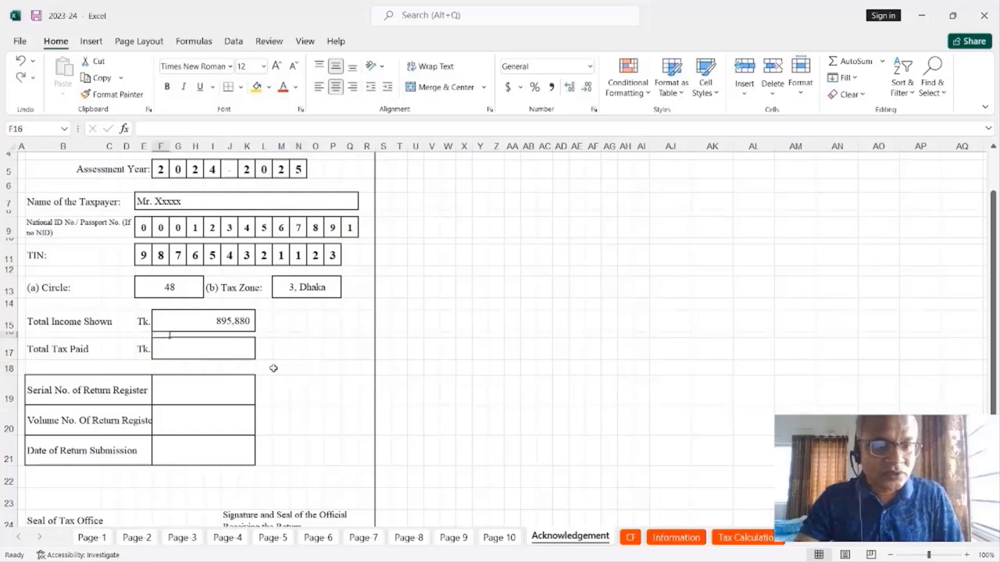
Link Total Tax Paid (F17) on the Acknowledgement sheet to the tax deduction at source, ='Tax Calculation'!F51.
left_click(294, 384)
left_click(212, 350)
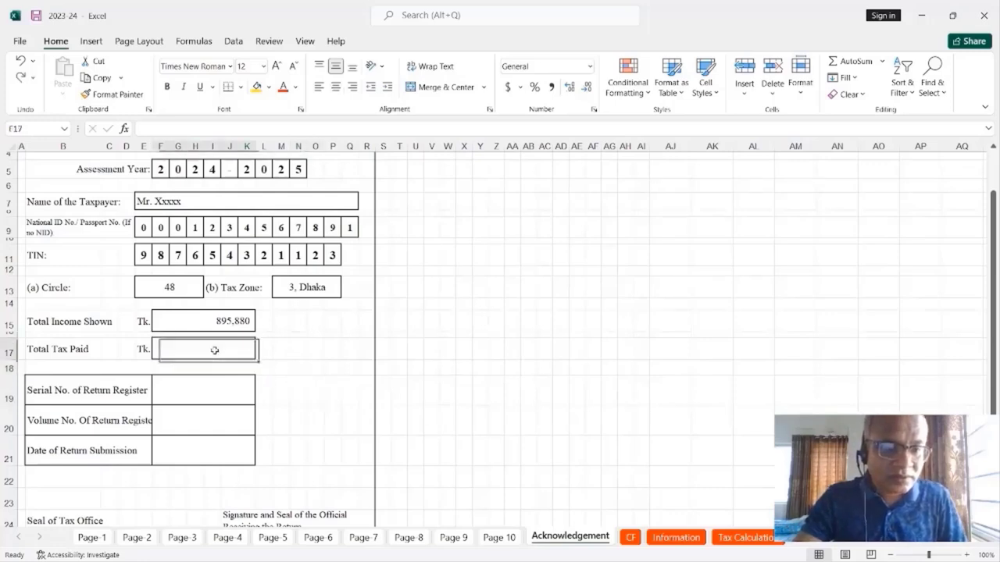
type("=")
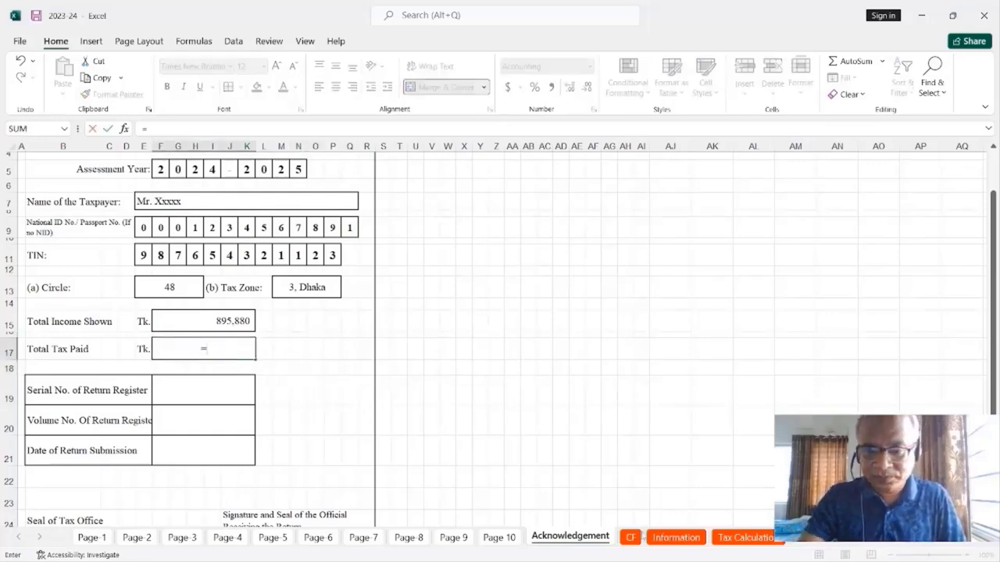
left_click(741, 537)
left_click(727, 388)
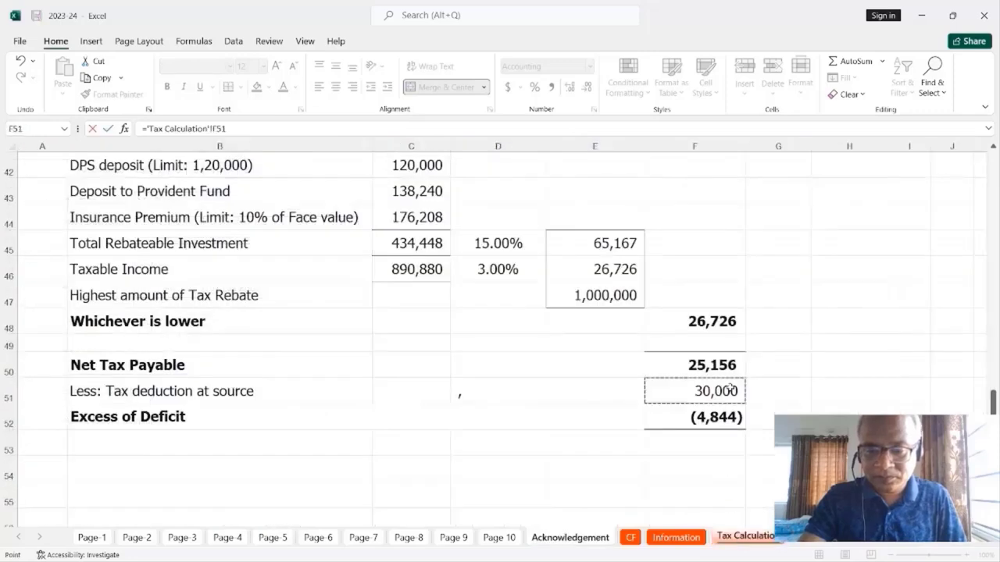
key("Return")
left_click(509, 381)
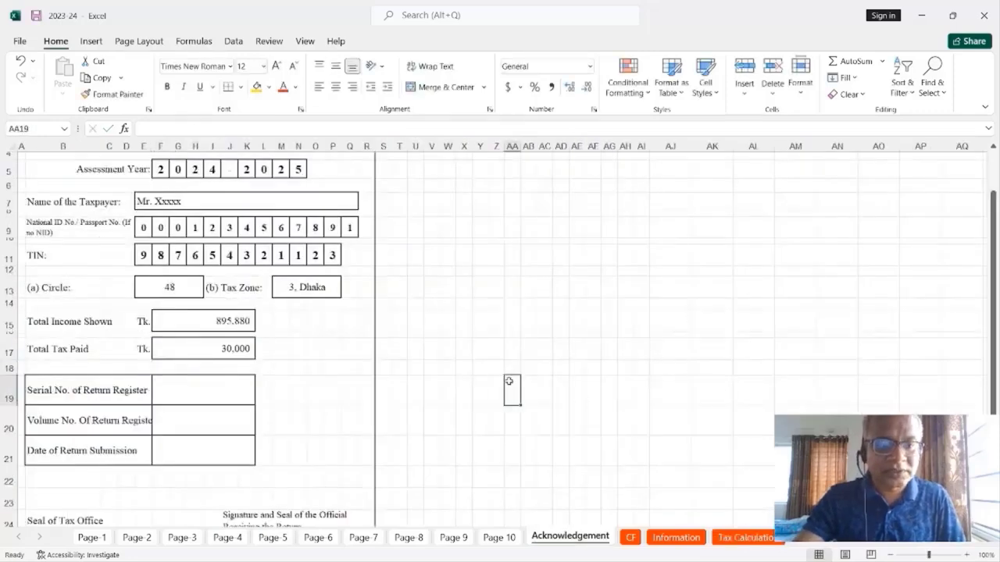
Look through the completed return sheets, from the Acknowledgement and Page 1 through Page-3, Page-7, Page-8 and Page 9.
scroll(509, 382, "down", 3)
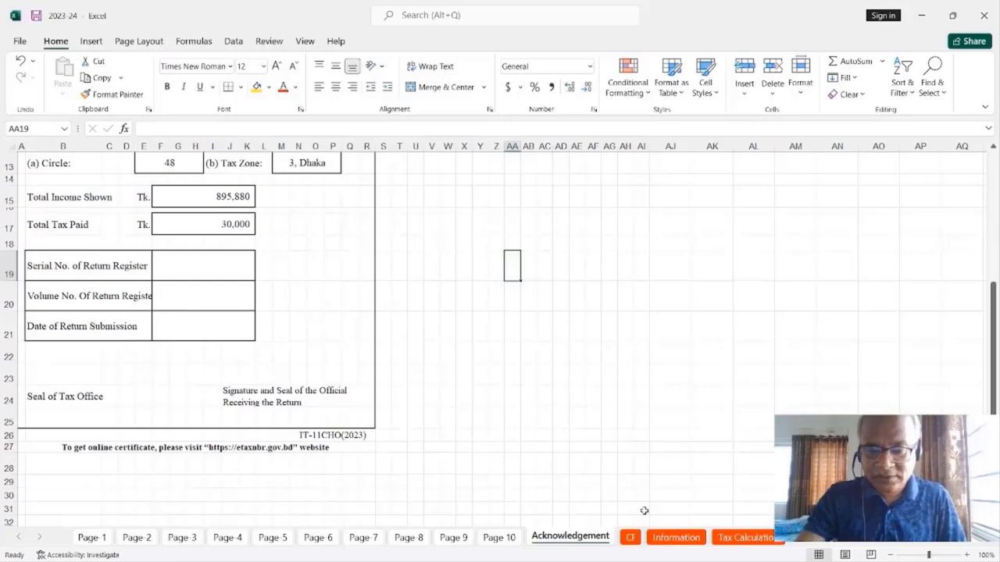
left_click(93, 537)
scroll(100, 539, "down", 2)
left_click(182, 537)
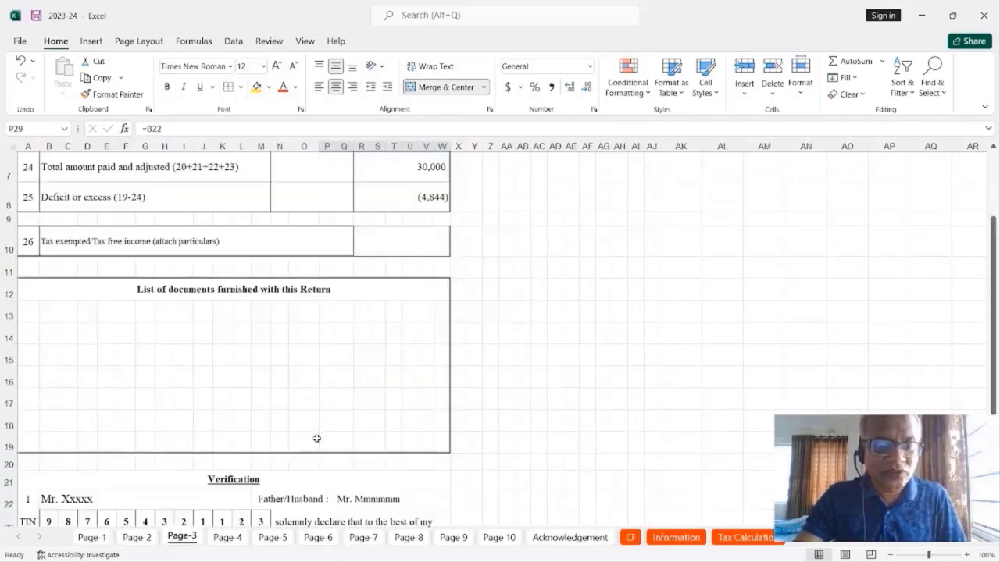
scroll(316, 439, "up", 2)
left_click(361, 538)
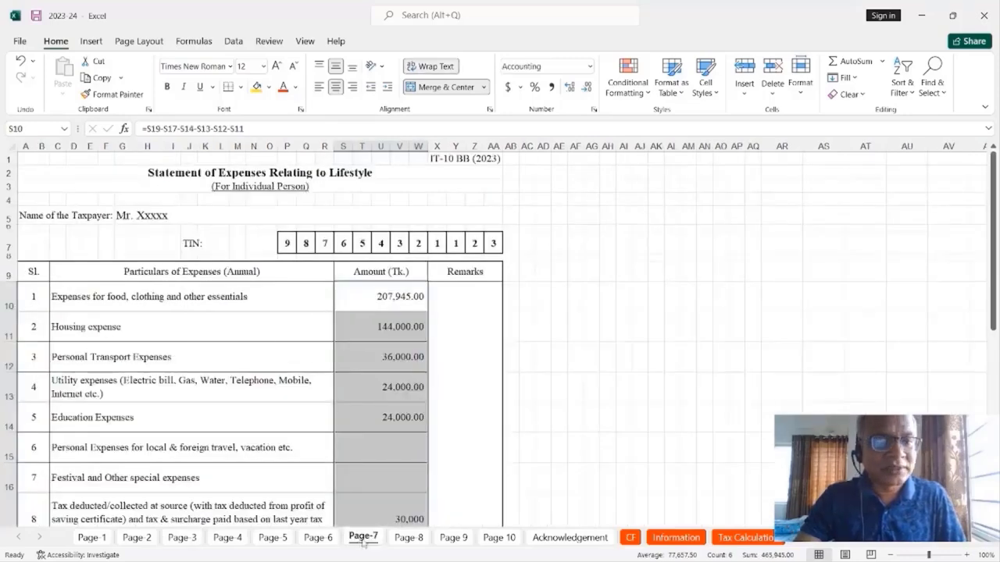
left_click(453, 537)
left_click(415, 541)
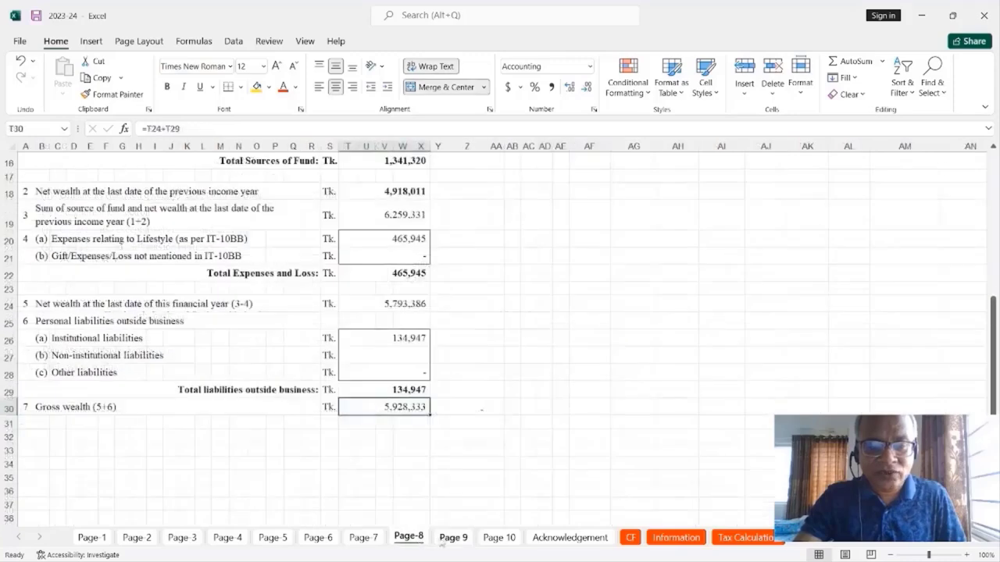
left_click(453, 539)
scroll(475, 514, "down", 2)
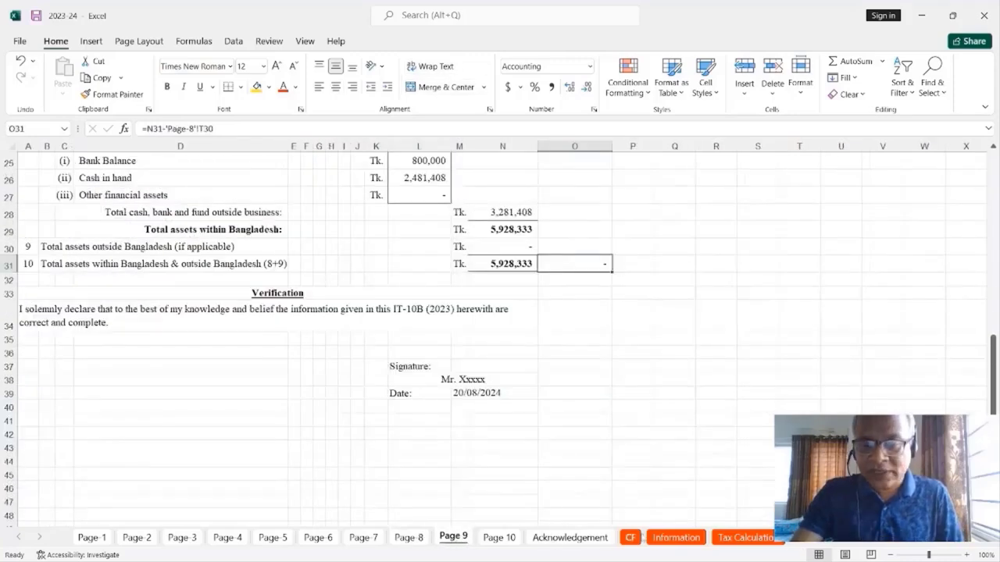
Review the tax-free income threshold for general taxpayers and the income slabs on the Tax Calculation sheet.
left_click(746, 537)
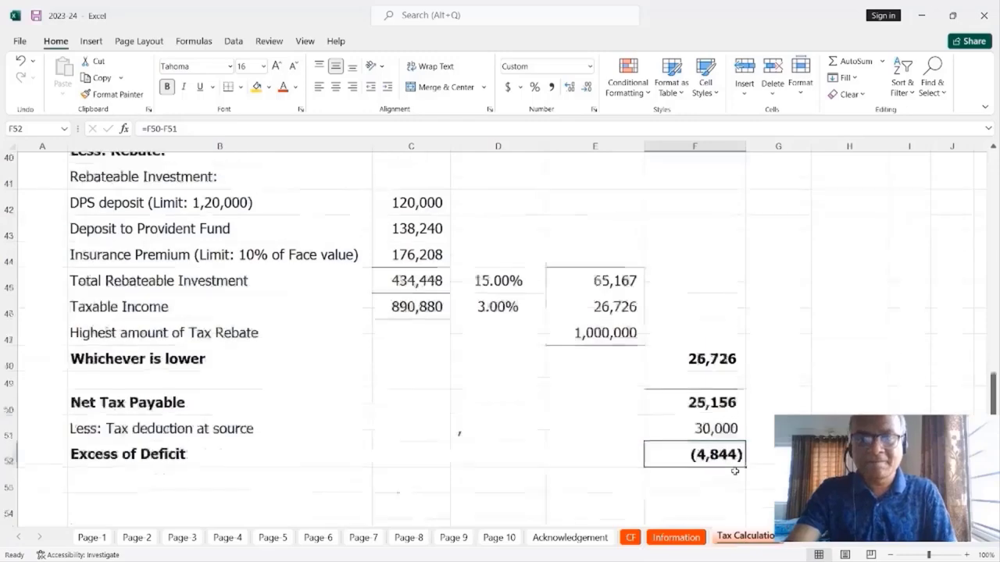
scroll(735, 471, "up", 13)
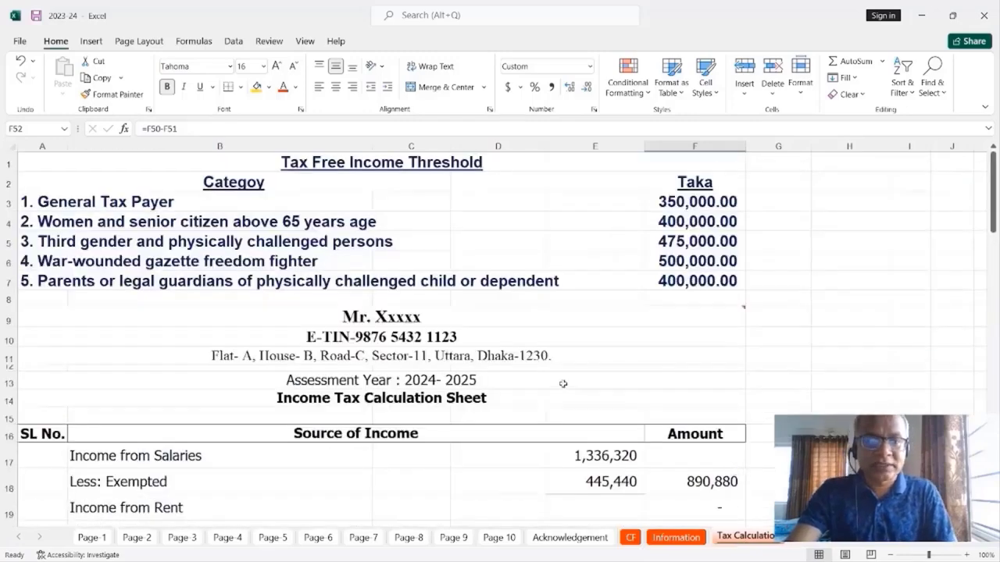
left_click(723, 203)
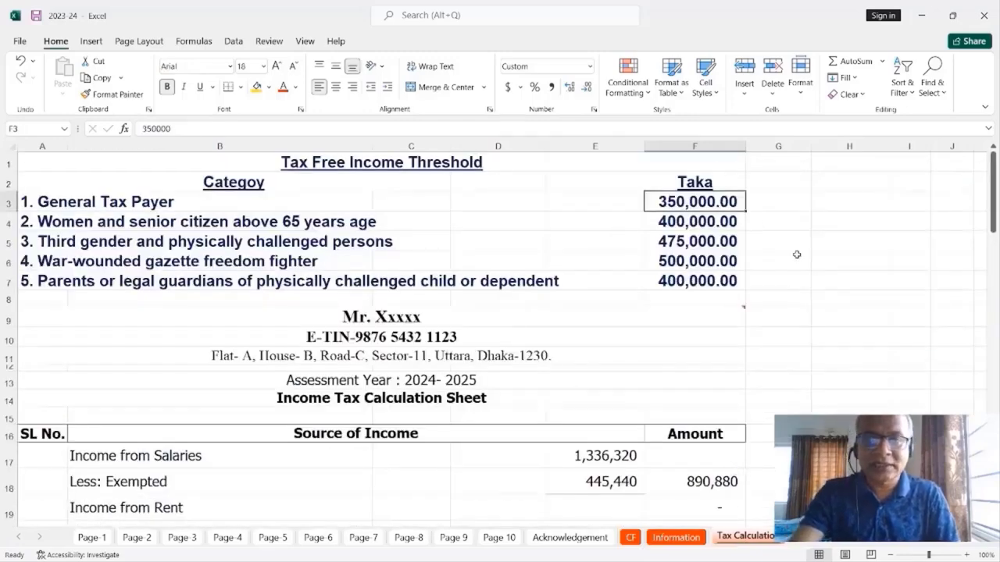
scroll(797, 254, "down", 3)
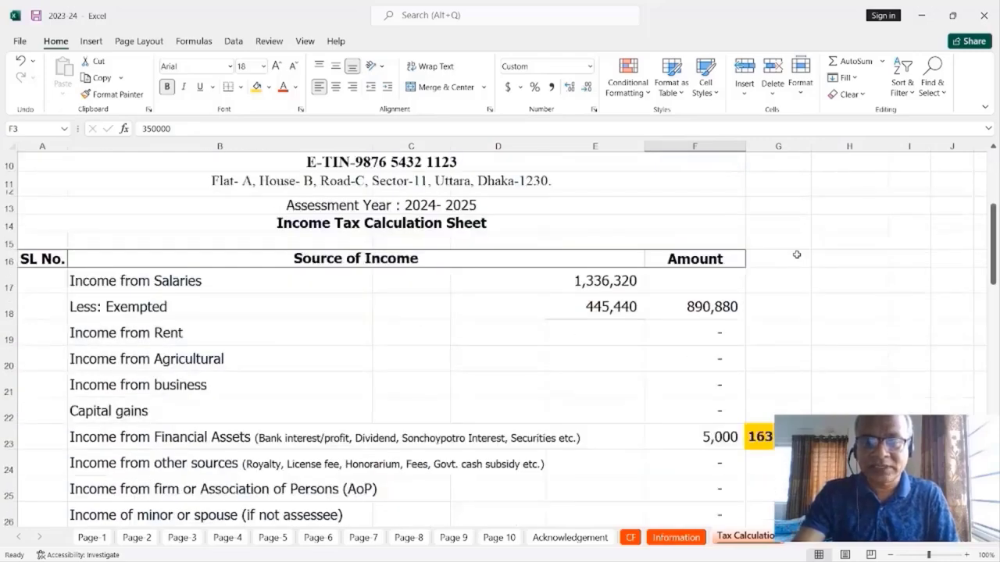
scroll(797, 254, "down", 5)
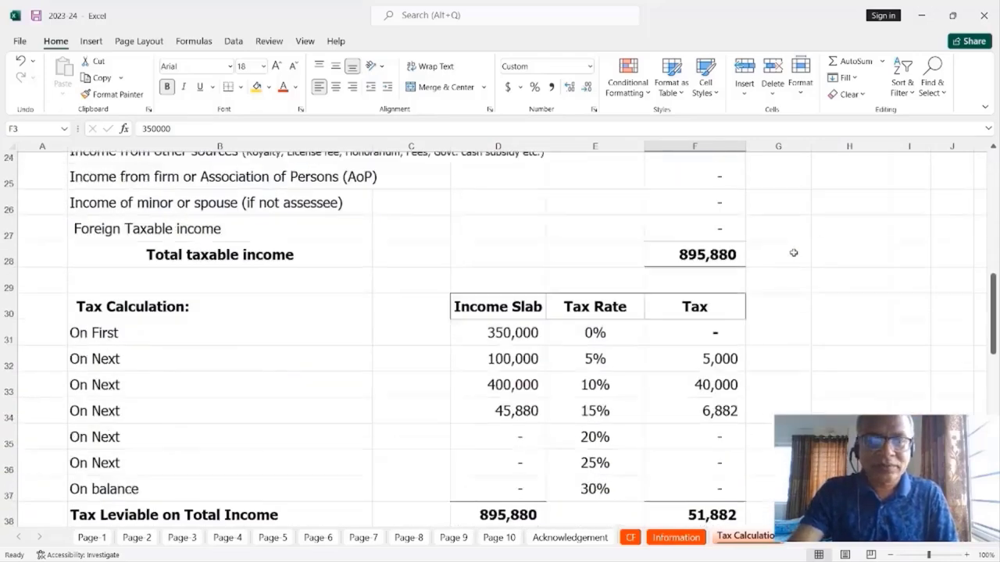
scroll(794, 253, "up", 8)
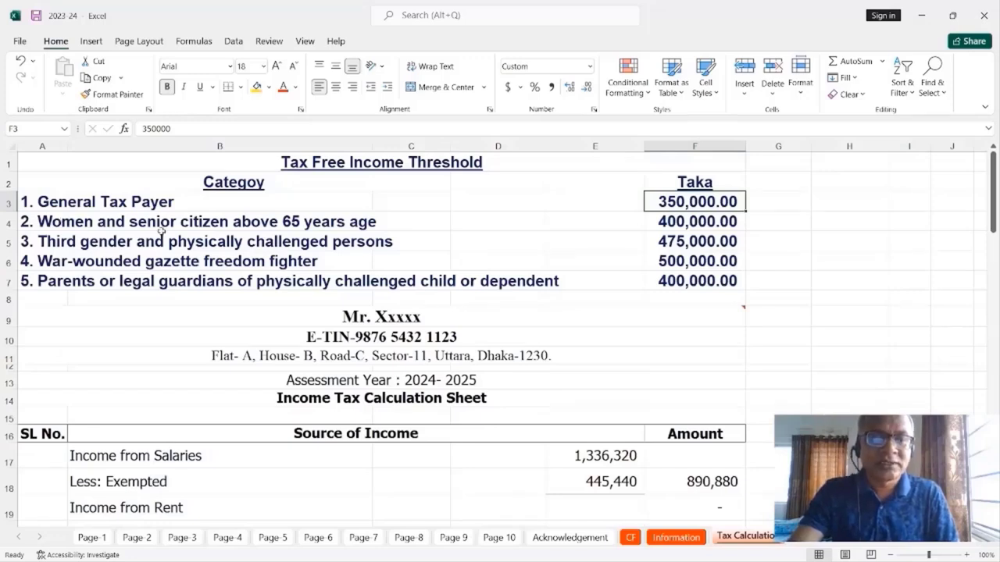
Set the first income slab (D31) to 400,000, the threshold for women and senior citizens, and check the tax leviable and rebate.
scroll(603, 335, "down", 8)
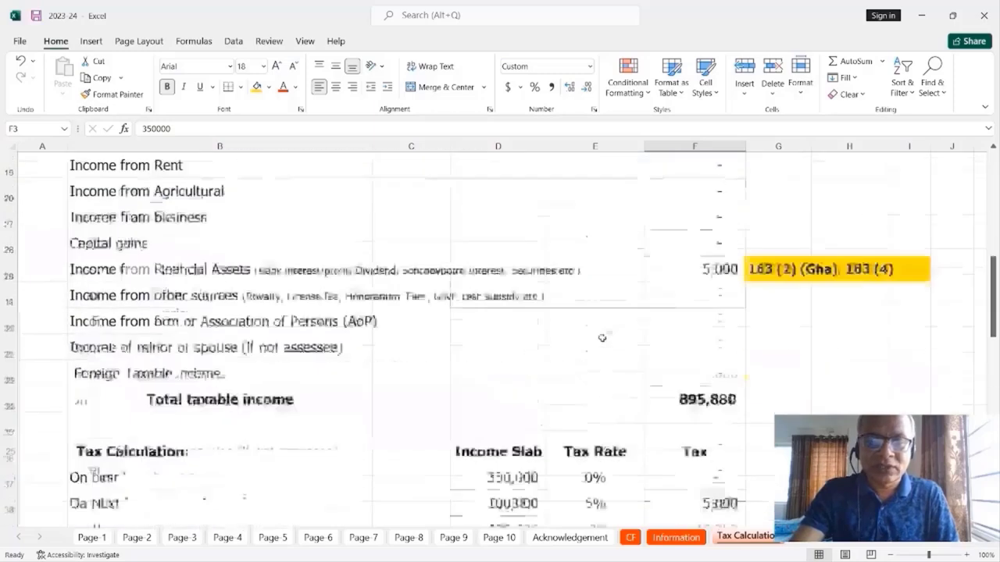
left_click(517, 319)
type("4")
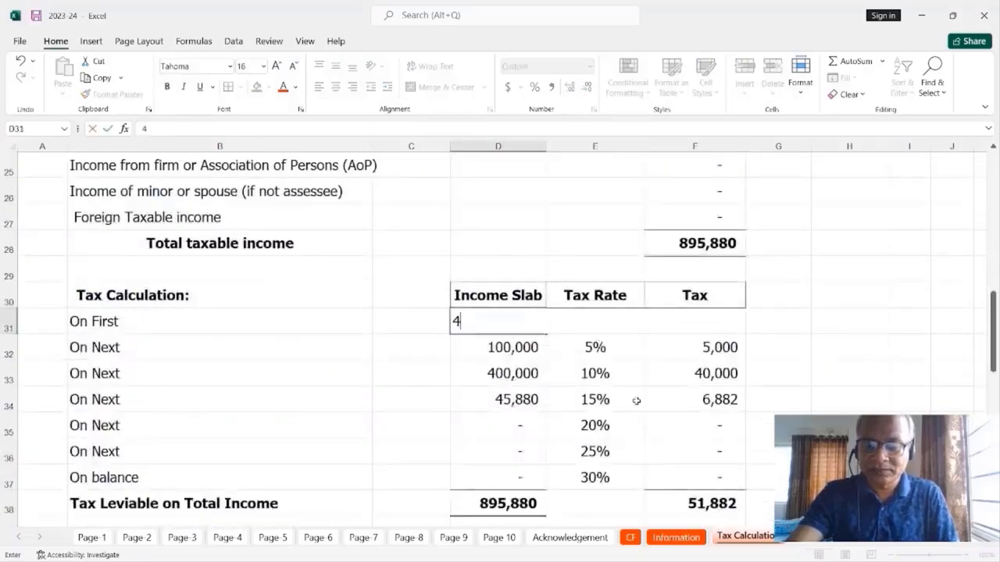
type("00,00000")
key("Return")
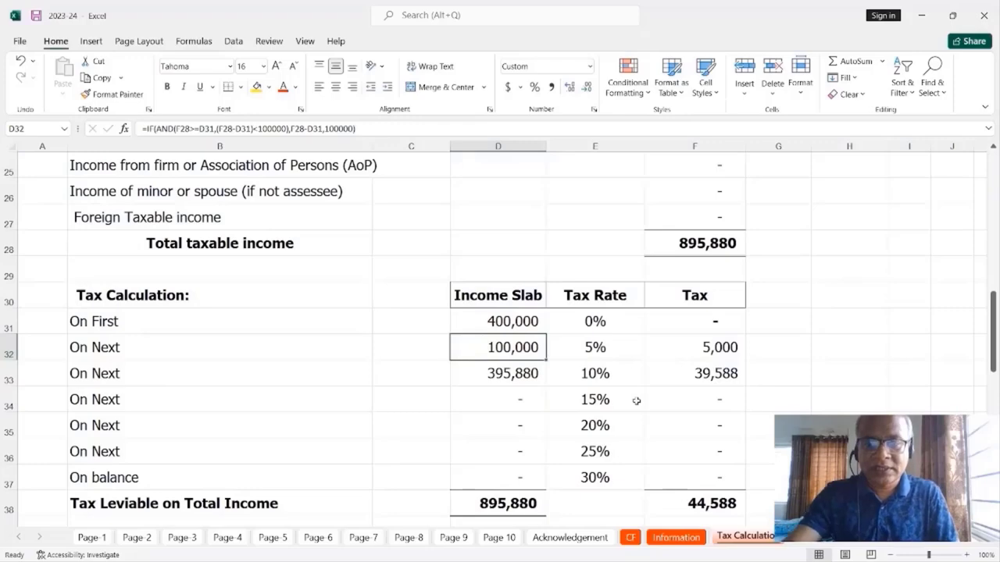
scroll(637, 401, "down", 3)
scroll(637, 401, "up", 1)
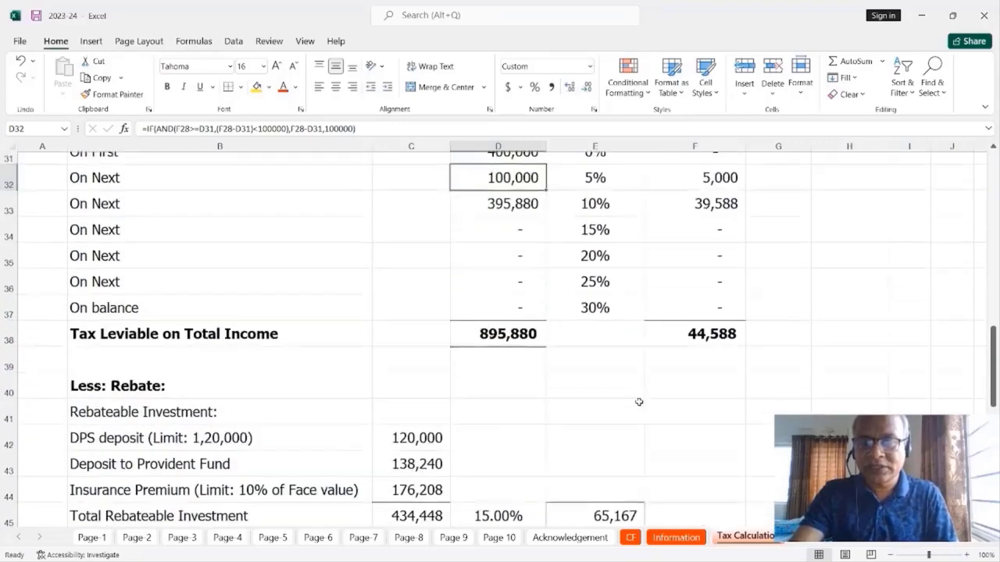
left_click(717, 347)
scroll(761, 372, "up", 1)
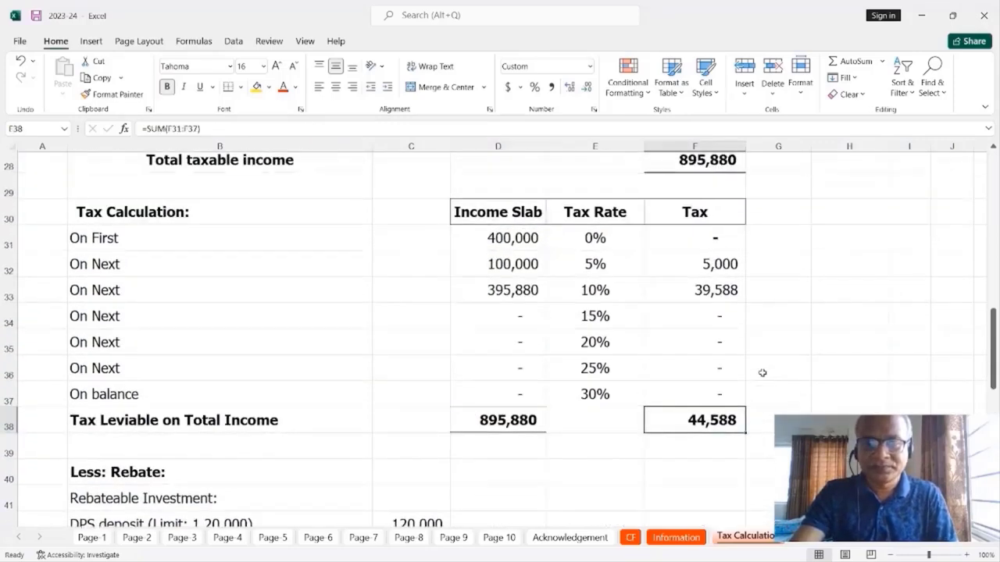
scroll(762, 373, "down", 7)
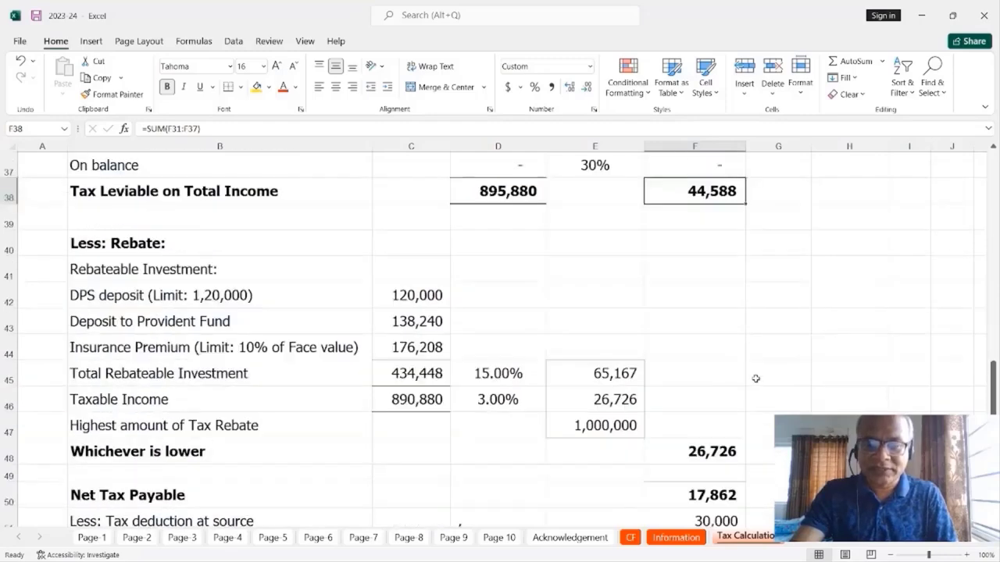
Set the first income slab (D31) to 475,000, the threshold for third gender and physically challenged persons, and check the tax leviable.
scroll(755, 377, "up", 12)
scroll(744, 386, "up", 4)
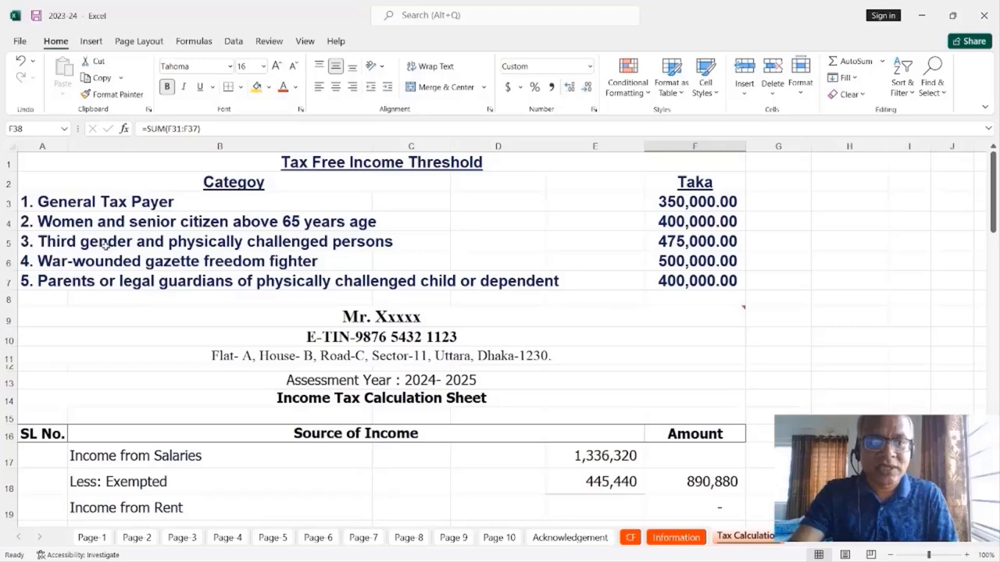
left_click(685, 247)
scroll(762, 371, "down", 4)
scroll(762, 371, "down", 3)
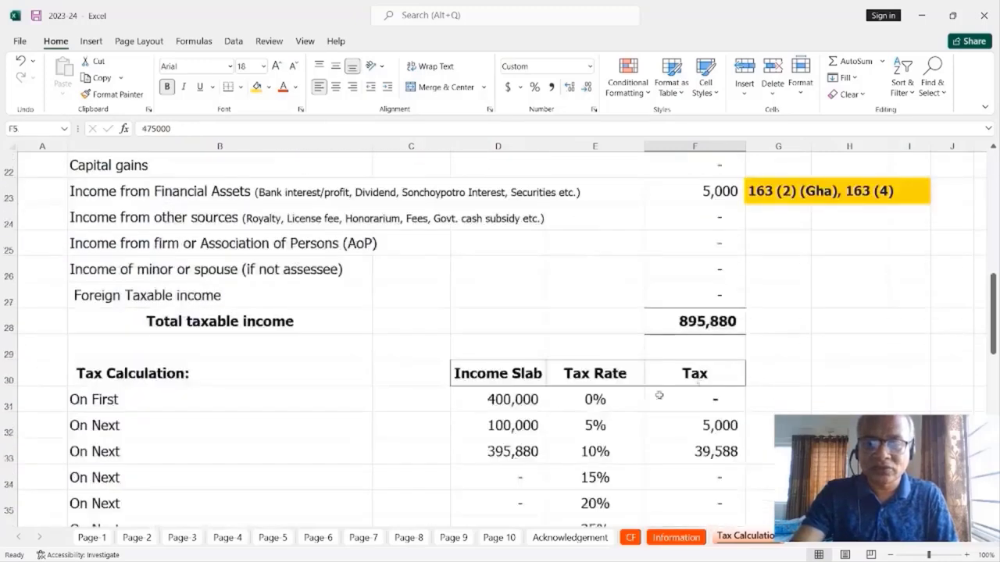
left_click(515, 400)
type("475,000")
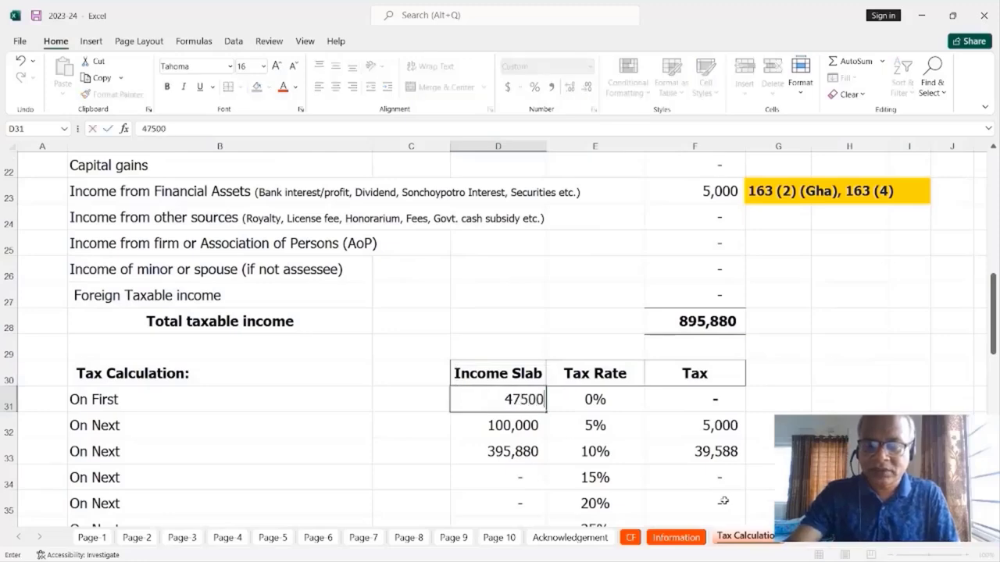
key("Return")
scroll(723, 500, "down", 2)
scroll(664, 238, "down", 2)
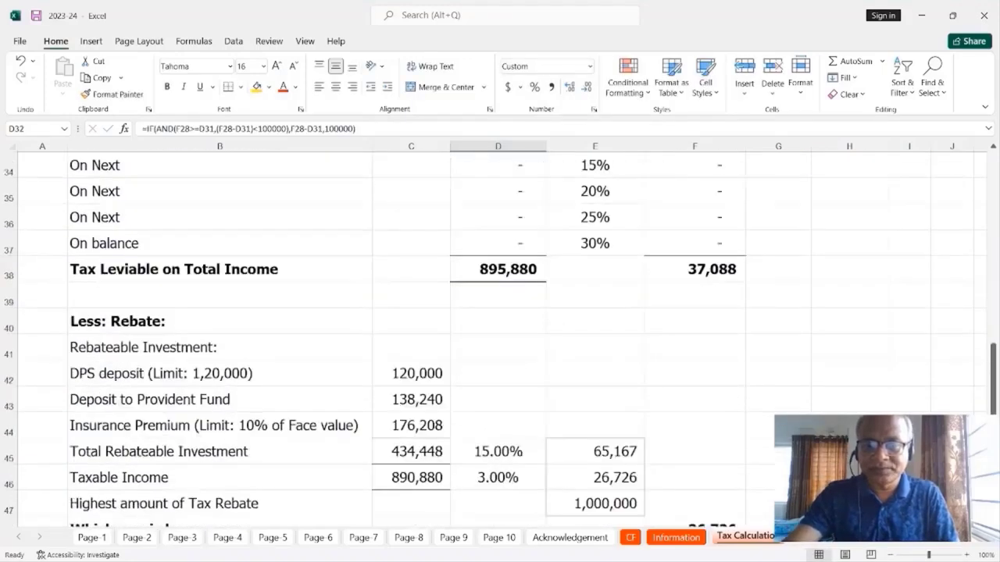
Set the first income slab (D31) to 500,000, the threshold for war-wounded gazette freedom fighters.
scroll(664, 238, "up", 2)
scroll(669, 241, "up", 9)
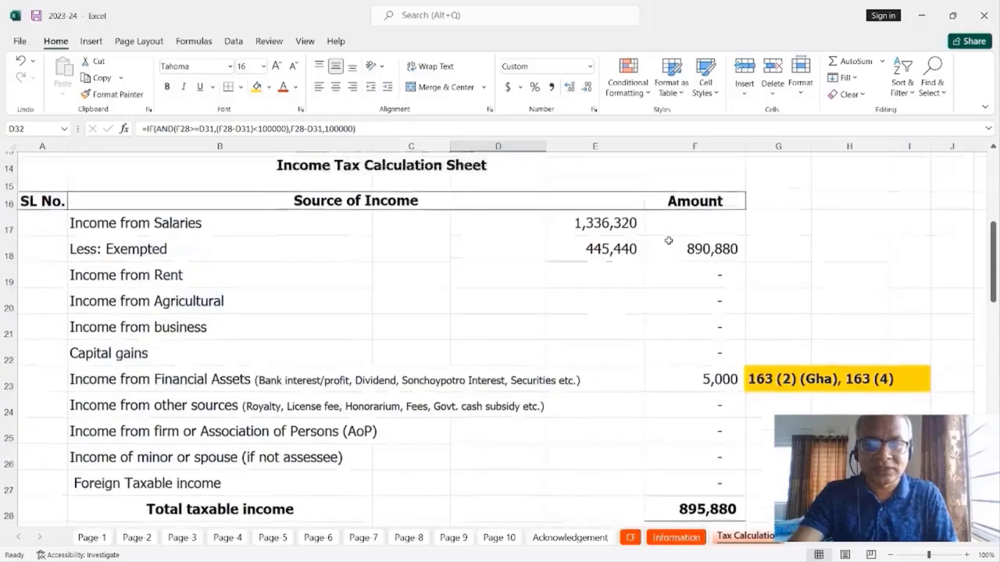
left_click(676, 260)
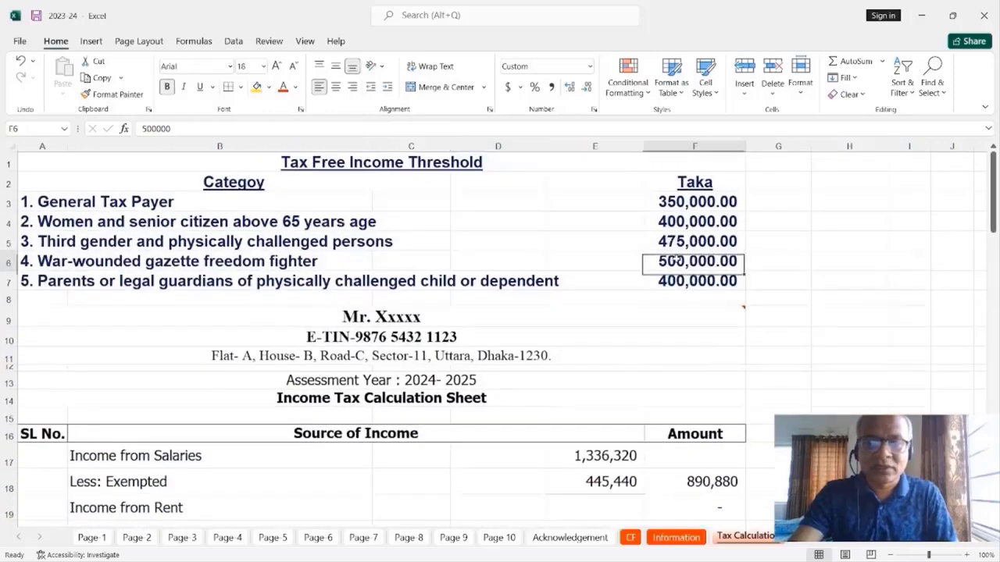
scroll(760, 288, "down", 8)
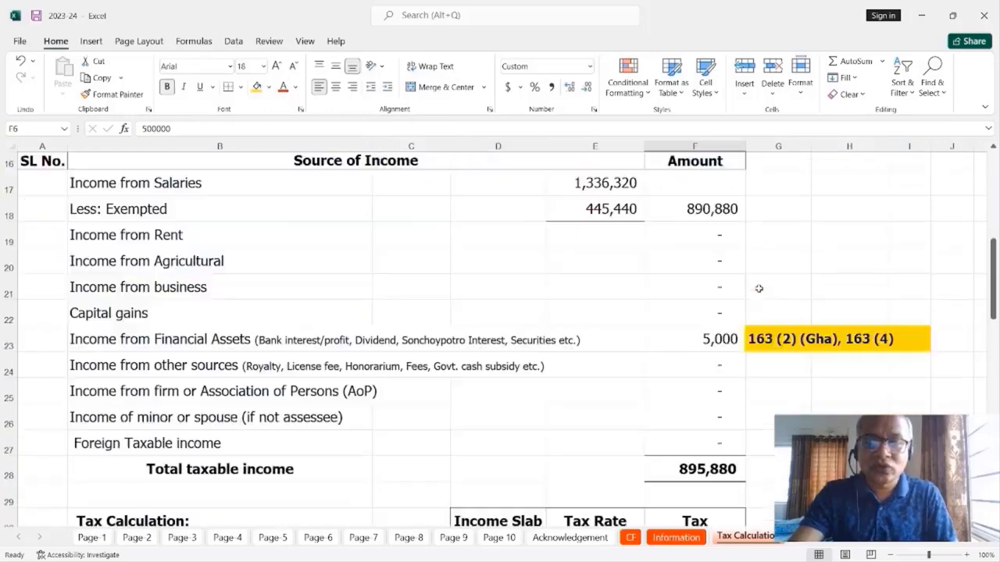
left_click(509, 316)
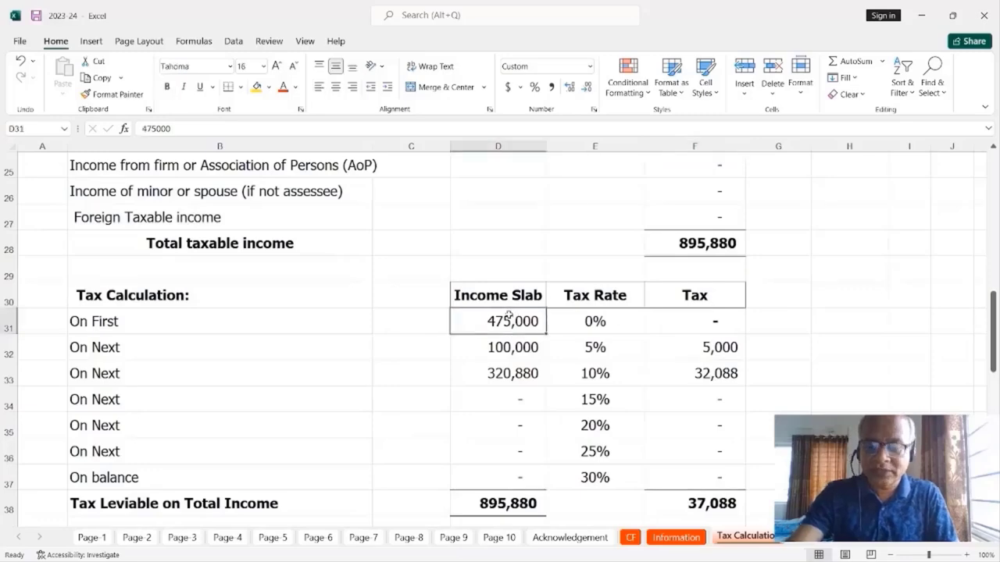
type("500000")
key("Return")
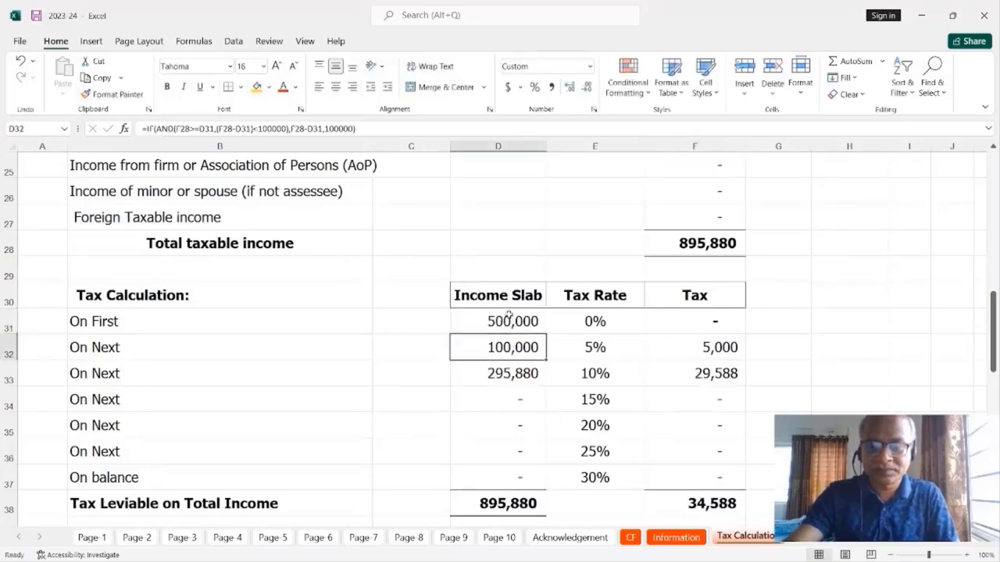
Set the first income slab (D31) to 400,000, the threshold for parents or legal guardians of a physically challenged child or dependent.
scroll(617, 323, "up", 8)
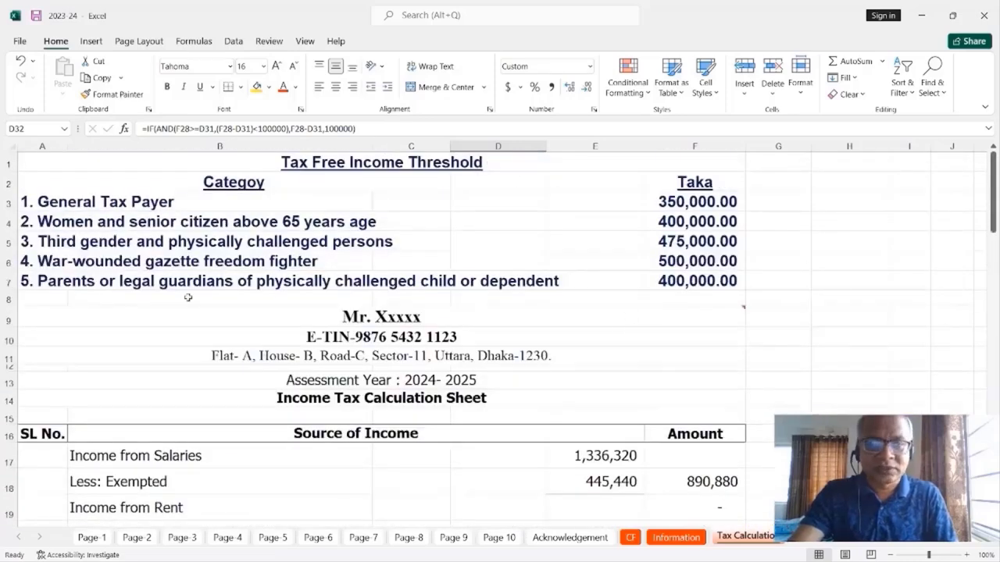
left_click(69, 280)
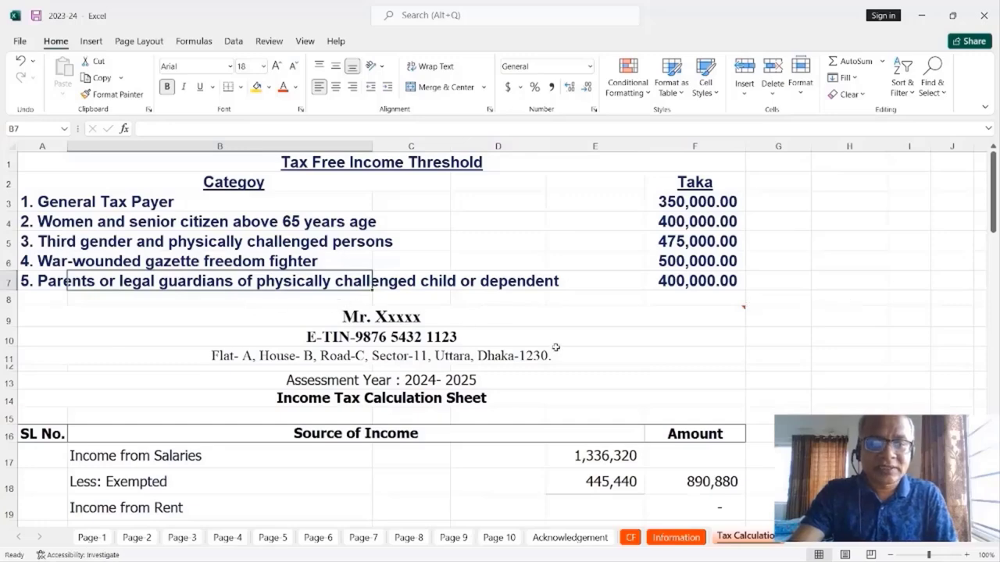
left_click(691, 286)
scroll(742, 328, "down", 2)
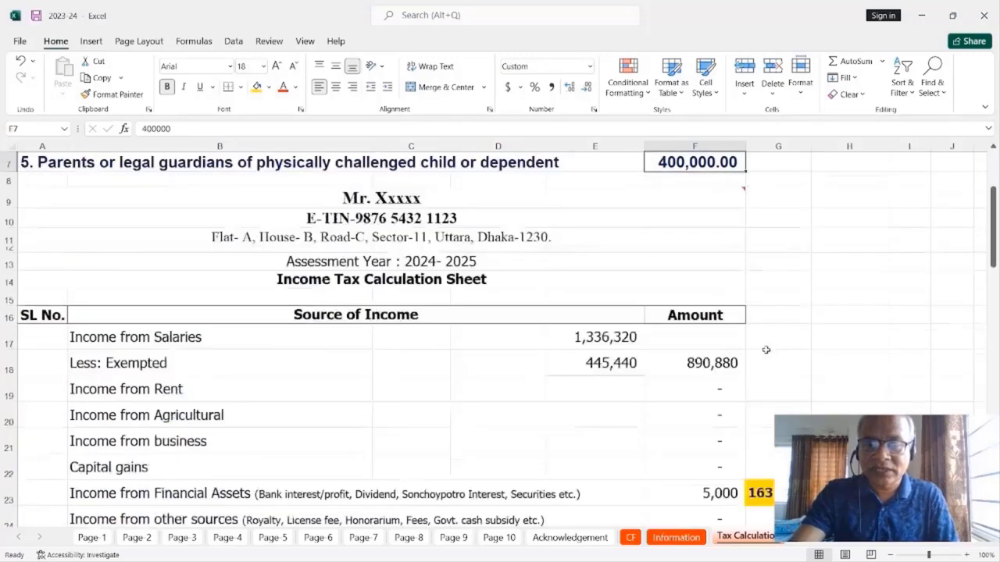
scroll(761, 352, "down", 7)
left_click(528, 243)
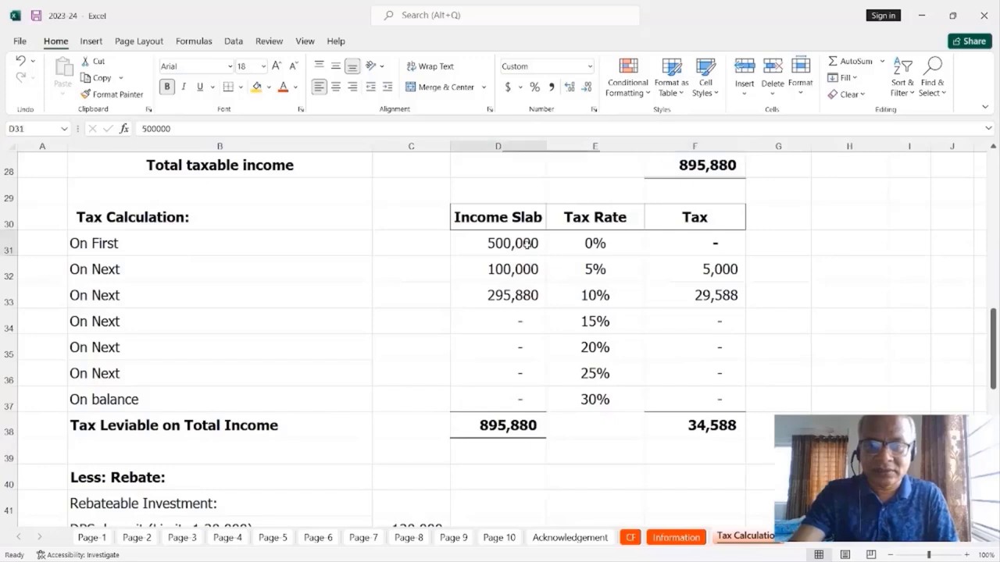
type("400000")
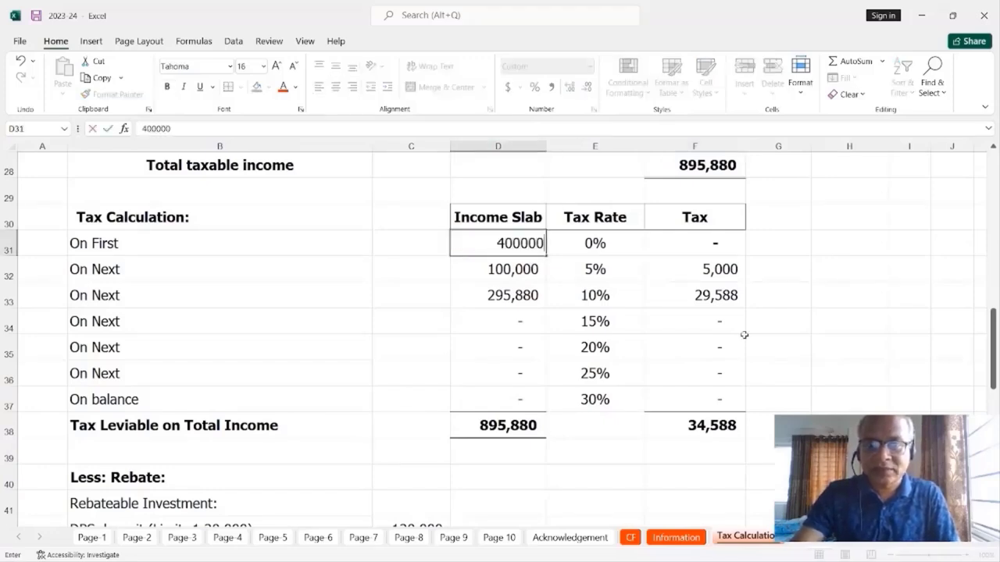
key("Return")
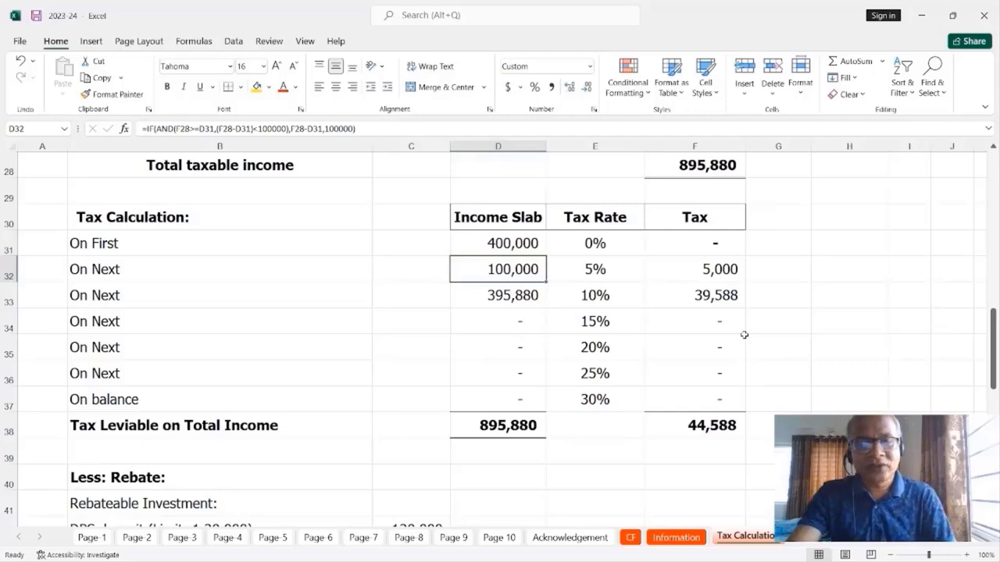
Review the Tax Calculation sheet, highlighting the income tax calculation (A9:F52) and the tax-free income threshold table (A1:F8).
scroll(744, 334, "up", 9)
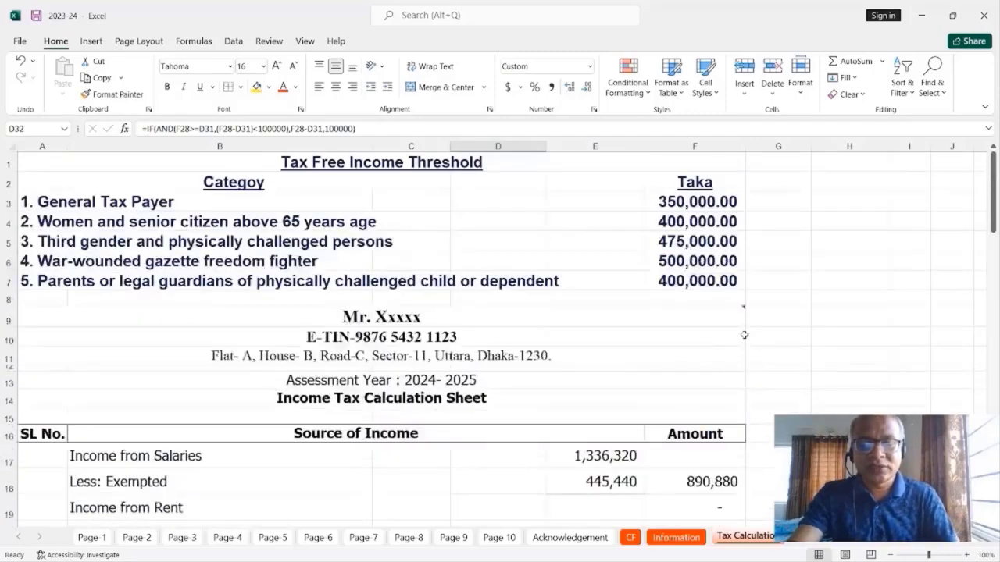
scroll(745, 334, "down", 3)
scroll(744, 334, "down", 3)
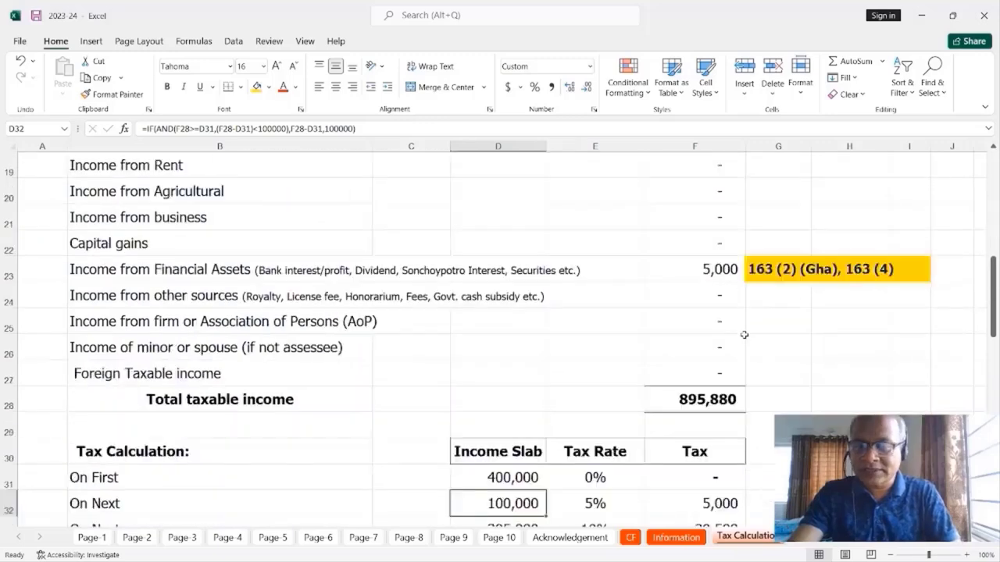
scroll(745, 334, "up", 6)
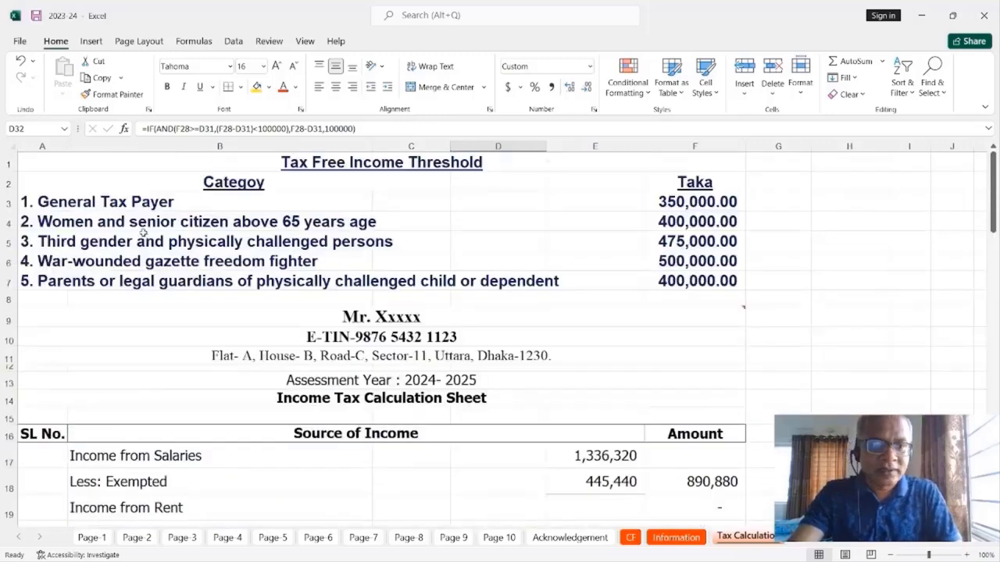
scroll(394, 368, "down", 2)
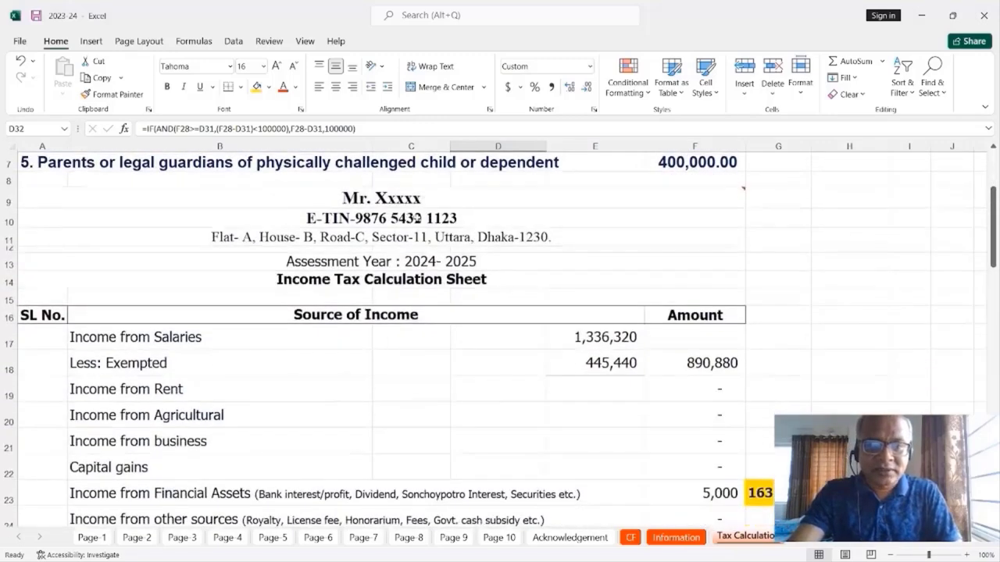
left_click_drag(437, 192, 460, 286)
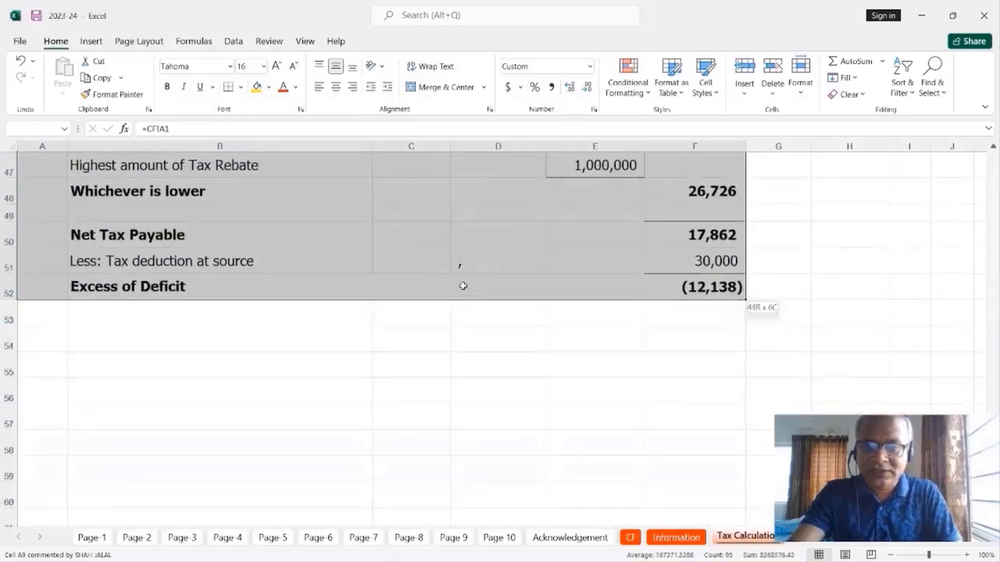
scroll(523, 328, "up", 8)
scroll(522, 327, "up", 7)
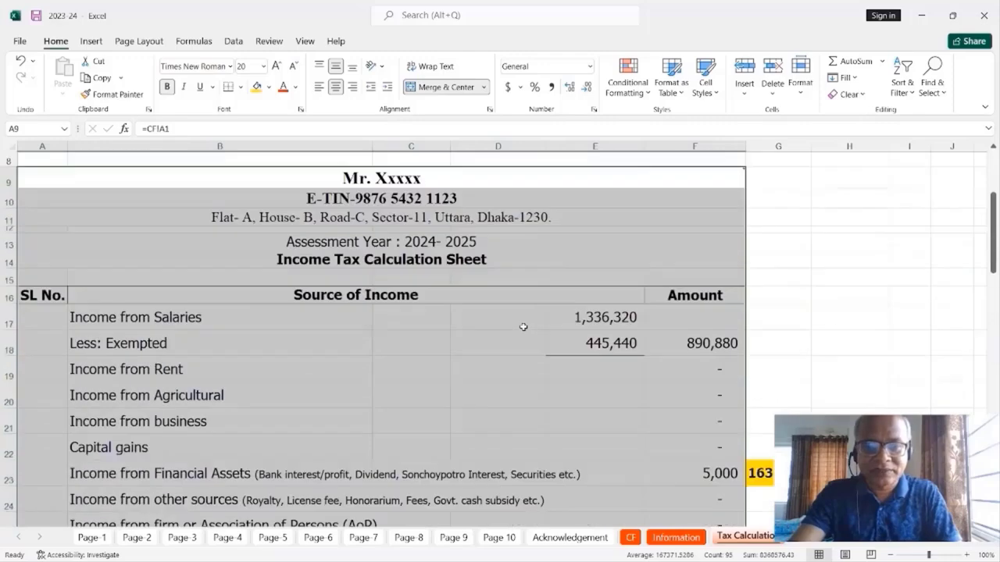
left_click_drag(359, 161, 364, 296)
scroll(541, 316, "down", 6)
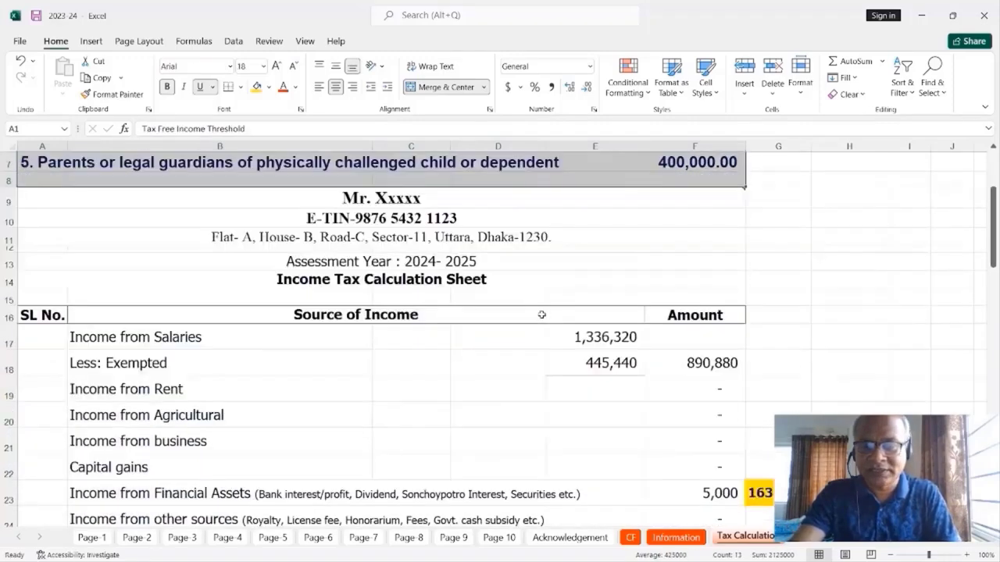
Open the CF sheet and review the cash flow statement from the opening balance to the closing balance.
mouse_move(642, 556)
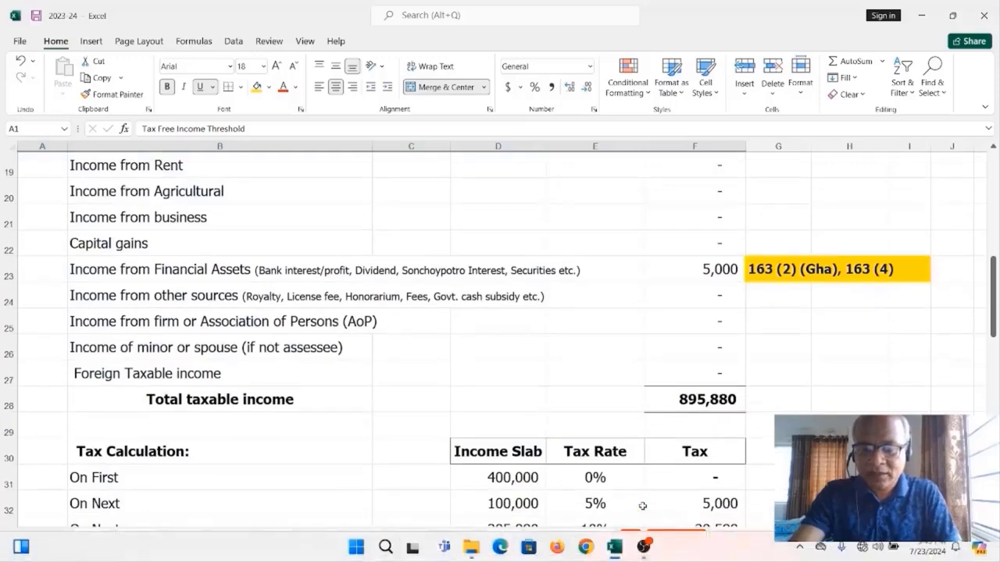
left_click(630, 538)
scroll(622, 426, "up", 8)
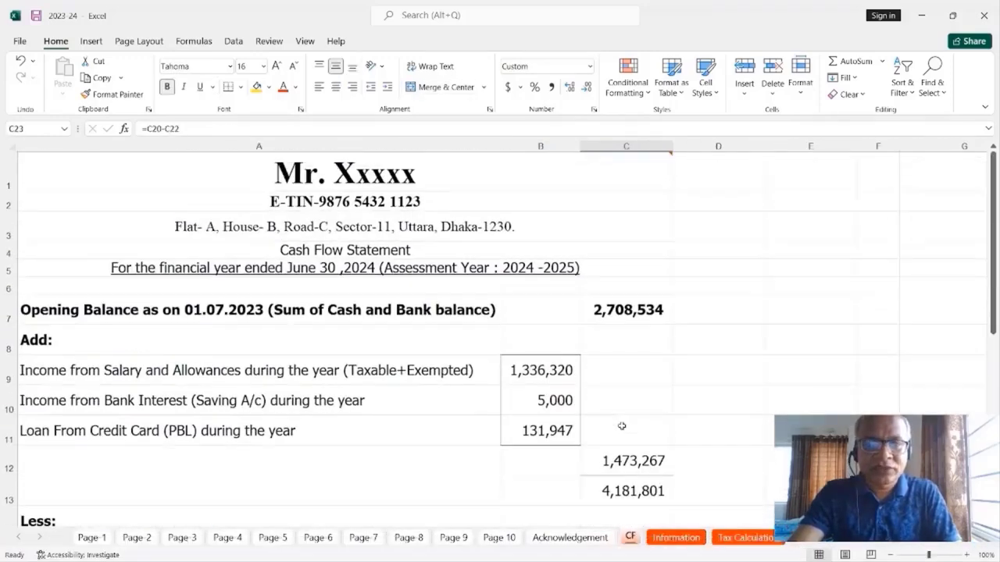
mouse_move(446, 170)
left_mouse_down()
mouse_move(443, 532)
mouse_move(464, 435)
mouse_move(556, 386)
left_mouse_up()
scroll(659, 339, "up", 5)
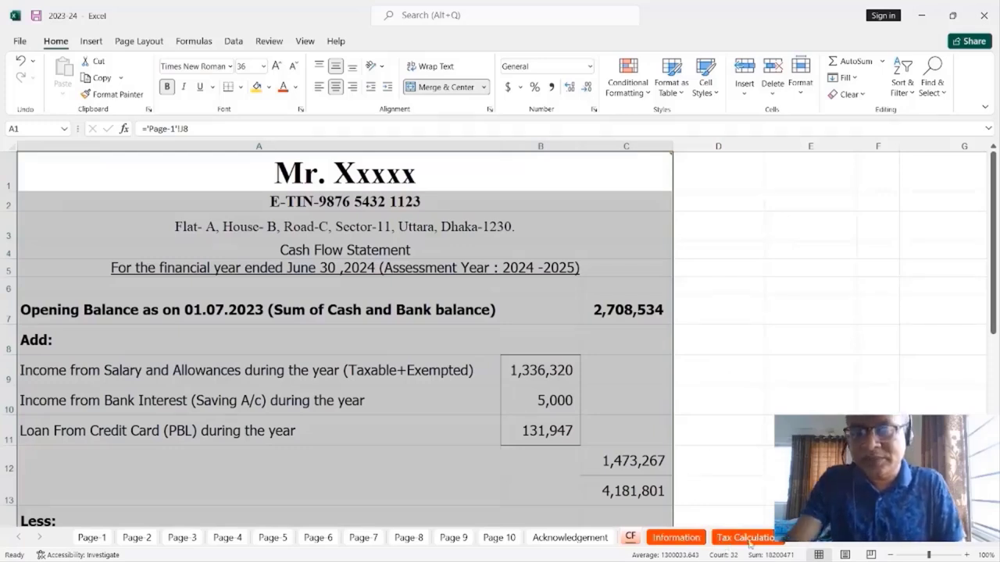
left_click(762, 413)
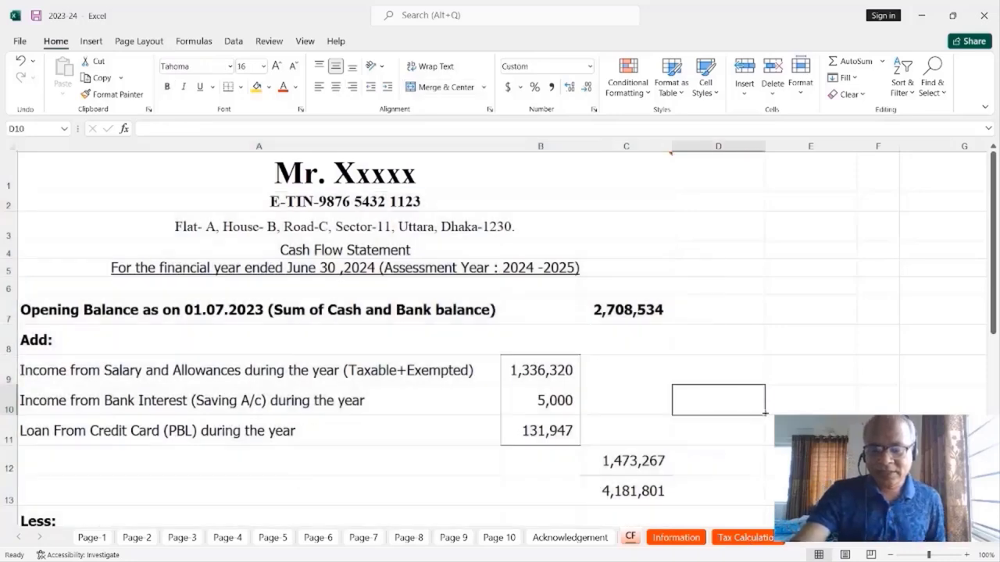
scroll(761, 414, "down", 3)
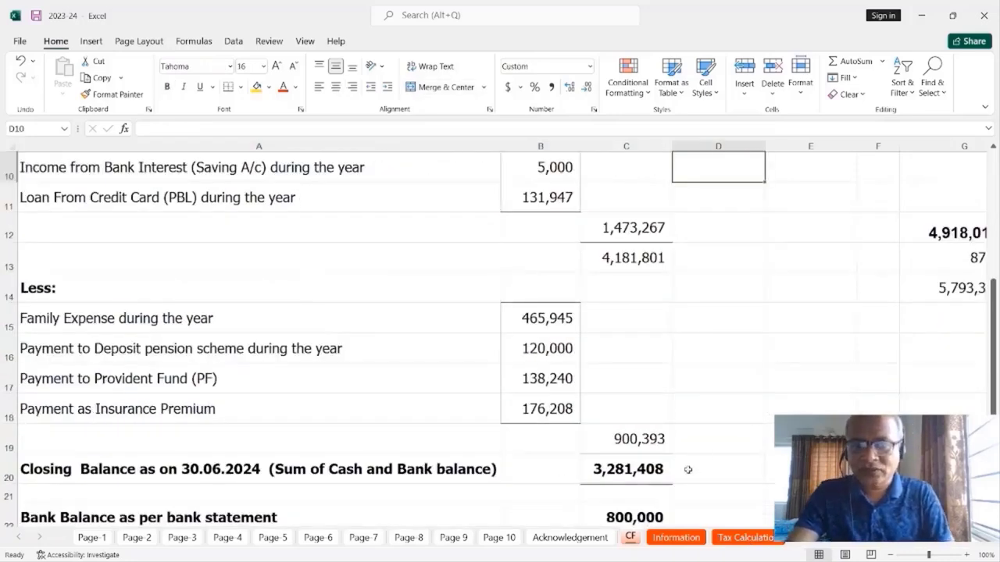
Return to the Tax Calculation sheet and examine the income from financial assets (F23) and the section 163 note beside it.
left_click(742, 538)
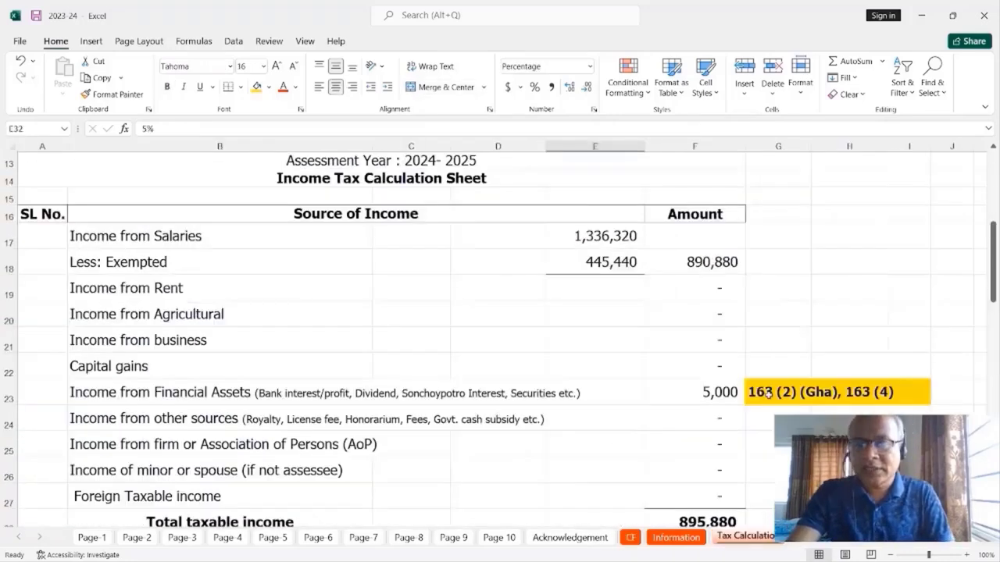
left_click(814, 394)
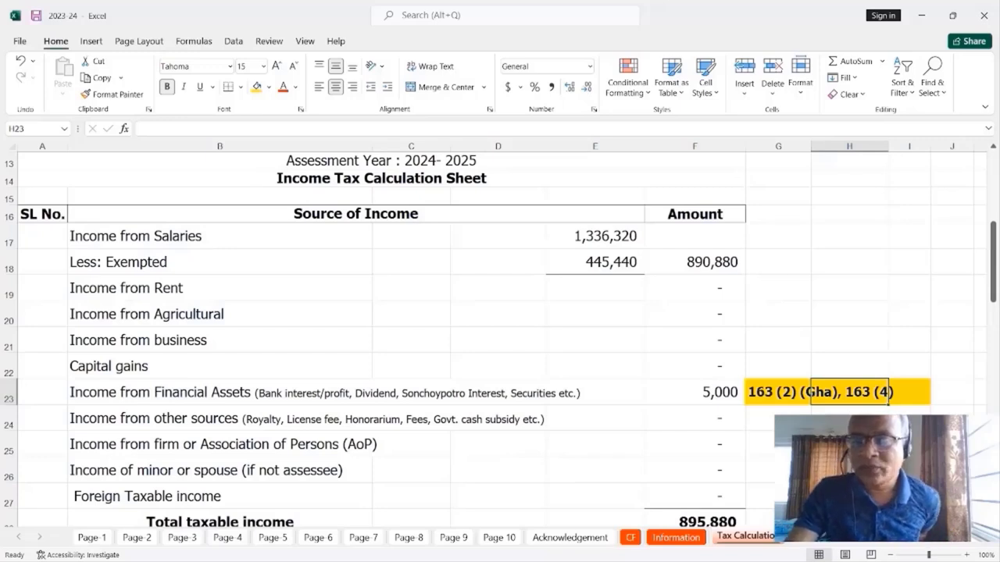
left_click(849, 410)
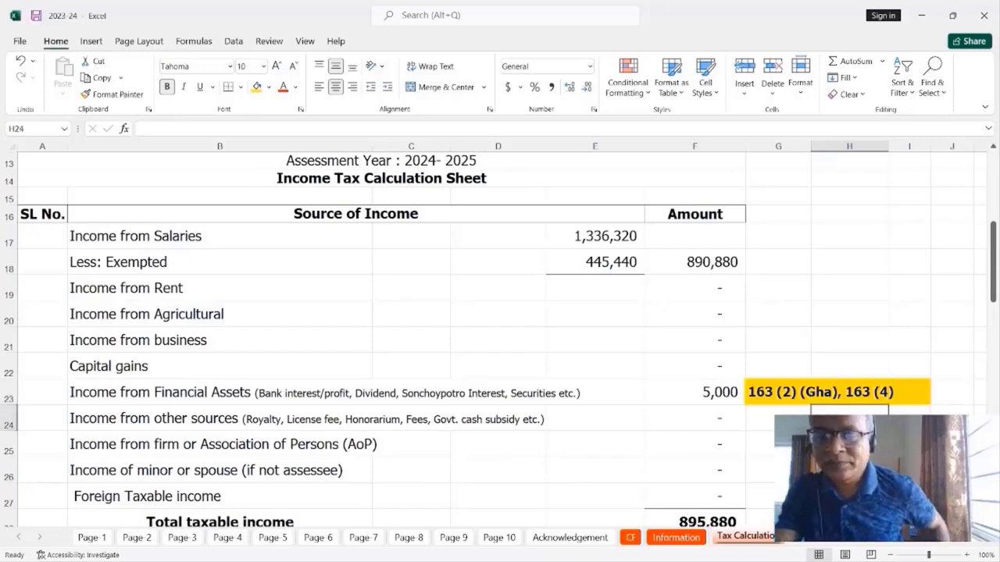
scroll(731, 320, "down", 2)
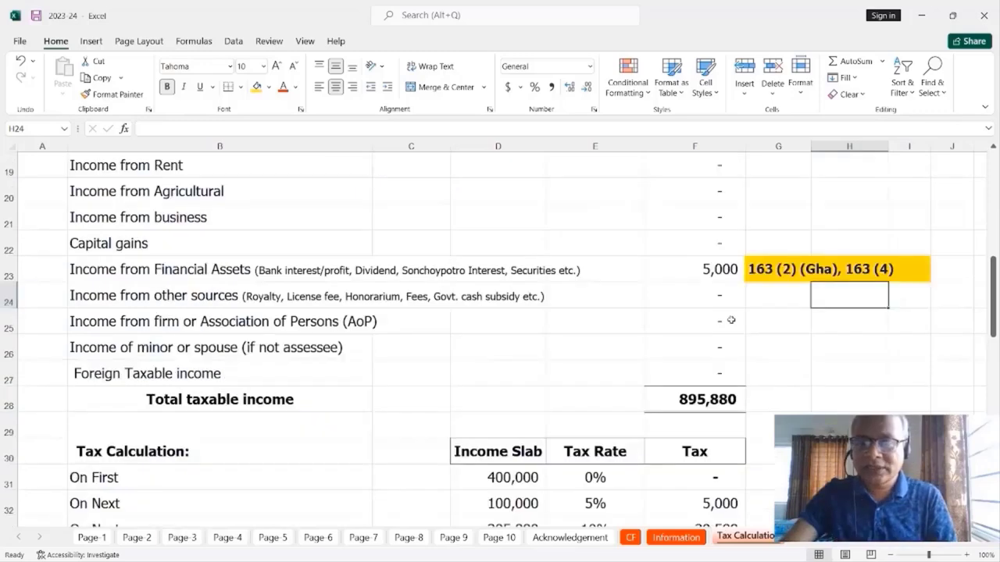
left_click(722, 273)
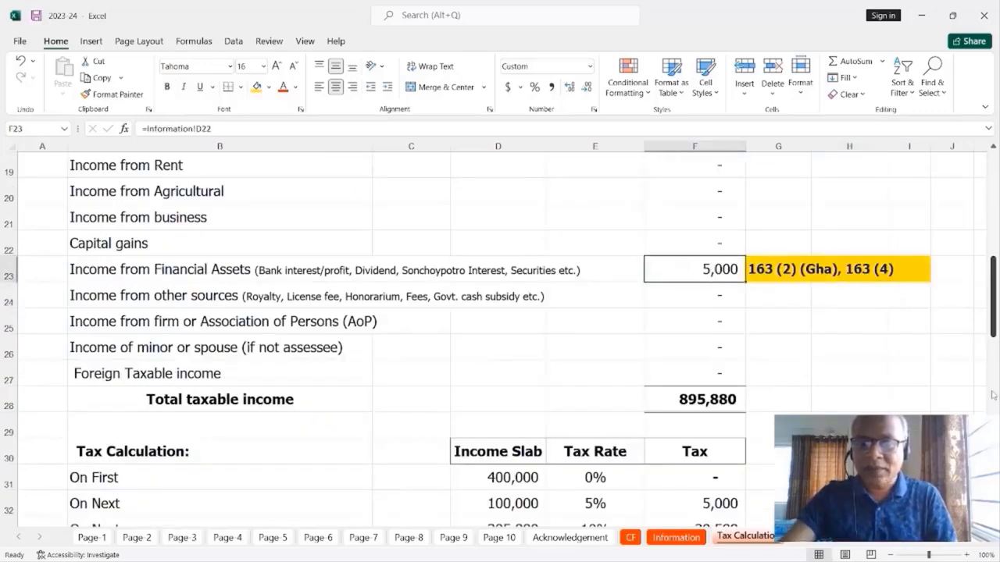
Set the first income slab (D31) to 350,000, the threshold for general taxpayers, and check the tax leviable on total income.
scroll(770, 438, "down", 3)
scroll(770, 437, "up", 4)
scroll(770, 438, "down", 2)
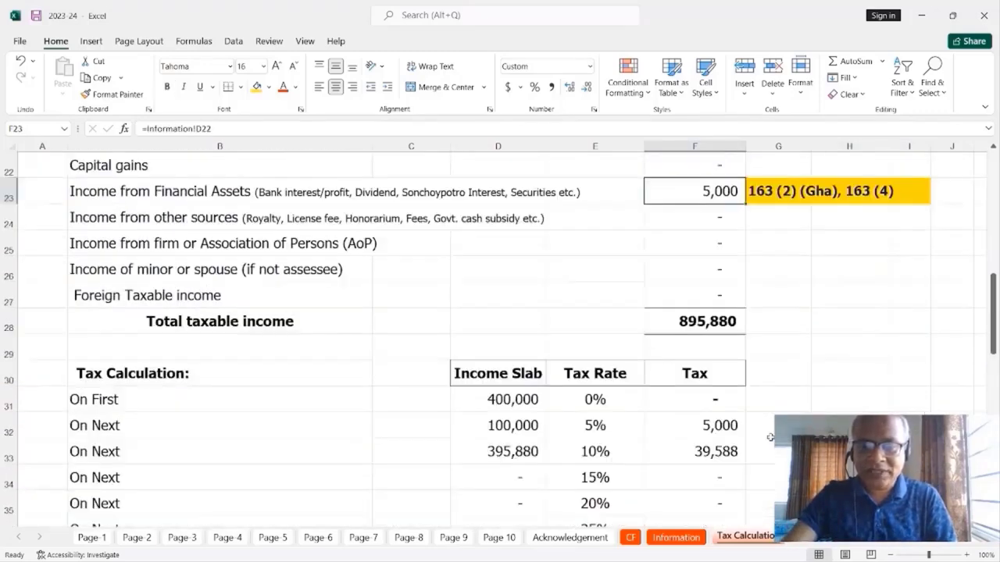
left_click(517, 402)
type("350000")
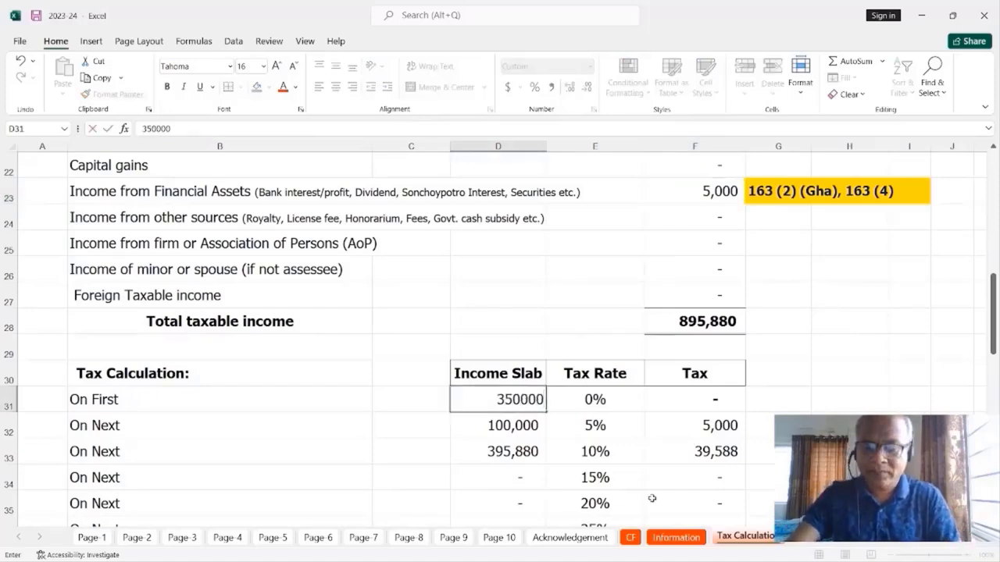
key("Return")
scroll(730, 467, "down", 3)
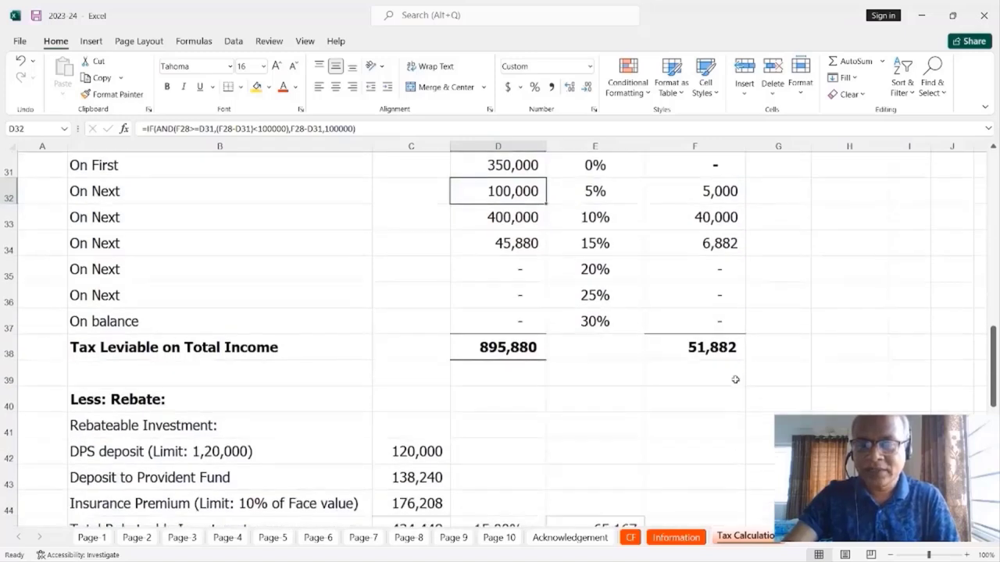
Enter 51882 in H38, beside the tax leviable on total income, as a reference for comparison.
left_click(813, 349)
type("51882")
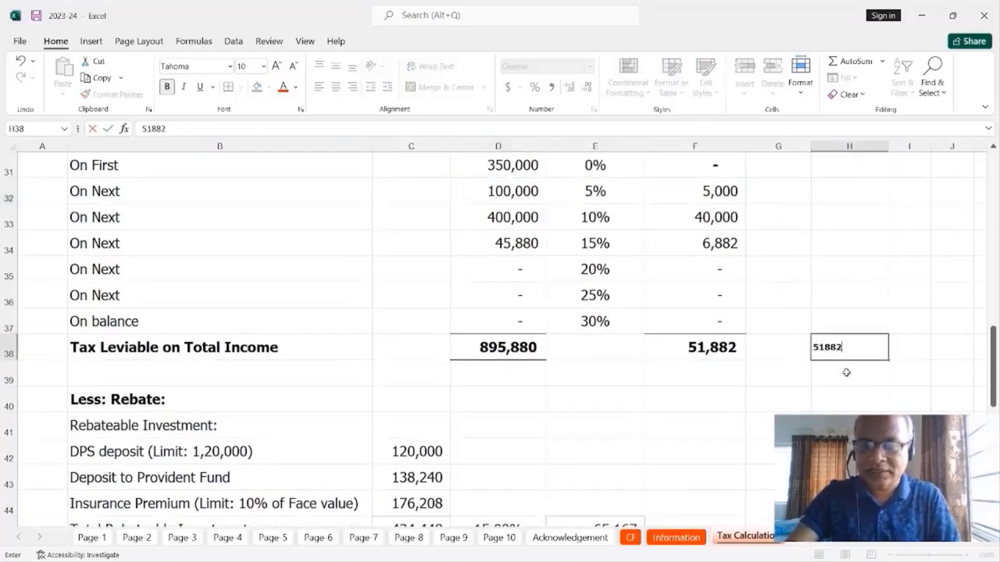
key("Return")
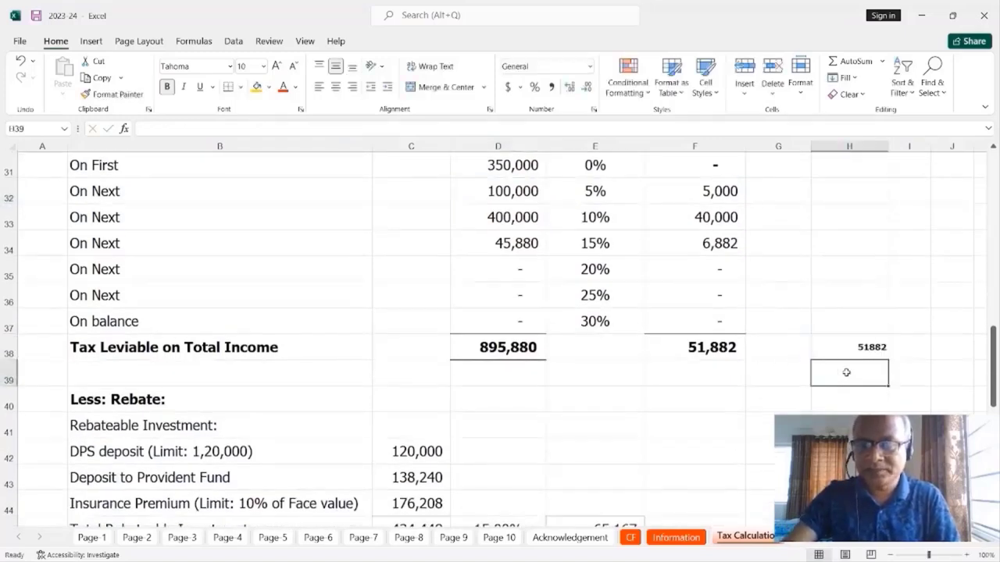
Set the income from financial assets (F23) to 0 and check the tax leviable against the noted amount.
scroll(850, 345, "up", 6)
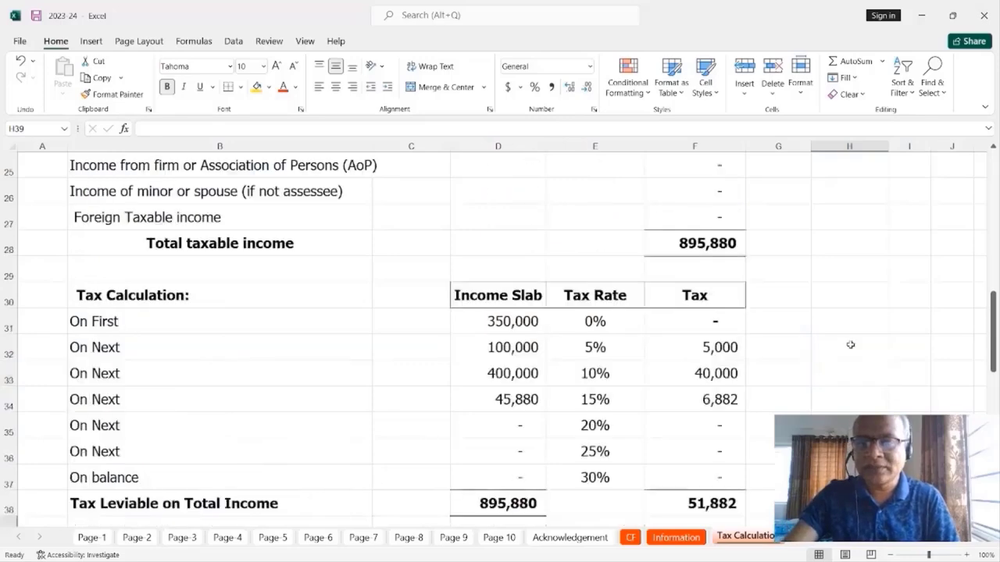
left_click(709, 393)
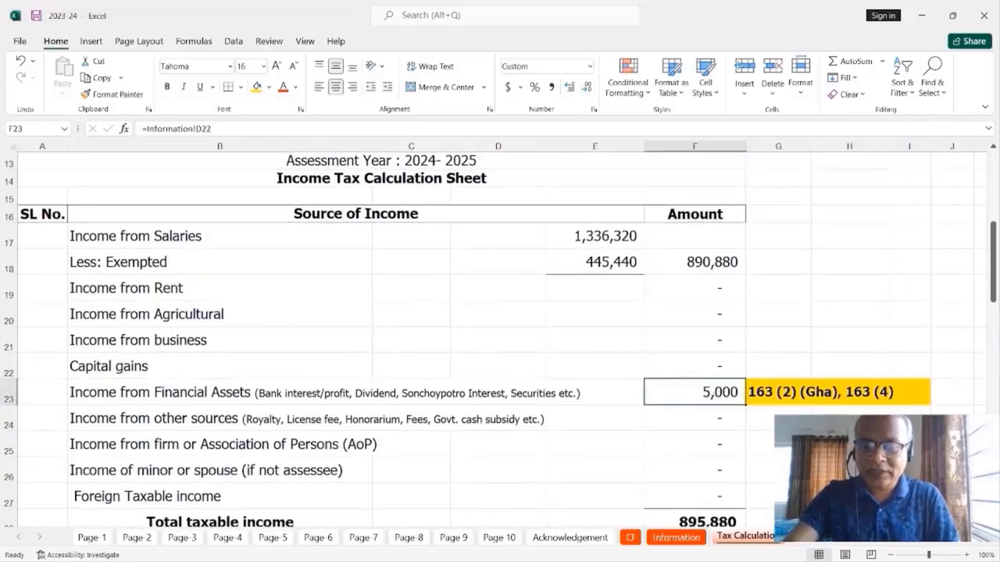
type("0")
key("Return")
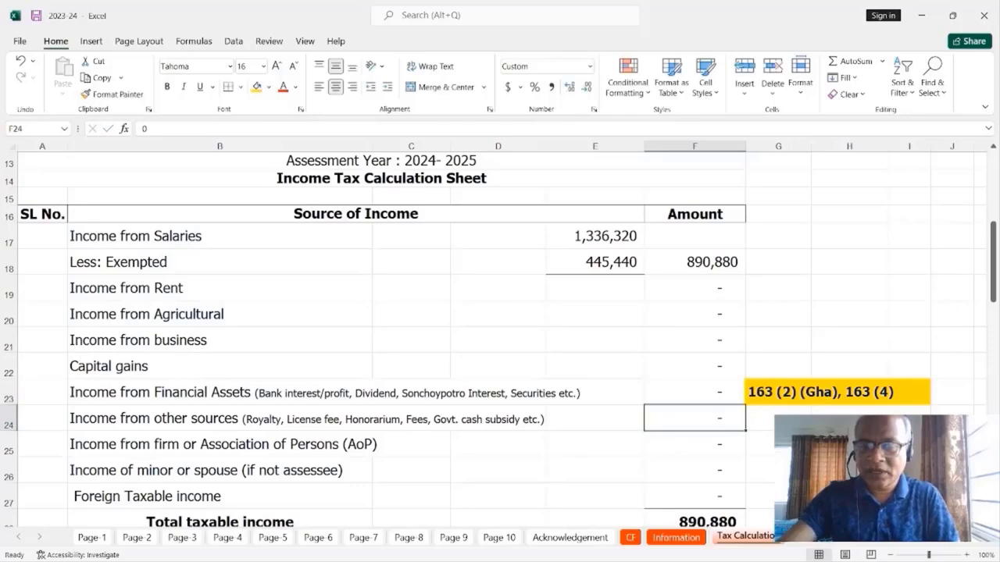
scroll(500, 336, "down", 5)
scroll(844, 411, "down", 1)
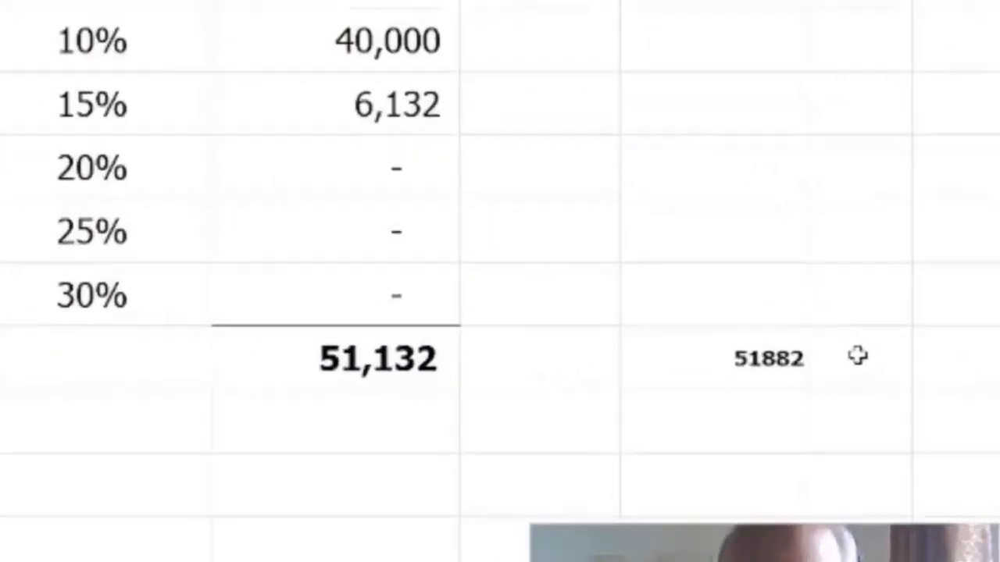
Calculate the difference between the noted amount and the tax leviable on total income in I38 with =H38-F38.
left_click(913, 351)
type("=")
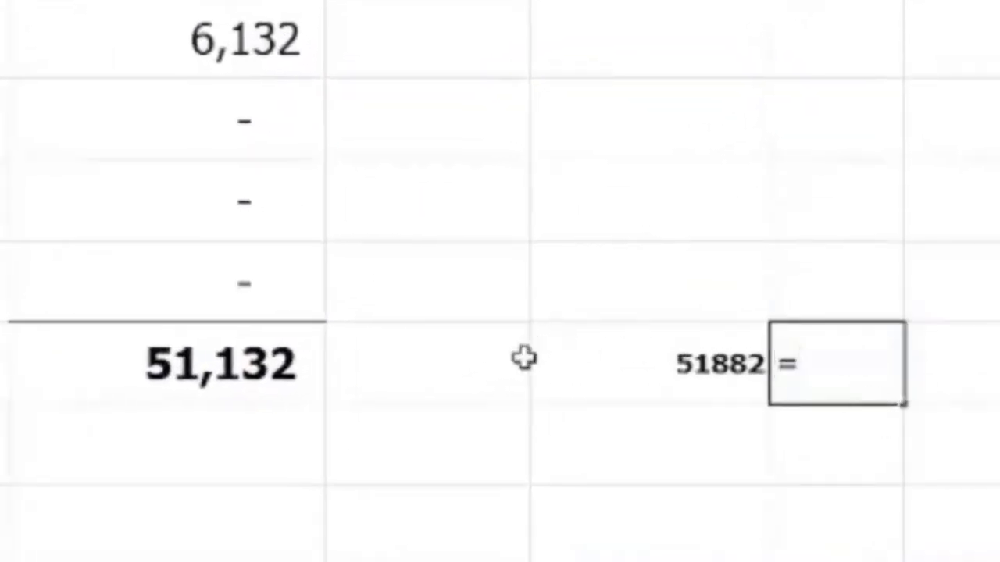
left_click(703, 373)
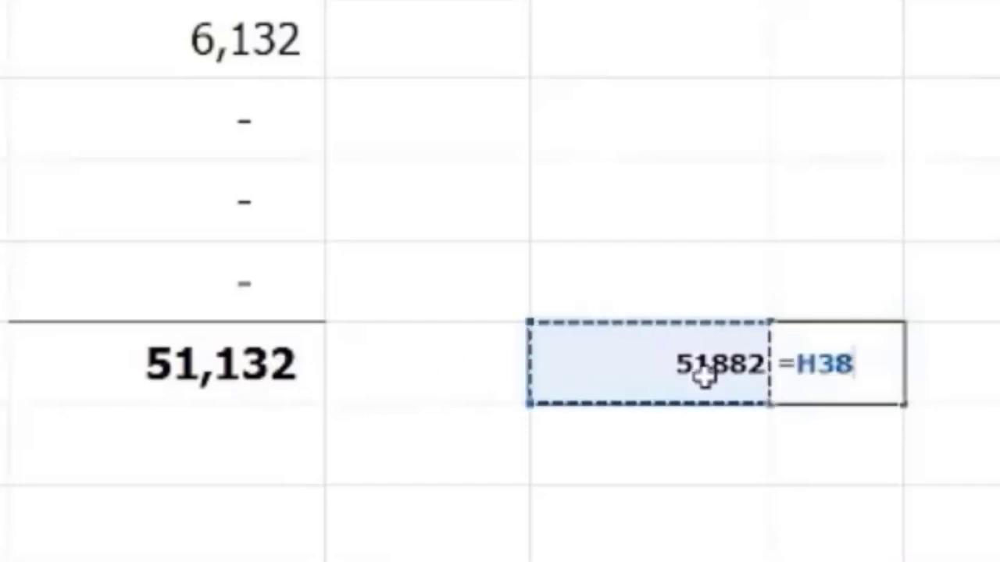
type("-")
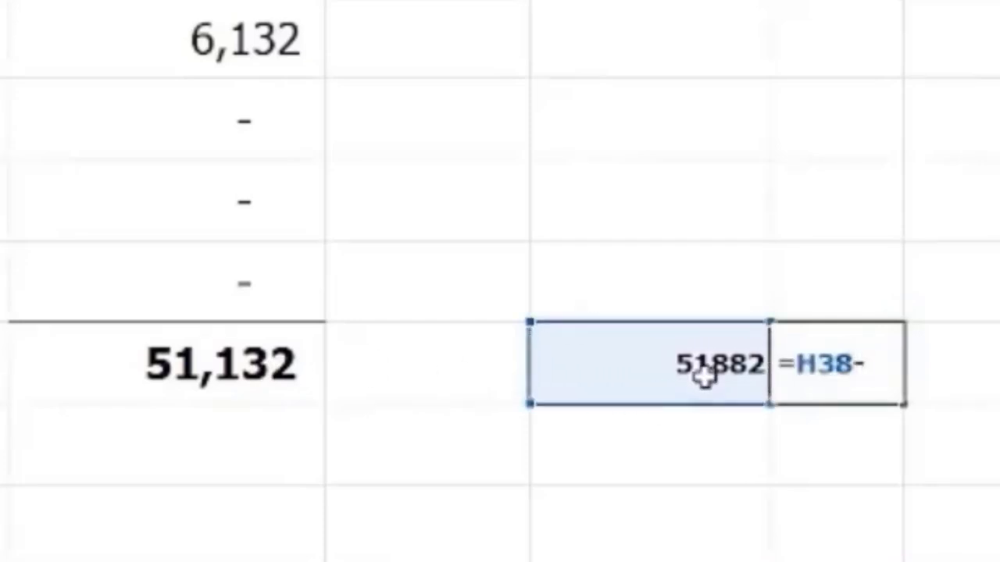
left_click(258, 364)
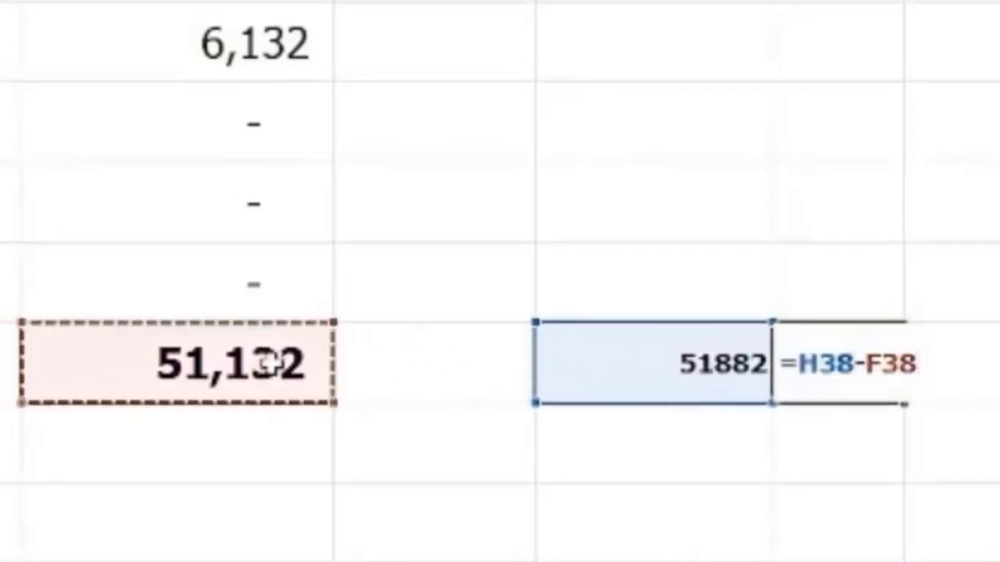
key("Return")
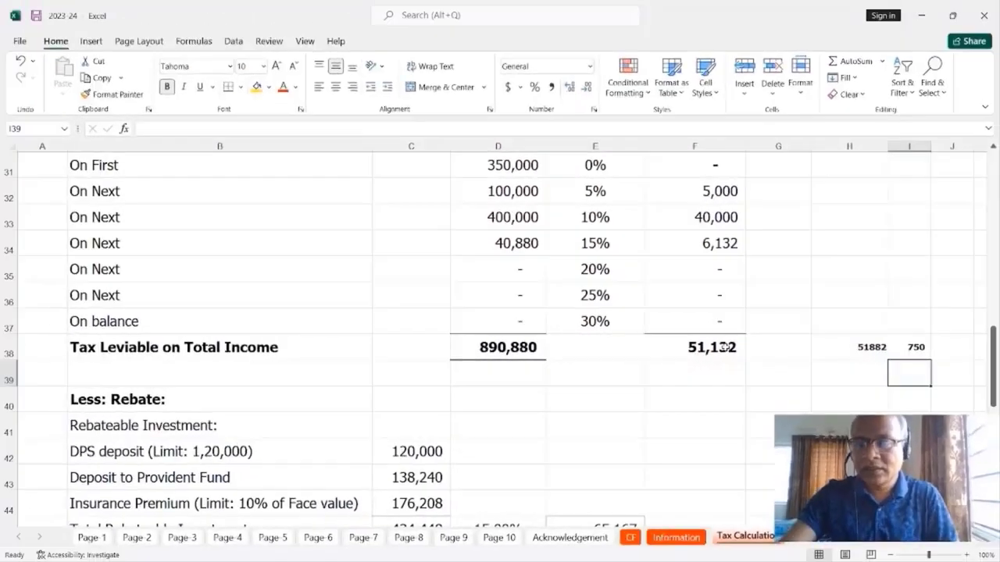
Review the taxable income, the difference in I38, and the rebate and net tax payable figures below it.
scroll(897, 359, "up", 2)
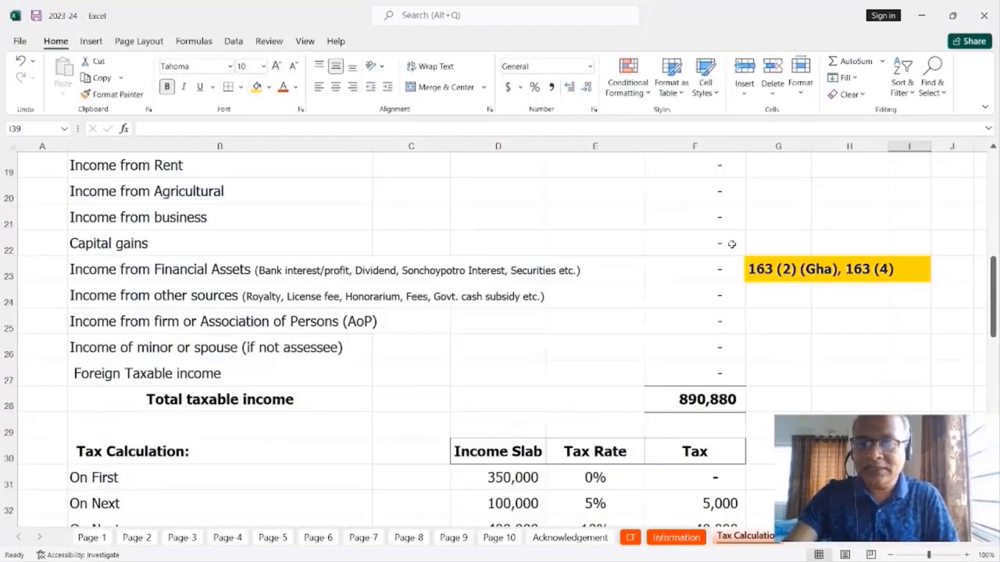
scroll(732, 245, "down", 3)
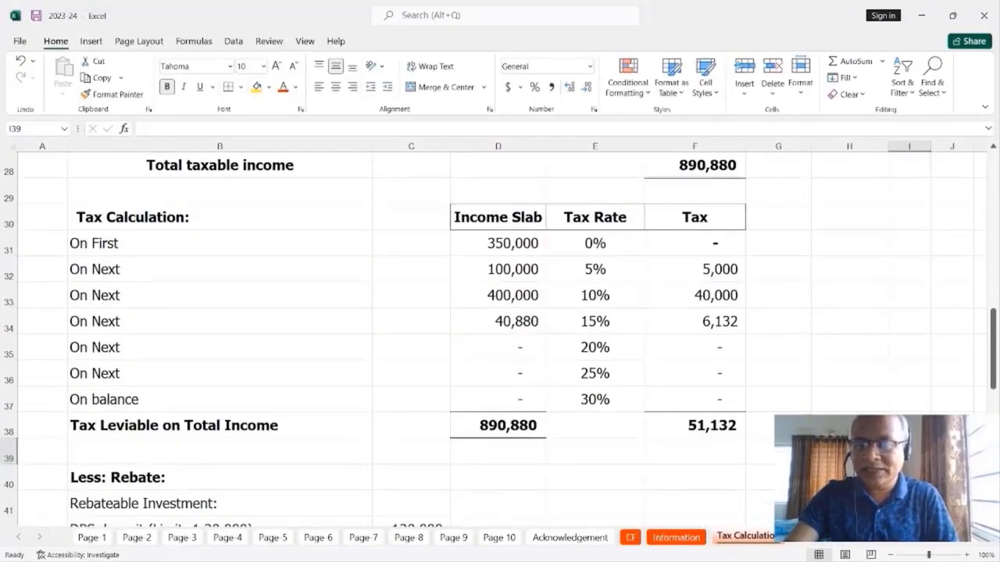
left_click(910, 425)
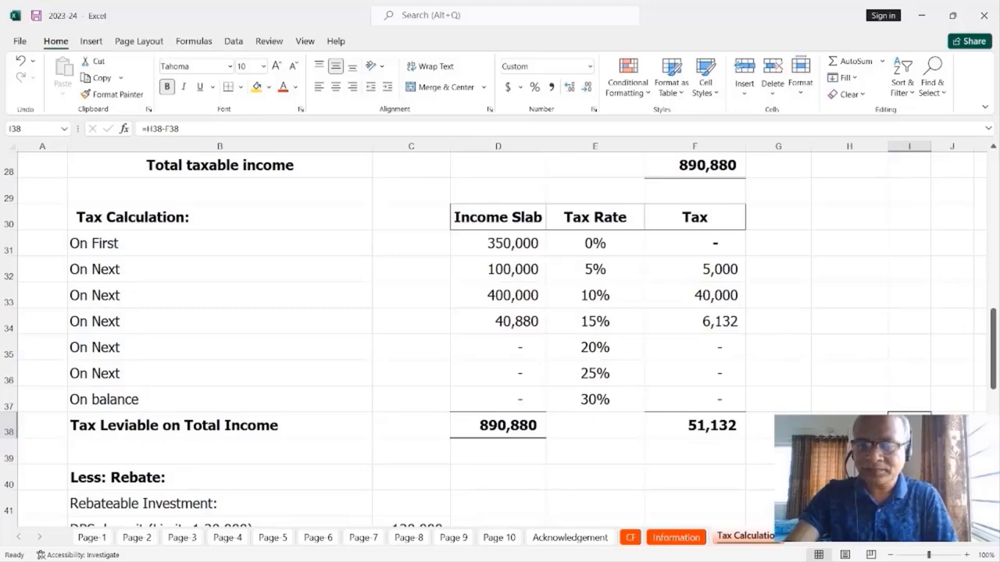
scroll(499, 339, "down", 2)
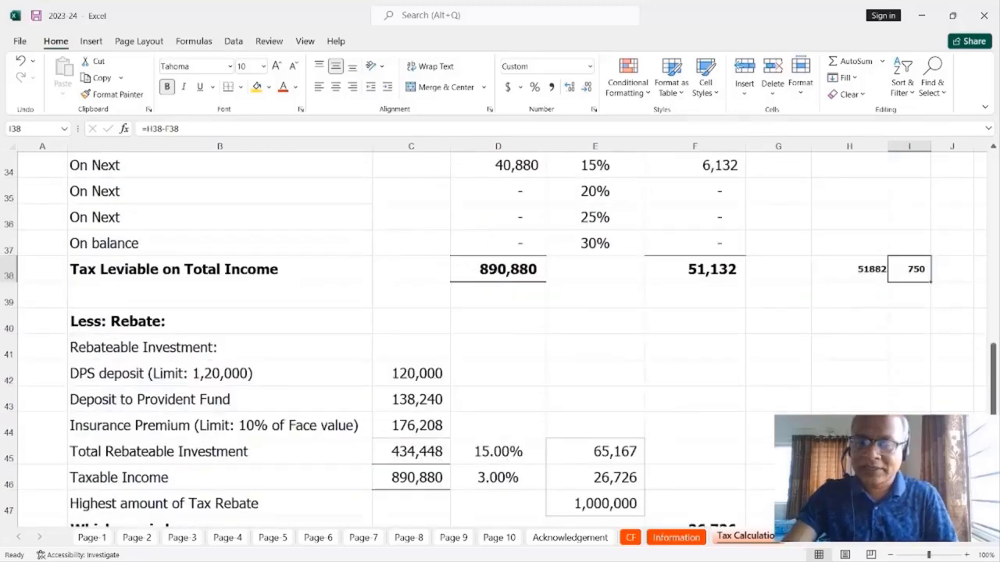
scroll(459, 446, "down", 2)
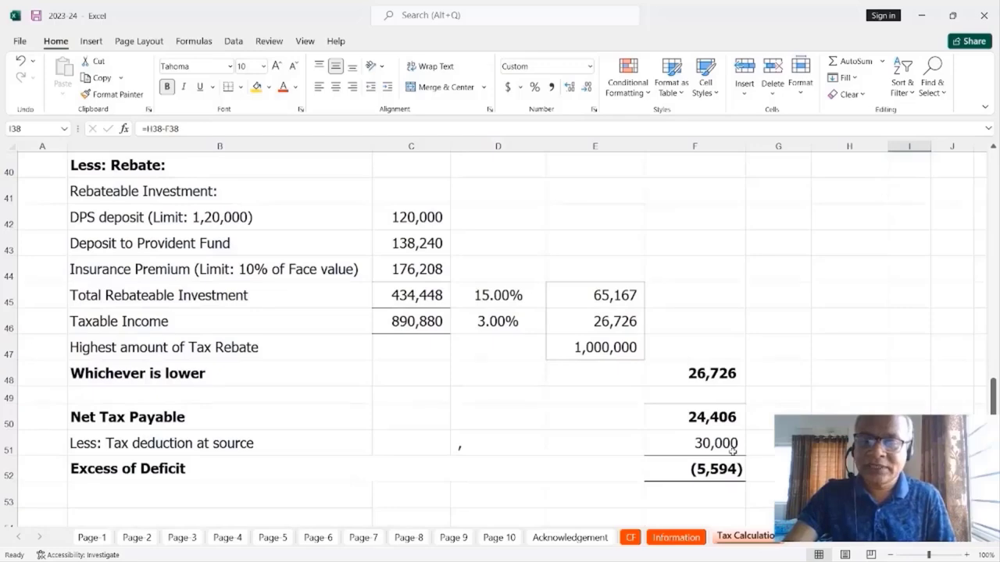
Check the tax deducted at source from interest (D24) on the Information sheet and return to the Tax Calculation sheet's income section.
left_click(675, 537)
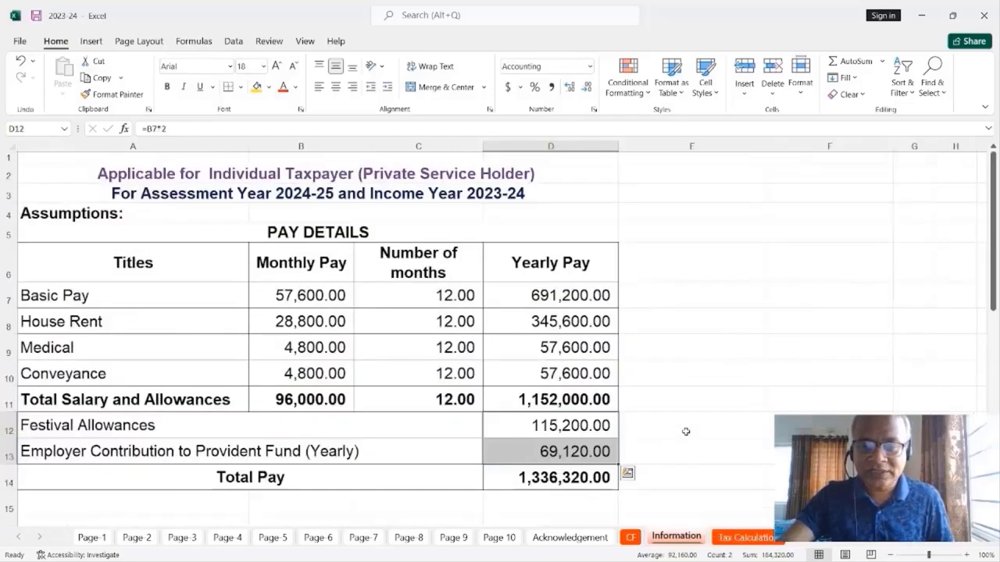
scroll(686, 432, "down", 6)
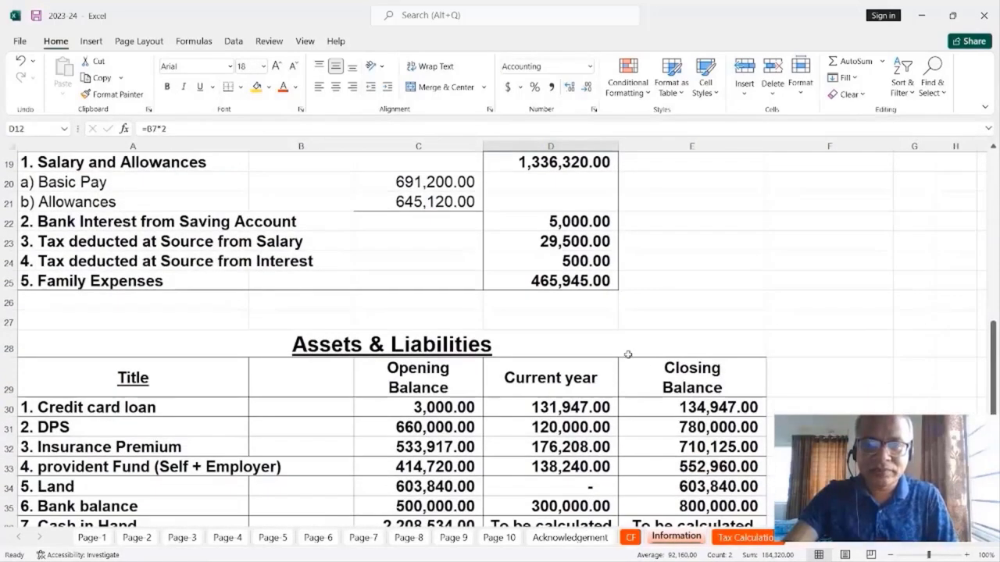
left_click(570, 266)
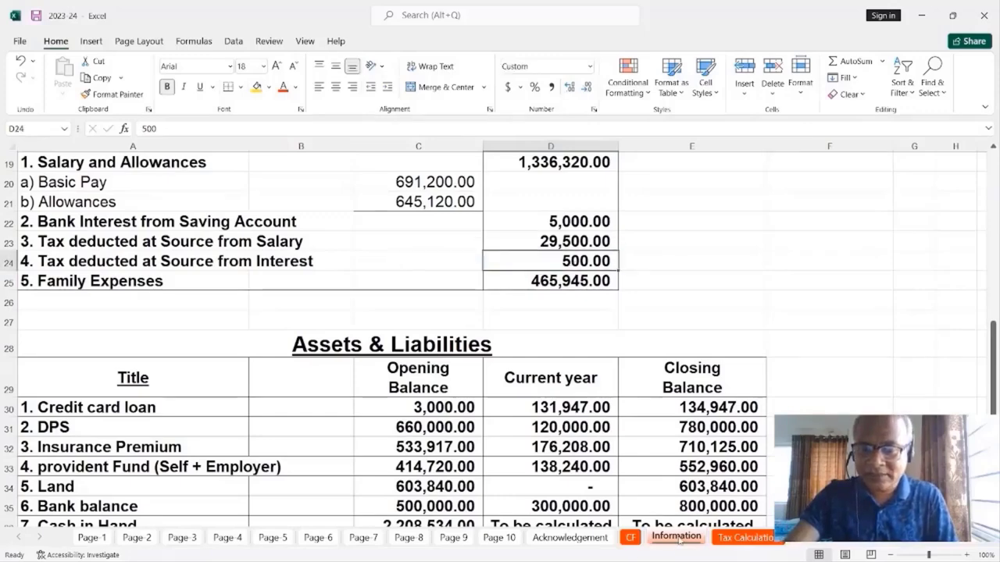
left_click(744, 538)
scroll(744, 525, "up", 4)
scroll(743, 525, "up", 3)
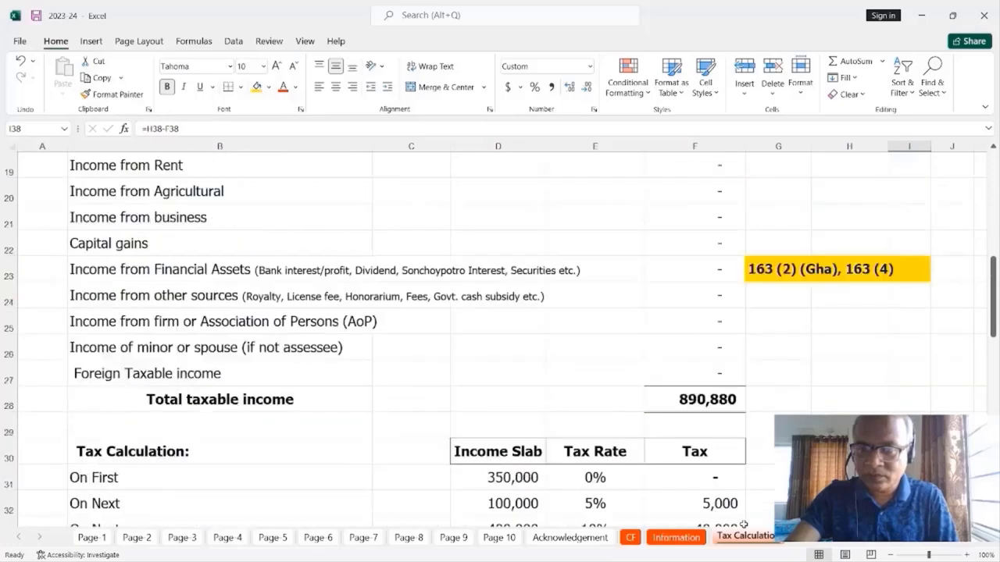
Clear the reference amount from H38 beside the tax leviable on total income.
scroll(744, 525, "down", 3)
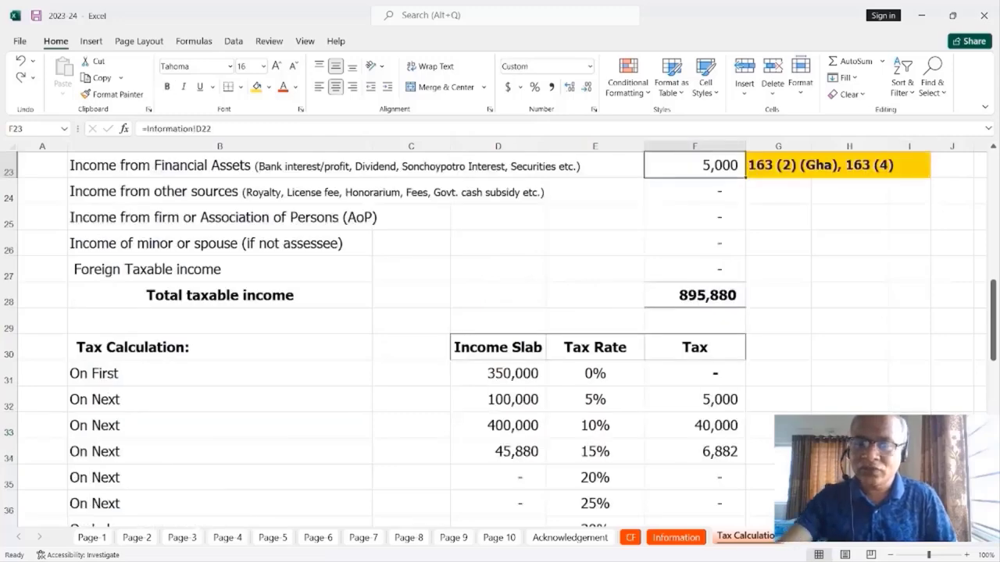
scroll(493, 339, "down", 3)
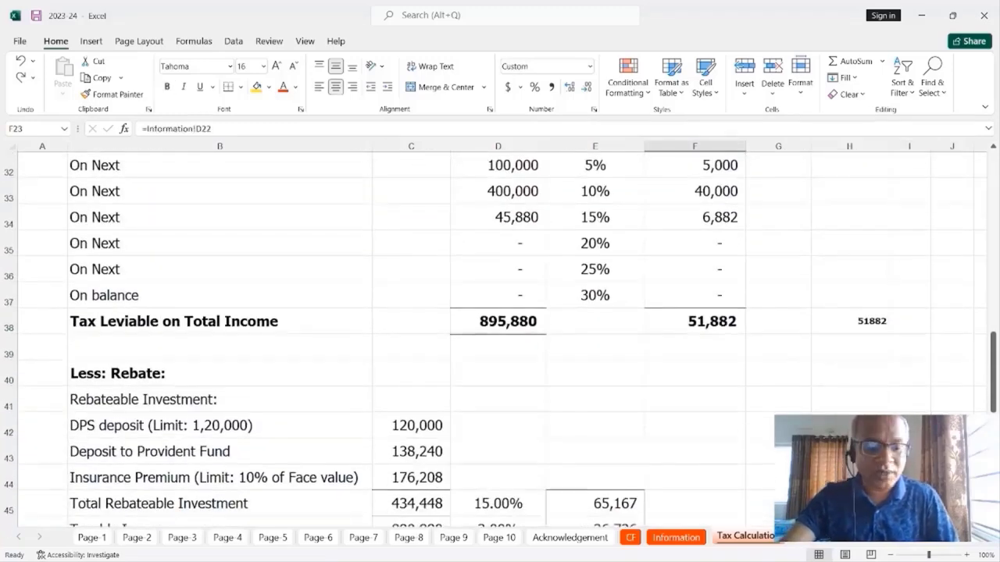
scroll(494, 339, "up", 2)
left_click(849, 342)
key("Delete")
scroll(494, 339, "down", 2)
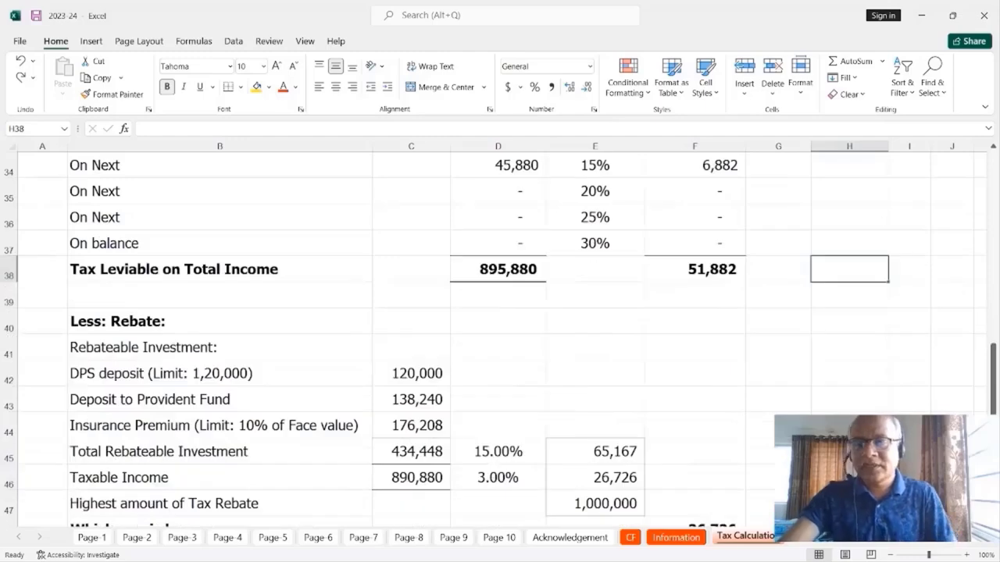
Replace the linked income from financial assets (F23) with 0.
scroll(493, 339, "up", 2)
scroll(873, 401, "up", 4)
scroll(872, 400, "down", 3)
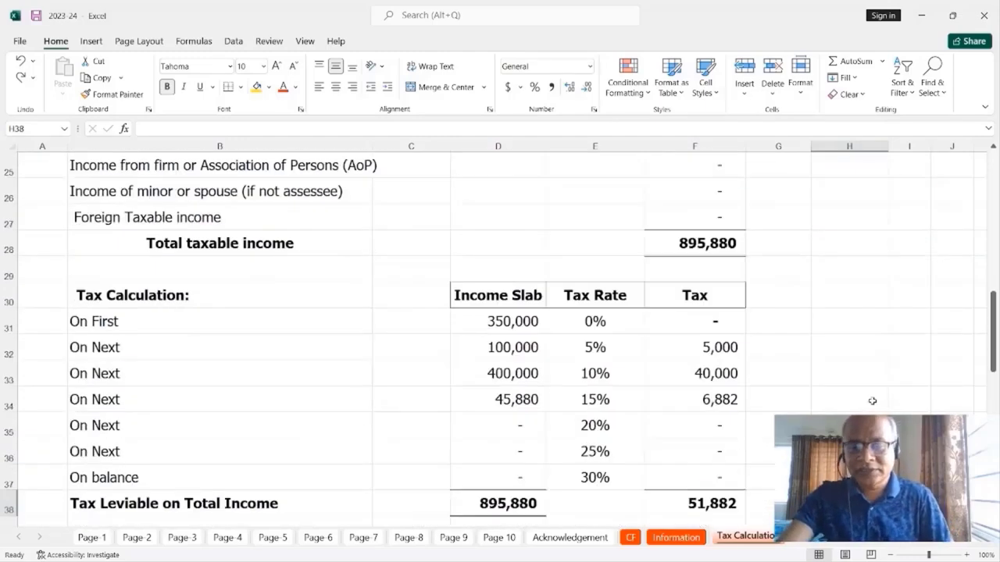
scroll(849, 399, "down", 1)
scroll(815, 295, "up", 3)
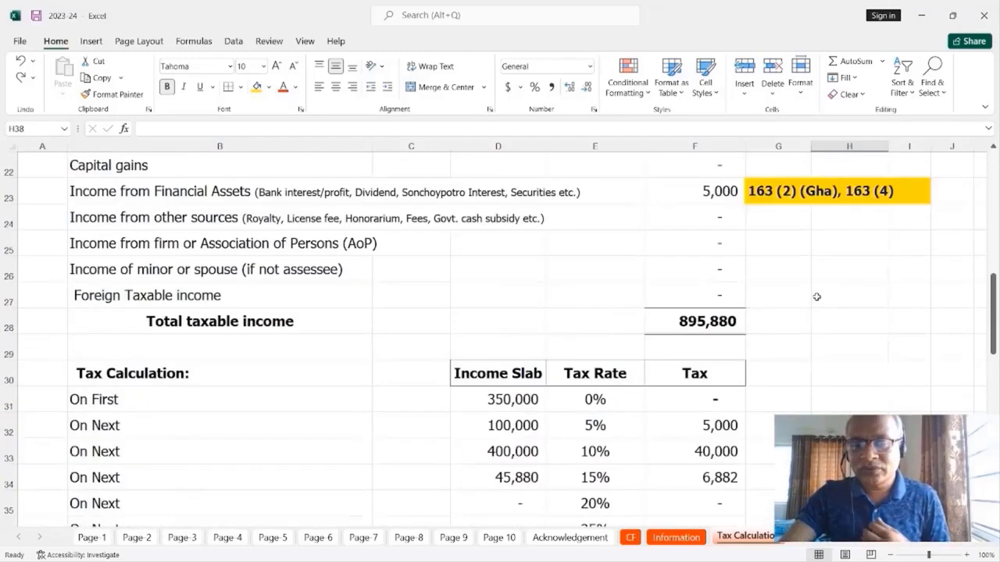
left_click(726, 269)
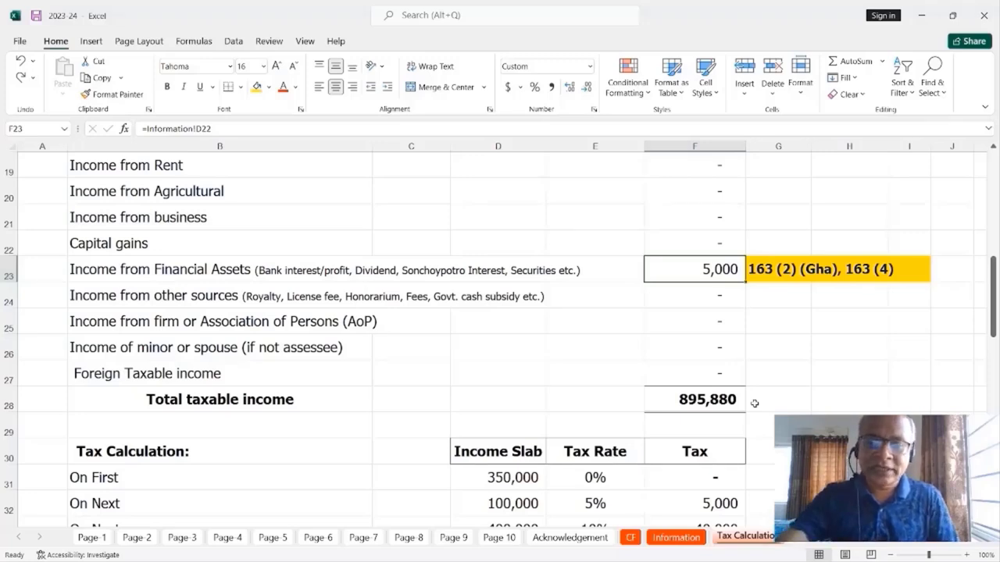
scroll(754, 403, "down", 1)
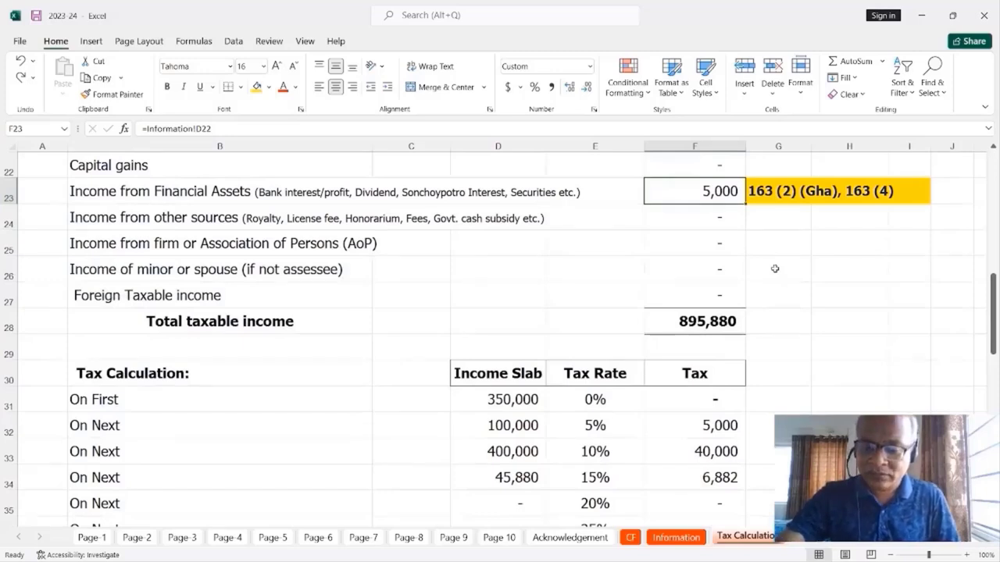
key("Delete")
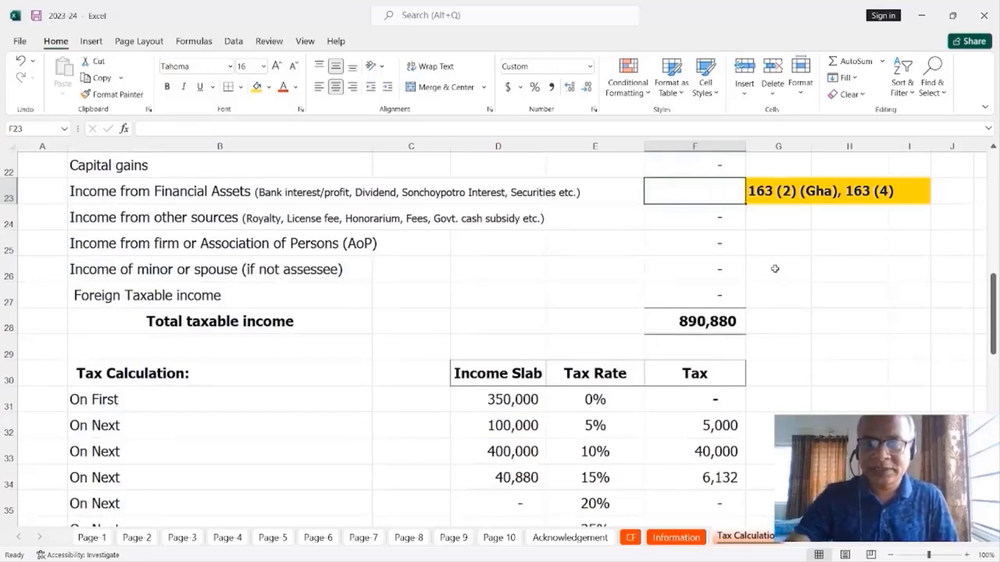
type("0")
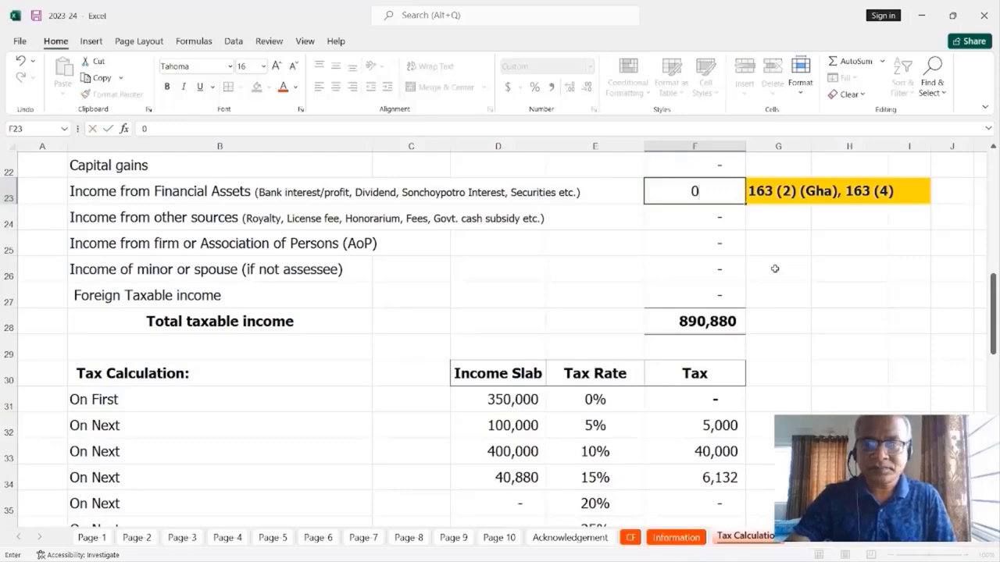
key("Return")
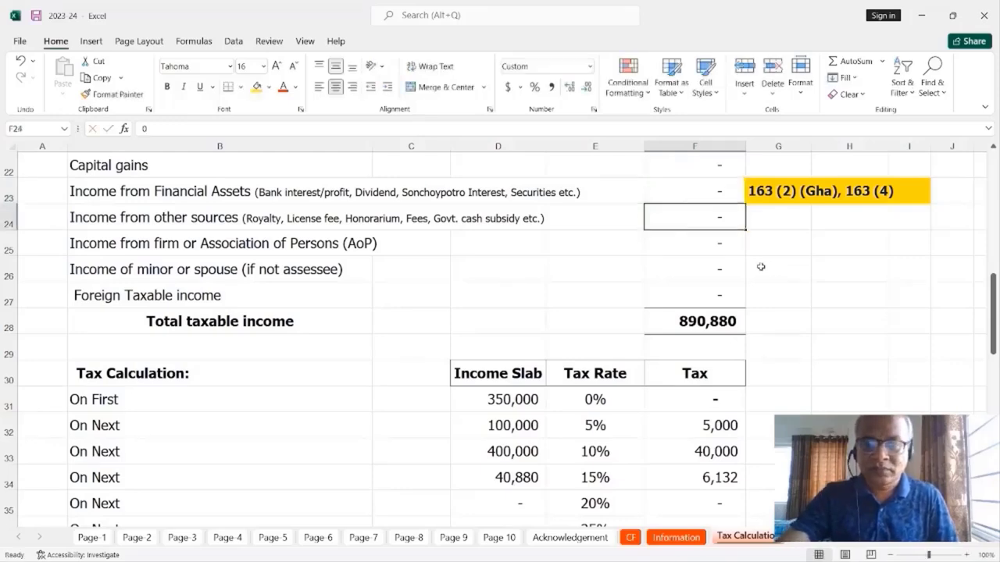
Examine the income slabs, the total taxable income (F28) and the tax leviable on total income (F38).
scroll(759, 268, "down", 3)
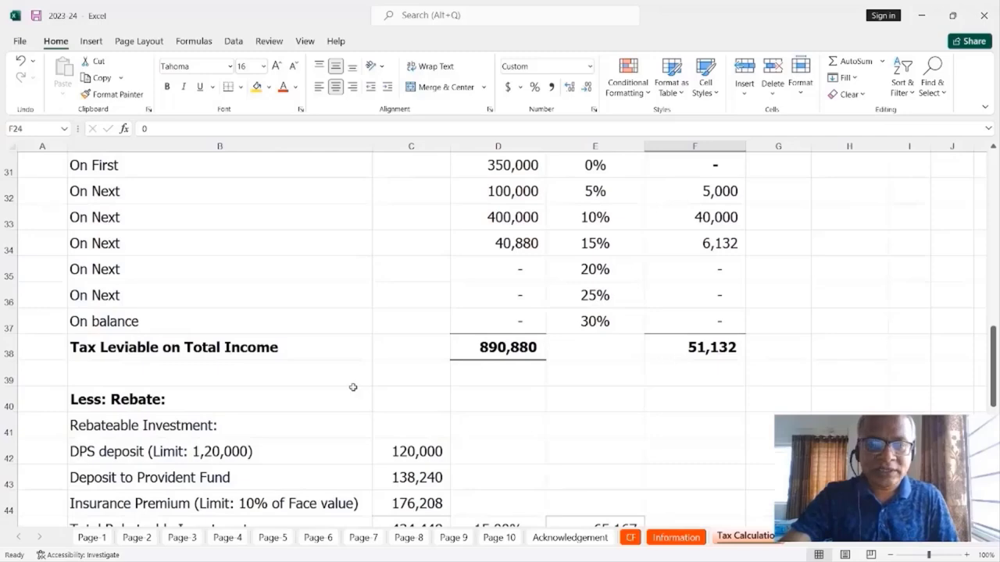
scroll(669, 376, "up", 2)
scroll(669, 375, "up", 3)
scroll(670, 376, "down", 4)
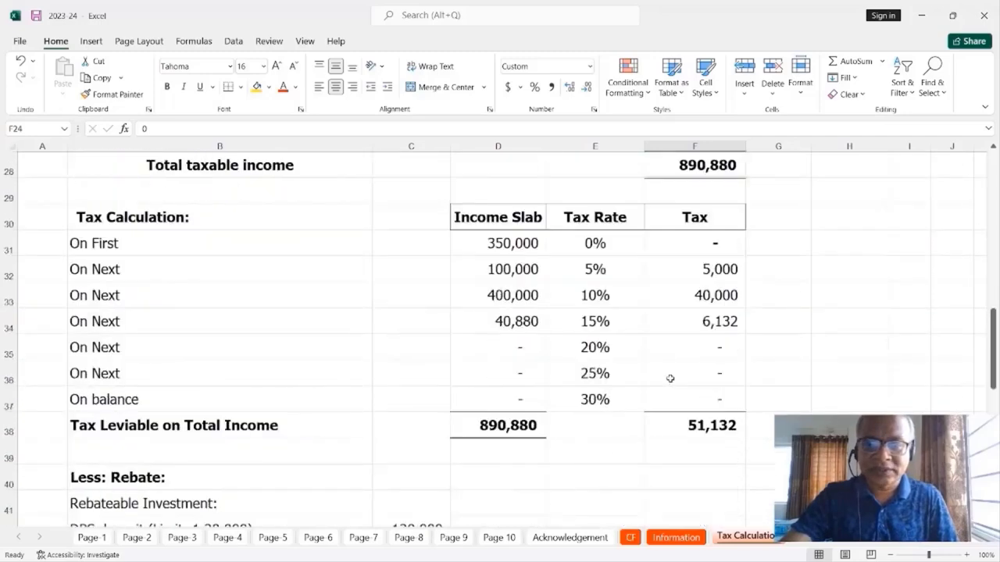
scroll(711, 270, "up", 1)
left_click(728, 247)
scroll(739, 321, "down", 2)
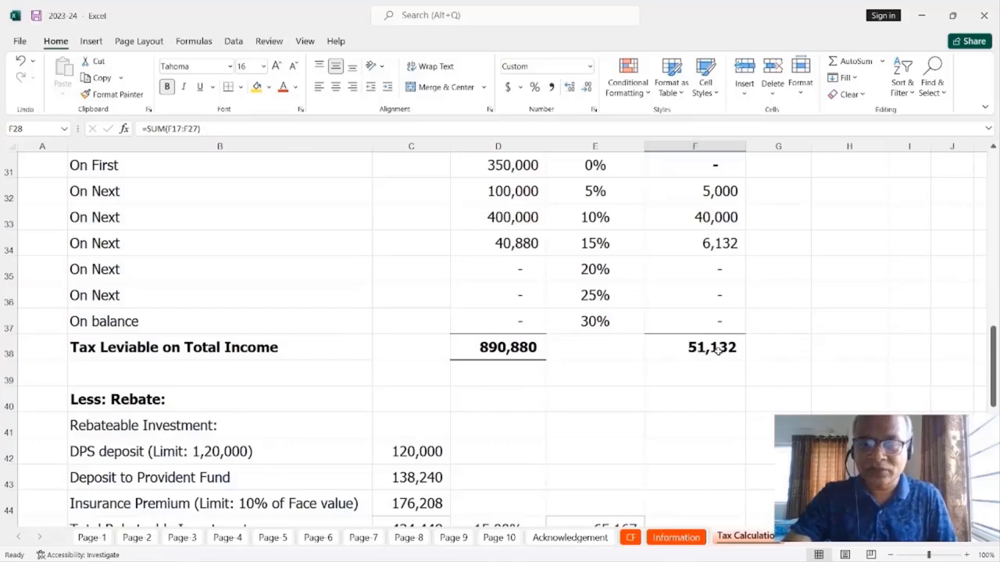
left_click(714, 352)
Add the label "Tax on Interest Income" in B39, directly below Tax Leviable on Total Income.
left_click(106, 377)
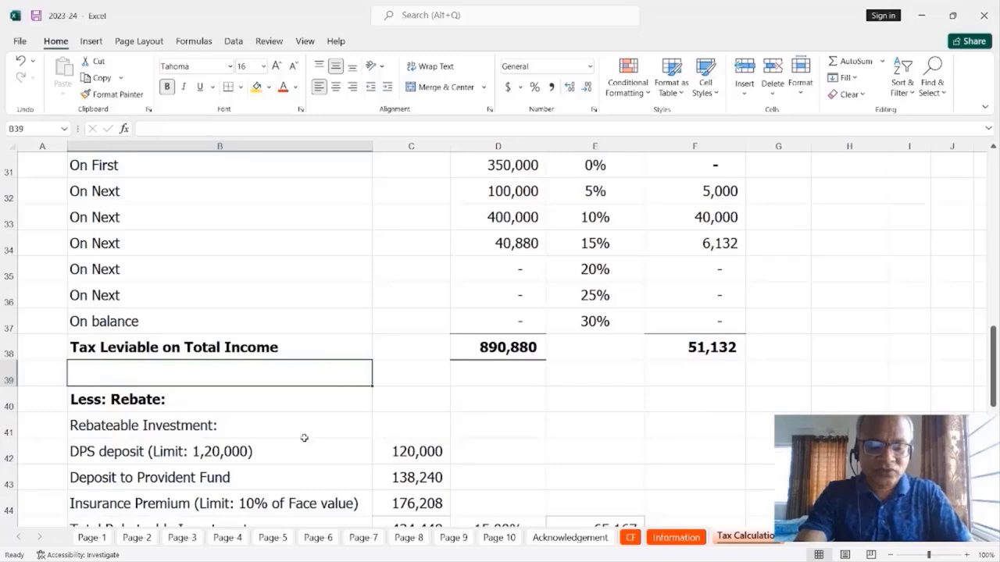
type("Ta")
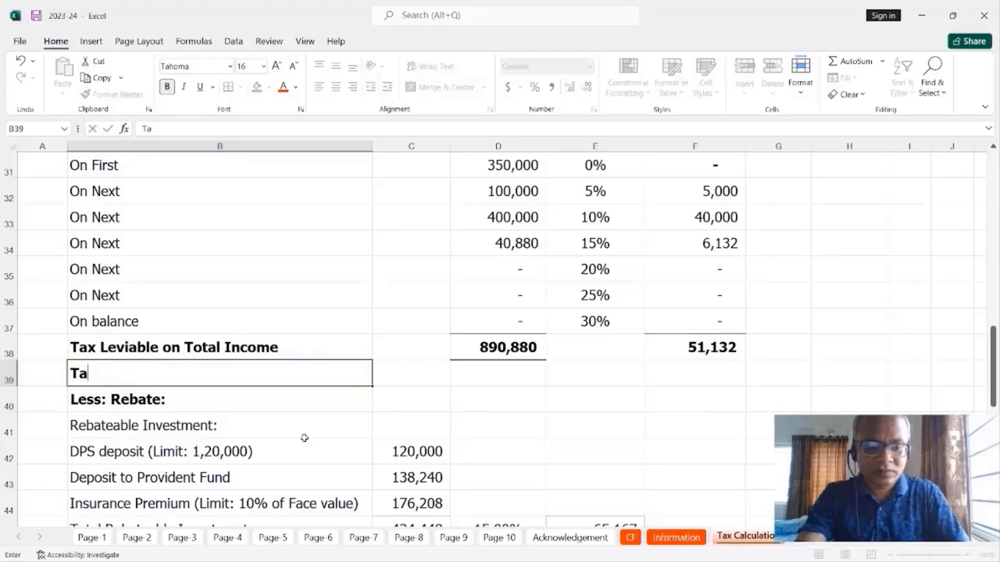
type("x on ")
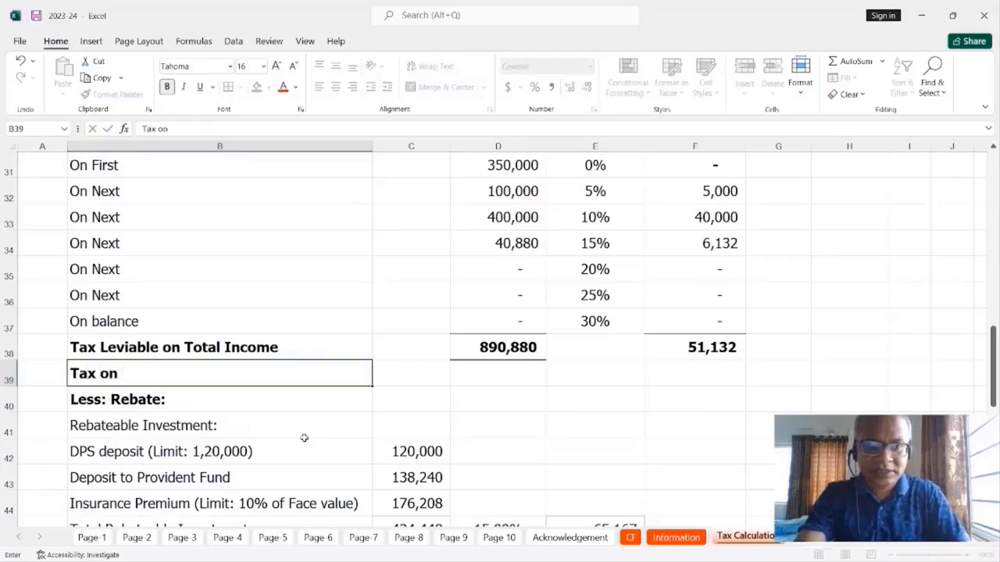
type("In")
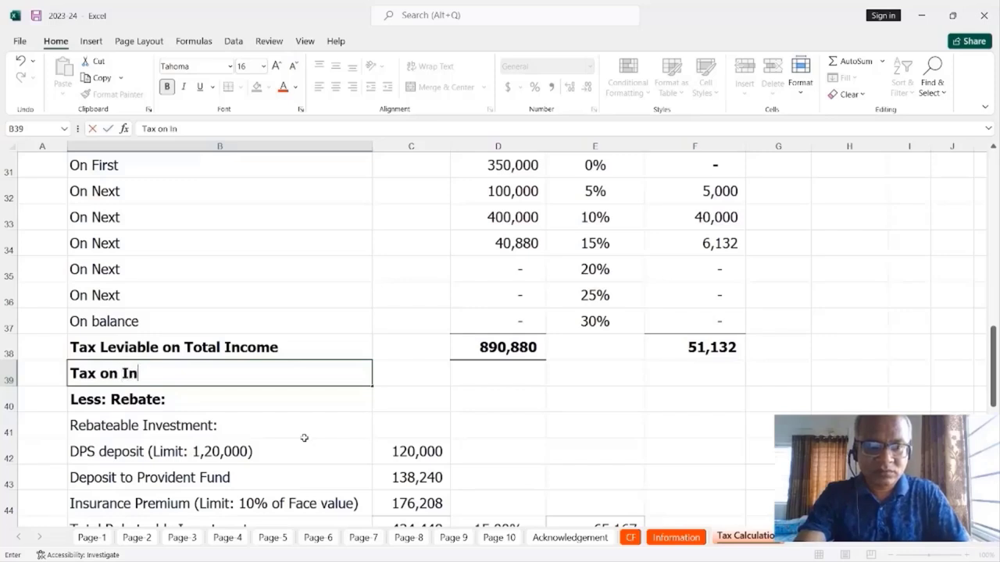
type("terest")
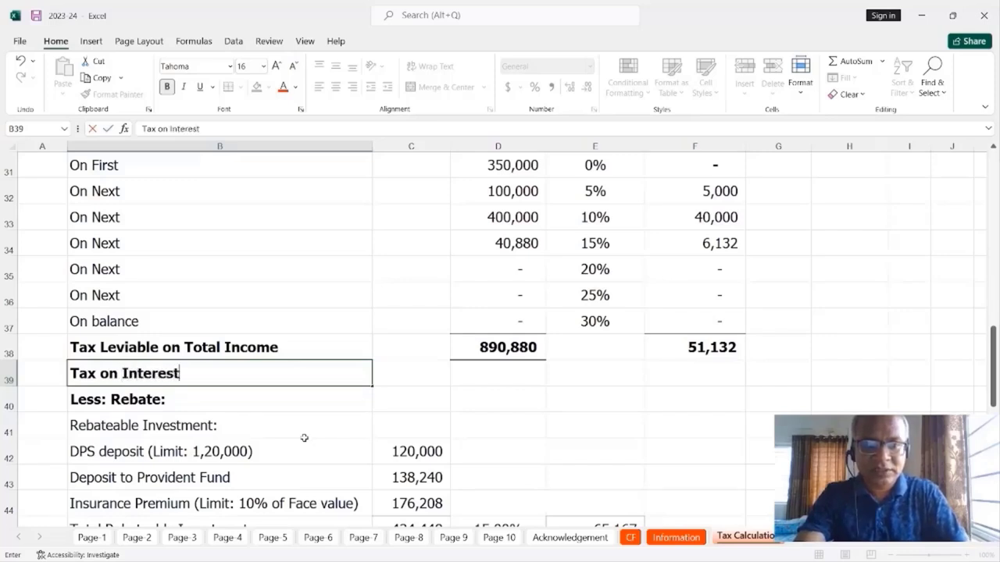
type(" Income")
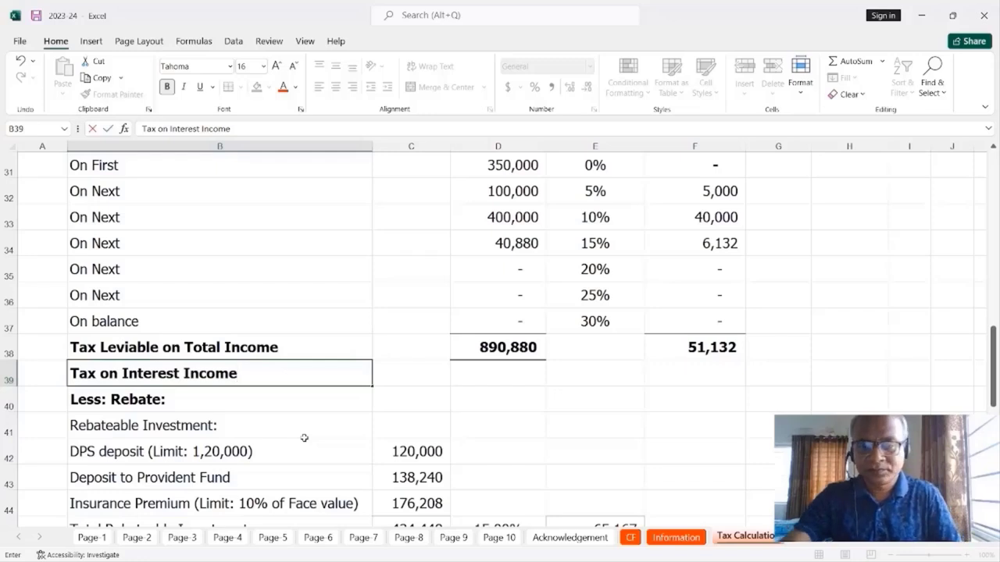
Enter 500 in F39 as the tax on interest income and check the tax leviable in F38 above it.
left_click(700, 373)
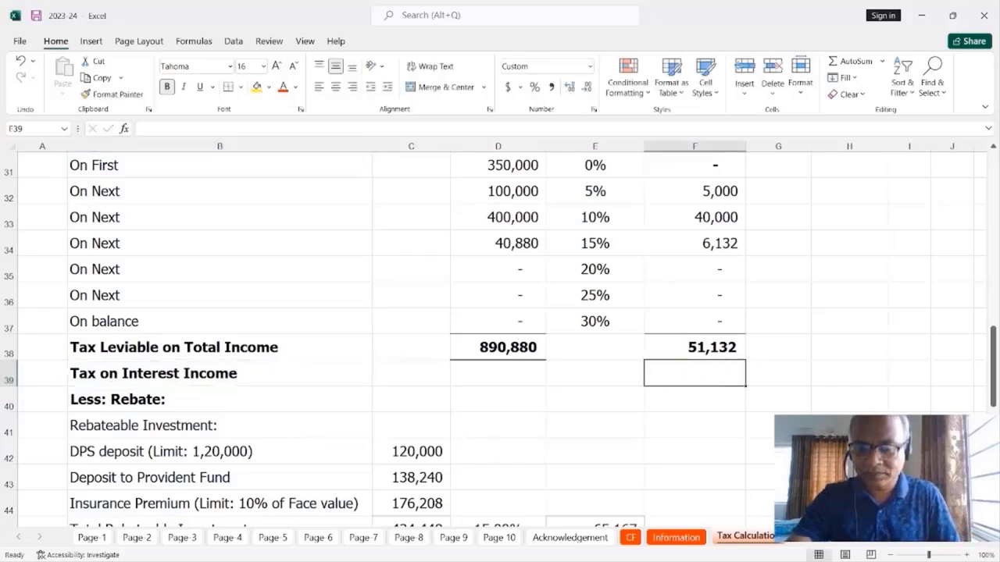
type("500")
key("Return")
left_click(717, 350)
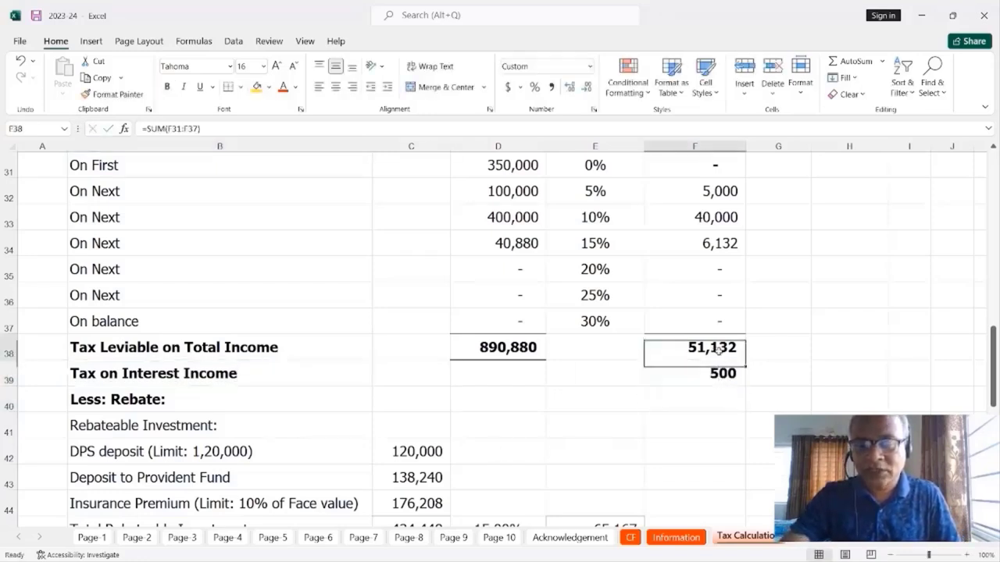
Try to total the tax leviable (F38) and the tax on interest income (F39) in F40 with AutoSum.
left_click_drag(717, 349, 721, 391)
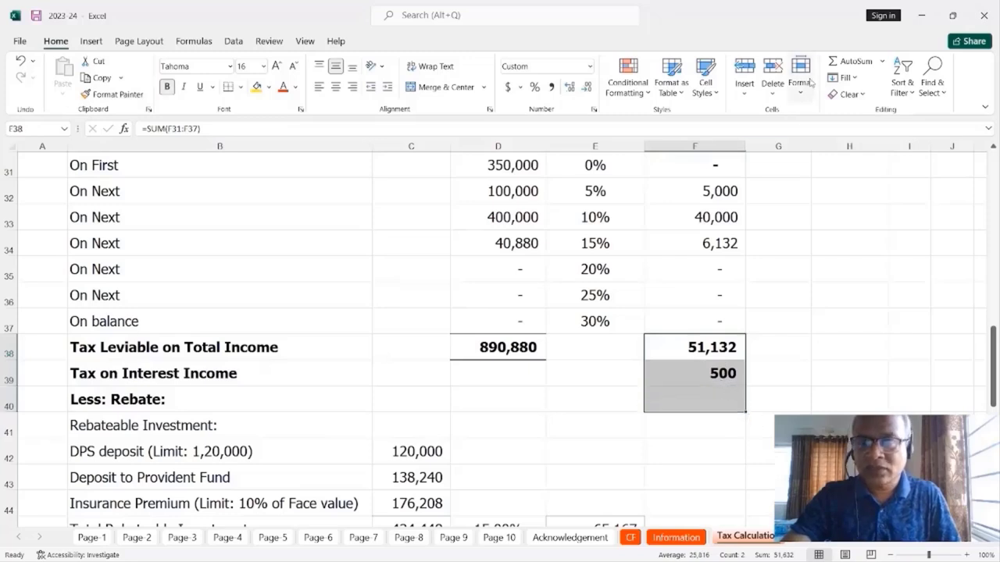
left_click(848, 61)
left_click(769, 423)
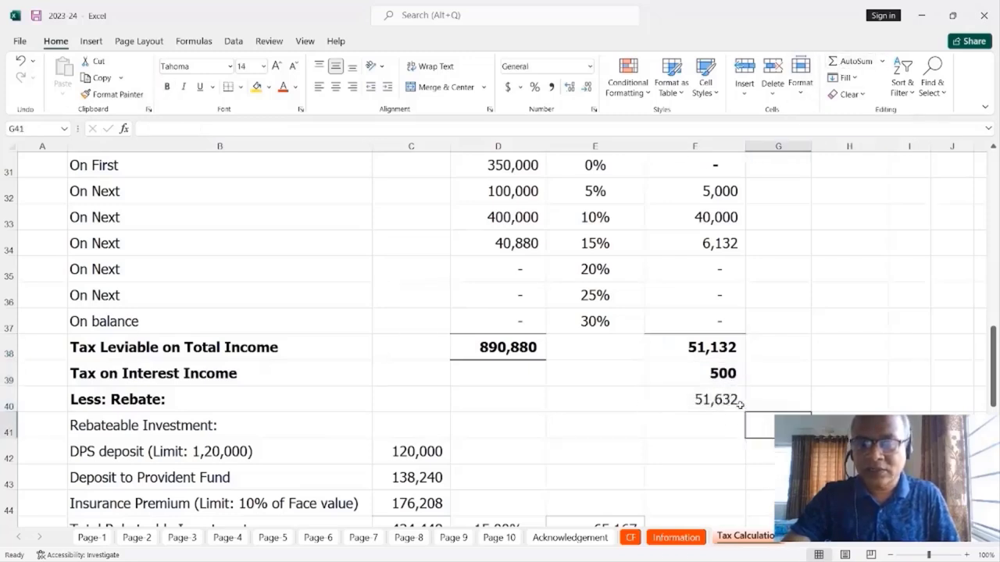
left_click(739, 402)
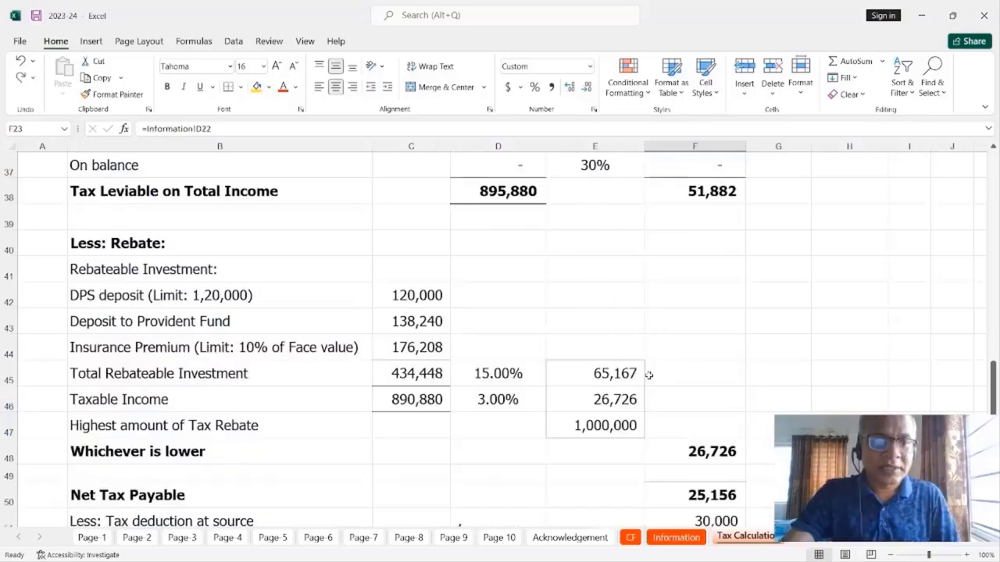
Examine the source of the taxable income used for the rebate (C46) alongside the income rows and total taxable income.
scroll(648, 375, "up", 3)
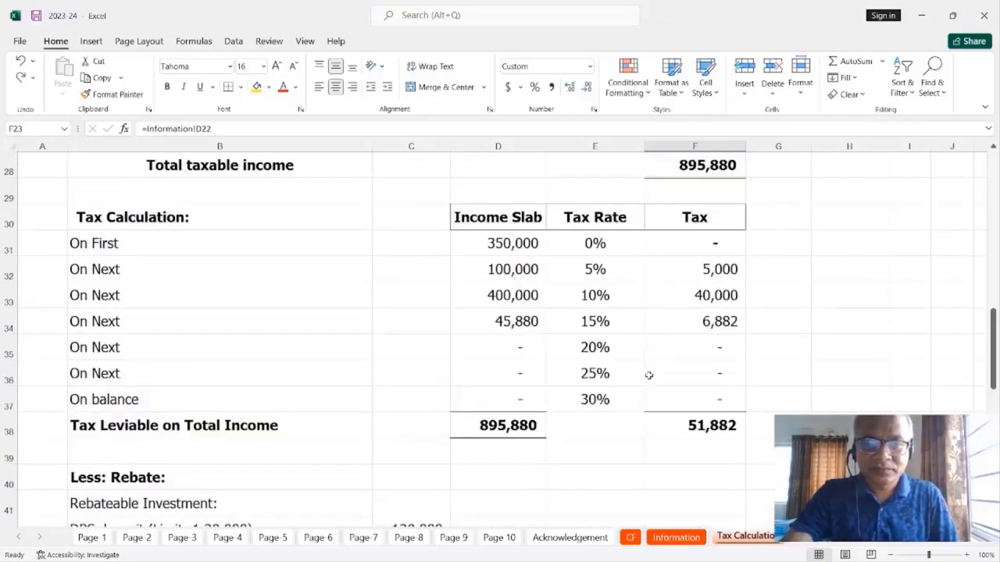
scroll(648, 375, "down", 3)
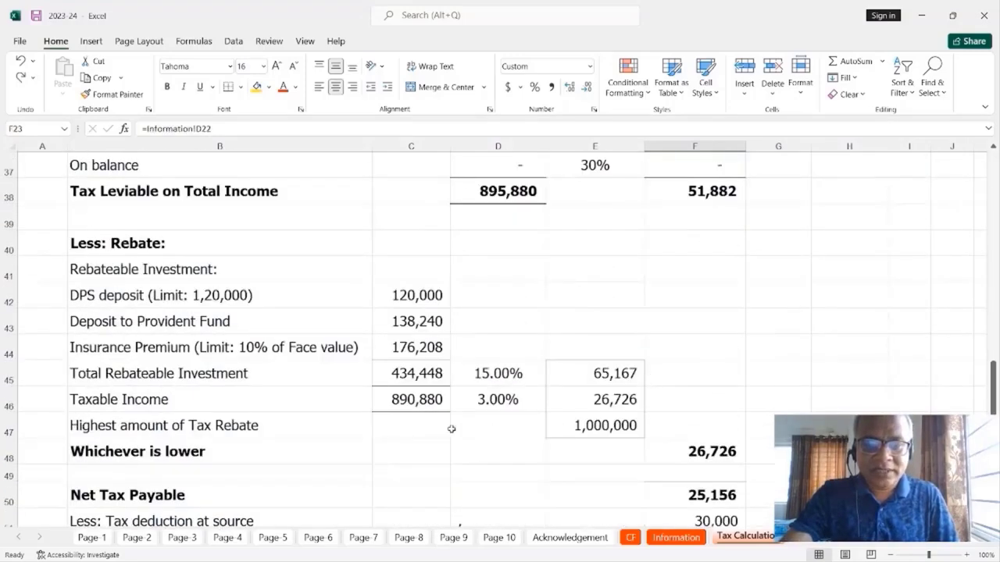
left_click(415, 400)
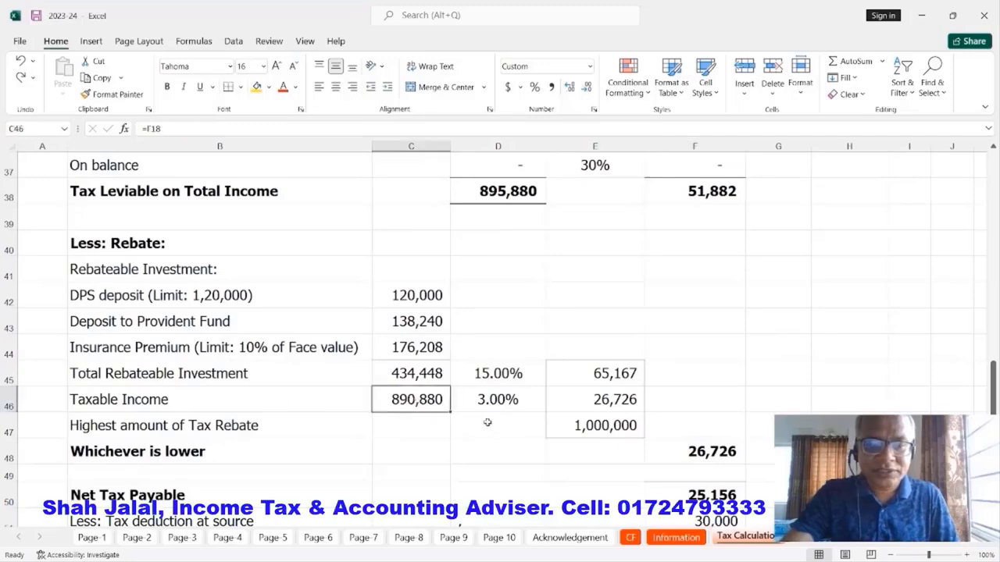
scroll(669, 361, "up", 6)
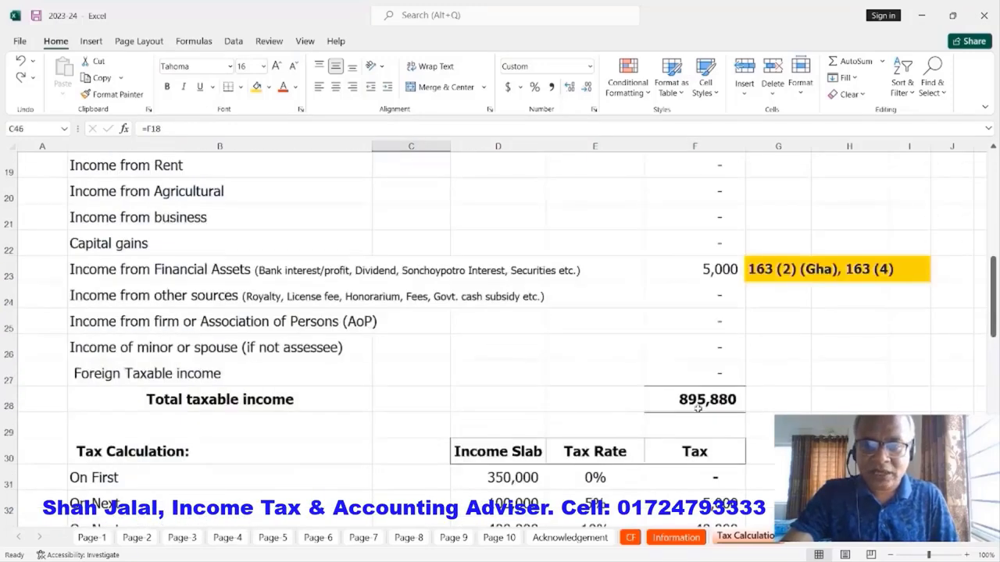
scroll(726, 399, "down", 6)
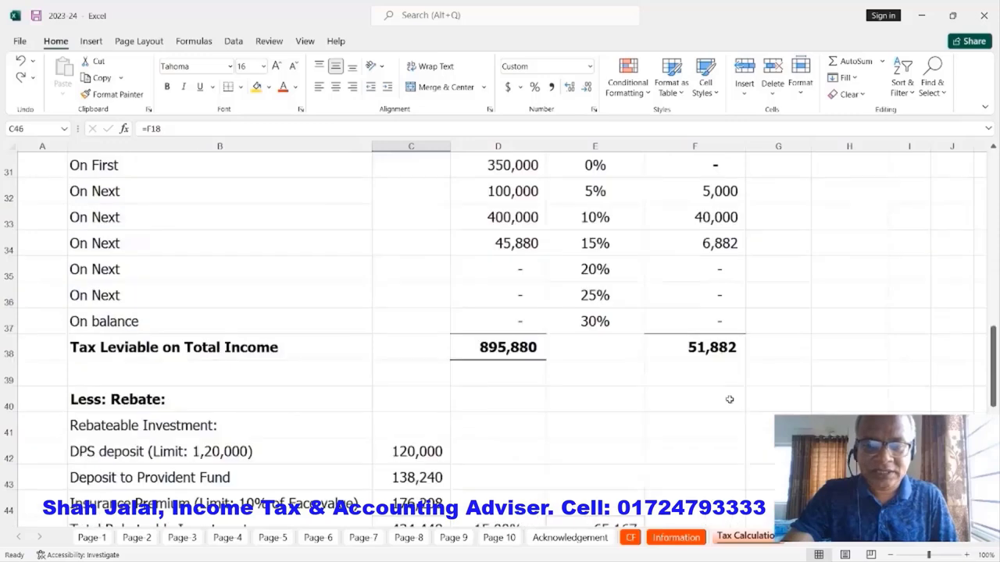
scroll(730, 399, "up", 8)
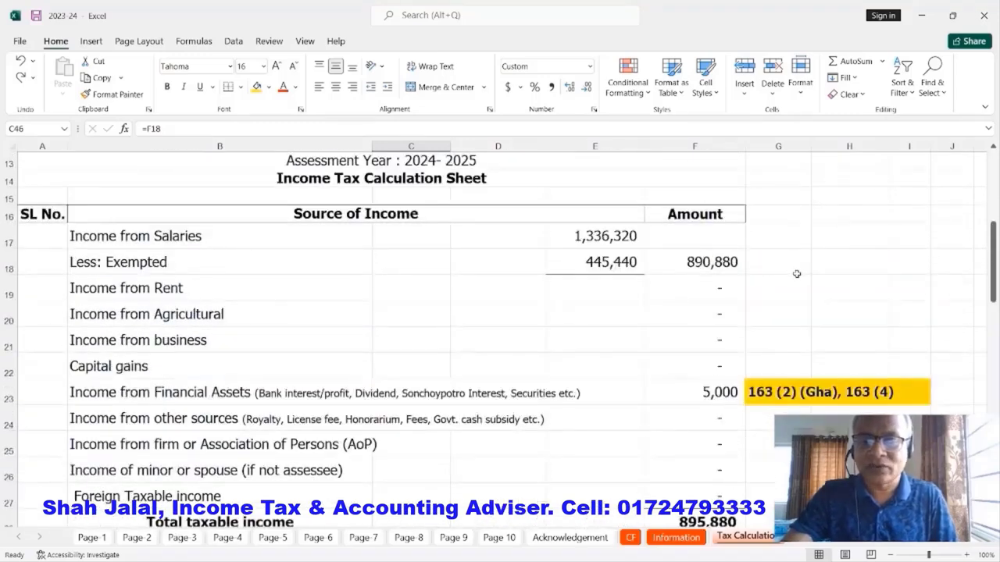
scroll(797, 275, "down", 8)
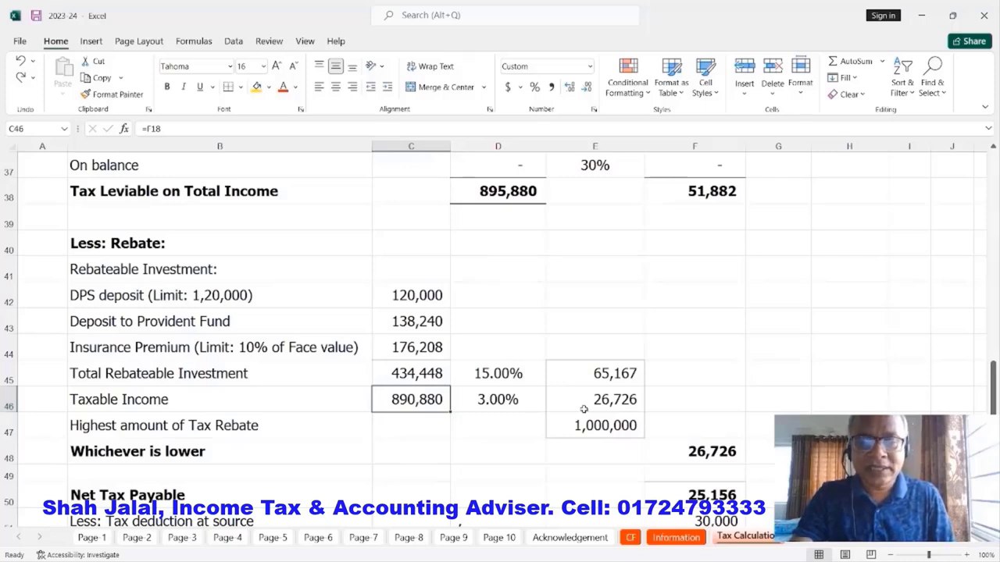
Compare the formulas of the salary income after exemption (F18), the rebate's taxable income (C46) and the total taxable income (F28).
scroll(584, 409, "up", 4)
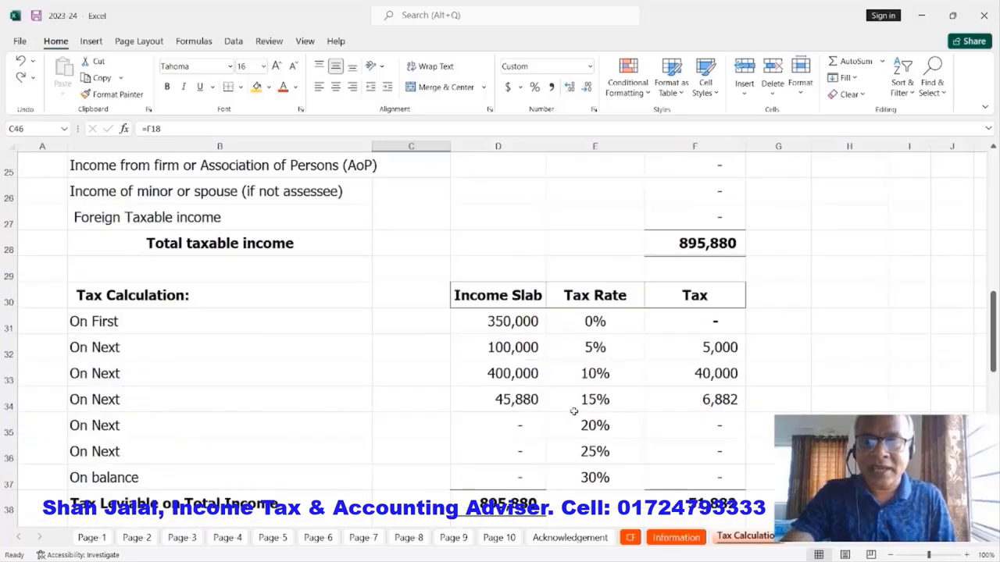
scroll(584, 400, "up", 4)
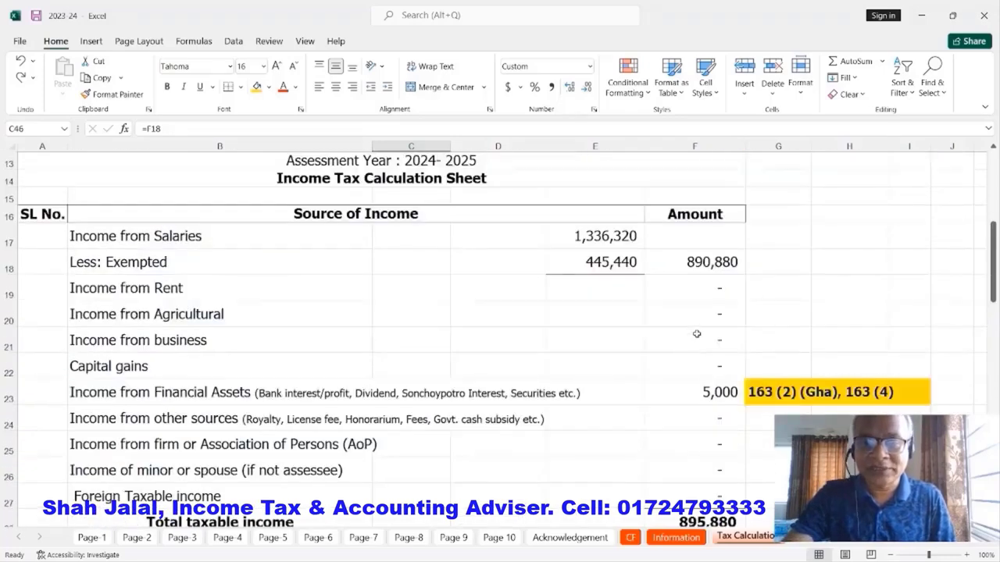
left_click(718, 270)
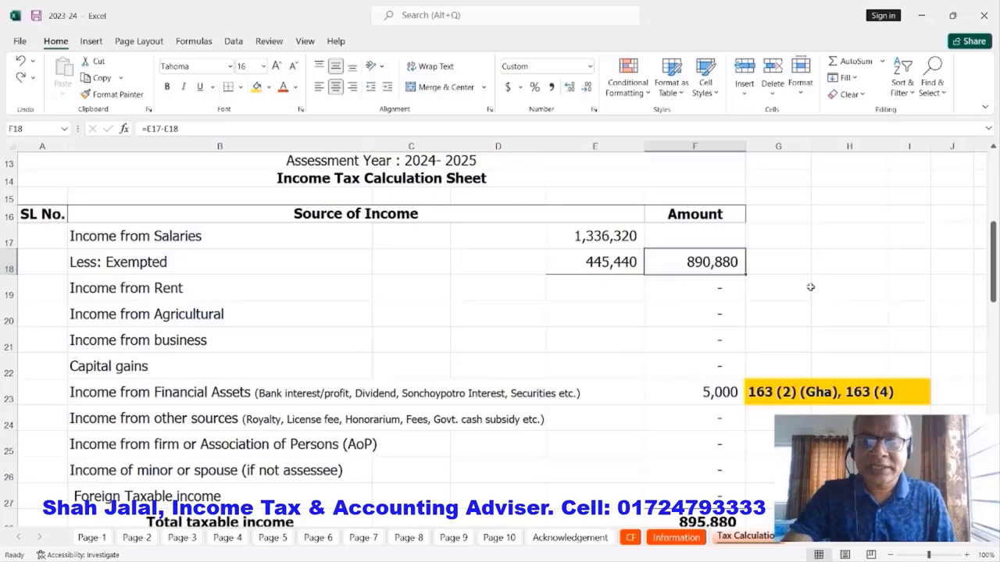
scroll(811, 288, "down", 8)
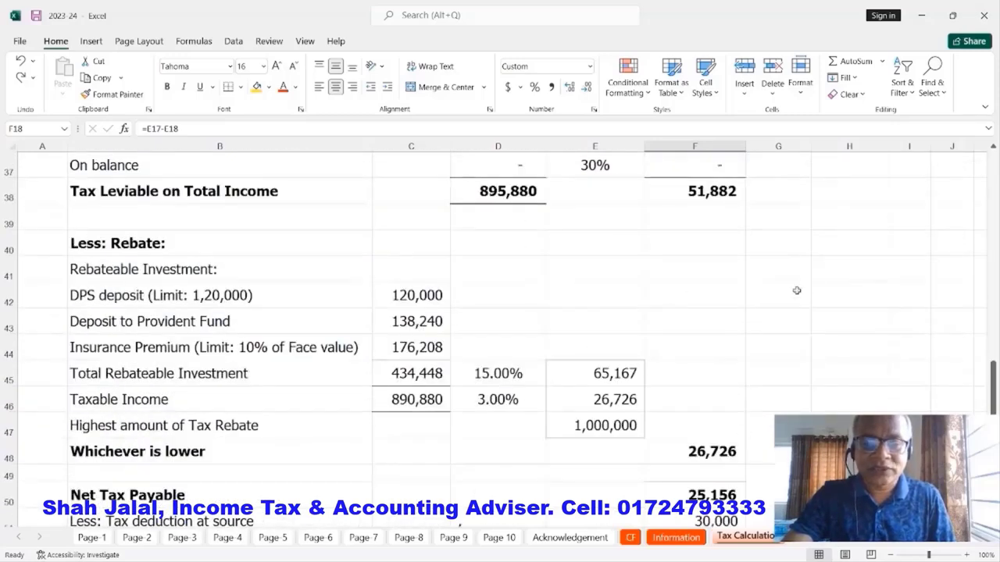
left_click(428, 422)
key("Up")
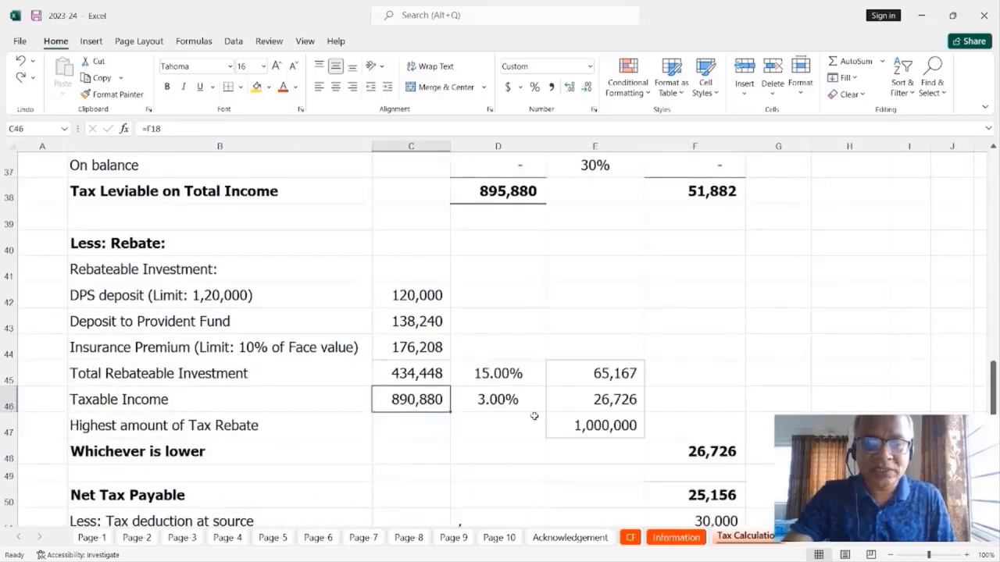
scroll(535, 416, "up", 5)
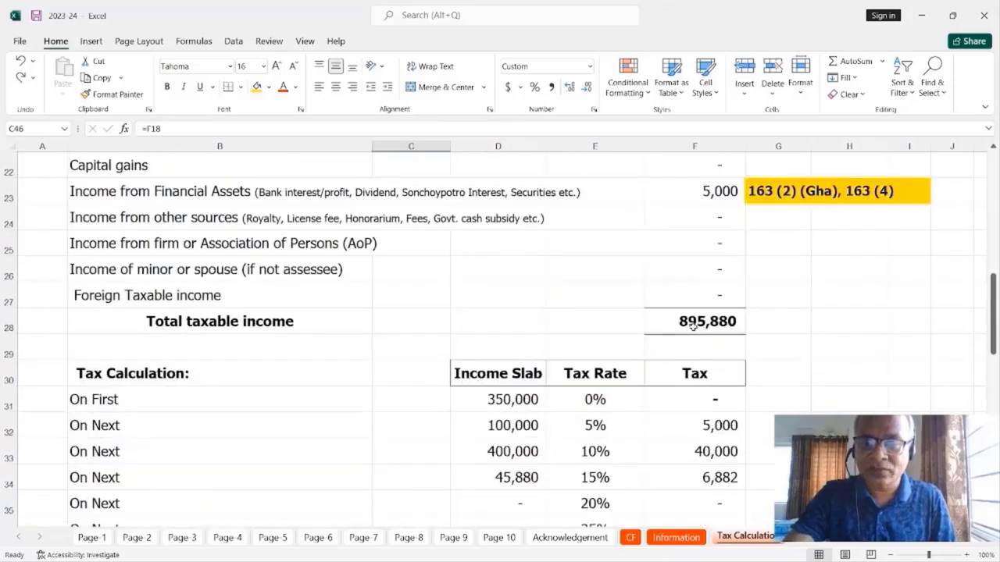
left_click(693, 328)
scroll(811, 346, "down", 7)
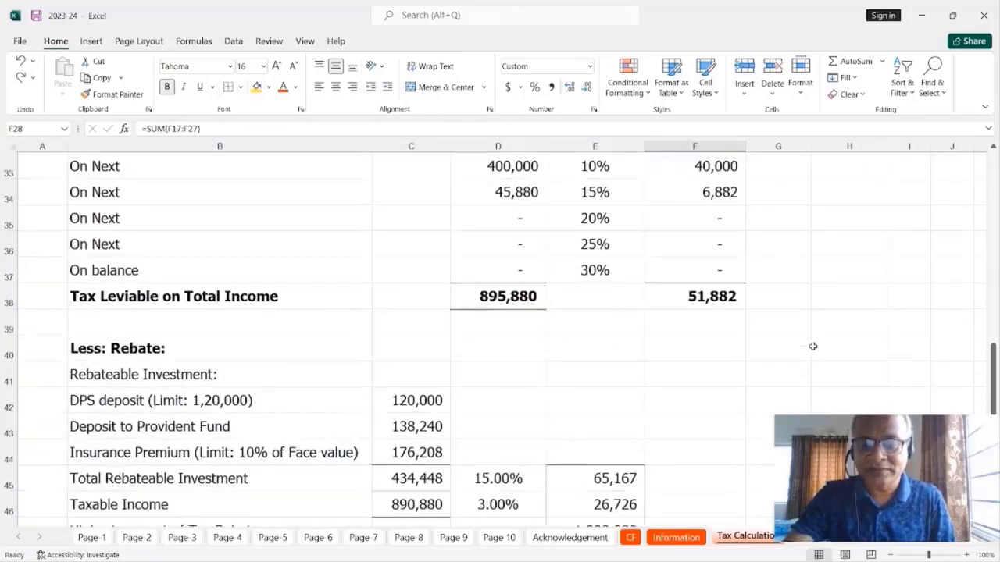